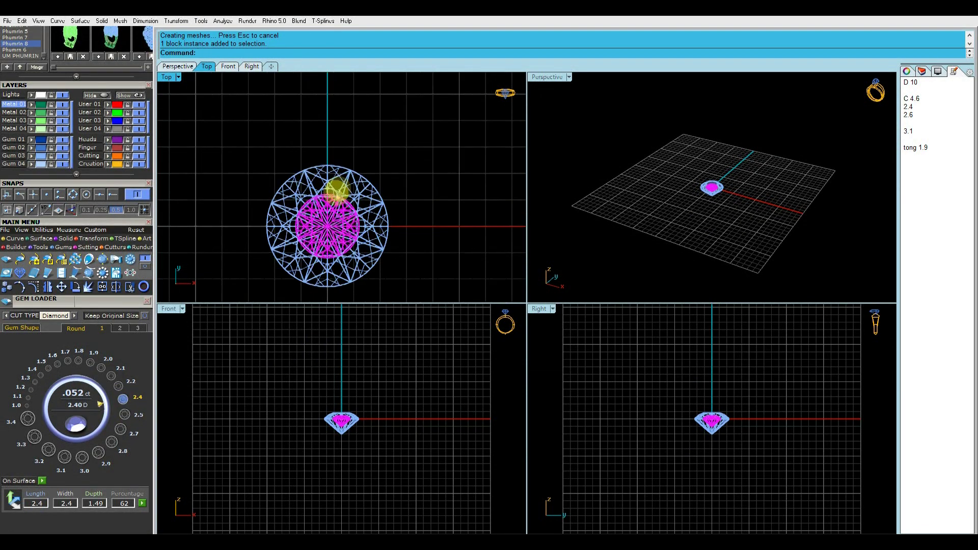
- Move a small round gem beside the centre diamond and polar-array it into 8 copies
{"action": "left_click_drag", "start_coordinate": [336, 191], "coordinate": [431, 222]}
{"action": "type", "text": "8"}
{"action": "key", "text": "Return"}
{"action": "key", "text": "Return"}
- In the Front view, give the small gem a first outward tilt
{"action": "scroll", "coordinate": [433, 214], "scroll_direction": "up", "scroll_amount": 3}
{"action": "right_click_drag", "start_coordinate": [356, 435], "coordinate": [362, 371]}
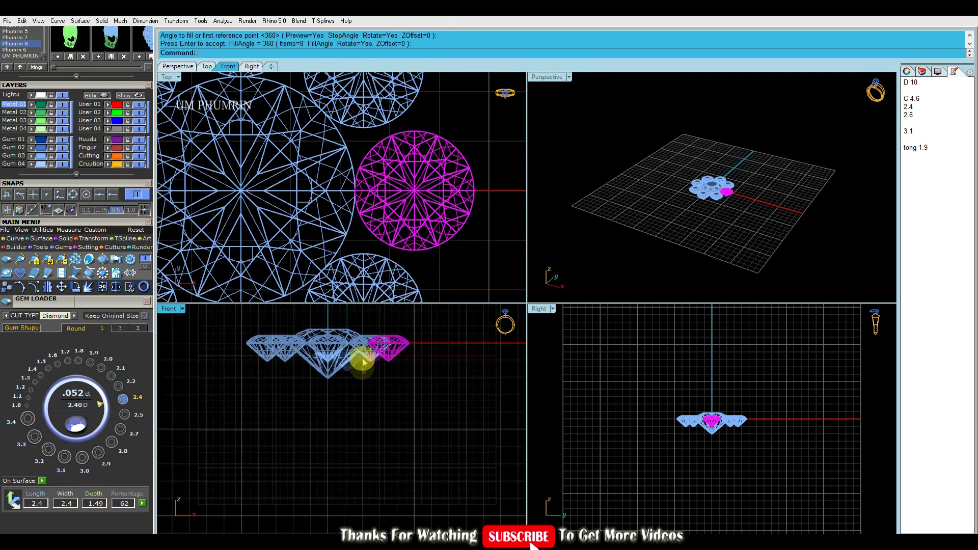
{"action": "scroll", "coordinate": [362, 371], "scroll_direction": "up", "scroll_amount": 3}
{"action": "left_click", "coordinate": [357, 393]}
{"action": "left_click", "coordinate": [434, 425]}
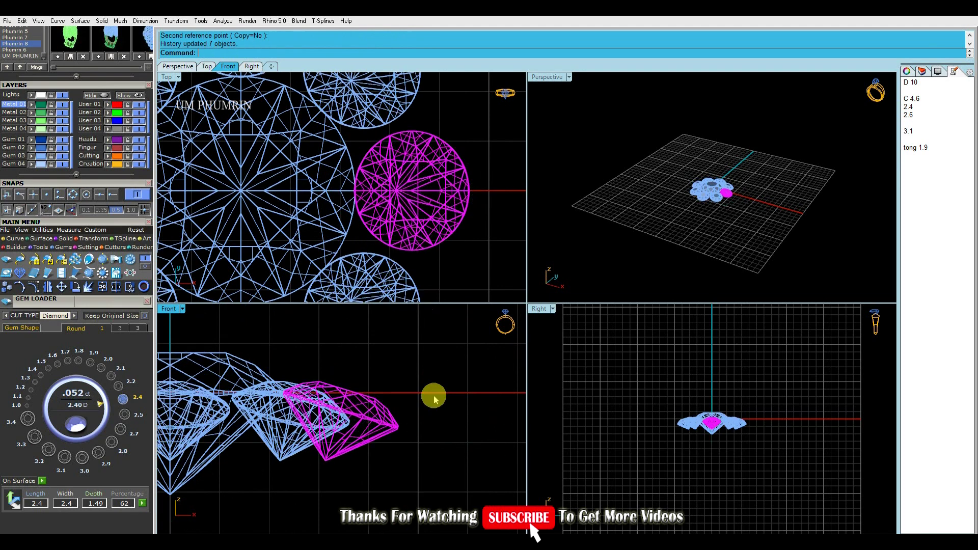
{"action": "scroll", "coordinate": [434, 426], "scroll_direction": "down", "scroll_amount": 3}
- Nudge the small gem slightly toward the centre with the gumball
{"action": "left_click", "coordinate": [433, 195]}
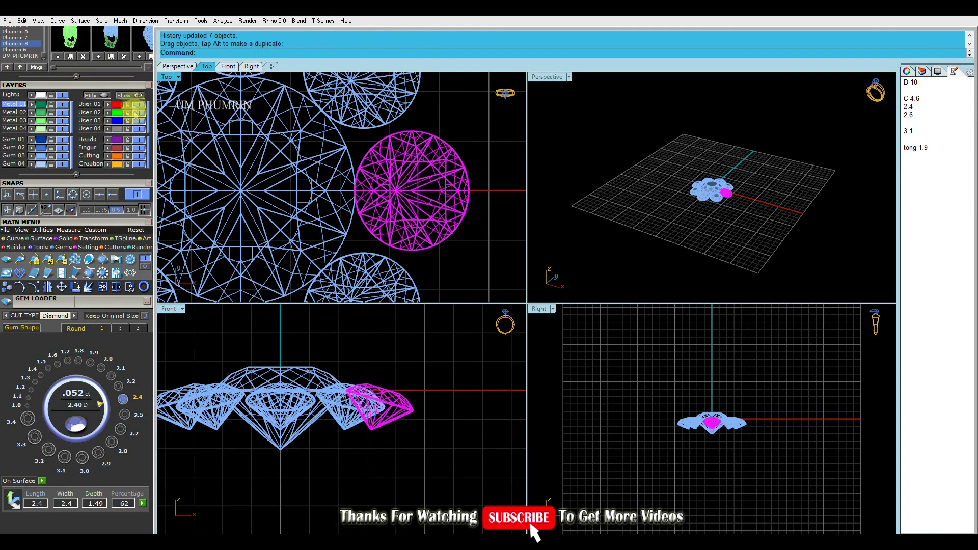
{"action": "left_click", "coordinate": [144, 284]}
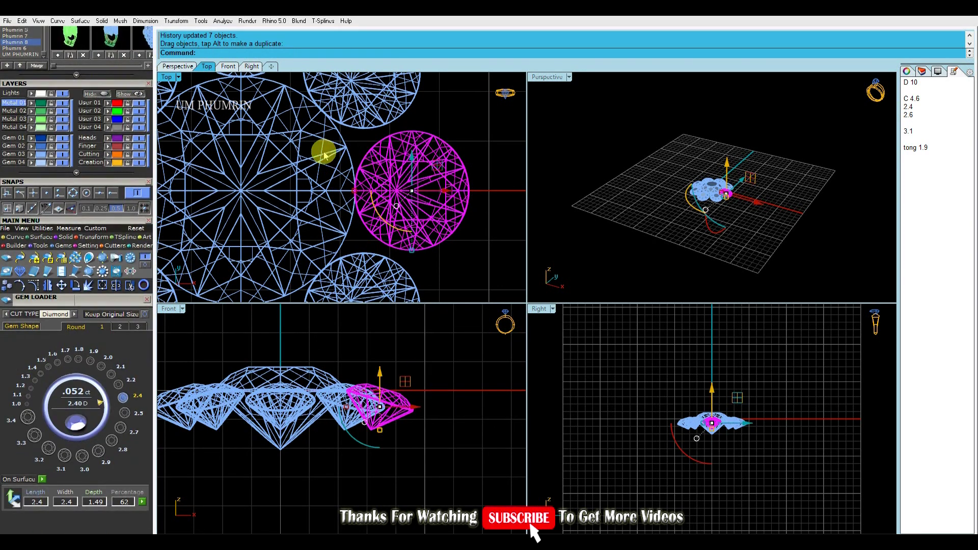
{"action": "left_click_drag", "start_coordinate": [434, 190], "coordinate": [425, 191]}
{"action": "scroll", "coordinate": [400, 210], "scroll_direction": "down", "scroll_amount": 2}
- Check the gem's position against the diamond with an aligned dimension (DA)
{"action": "type", "text": "da"}
{"action": "key", "text": "Return"}
{"action": "scroll", "coordinate": [355, 232], "scroll_direction": "up", "scroll_amount": 5}
{"action": "left_click", "coordinate": [364, 207]}
{"action": "scroll", "coordinate": [363, 210], "scroll_direction": "down", "scroll_amount": 5}
{"action": "key", "text": "Escape"}
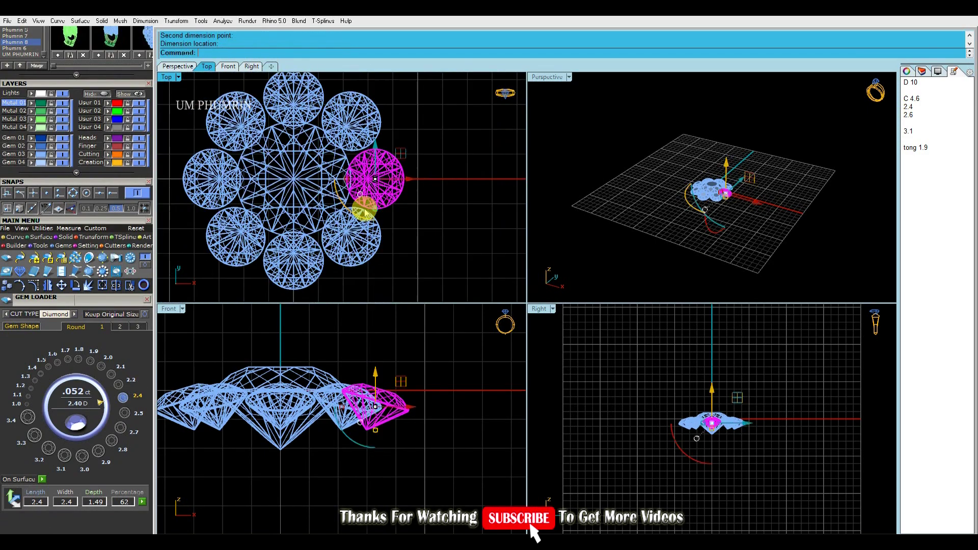
- Rotate the gem again so it tilts outward beneath the diamond's girdle
{"action": "scroll", "coordinate": [383, 430], "scroll_direction": "up", "scroll_amount": 2}
{"action": "type", "text": "ro"}
{"action": "key", "text": "Return"}
{"action": "scroll", "coordinate": [350, 408], "scroll_direction": "up", "scroll_amount": 3}
{"action": "left_click", "coordinate": [324, 404]}
{"action": "left_click", "coordinate": [474, 448]}
{"action": "scroll", "coordinate": [465, 443], "scroll_direction": "down", "scroll_amount": 3}
{"action": "left_click", "coordinate": [291, 390]}
{"action": "left_click", "coordinate": [367, 349]}
{"action": "left_click", "coordinate": [391, 326]}
{"action": "scroll", "coordinate": [448, 260], "scroll_direction": "down", "scroll_amount": 3}
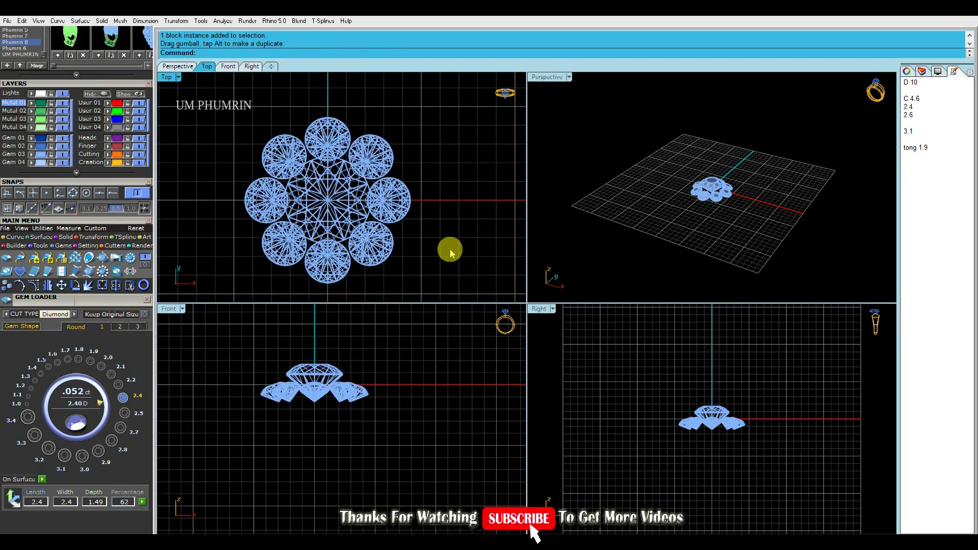
- Add a 3.00 mm round gem and drag it right of the cluster
{"action": "left_click", "coordinate": [126, 417]}
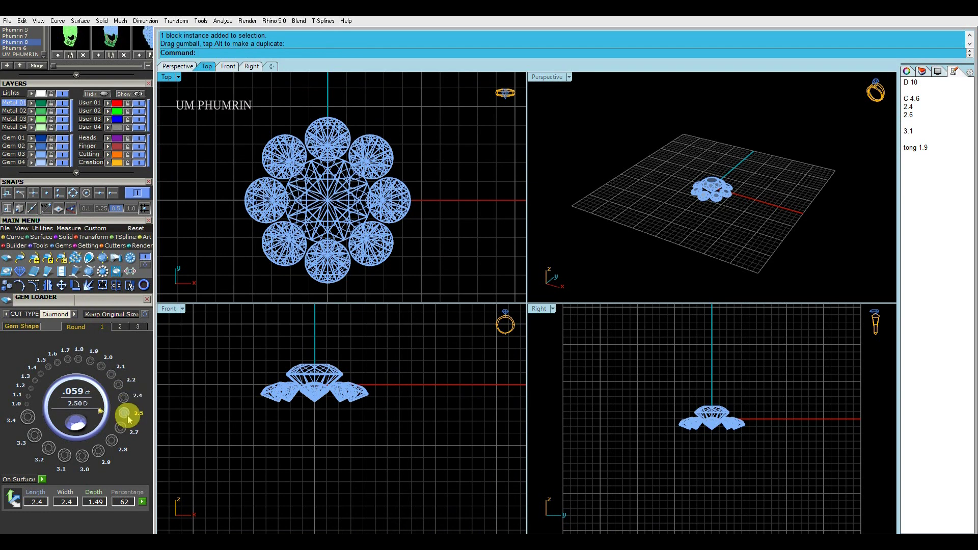
{"action": "left_click", "coordinate": [38, 503]}
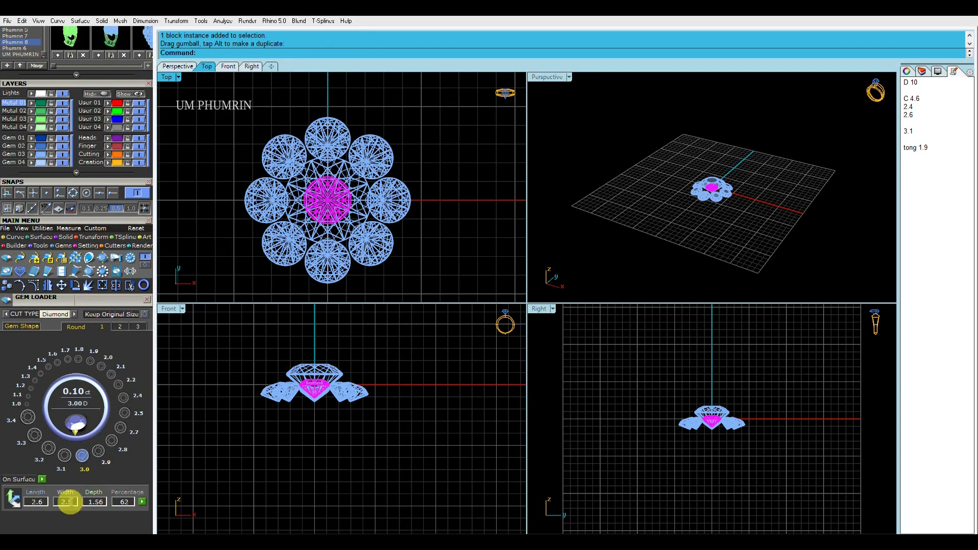
{"action": "left_click_drag", "start_coordinate": [341, 197], "coordinate": [448, 198]}
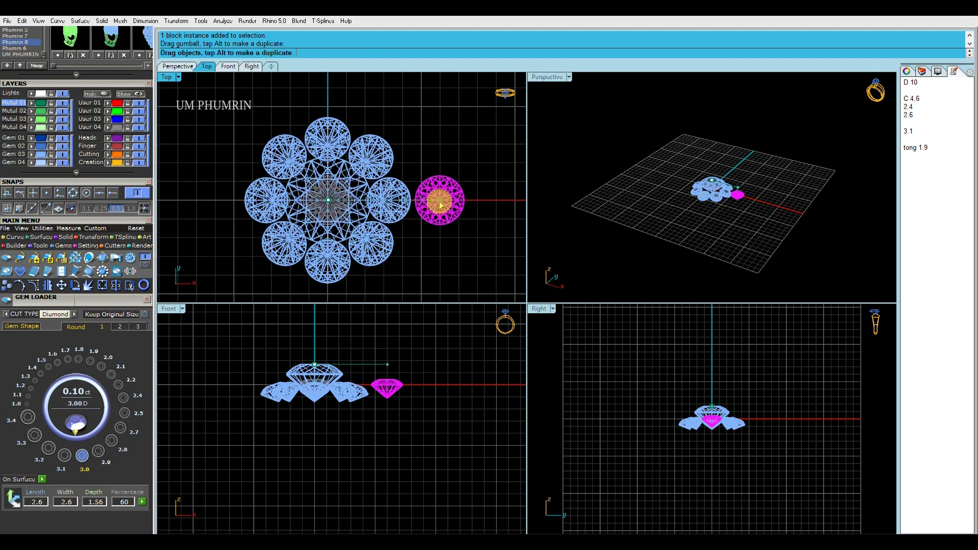
- Raise the 3 mm gem up toward the cluster in the Front view
{"action": "double_click", "coordinate": [547, 77]}
{"action": "scroll", "coordinate": [535, 260], "scroll_direction": "up", "scroll_amount": 5}
{"action": "scroll", "coordinate": [512, 231], "scroll_direction": "down", "scroll_amount": 2}
{"action": "right_click_drag", "start_coordinate": [511, 232], "coordinate": [602, 217]}
{"action": "scroll", "coordinate": [625, 207], "scroll_direction": "up", "scroll_amount": 4}
{"action": "scroll", "coordinate": [624, 207], "scroll_direction": "down", "scroll_amount": 3}
{"action": "left_click", "coordinate": [228, 67]}
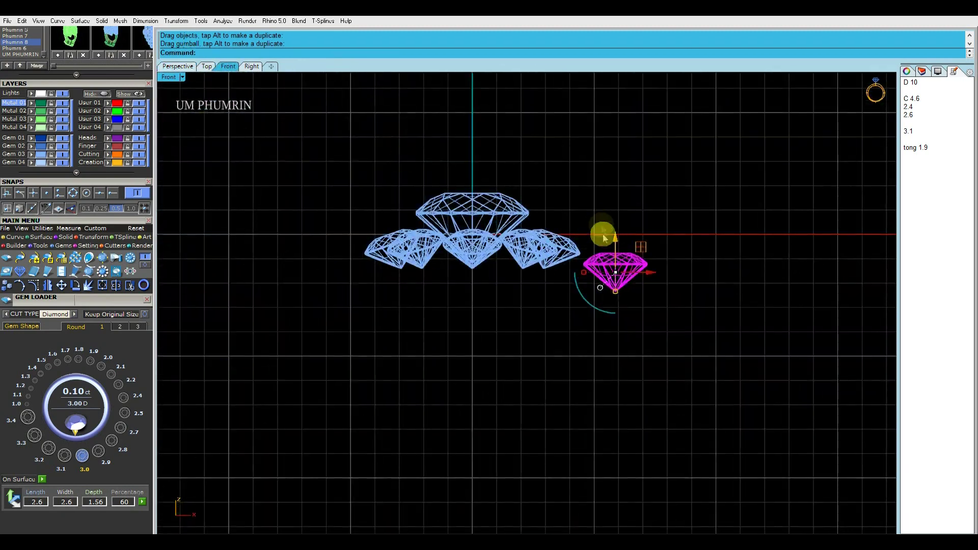
{"action": "scroll", "coordinate": [601, 218], "scroll_direction": "up", "scroll_amount": 5}
{"action": "mouse_move", "coordinate": [583, 254]}
{"action": "left_mouse_down"}
{"action": "mouse_move", "coordinate": [580, 221]}
{"action": "mouse_move", "coordinate": [564, 240]}
{"action": "left_mouse_up"}
{"action": "key", "text": "Return"}
- Tilt the 3 mm gem outward, rotating about its left girdle tip
{"action": "left_click", "coordinate": [416, 225]}
{"action": "left_click", "coordinate": [704, 224]}
{"action": "left_click", "coordinate": [645, 301]}
{"action": "scroll", "coordinate": [654, 311], "scroll_direction": "down", "scroll_amount": 3}
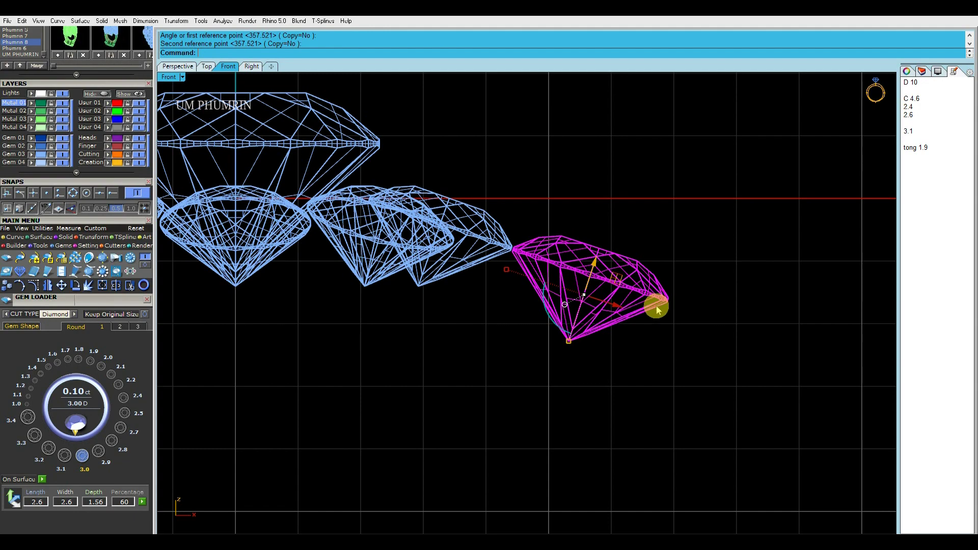
{"action": "scroll", "coordinate": [678, 326], "scroll_direction": "down", "scroll_amount": 3}
- In Top view, select the eight inner side gems and bring up the gem actions list
{"action": "left_click", "coordinate": [206, 66]}
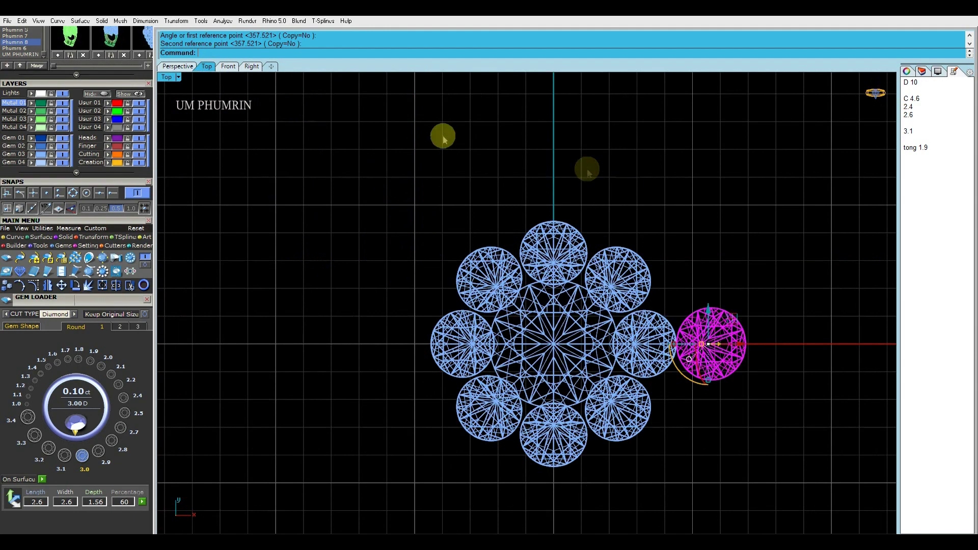
{"action": "left_click_drag", "start_coordinate": [590, 175], "coordinate": [552, 280]}
{"action": "left_click", "coordinate": [461, 214], "text": "shift"}
{"action": "left_click", "coordinate": [419, 224], "text": "shift"}
{"action": "left_click", "coordinate": [395, 306], "text": "shift"}
{"action": "left_click_drag", "start_coordinate": [418, 414], "coordinate": [499, 395], "text": "shift"}
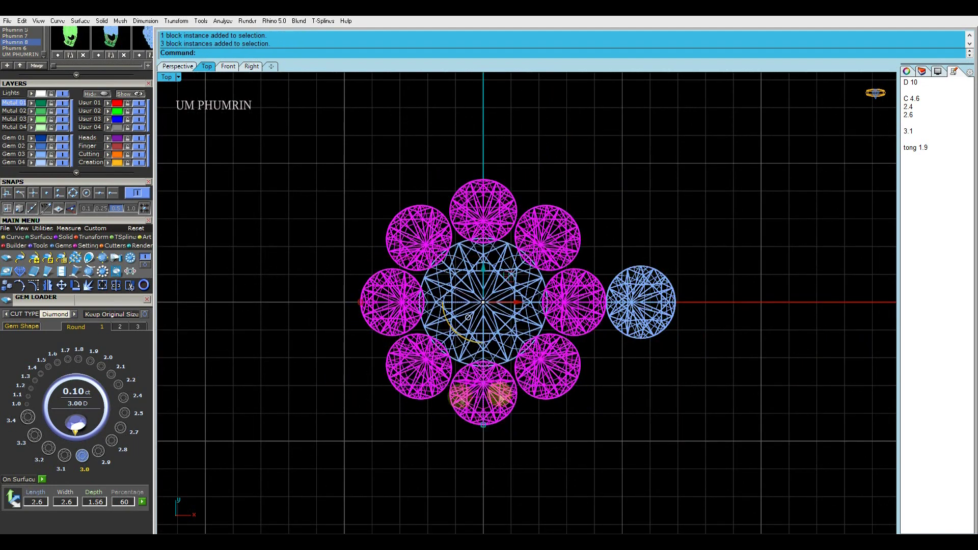
{"action": "type", "text": "gaa"}
{"action": "key", "text": "Return"}
- Build a channel under the eight gems at 100% width and -1 mm offset
{"action": "left_click", "coordinate": [554, 440]}
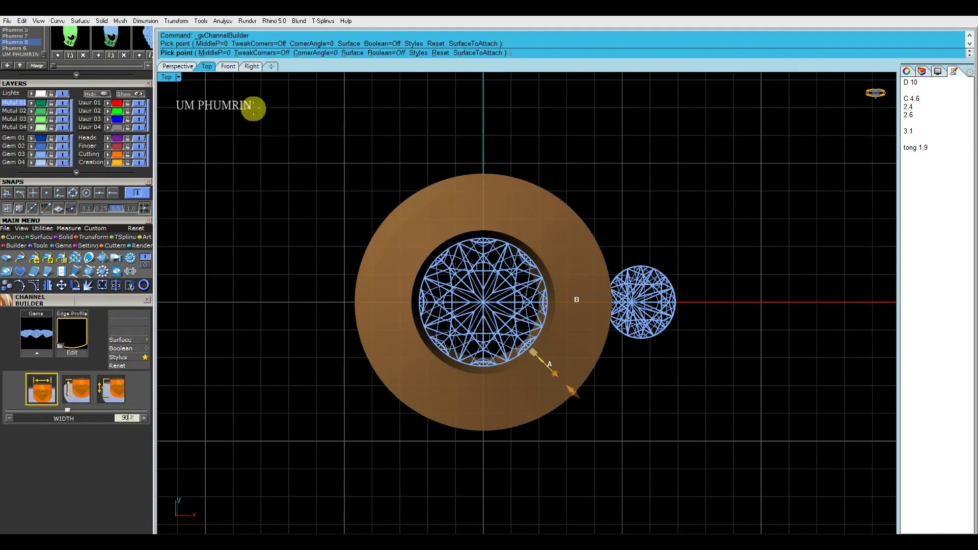
{"action": "left_click", "coordinate": [187, 68]}
{"action": "left_click", "coordinate": [45, 397]}
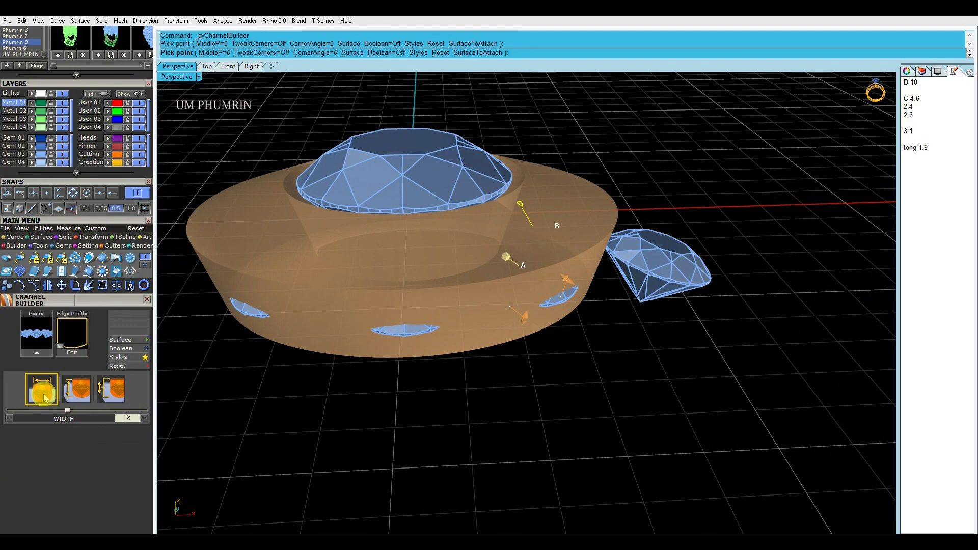
{"action": "left_click", "coordinate": [126, 392]}
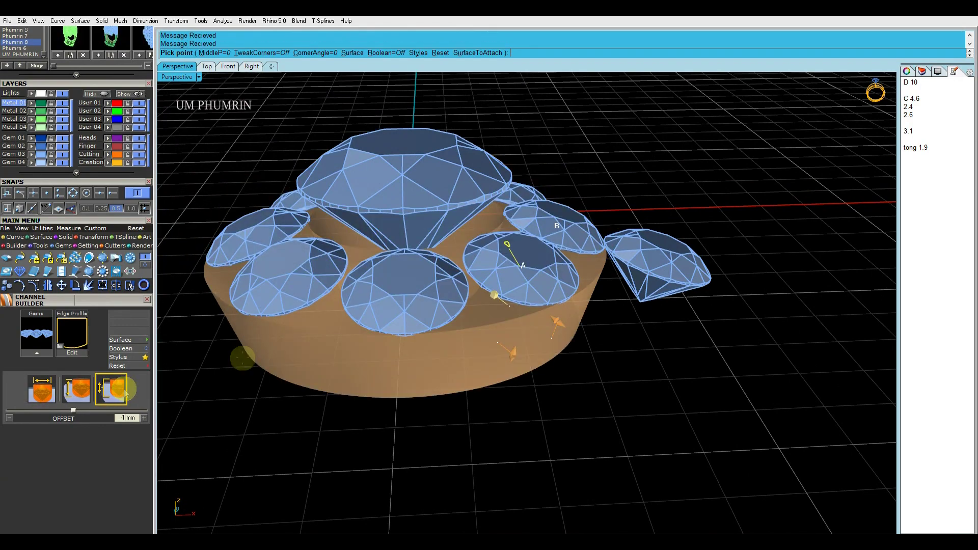
- Delete the outer channel body and offset the surface by 1 into a solid
{"action": "left_click", "coordinate": [518, 365]}
{"action": "key", "text": "Delete"}
{"action": "scroll", "coordinate": [515, 314], "scroll_direction": "down", "scroll_amount": 2}
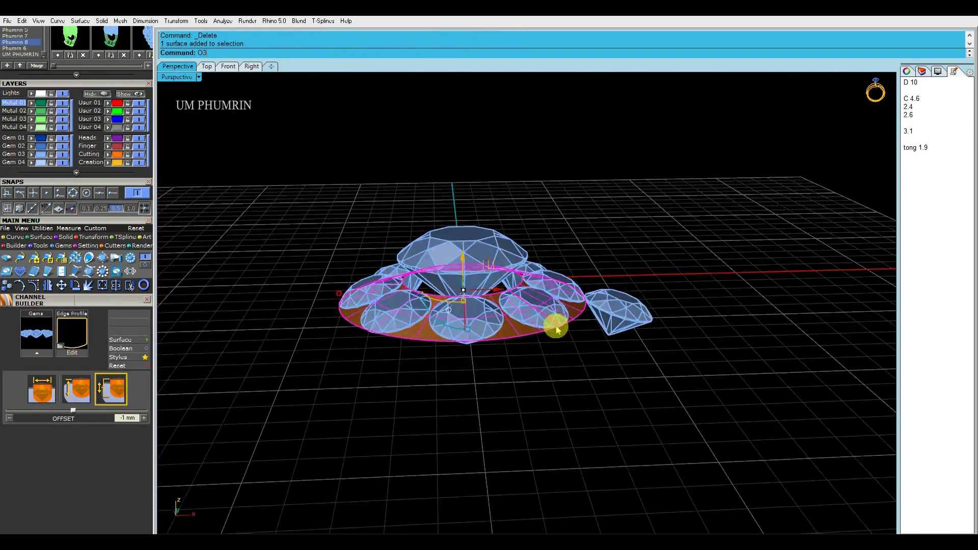
{"action": "type", "text": "1"}
{"action": "key", "text": "Return"}
{"action": "key", "text": "Return"}
{"action": "left_click", "coordinate": [586, 250]}
{"action": "key", "text": "ctrl+F2"}
{"action": "scroll", "coordinate": [501, 227], "scroll_direction": "up", "scroll_amount": 2}
- Tilt the 3 mm gem outward with Rotate in the Front view
{"action": "left_click_drag", "start_coordinate": [524, 258], "coordinate": [527, 333]}
{"action": "scroll", "coordinate": [526, 333], "scroll_direction": "down", "scroll_amount": 3}
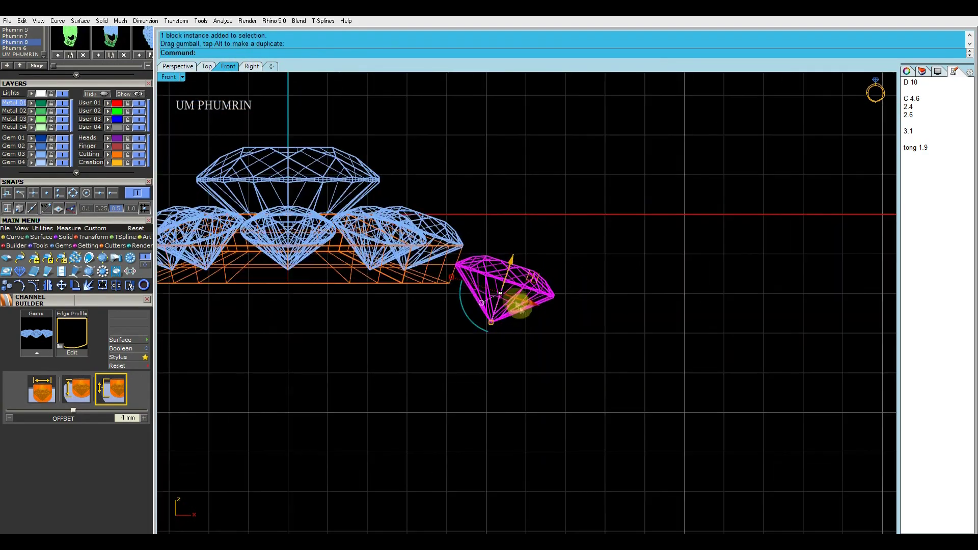
{"action": "scroll", "coordinate": [525, 312], "scroll_direction": "up", "scroll_amount": 3}
{"action": "left_click", "coordinate": [437, 267]}
{"action": "left_click", "coordinate": [687, 281]}
{"action": "left_click", "coordinate": [740, 318]}
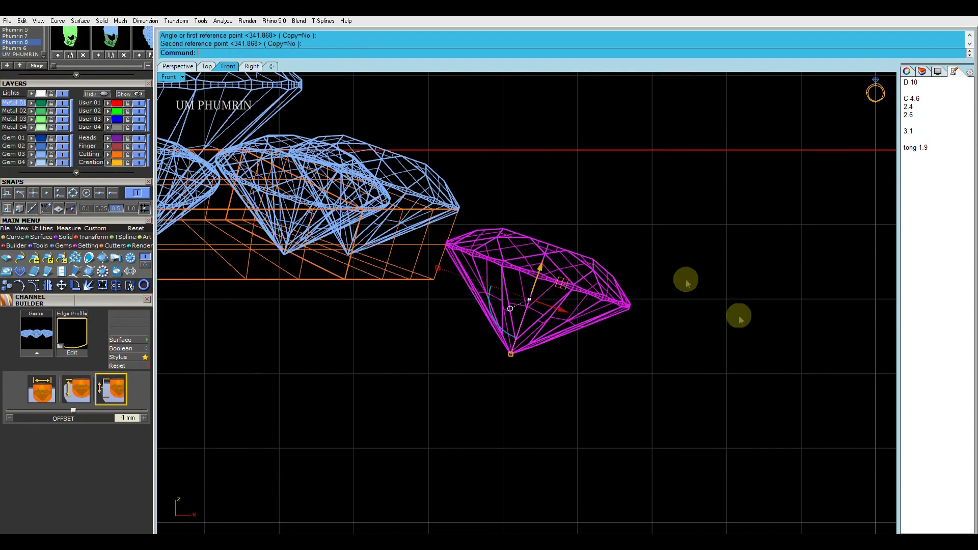
- Polar-array the 3 mm gem about the origin into 12 copies
{"action": "left_click", "coordinate": [209, 74]}
{"action": "type", "text": "A"}
{"action": "key", "text": "Return"}
{"action": "type", "text": "09"}
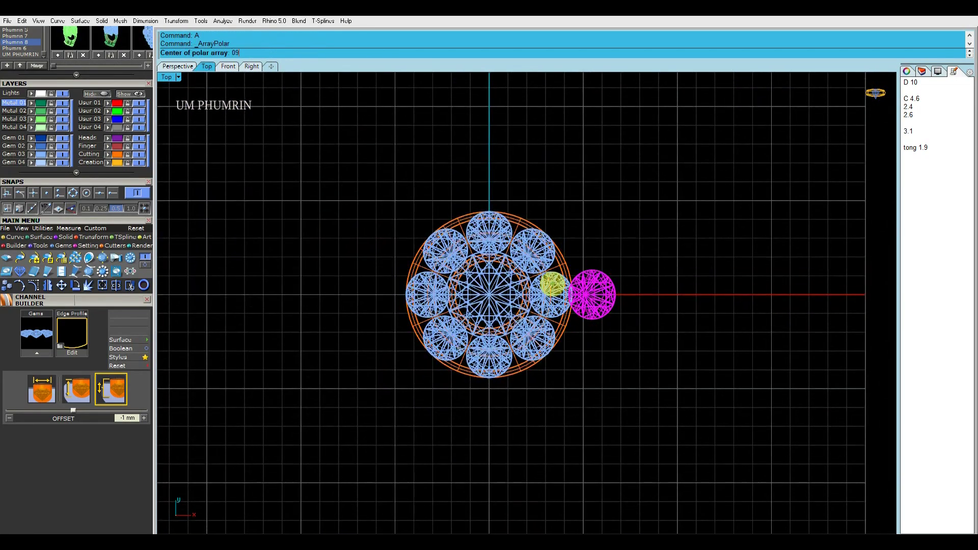
{"action": "key", "text": "Return"}
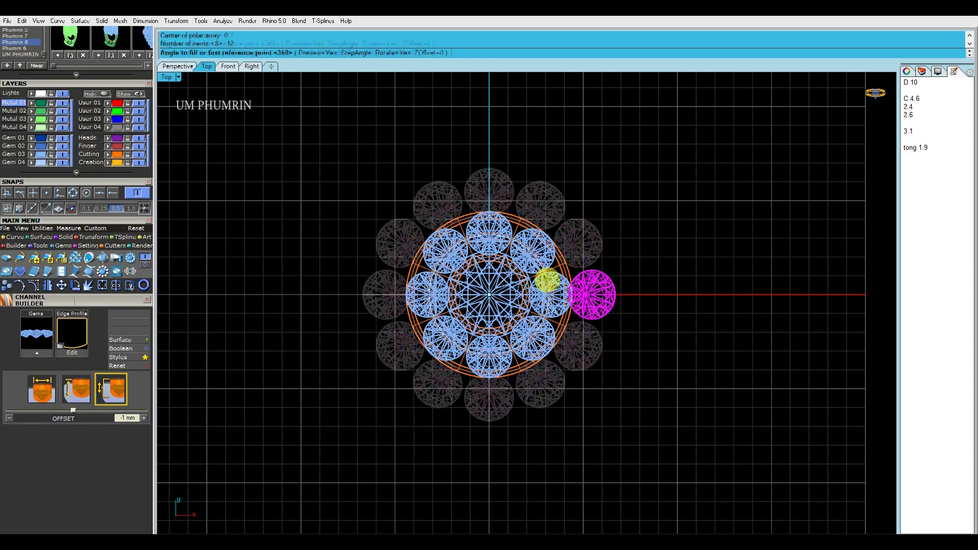
{"action": "key", "text": "Return"}
- Move the 12-gem outer ring outward from the channel with the gumball
{"action": "scroll", "coordinate": [598, 282], "scroll_direction": "up", "scroll_amount": 3}
{"action": "left_click_drag", "start_coordinate": [598, 281], "coordinate": [584, 282]}
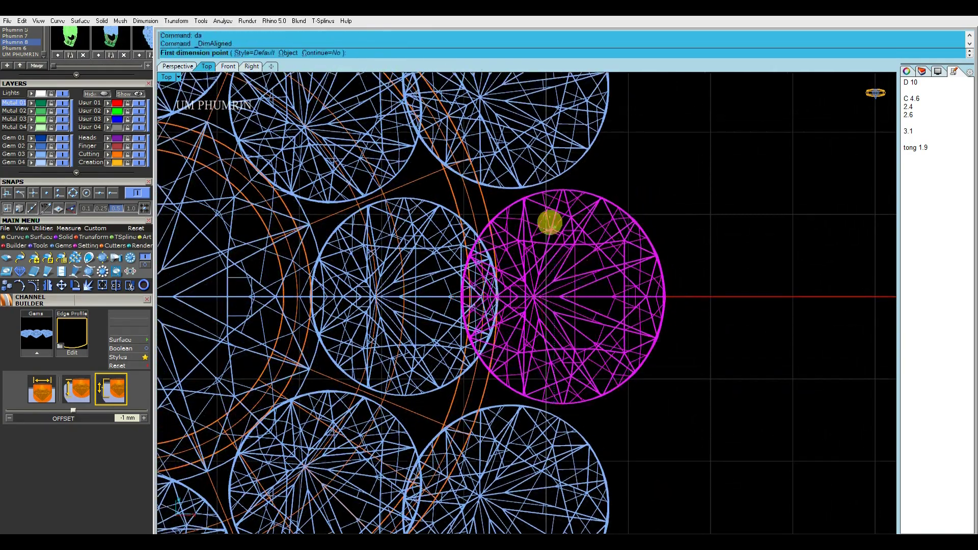
{"action": "scroll", "coordinate": [549, 220], "scroll_direction": "up", "scroll_amount": 3}
{"action": "scroll", "coordinate": [583, 307], "scroll_direction": "down", "scroll_amount": 2}
{"action": "left_click_drag", "start_coordinate": [586, 333], "coordinate": [591, 337]}
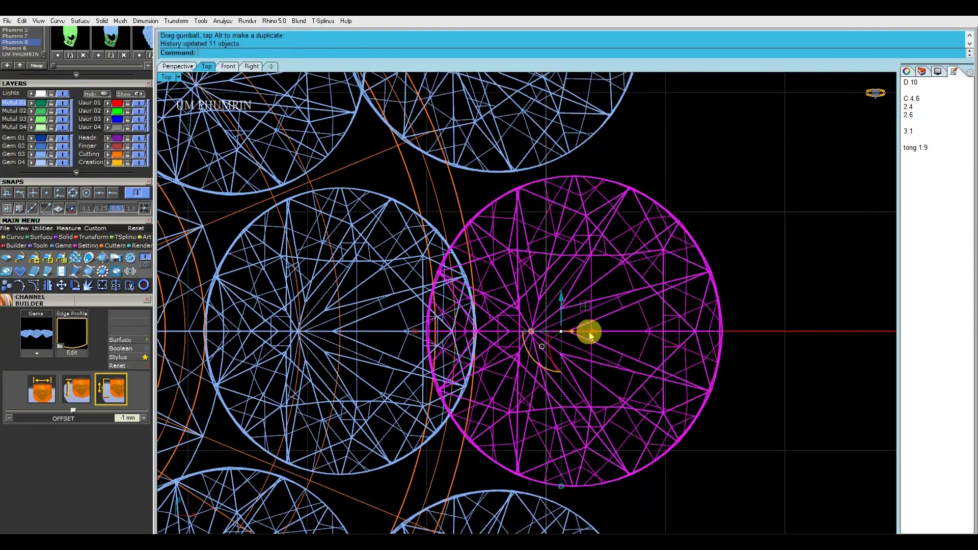
- Inspect the outer ring in Perspective and check a gem's position from Top
{"action": "left_click", "coordinate": [176, 68]}
{"action": "right_click_drag", "start_coordinate": [564, 350], "coordinate": [590, 340]}
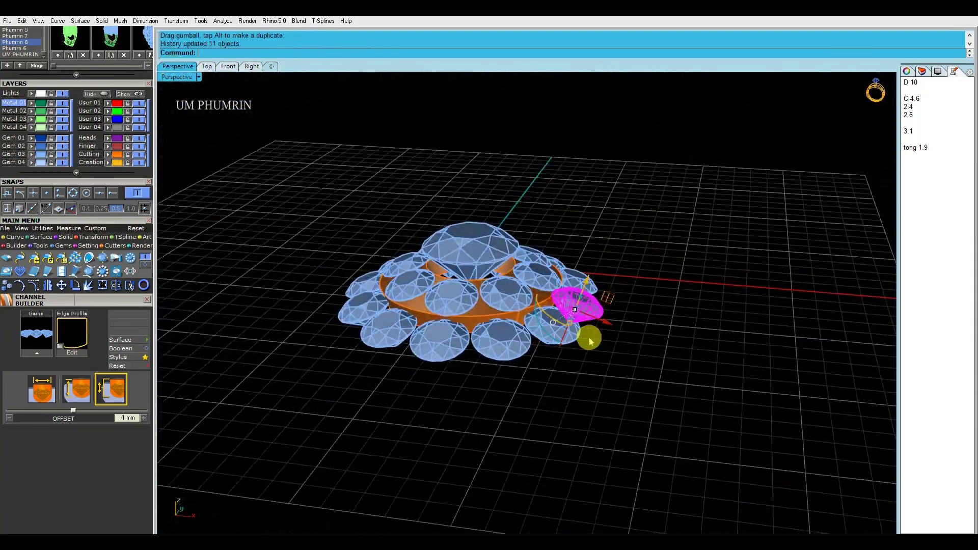
{"action": "left_click", "coordinate": [207, 66]}
{"action": "scroll", "coordinate": [515, 236], "scroll_direction": "down", "scroll_amount": 3}
{"action": "scroll", "coordinate": [514, 236], "scroll_direction": "down", "scroll_amount": 1}
{"action": "scroll", "coordinate": [520, 238], "scroll_direction": "up", "scroll_amount": 4}
{"action": "scroll", "coordinate": [523, 239], "scroll_direction": "up", "scroll_amount": 2}
{"action": "scroll", "coordinate": [544, 231], "scroll_direction": "up", "scroll_amount": 2}
{"action": "left_click", "coordinate": [518, 239]}
{"action": "key", "text": "Escape"}
- Select the outer ring of 12 gems and bring up the gem actions list
{"action": "left_click", "coordinate": [176, 67]}
{"action": "right_click_drag", "start_coordinate": [525, 181], "coordinate": [392, 255]}
{"action": "scroll", "coordinate": [497, 270], "scroll_direction": "up", "scroll_amount": 4}
{"action": "left_click", "coordinate": [497, 270]}
{"action": "right_click_drag", "start_coordinate": [497, 270], "coordinate": [548, 267]}
{"action": "middle_click", "coordinate": [549, 266]}
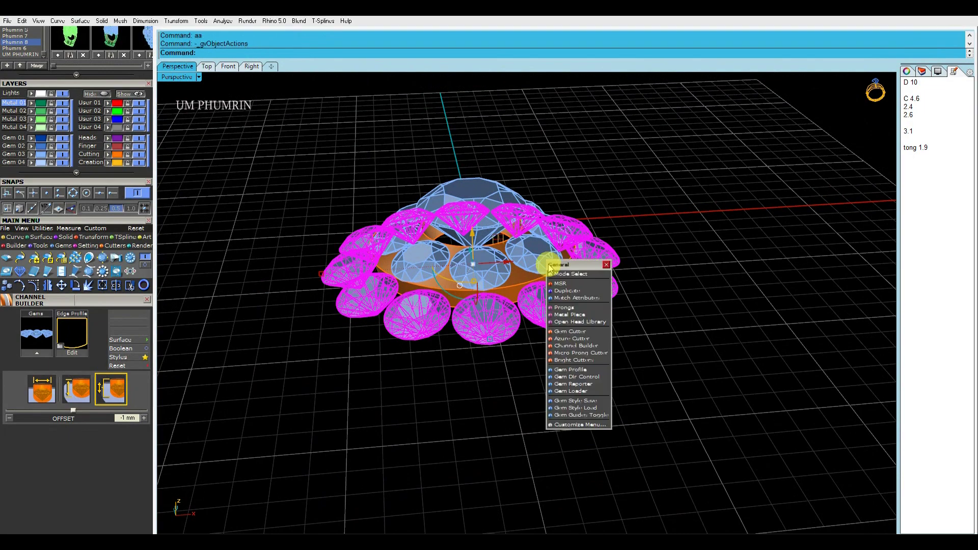
{"action": "left_click", "coordinate": [575, 337]}
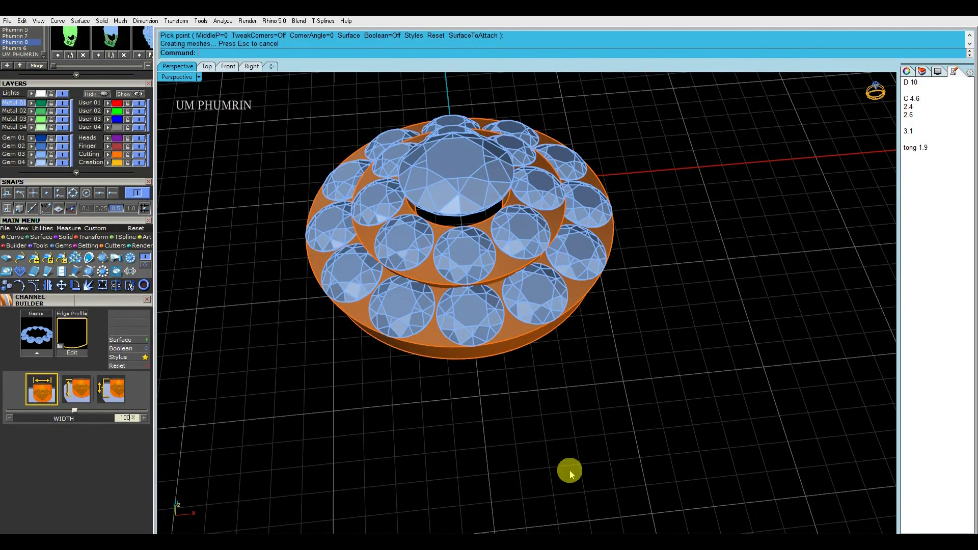
{"action": "mouse_move", "coordinate": [568, 436]}
{"action": "right_mouse_down"}
{"action": "mouse_move", "coordinate": [655, 360]}
{"action": "mouse_move", "coordinate": [668, 268]}
{"action": "mouse_move", "coordinate": [590, 299]}
{"action": "mouse_move", "coordinate": [613, 277]}
{"action": "mouse_move", "coordinate": [653, 308]}
{"action": "right_mouse_up"}
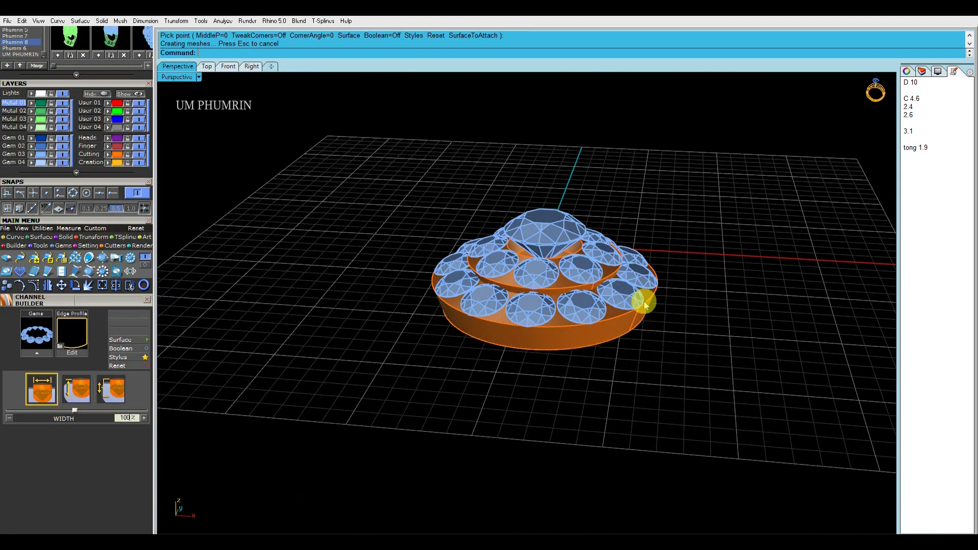
{"action": "mouse_move", "coordinate": [643, 304]}
{"action": "right_mouse_down"}
{"action": "mouse_move", "coordinate": [692, 275]}
{"action": "mouse_move", "coordinate": [657, 249]}
{"action": "mouse_move", "coordinate": [553, 305]}
{"action": "right_mouse_up"}
{"action": "scroll", "coordinate": [606, 254], "scroll_direction": "up", "scroll_amount": 3}
{"action": "scroll", "coordinate": [530, 246], "scroll_direction": "up", "scroll_amount": 3}
{"action": "mouse_move", "coordinate": [531, 247]}
{"action": "right_mouse_down"}
{"action": "mouse_move", "coordinate": [650, 254]}
{"action": "mouse_move", "coordinate": [548, 253]}
{"action": "right_mouse_up"}
{"action": "key", "text": "ctrl+z"}
{"action": "right_click_drag", "start_coordinate": [435, 168], "coordinate": [271, 122]}
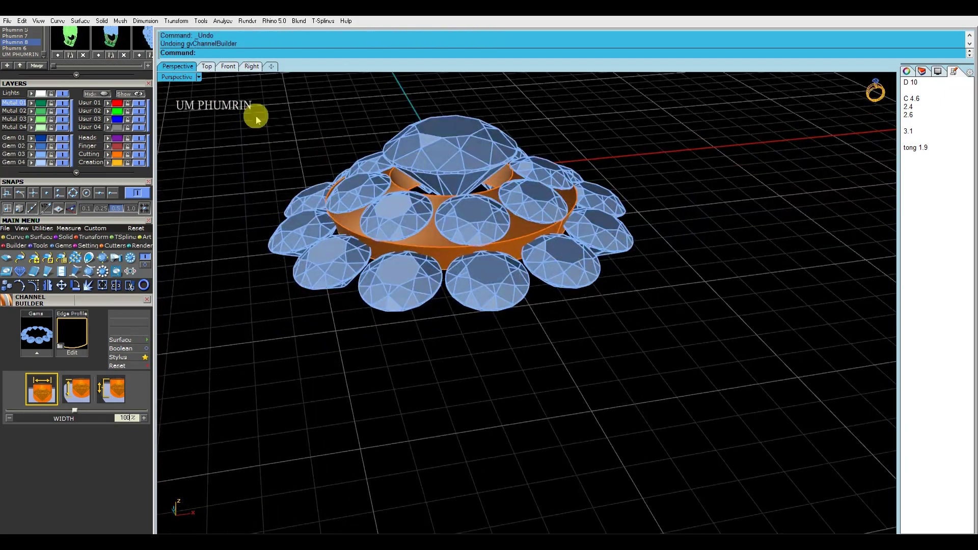
{"action": "left_click", "coordinate": [228, 66]}
{"action": "scroll", "coordinate": [529, 184], "scroll_direction": "down", "scroll_amount": 2}
{"action": "left_click_drag", "start_coordinate": [239, 270], "coordinate": [569, 237]}
{"action": "left_click", "coordinate": [207, 66]}
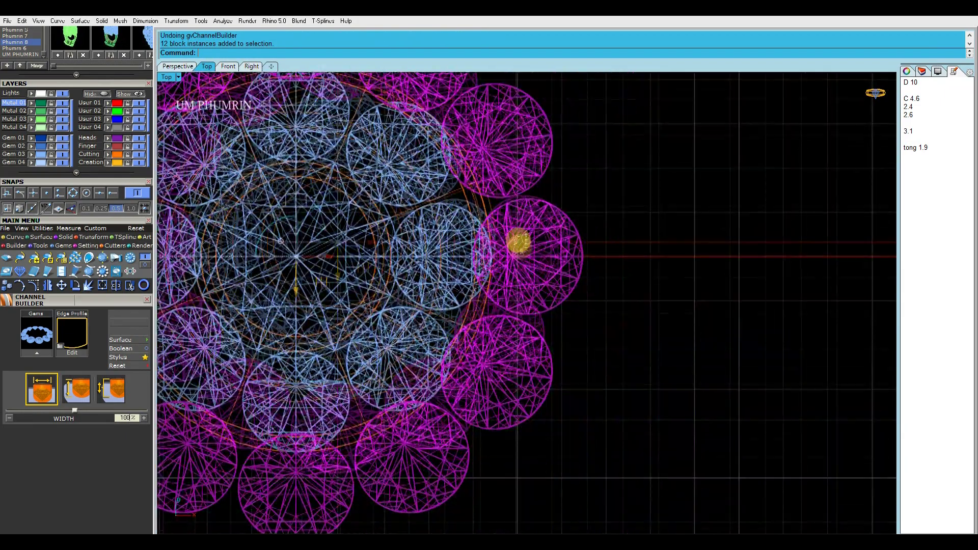
{"action": "scroll", "coordinate": [517, 236], "scroll_direction": "down", "scroll_amount": 3}
{"action": "type", "text": "gg"}
{"action": "key", "text": "Return"}
- Re-tilt a single outer 3 mm gem with Rotate in the Front view
{"action": "left_click", "coordinate": [556, 233]}
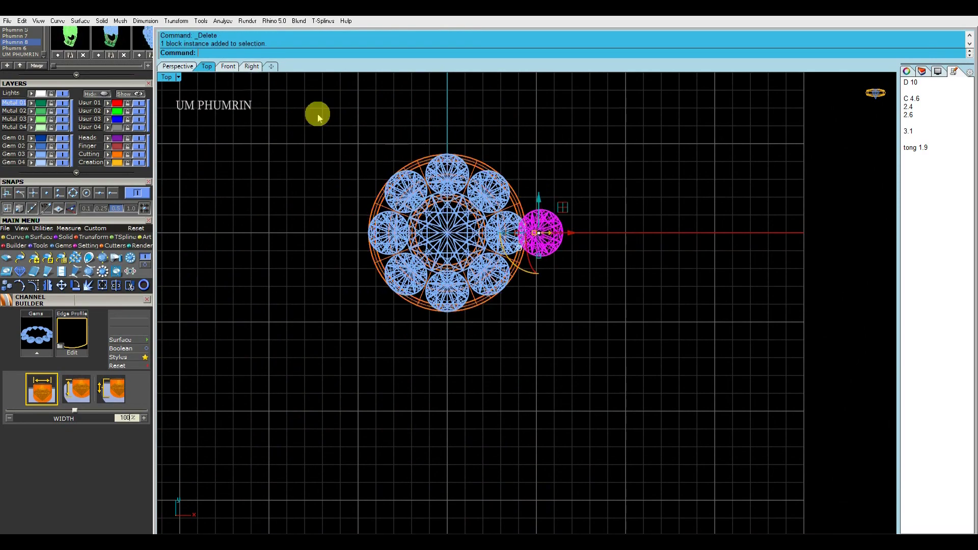
{"action": "left_click", "coordinate": [228, 66]}
{"action": "scroll", "coordinate": [524, 212], "scroll_direction": "up", "scroll_amount": 5}
{"action": "type", "text": "r"}
{"action": "key", "text": "Return"}
{"action": "scroll", "coordinate": [464, 212], "scroll_direction": "up", "scroll_amount": 2}
{"action": "left_click", "coordinate": [465, 212]}
{"action": "left_click", "coordinate": [771, 313]}
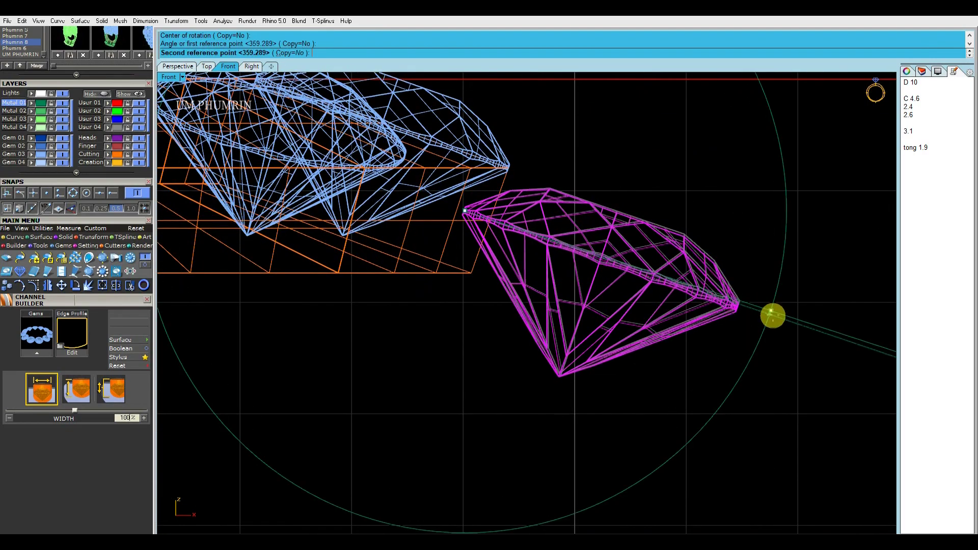
{"action": "left_click", "coordinate": [721, 278]}
{"action": "scroll", "coordinate": [720, 277], "scroll_direction": "down", "scroll_amount": 3}
{"action": "scroll", "coordinate": [599, 246], "scroll_direction": "down", "scroll_amount": 1}
- Polar-array the re-tilted gem about the origin into 15 items
{"action": "left_click", "coordinate": [207, 67]}
{"action": "type", "text": "a"}
{"action": "key", "text": "Return"}
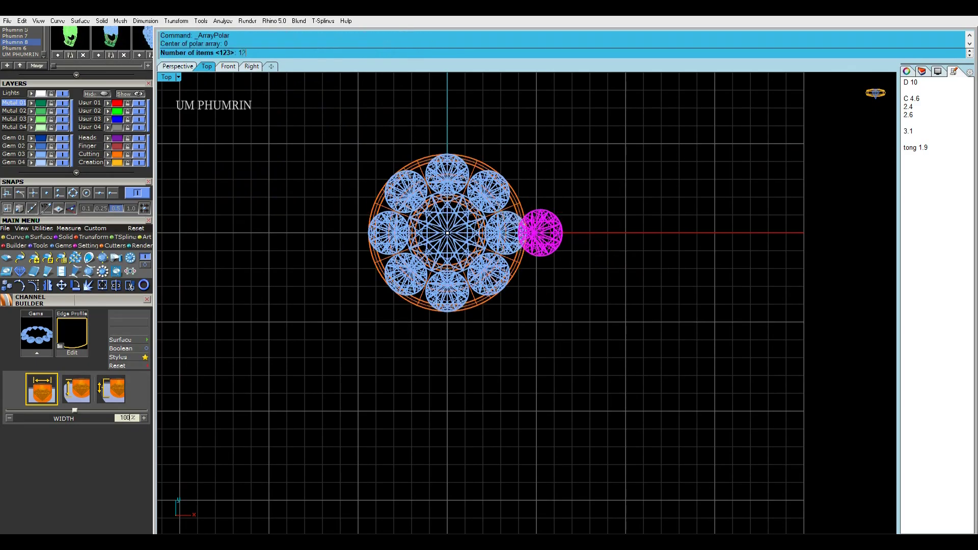
{"action": "key", "text": "Return"}
{"action": "key", "text": "Return"}
{"action": "key", "text": "Return"}
- Measure the gap between neighbouring outer gems, then deselect them
{"action": "scroll", "coordinate": [531, 201], "scroll_direction": "up", "scroll_amount": 5}
{"action": "scroll", "coordinate": [538, 234], "scroll_direction": "up", "scroll_amount": 5}
{"action": "left_click", "coordinate": [518, 214]}
{"action": "left_click", "coordinate": [530, 250]}
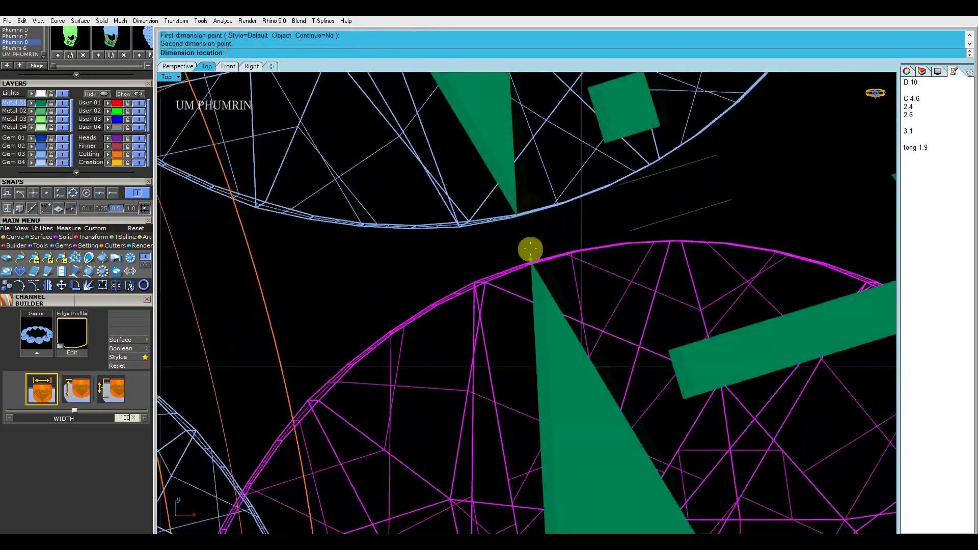
{"action": "key", "text": "Escape"}
{"action": "scroll", "coordinate": [531, 249], "scroll_direction": "down", "scroll_amount": 5}
{"action": "scroll", "coordinate": [557, 218], "scroll_direction": "down", "scroll_amount": 5}
{"action": "left_click", "coordinate": [500, 212], "text": "ctrl"}
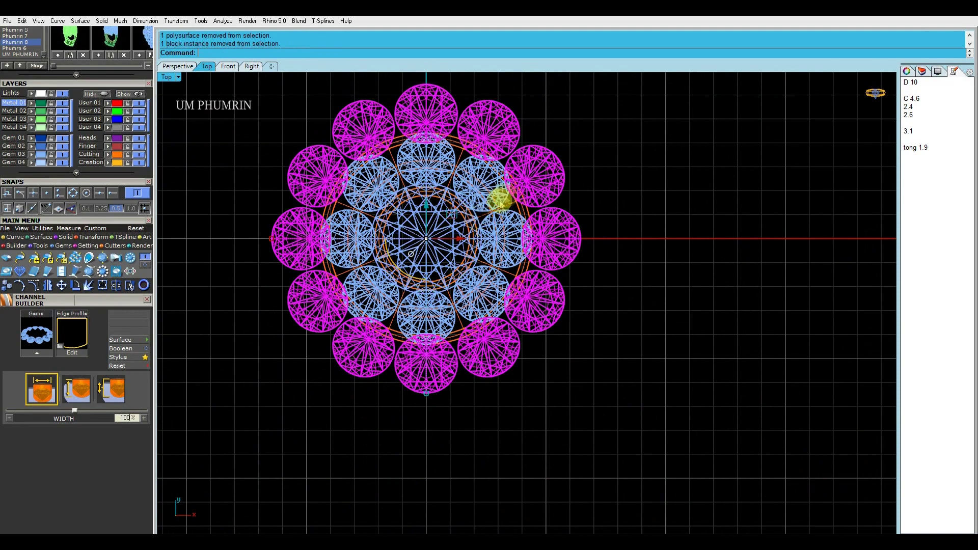
{"action": "type", "text": "g"}
- Build a channel under the outer gems and view it from a low angle
{"action": "left_click", "coordinate": [178, 66]}
{"action": "right_click_drag", "start_coordinate": [525, 193], "coordinate": [572, 277]}
{"action": "scroll", "coordinate": [561, 265], "scroll_direction": "up", "scroll_amount": 5}
- Offset the outer channel surface downward (flipped) into a solid band beneath the gems
{"action": "key", "text": "Delete"}
{"action": "left_click", "coordinate": [535, 264]}
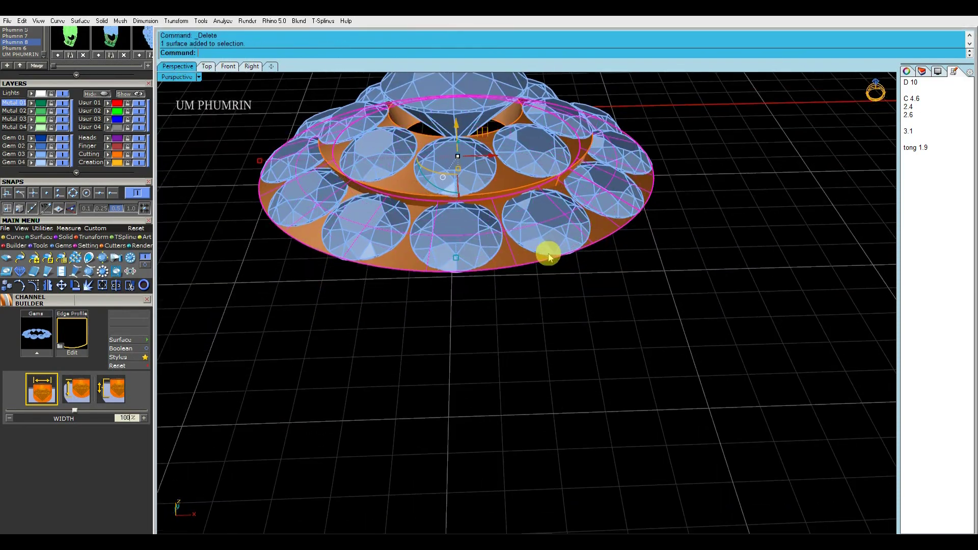
{"action": "type", "text": "O2"}
{"action": "key", "text": "Return"}
{"action": "right_click_drag", "start_coordinate": [548, 251], "coordinate": [612, 236]}
{"action": "type", "text": "f"}
{"action": "key", "text": "Return"}
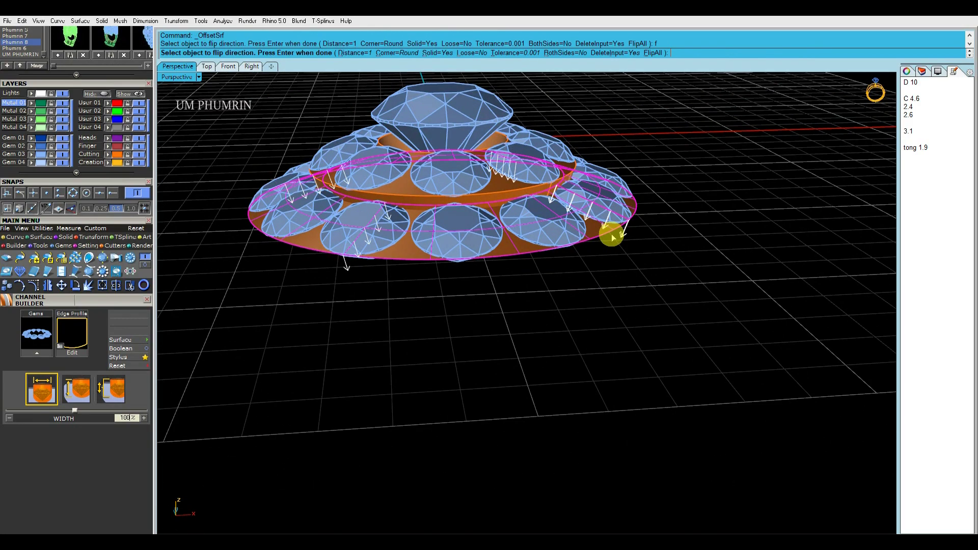
{"action": "key", "text": "Return"}
{"action": "mouse_move", "coordinate": [710, 267]}
{"action": "right_mouse_down"}
{"action": "mouse_move", "coordinate": [678, 257]}
{"action": "mouse_move", "coordinate": [637, 276]}
{"action": "mouse_move", "coordinate": [563, 260]}
{"action": "right_mouse_up"}
- Select the top centre diamond and start a prong head around it via the jewellery actions
{"action": "scroll", "coordinate": [563, 260], "scroll_direction": "up", "scroll_amount": 5}
{"action": "left_click", "coordinate": [555, 251]}
{"action": "left_click", "coordinate": [511, 193], "text": "shift"}
{"action": "left_click", "coordinate": [732, 181]}
{"action": "mouse_move", "coordinate": [732, 181]}
{"action": "right_mouse_down"}
{"action": "mouse_move", "coordinate": [764, 203]}
{"action": "mouse_move", "coordinate": [695, 258]}
{"action": "mouse_move", "coordinate": [506, 201]}
{"action": "right_mouse_up"}
{"action": "left_click", "coordinate": [507, 201]}
{"action": "type", "text": "aa"}
{"action": "key", "text": "Return"}
{"action": "left_click", "coordinate": [543, 281]}
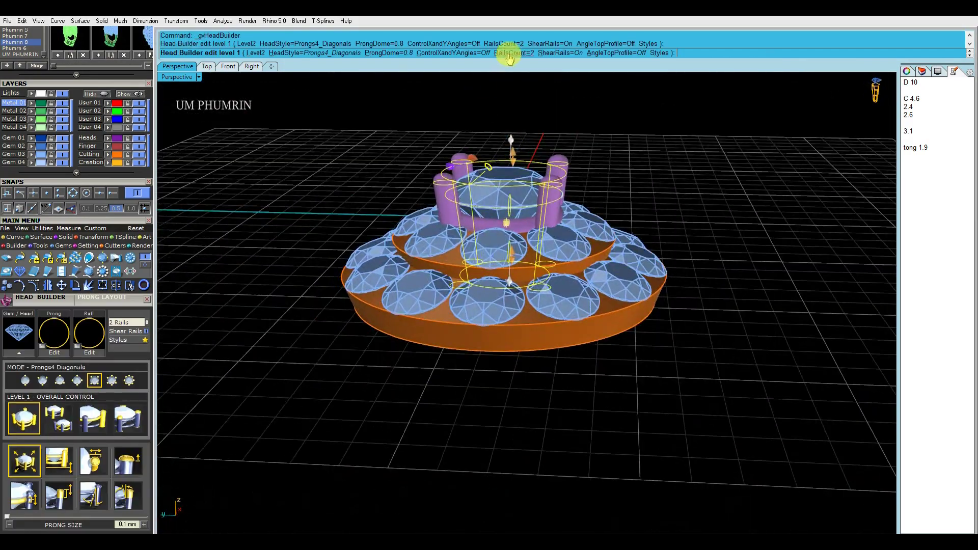
- Set the head to 0 rails with the angled top profile turned on
{"action": "left_click", "coordinate": [507, 53]}
{"action": "type", "text": "0"}
{"action": "key", "text": "Return"}
{"action": "mouse_move", "coordinate": [627, 219]}
{"action": "right_mouse_down"}
{"action": "mouse_move", "coordinate": [492, 300]}
{"action": "mouse_move", "coordinate": [525, 232]}
{"action": "mouse_move", "coordinate": [500, 219]}
{"action": "mouse_move", "coordinate": [541, 247]}
{"action": "mouse_move", "coordinate": [567, 80]}
{"action": "right_mouse_up"}
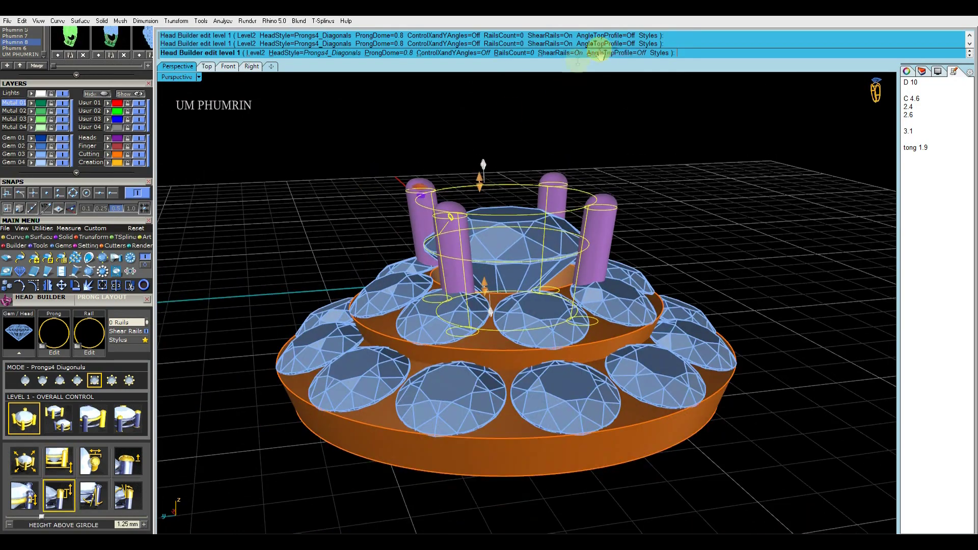
{"action": "left_click", "coordinate": [632, 52]}
{"action": "right_click_drag", "start_coordinate": [618, 164], "coordinate": [586, 170]}
{"action": "scroll", "coordinate": [69, 304], "scroll_direction": "down", "scroll_amount": 2}
- Adjust the prong size and prong nudge, then finish the four-prong head
{"action": "left_click", "coordinate": [33, 323]}
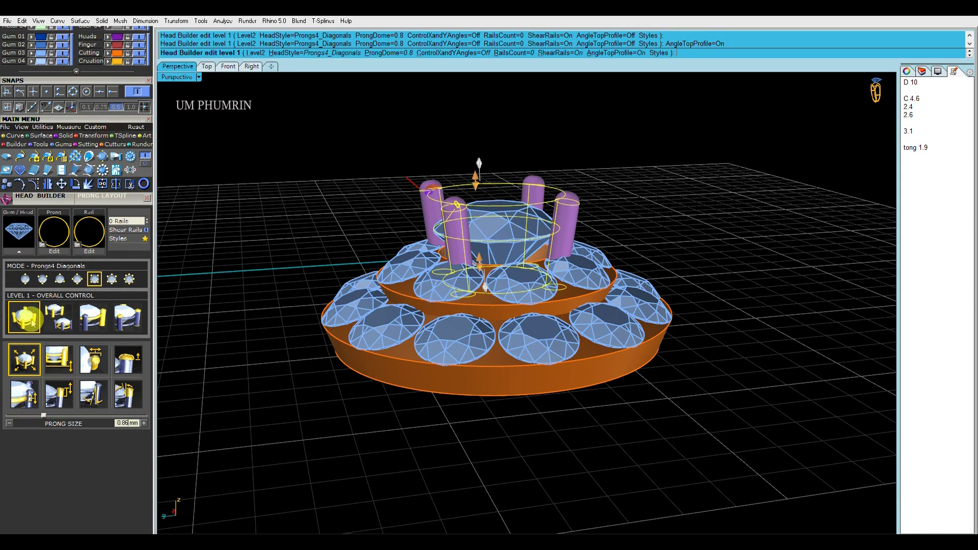
{"action": "right_click_drag", "start_coordinate": [427, 303], "coordinate": [423, 276]}
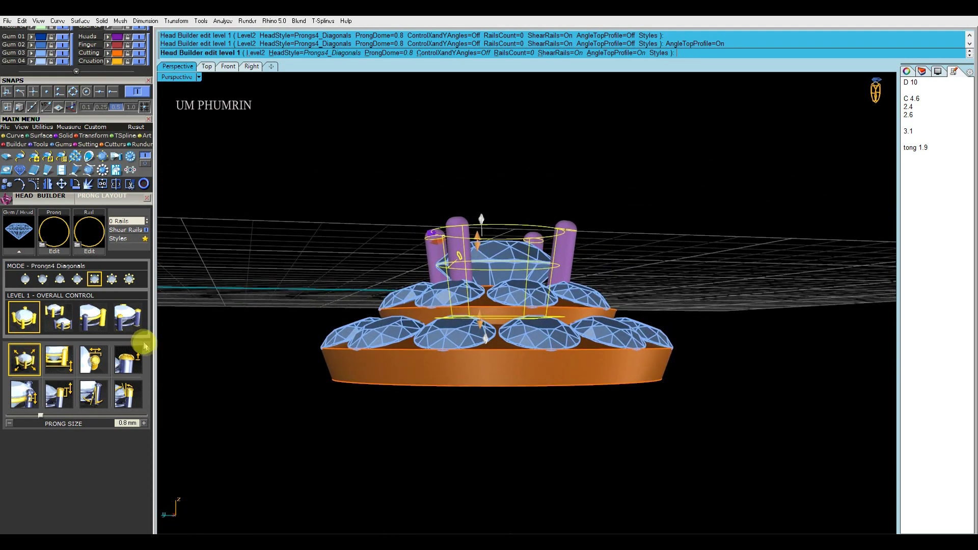
{"action": "left_click", "coordinate": [93, 361]}
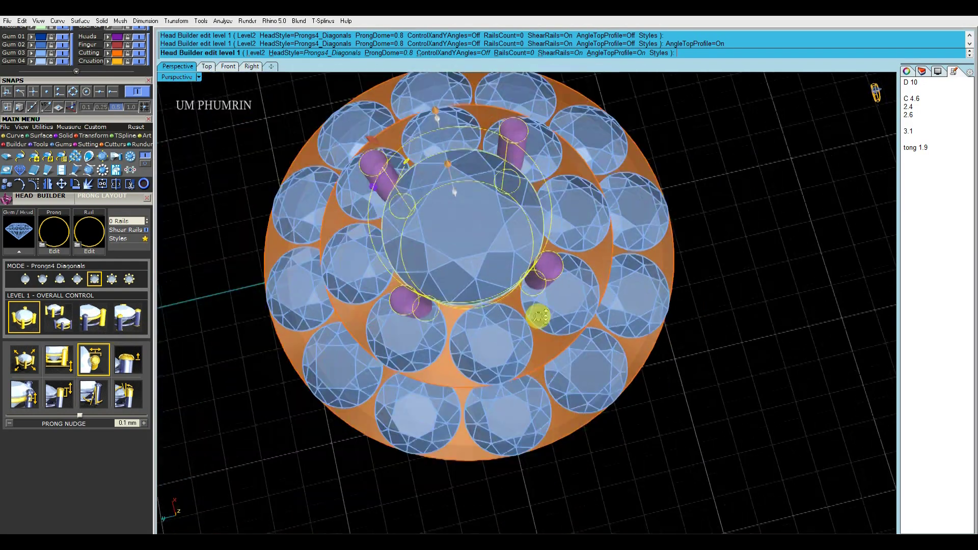
{"action": "right_click_drag", "start_coordinate": [561, 204], "coordinate": [559, 279]}
{"action": "key", "text": "Return"}
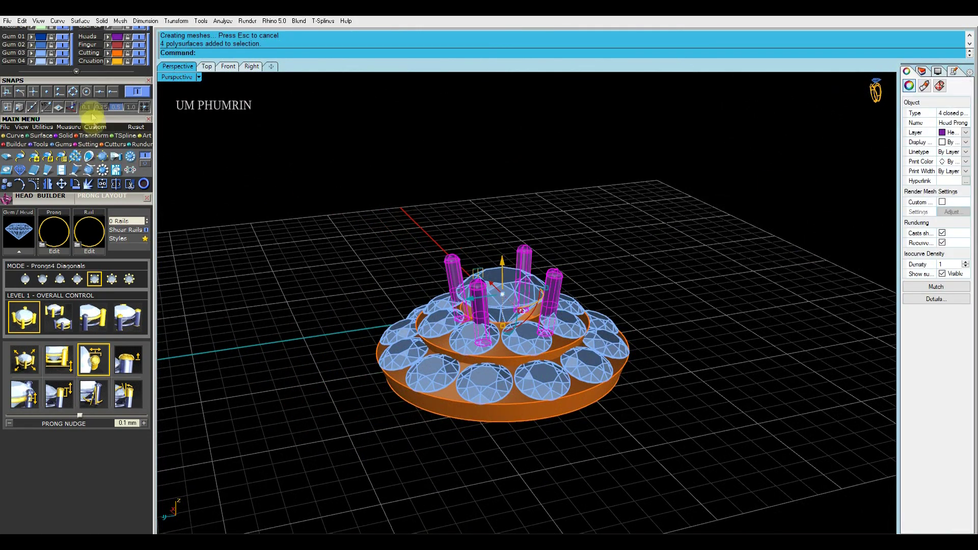
- Group the 15 outer-ring gems with the G command
{"action": "scroll", "coordinate": [79, 249], "scroll_direction": "up", "scroll_amount": 3}
{"action": "type", "text": "g"}
{"action": "key", "text": "Return"}
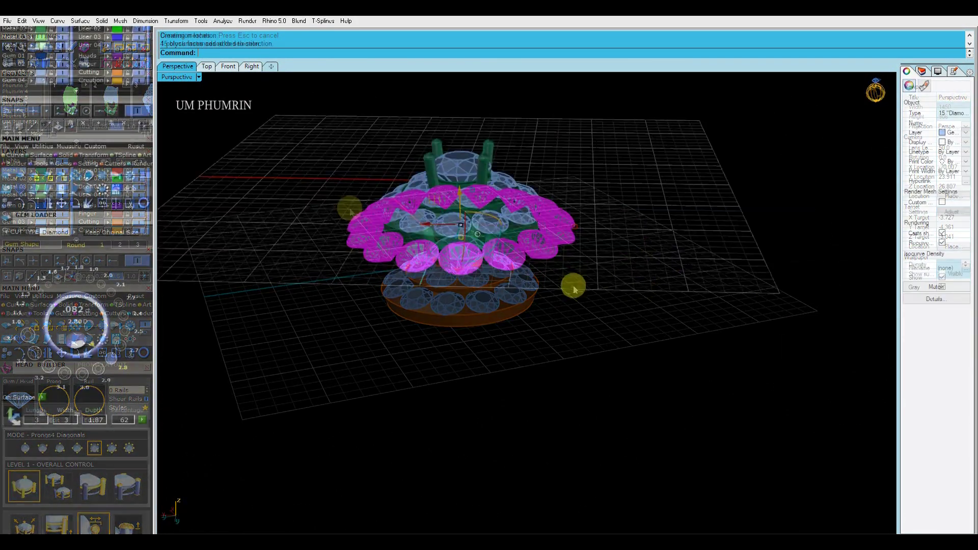
{"action": "right_click_drag", "start_coordinate": [601, 291], "coordinate": [608, 314]}
- Select the gem group in top view and hide every other object
{"action": "left_click", "coordinate": [566, 265]}
{"action": "left_click", "coordinate": [206, 66]}
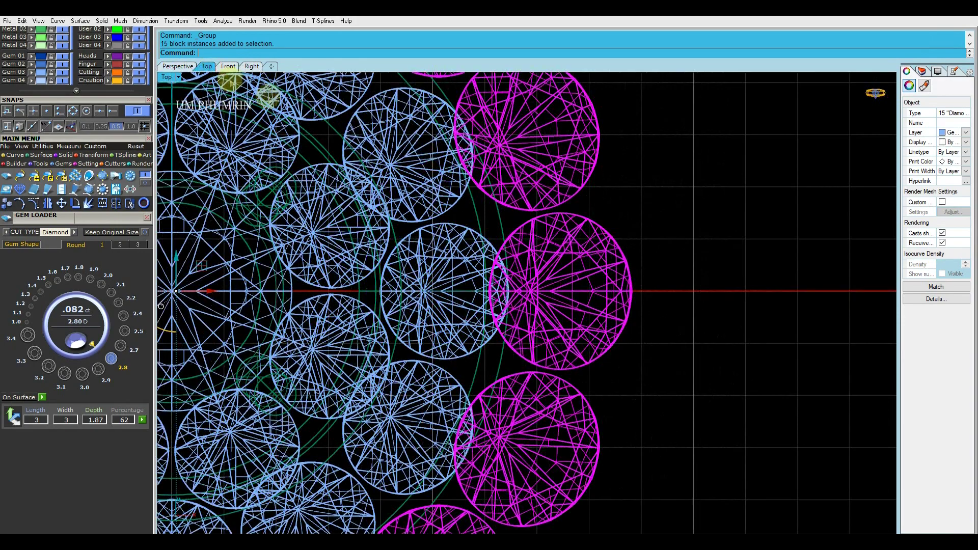
{"action": "scroll", "coordinate": [548, 217], "scroll_direction": "down", "scroll_amount": 3}
{"action": "scroll", "coordinate": [549, 223], "scroll_direction": "down", "scroll_amount": 2}
{"action": "left_click", "coordinate": [537, 235]}
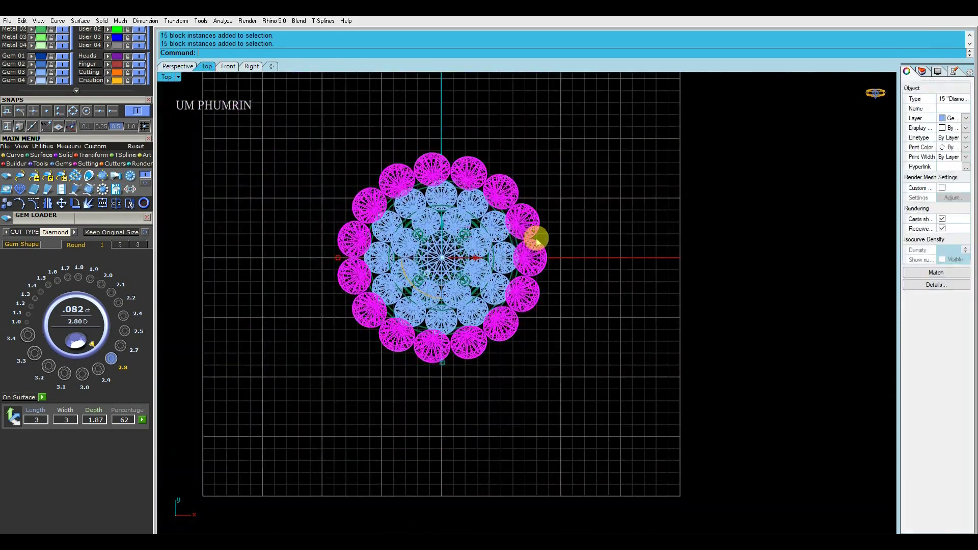
{"action": "scroll", "coordinate": [108, 123], "scroll_direction": "up", "scroll_amount": 2}
{"action": "left_click", "coordinate": [101, 102]}
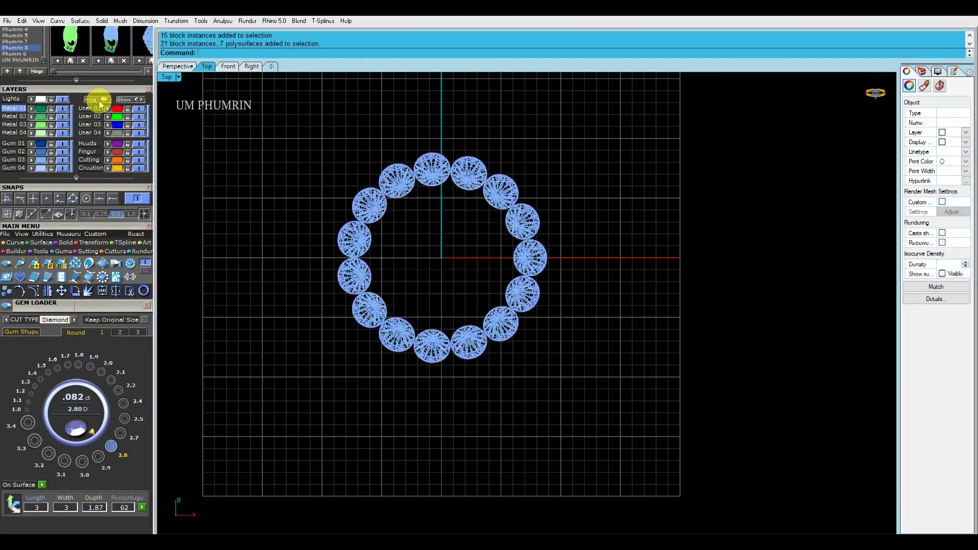
- Load the gem ring as Gems in Orient To Gem and show the guide gem
{"action": "left_click", "coordinate": [527, 259]}
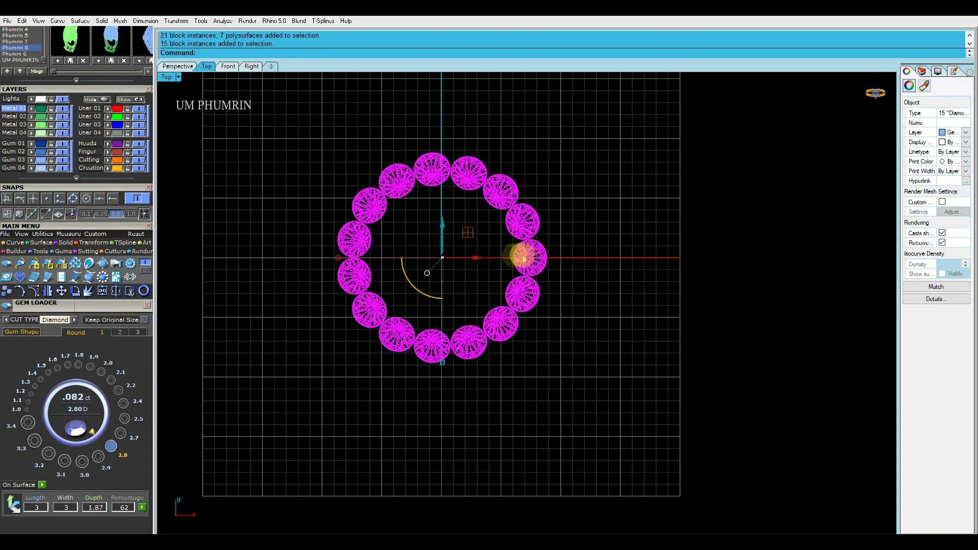
{"action": "left_click", "coordinate": [127, 263]}
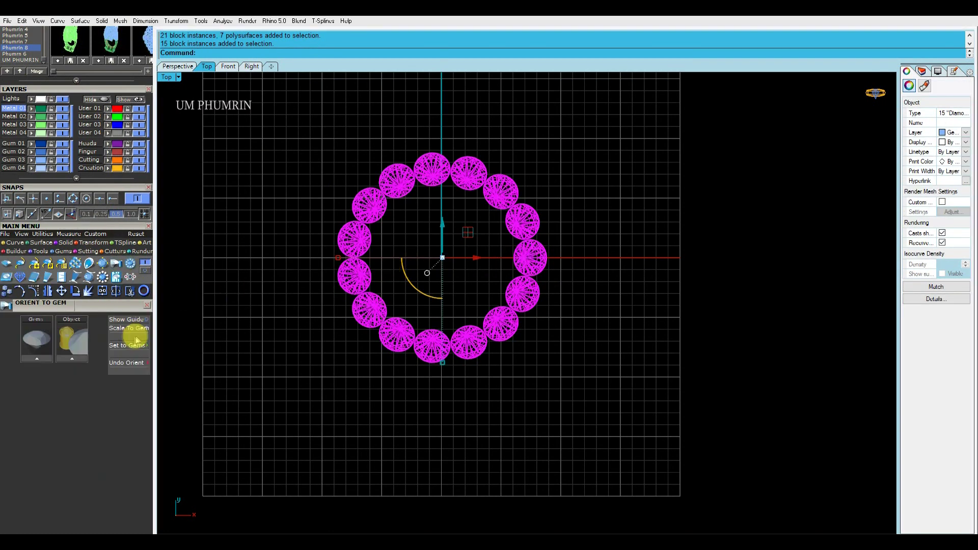
{"action": "left_click", "coordinate": [40, 361]}
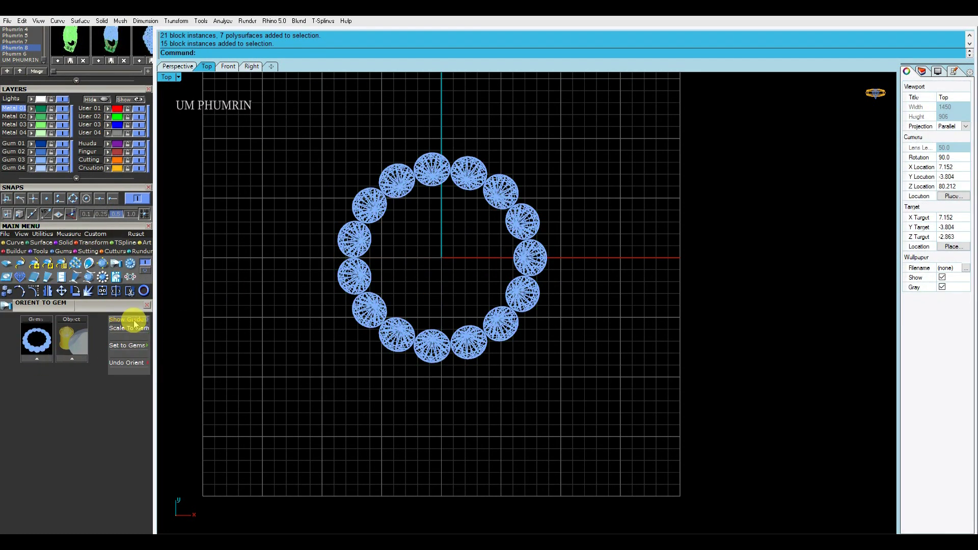
{"action": "left_click", "coordinate": [135, 324]}
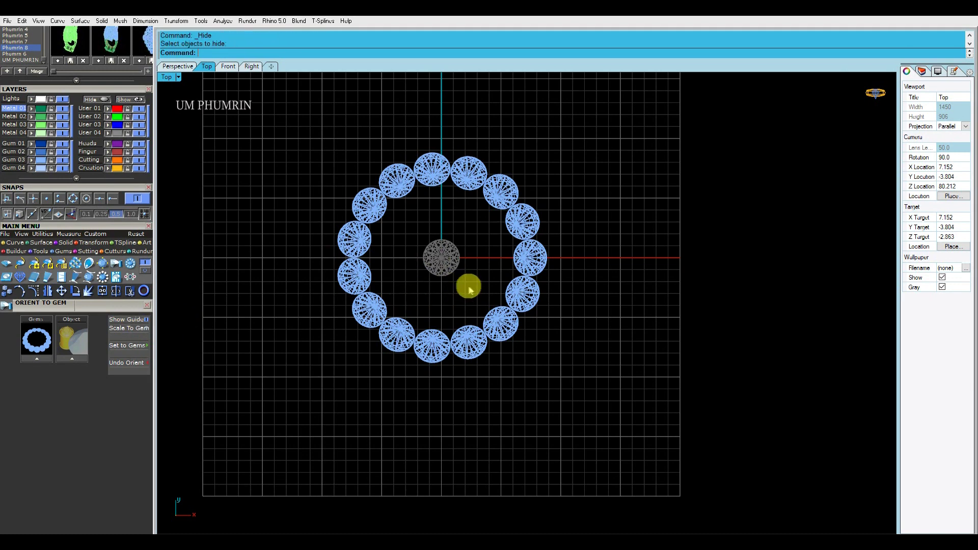
- Hide the gem ring and gem layer, leaving only the orange gem-profile circle at the origin
{"action": "left_click", "coordinate": [104, 100]}
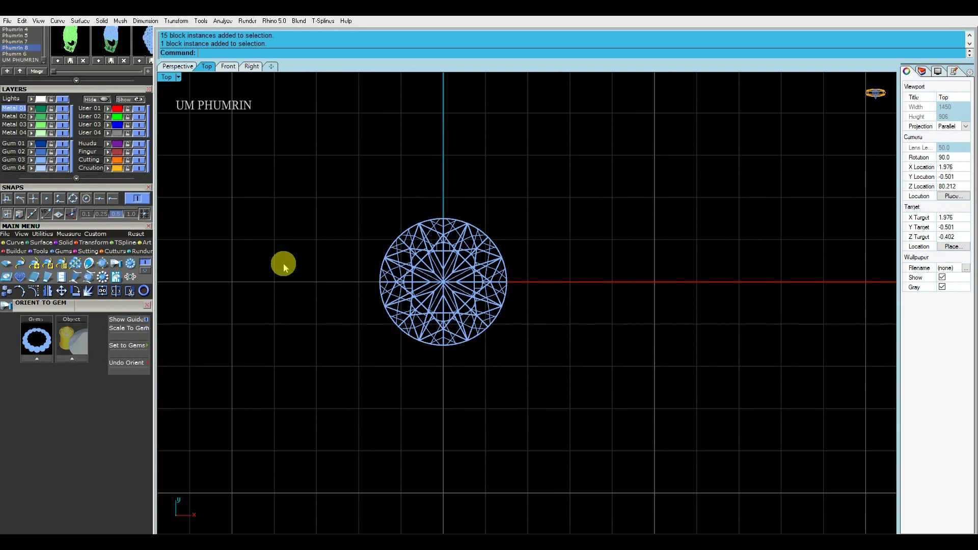
{"action": "scroll", "coordinate": [370, 274], "scroll_direction": "up", "scroll_amount": 5}
{"action": "mouse_move", "coordinate": [272, 221]}
{"action": "right_mouse_down"}
{"action": "mouse_move", "coordinate": [279, 241]}
{"action": "mouse_move", "coordinate": [268, 262]}
{"action": "right_mouse_up"}
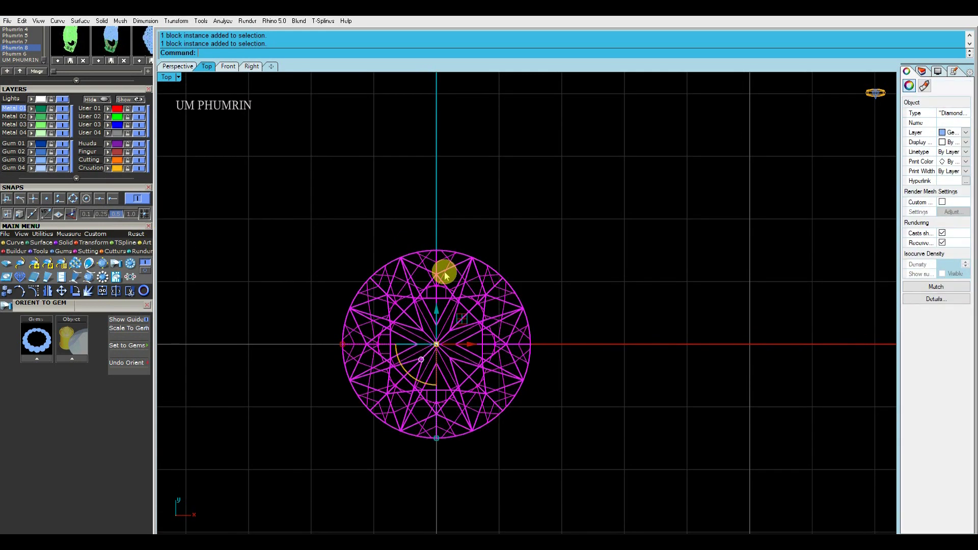
{"action": "left_click", "coordinate": [399, 288]}
{"action": "left_click", "coordinate": [62, 159]}
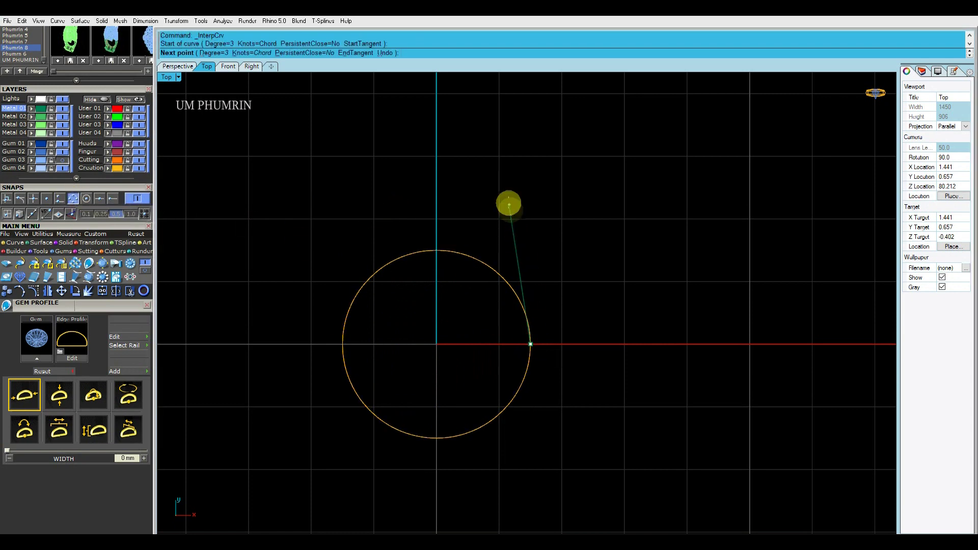
- Draw an interpolated curve from the circle's side up to the axis and mirror it
{"action": "right_click_drag", "start_coordinate": [512, 218], "coordinate": [515, 243]}
{"action": "left_click", "coordinate": [447, 190]}
{"action": "key", "text": "Return"}
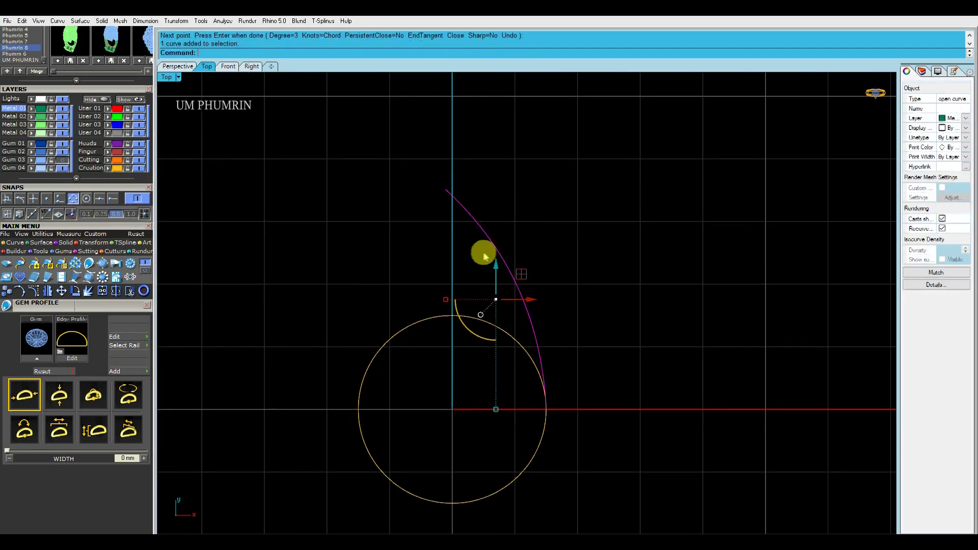
{"action": "key", "text": "Return"}
- Trim away the circle's upper part between the two curves
{"action": "scroll", "coordinate": [482, 302], "scroll_direction": "down", "scroll_amount": 1}
{"action": "scroll", "coordinate": [363, 334], "scroll_direction": "up", "scroll_amount": 5}
{"action": "left_click", "coordinate": [349, 382]}
{"action": "key", "text": "Escape"}
- Draw a line from the origin 0 to the teardrop's edge
{"action": "type", "text": "l"}
{"action": "key", "text": "Return"}
{"action": "type", "text": "0"}
- Trim the upper curves at the line and delete the leftover pieces to close the teardrop
{"action": "key", "text": "Return"}
{"action": "scroll", "coordinate": [501, 345], "scroll_direction": "down", "scroll_amount": 3}
{"action": "left_click", "coordinate": [418, 336]}
{"action": "scroll", "coordinate": [548, 332], "scroll_direction": "down", "scroll_amount": 2}
{"action": "left_click", "coordinate": [535, 228]}
{"action": "type", "text": "tr"}
{"action": "key", "text": "Return"}
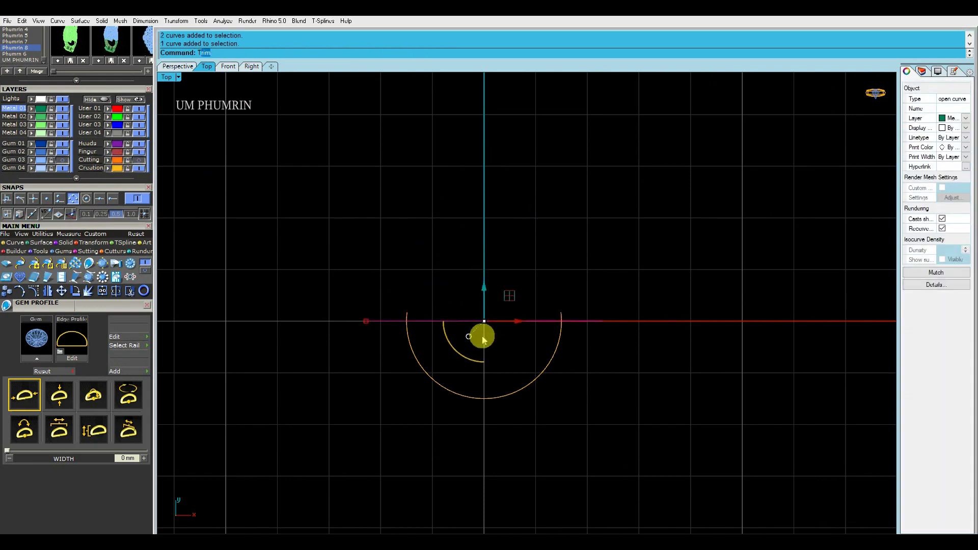
{"action": "key", "text": "Return"}
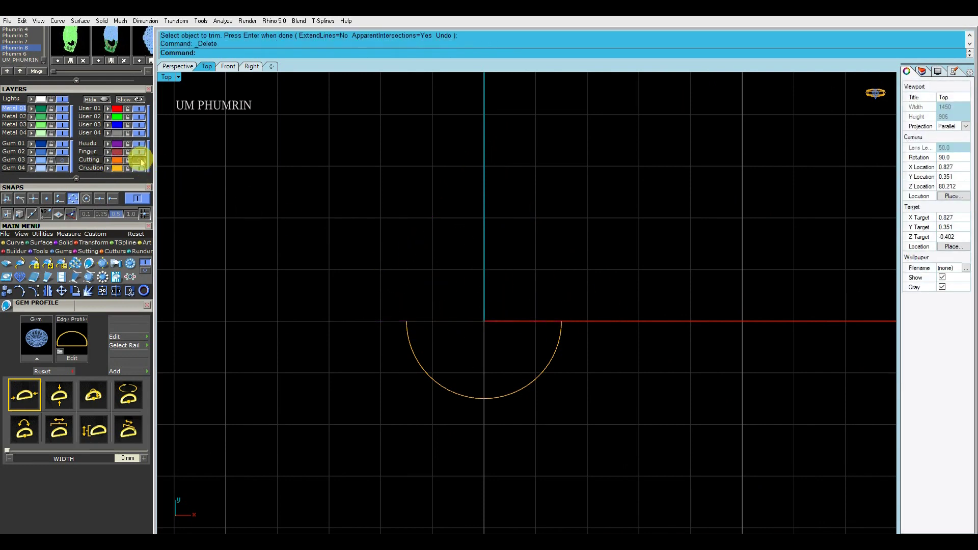
{"action": "key", "text": "Delete"}
{"action": "scroll", "coordinate": [524, 187], "scroll_direction": "up", "scroll_amount": 2}
{"action": "left_click", "coordinate": [559, 301]}
{"action": "key", "text": "ctrl+a"}
{"action": "scroll", "coordinate": [515, 335], "scroll_direction": "down", "scroll_amount": 2}
{"action": "key", "text": "Escape"}
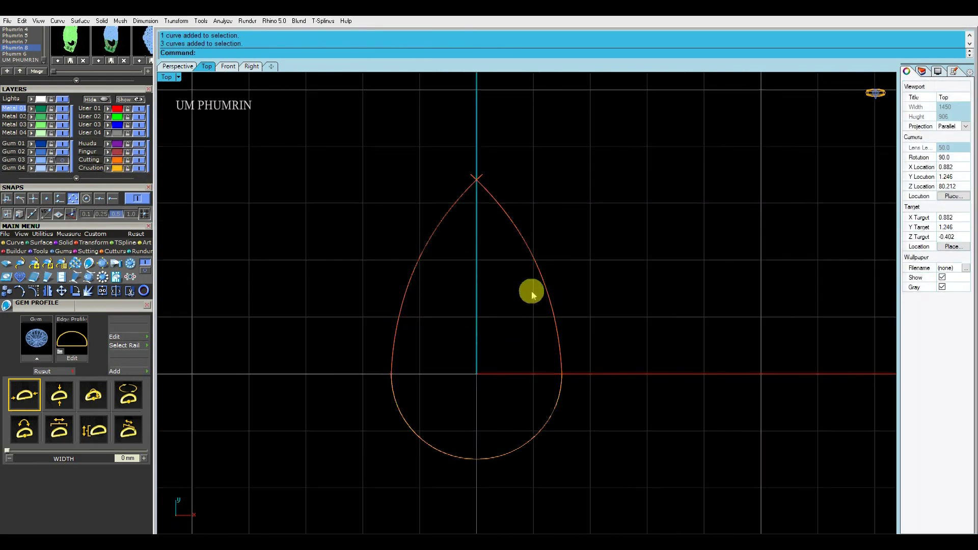
- Rebuild the teardrop's right upper curve with a point count of 20
{"action": "left_click", "coordinate": [544, 288]}
{"action": "type", "text": "rebuild"}
{"action": "key", "text": "Return"}
{"action": "double_click", "coordinate": [681, 223]}
{"action": "type", "text": "20"}
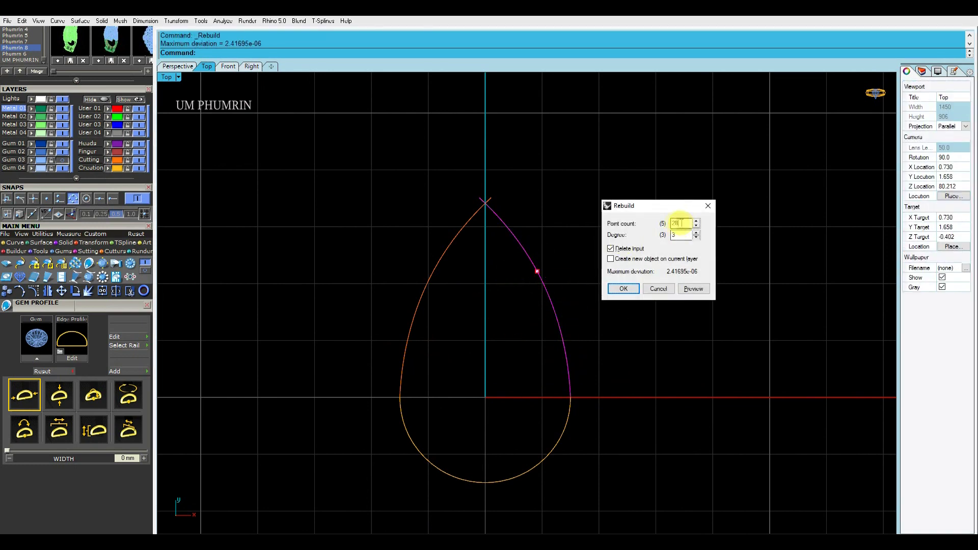
{"action": "left_click", "coordinate": [624, 288]}
- Show the curve's control points and drag the tip point to smooth the pear's point
{"action": "left_click", "coordinate": [36, 288]}
{"action": "scroll", "coordinate": [514, 273], "scroll_direction": "up", "scroll_amount": 2}
{"action": "left_click", "coordinate": [540, 245]}
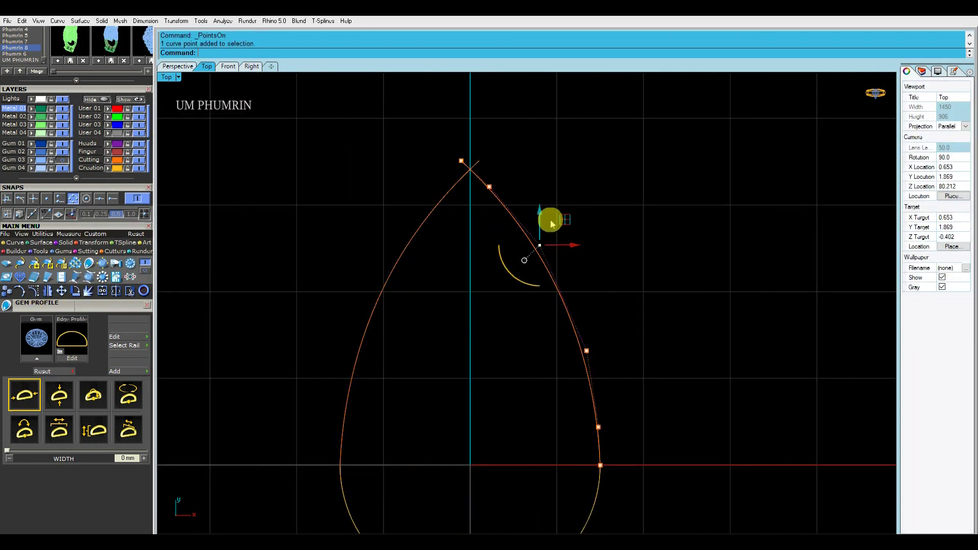
{"action": "scroll", "coordinate": [467, 153], "scroll_direction": "up", "scroll_amount": 3}
{"action": "left_click", "coordinate": [461, 189]}
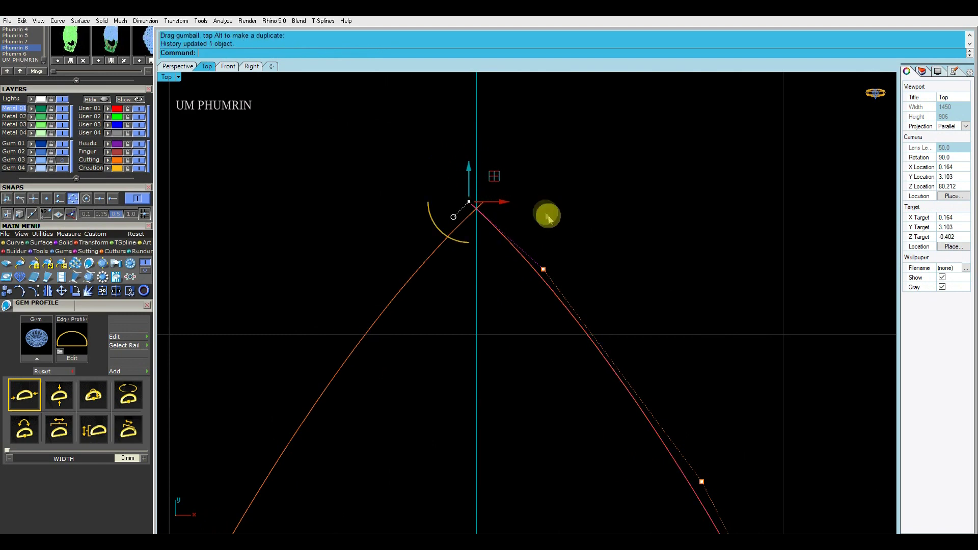
{"action": "scroll", "coordinate": [497, 214], "scroll_direction": "down", "scroll_amount": 5}
{"action": "scroll", "coordinate": [530, 212], "scroll_direction": "up", "scroll_amount": 3}
{"action": "left_click_drag", "start_coordinate": [533, 212], "coordinate": [536, 217]}
{"action": "scroll", "coordinate": [538, 219], "scroll_direction": "down", "scroll_amount": 3}
- Turn off the control points and select both teardrop curves
{"action": "key", "text": "Escape"}
{"action": "scroll", "coordinate": [557, 263], "scroll_direction": "up", "scroll_amount": 2}
{"action": "scroll", "coordinate": [586, 301], "scroll_direction": "down", "scroll_amount": 3}
{"action": "scroll", "coordinate": [619, 336], "scroll_direction": "up", "scroll_amount": 2}
{"action": "scroll", "coordinate": [581, 316], "scroll_direction": "down", "scroll_amount": 3}
{"action": "scroll", "coordinate": [536, 326], "scroll_direction": "down", "scroll_amount": 1}
{"action": "key", "text": "Escape"}
{"action": "key", "text": "Escape"}
{"action": "scroll", "coordinate": [526, 343], "scroll_direction": "down", "scroll_amount": 1}
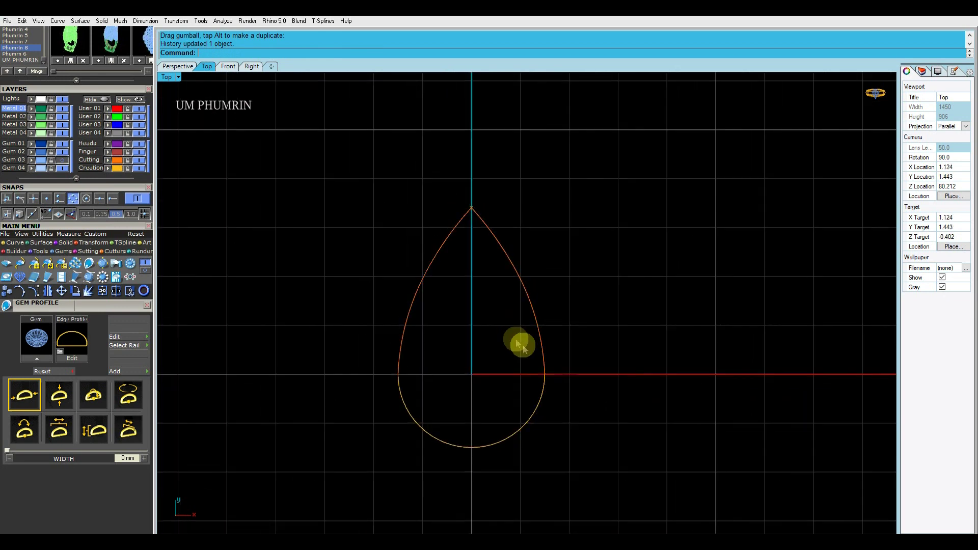
{"action": "key", "text": "ctrl+a"}
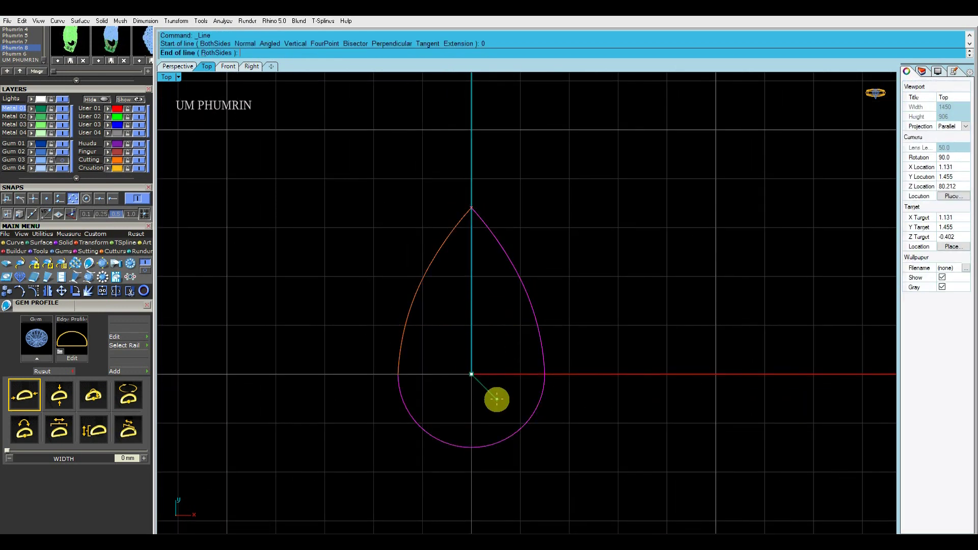
- Trim and delete the teardrop's left arc, leaving only the right half
{"action": "left_click_drag", "start_coordinate": [441, 371], "coordinate": [386, 329]}
{"action": "key", "text": "Return"}
{"action": "left_click", "coordinate": [423, 321]}
{"action": "key", "text": "Delete"}
{"action": "scroll", "coordinate": [500, 338], "scroll_direction": "down", "scroll_amount": 2}
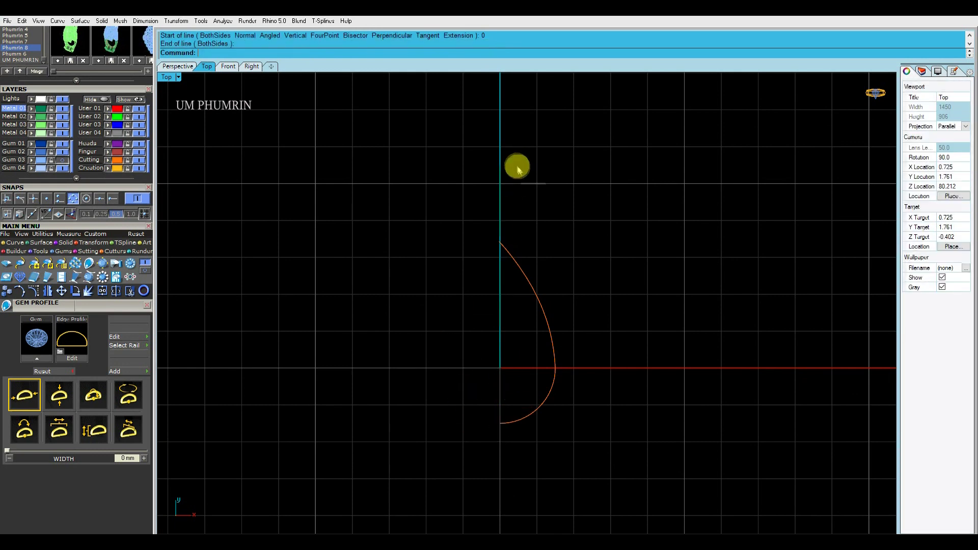
- Rebuild the remaining profile curve with 7 points, degree 3
{"action": "left_click", "coordinate": [542, 351]}
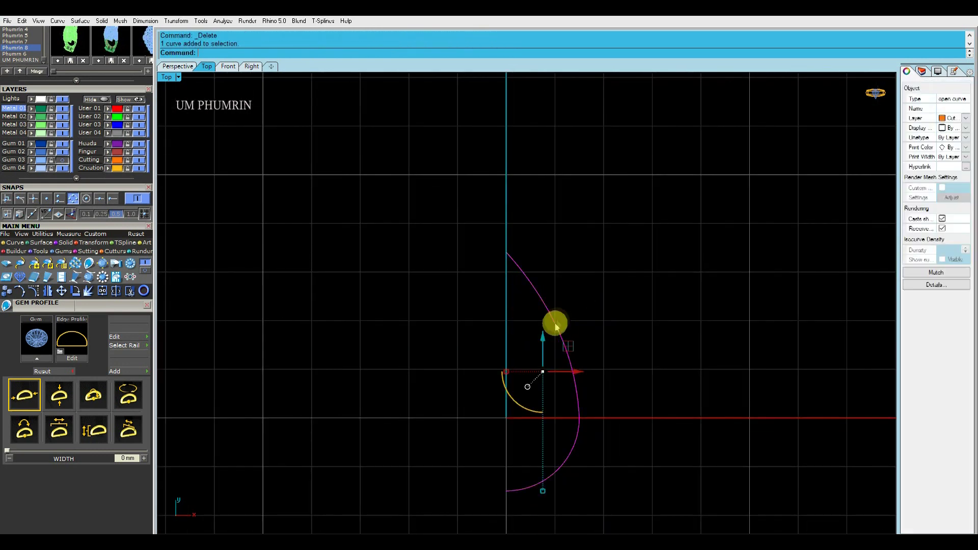
{"action": "scroll", "coordinate": [543, 346], "scroll_direction": "down", "scroll_amount": 1}
{"action": "key", "text": "Return"}
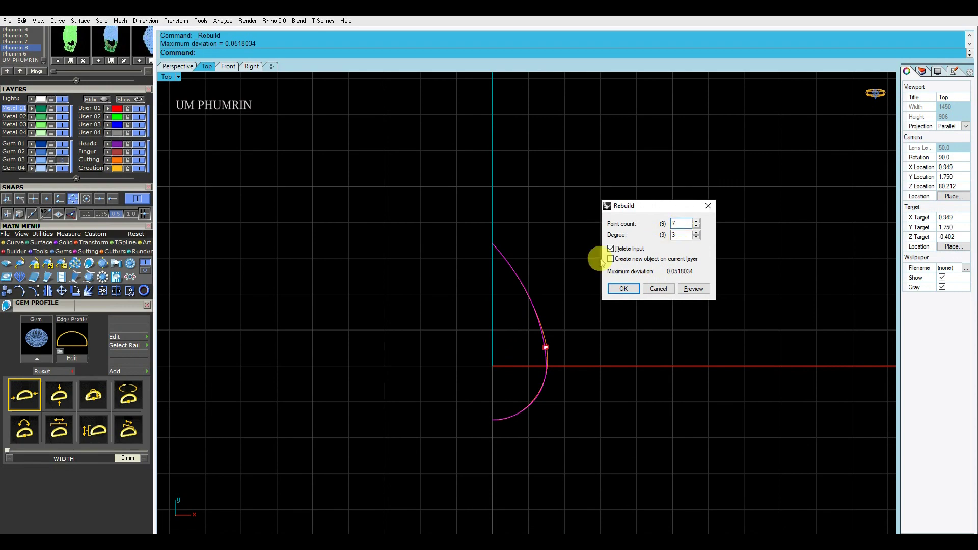
{"action": "scroll", "coordinate": [531, 271], "scroll_direction": "up", "scroll_amount": 2}
{"action": "key", "text": "Return"}
{"action": "scroll", "coordinate": [474, 290], "scroll_direction": "up", "scroll_amount": 2}
- Show the rebuilt curve's control points and place a round gem at the origin
{"action": "left_click", "coordinate": [39, 293]}
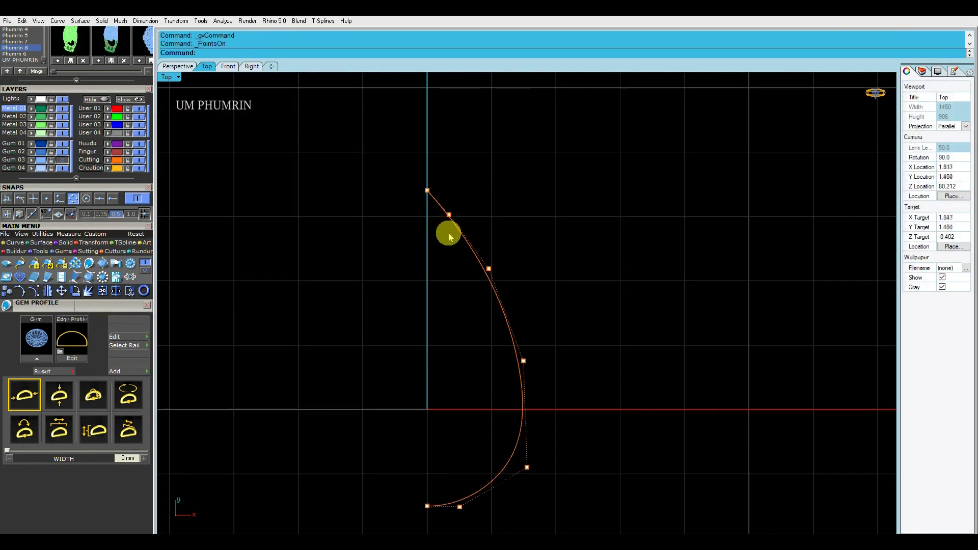
{"action": "scroll", "coordinate": [492, 286], "scroll_direction": "down", "scroll_amount": 3}
{"action": "scroll", "coordinate": [465, 227], "scroll_direction": "up", "scroll_amount": 3}
{"action": "left_click", "coordinate": [466, 228]}
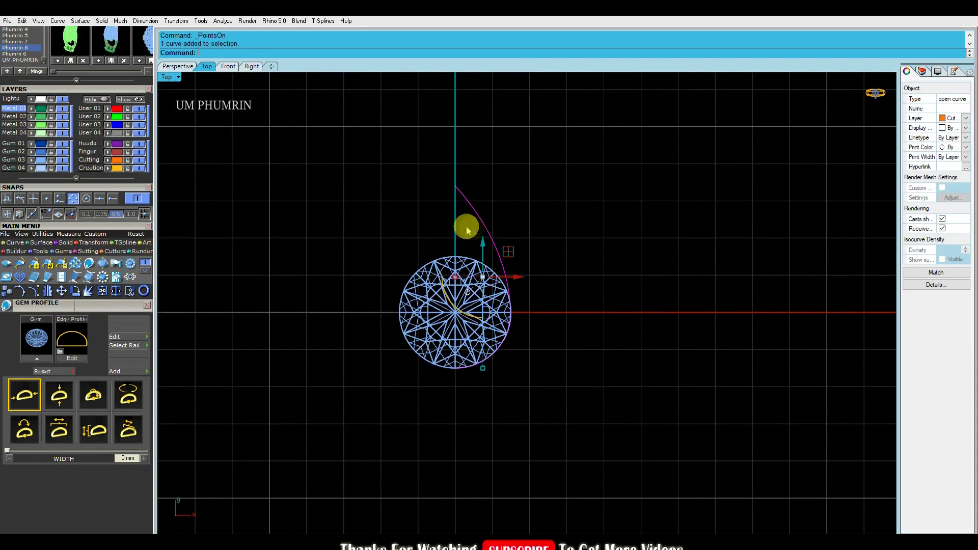
- Reshape the half-pear curve's control points so it follows the round gem's edge
{"action": "left_click", "coordinate": [130, 277]}
{"action": "left_click", "coordinate": [279, 321]}
{"action": "scroll", "coordinate": [481, 186], "scroll_direction": "up", "scroll_amount": 3}
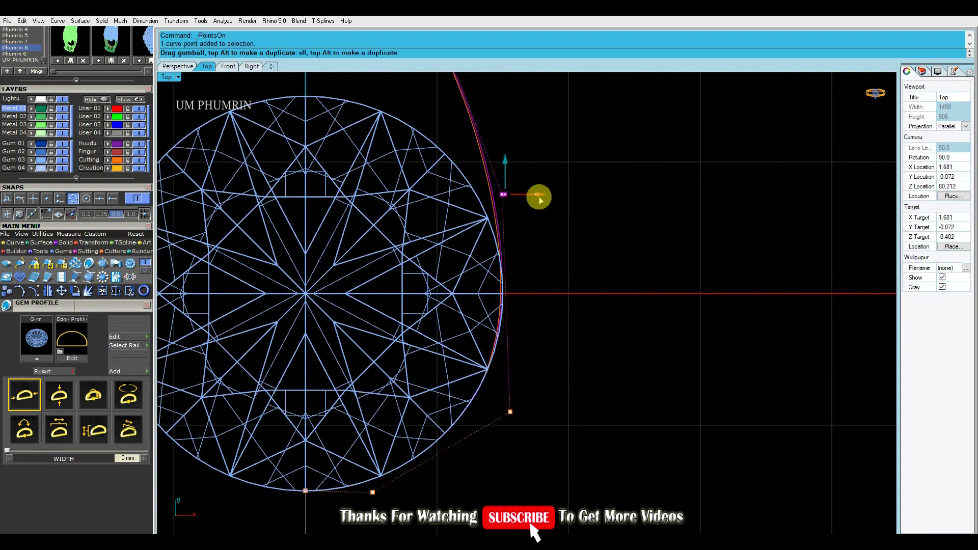
{"action": "scroll", "coordinate": [538, 201], "scroll_direction": "down", "scroll_amount": 3}
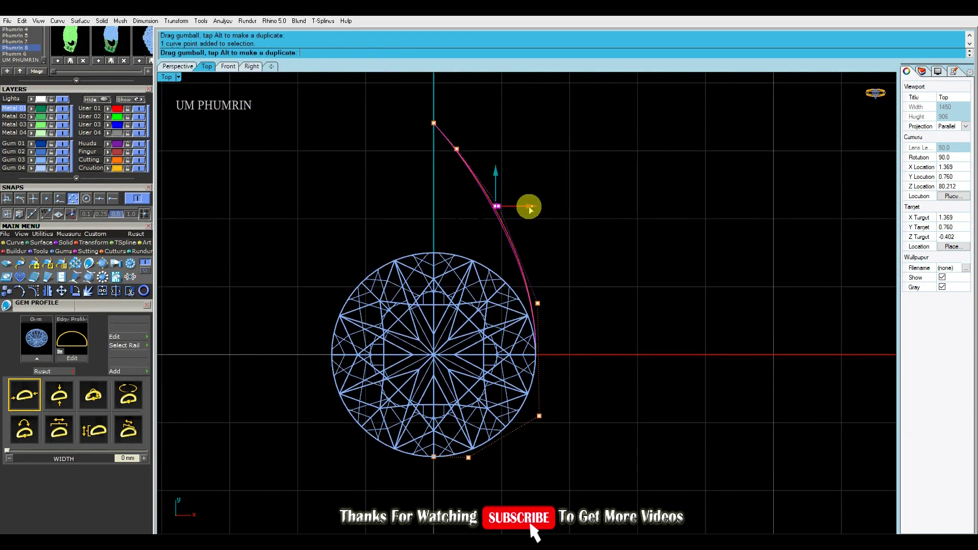
{"action": "key", "text": "Escape"}
{"action": "right_click_drag", "start_coordinate": [530, 207], "coordinate": [528, 240]}
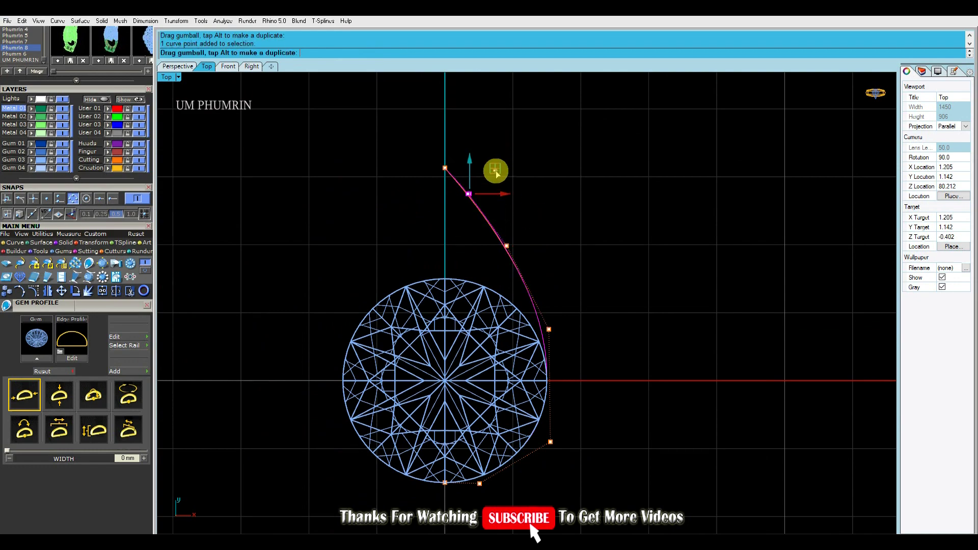
{"action": "scroll", "coordinate": [560, 255], "scroll_direction": "down", "scroll_amount": 2}
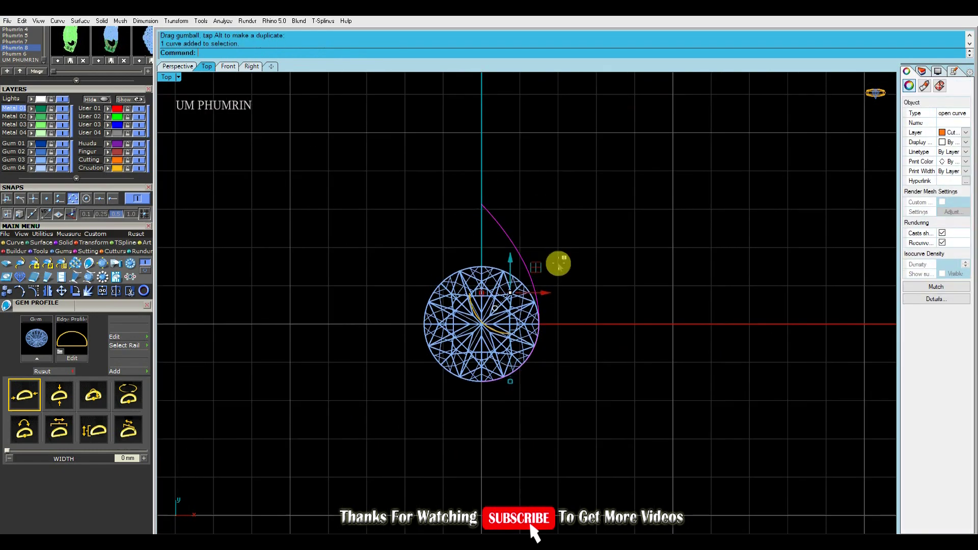
- Mirror the curve into a full teardrop and pull its tip control points downward
{"action": "key", "text": "Return"}
{"action": "left_click", "coordinate": [35, 292]}
{"action": "left_click", "coordinate": [520, 251]}
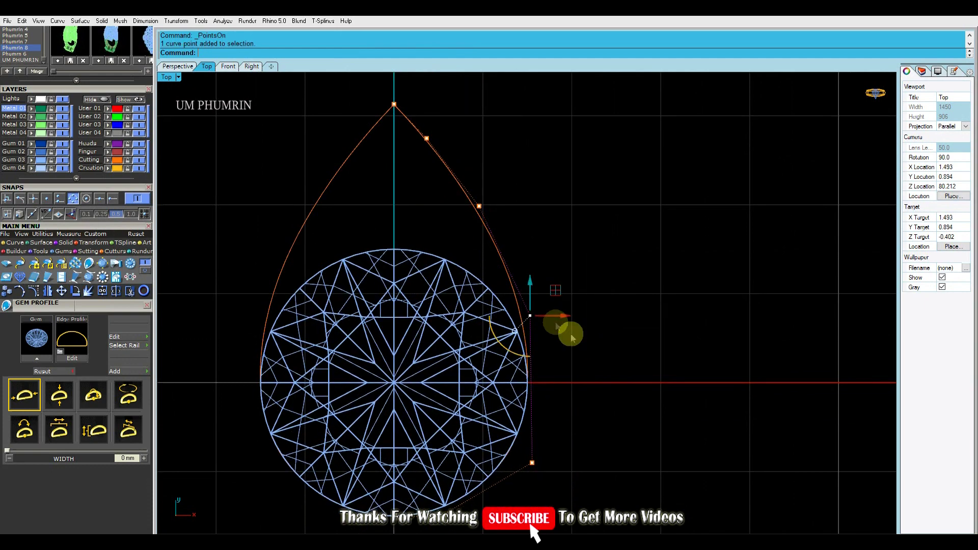
{"action": "scroll", "coordinate": [564, 332], "scroll_direction": "up", "scroll_amount": 3}
{"action": "scroll", "coordinate": [547, 304], "scroll_direction": "down", "scroll_amount": 3}
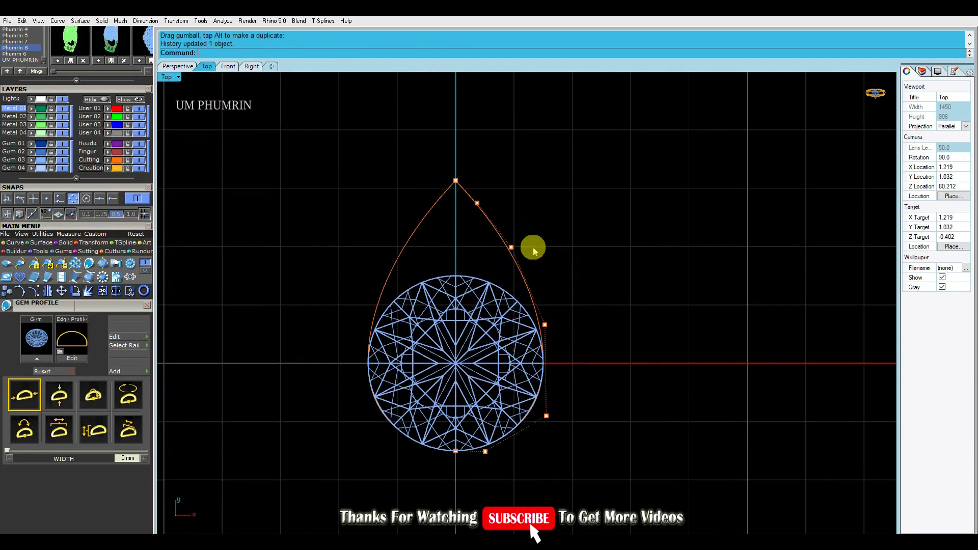
{"action": "scroll", "coordinate": [531, 247], "scroll_direction": "up", "scroll_amount": 2}
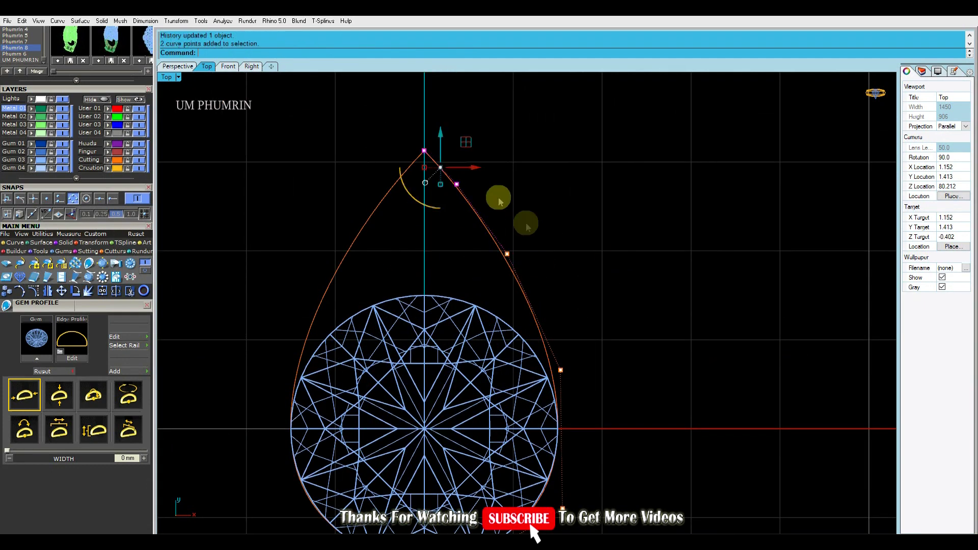
{"action": "scroll", "coordinate": [451, 166], "scroll_direction": "up", "scroll_amount": 1}
{"action": "left_click_drag", "start_coordinate": [444, 141], "coordinate": [444, 152]}
{"action": "scroll", "coordinate": [507, 186], "scroll_direction": "down", "scroll_amount": 3}
{"action": "scroll", "coordinate": [509, 201], "scroll_direction": "down", "scroll_amount": 1}
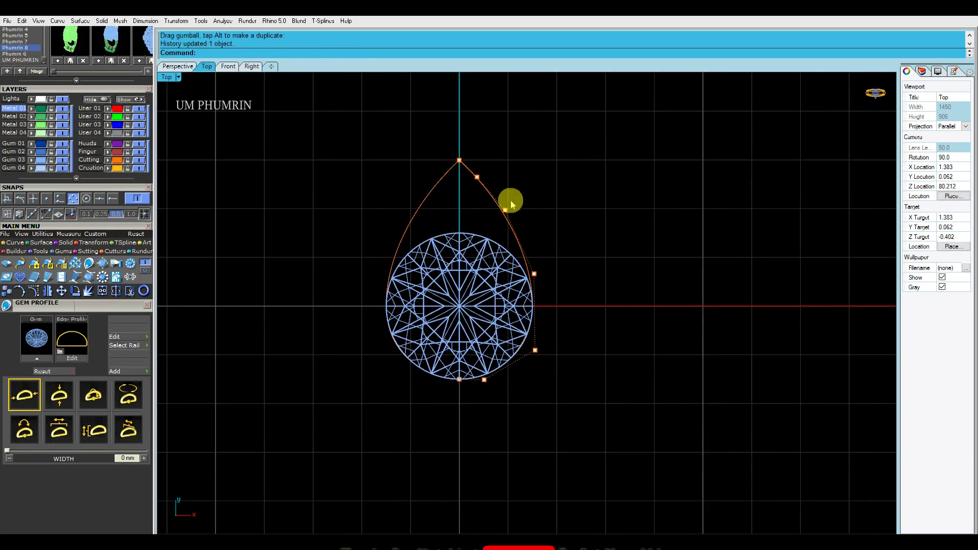
{"action": "scroll", "coordinate": [526, 341], "scroll_direction": "up", "scroll_amount": 4}
{"action": "scroll", "coordinate": [527, 343], "scroll_direction": "up", "scroll_amount": 2}
- Fine-tune the teardrop's lower and tip control points so it hugs the gem
{"action": "left_click", "coordinate": [563, 332]}
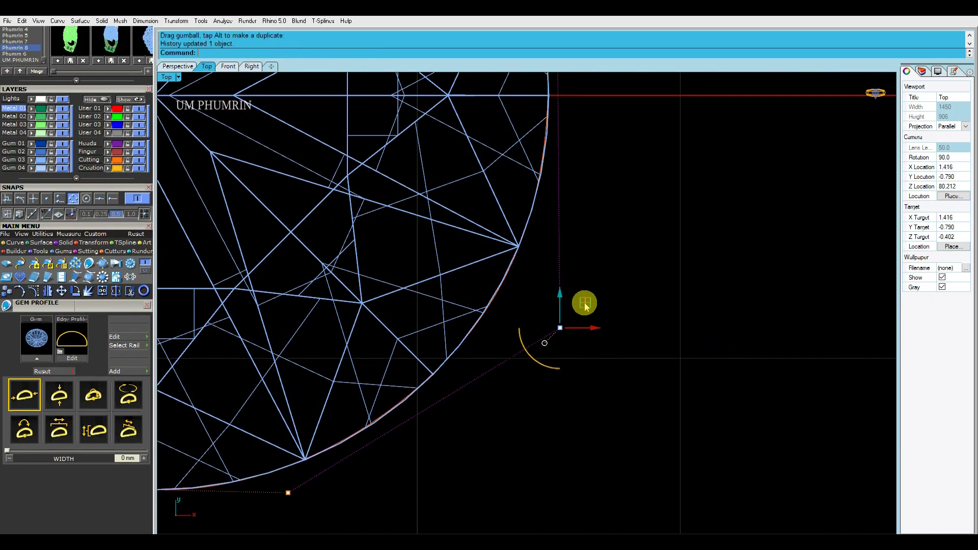
{"action": "scroll", "coordinate": [535, 342], "scroll_direction": "down", "scroll_amount": 3}
{"action": "scroll", "coordinate": [541, 338], "scroll_direction": "down", "scroll_amount": 2}
{"action": "scroll", "coordinate": [442, 196], "scroll_direction": "up", "scroll_amount": 3}
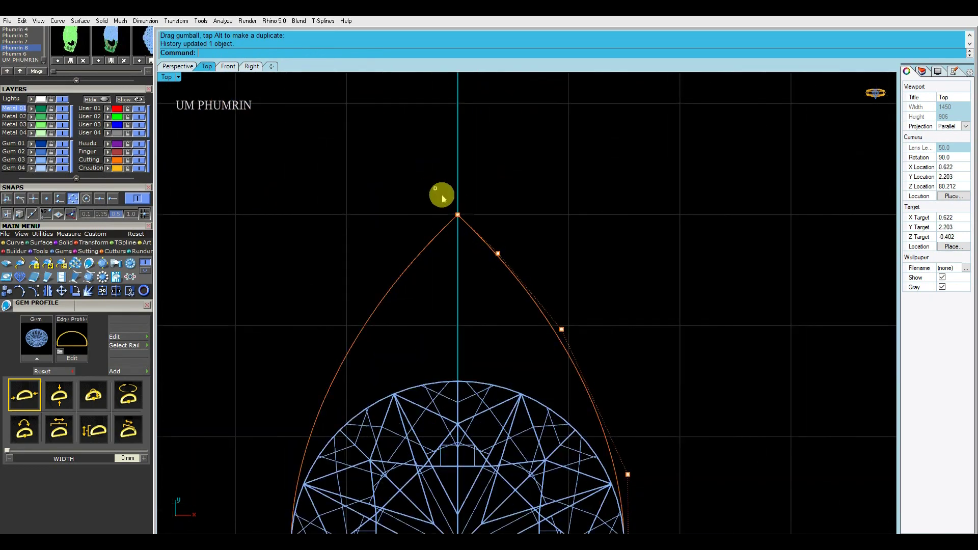
{"action": "scroll", "coordinate": [463, 197], "scroll_direction": "up", "scroll_amount": 2}
{"action": "scroll", "coordinate": [514, 251], "scroll_direction": "down", "scroll_amount": 2}
{"action": "scroll", "coordinate": [507, 227], "scroll_direction": "up", "scroll_amount": 2}
{"action": "scroll", "coordinate": [560, 295], "scroll_direction": "down", "scroll_amount": 2}
{"action": "left_click", "coordinate": [576, 316]}
{"action": "scroll", "coordinate": [578, 314], "scroll_direction": "down", "scroll_amount": 1}
{"action": "scroll", "coordinate": [439, 168], "scroll_direction": "down", "scroll_amount": 1}
{"action": "scroll", "coordinate": [442, 179], "scroll_direction": "up", "scroll_amount": 3}
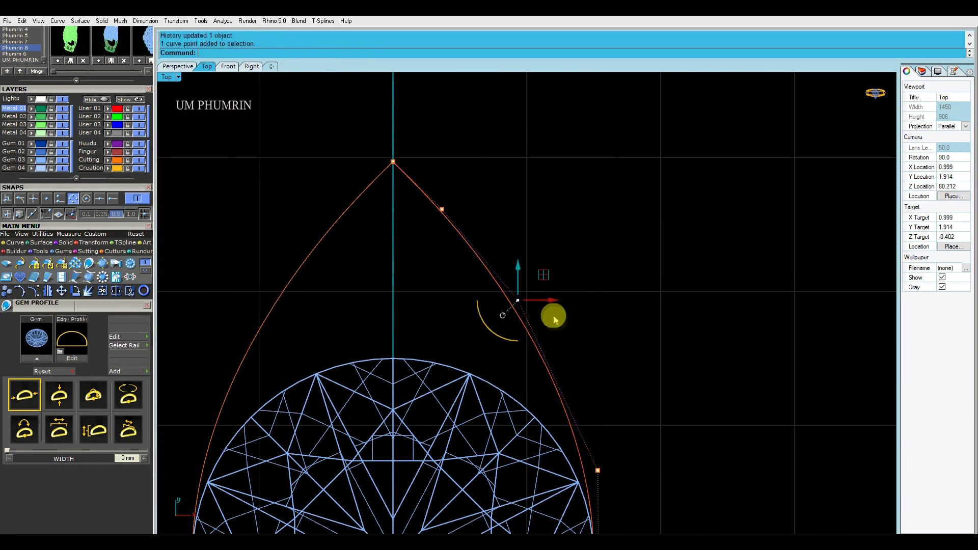
{"action": "scroll", "coordinate": [523, 268], "scroll_direction": "down", "scroll_amount": 3}
{"action": "scroll", "coordinate": [583, 365], "scroll_direction": "up", "scroll_amount": 3}
{"action": "left_click", "coordinate": [554, 347]}
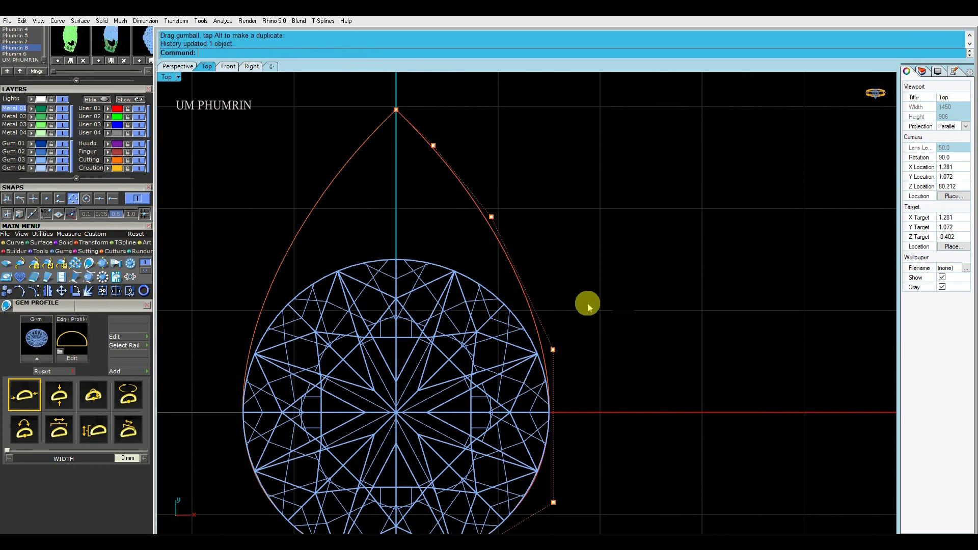
{"action": "scroll", "coordinate": [624, 321], "scroll_direction": "down", "scroll_amount": 2}
{"action": "left_click", "coordinate": [535, 286]}
{"action": "key", "text": "Return"}
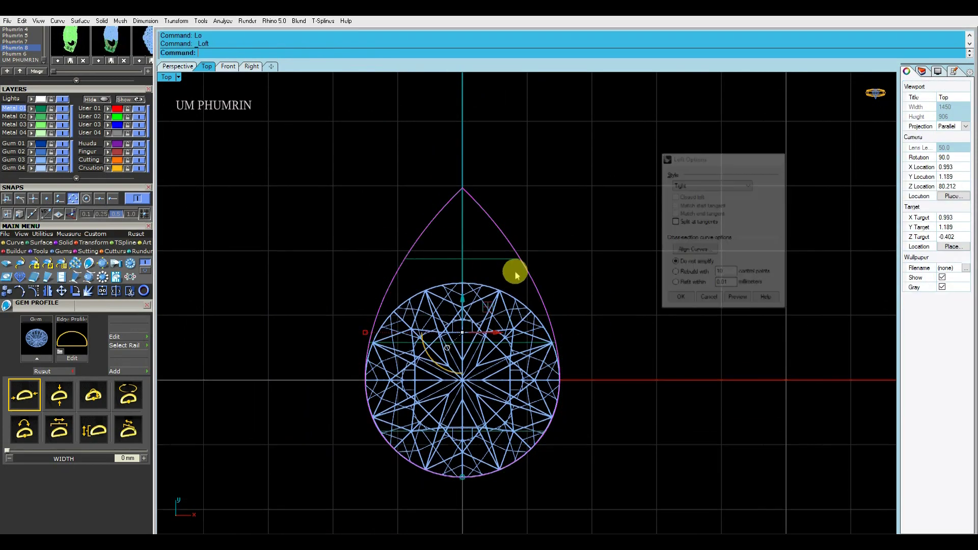
- Loft the teardrop into a flat surface, delete the outline curves, and view it in Perspective
{"action": "key", "text": "Return"}
{"action": "key", "text": "Delete"}
{"action": "scroll", "coordinate": [431, 229], "scroll_direction": "down", "scroll_amount": 1}
{"action": "left_click", "coordinate": [178, 67]}
{"action": "right_click_drag", "start_coordinate": [463, 212], "coordinate": [529, 198]}
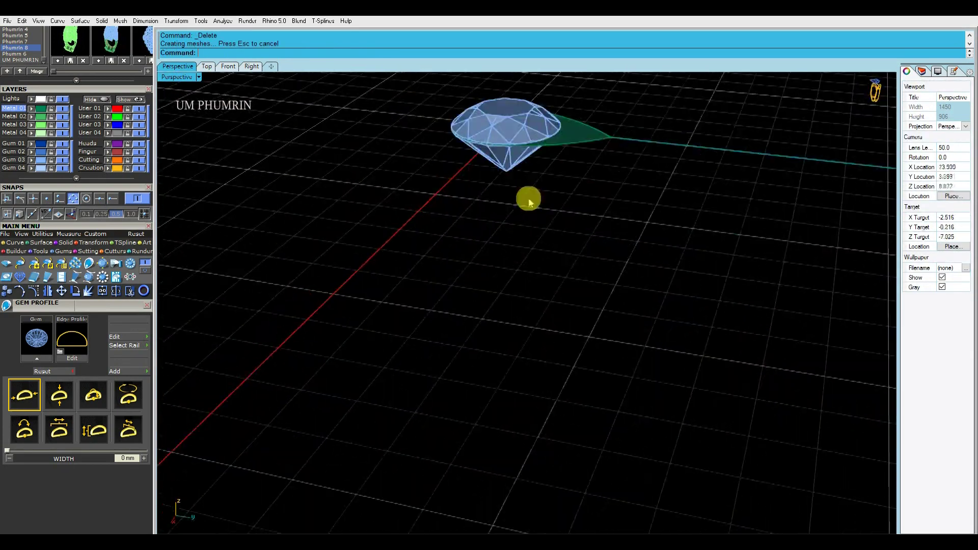
{"action": "left_click", "coordinate": [555, 227]}
{"action": "right_click_drag", "start_coordinate": [500, 234], "coordinate": [530, 230]}
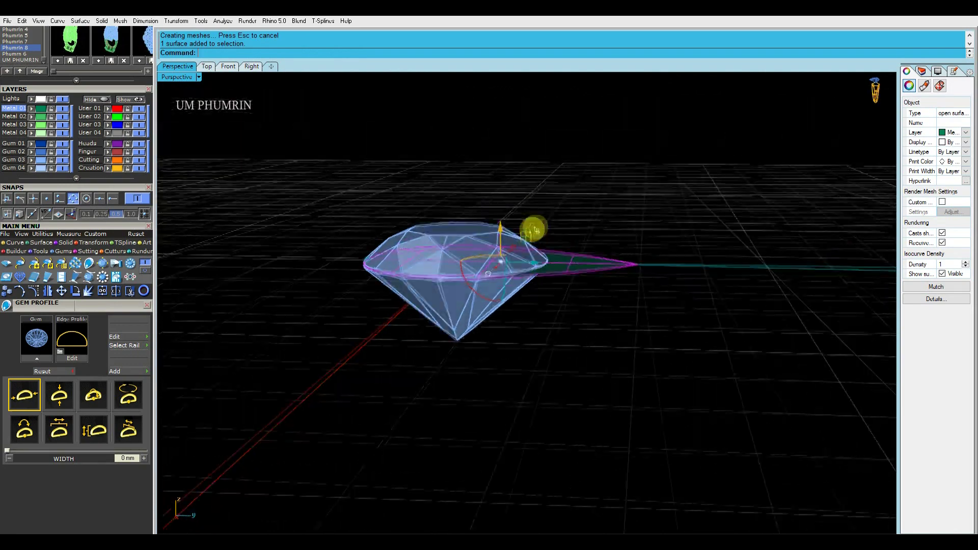
{"action": "scroll", "coordinate": [540, 244], "scroll_direction": "up", "scroll_amount": 2}
- Copy the teardrop surface 1 unit downward
{"action": "type", "text": "O3"}
{"action": "key", "text": "Return"}
{"action": "key", "text": "Return"}
{"action": "mouse_move", "coordinate": [548, 247]}
{"action": "right_mouse_down"}
{"action": "mouse_move", "coordinate": [677, 247]}
{"action": "mouse_move", "coordinate": [546, 251]}
{"action": "right_mouse_up"}
{"action": "key", "text": "ctrl+z"}
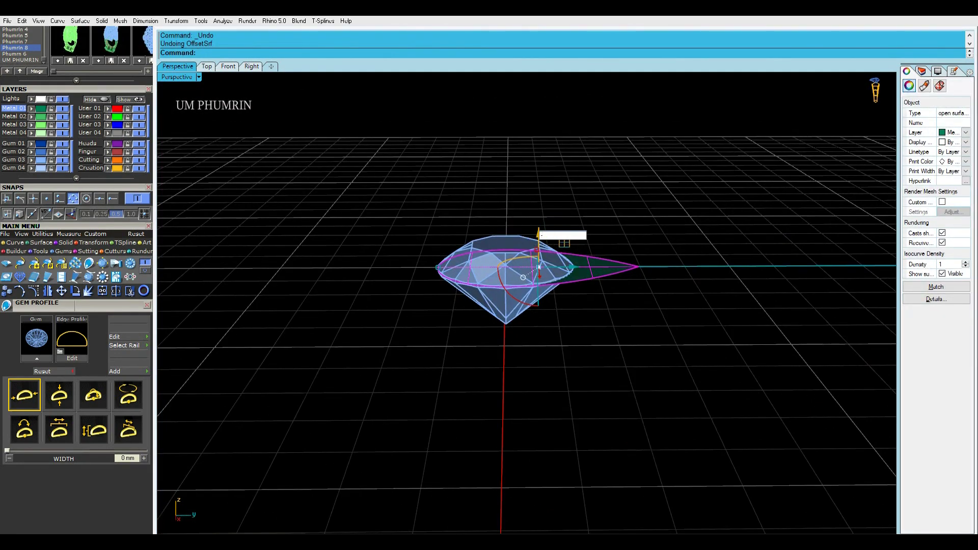
{"action": "type", "text": "-1"}
{"action": "key", "text": "Return"}
{"action": "mouse_move", "coordinate": [564, 245]}
{"action": "right_mouse_down"}
{"action": "mouse_move", "coordinate": [600, 277]}
{"action": "mouse_move", "coordinate": [588, 277]}
{"action": "right_mouse_up"}
{"action": "key", "text": "Escape"}
- Draw a side profile line and Sweep2 the wall into a closed teardrop solid
{"action": "type", "text": "l"}
{"action": "key", "text": "Return"}
{"action": "left_click", "coordinate": [624, 336]}
{"action": "left_click", "coordinate": [619, 291]}
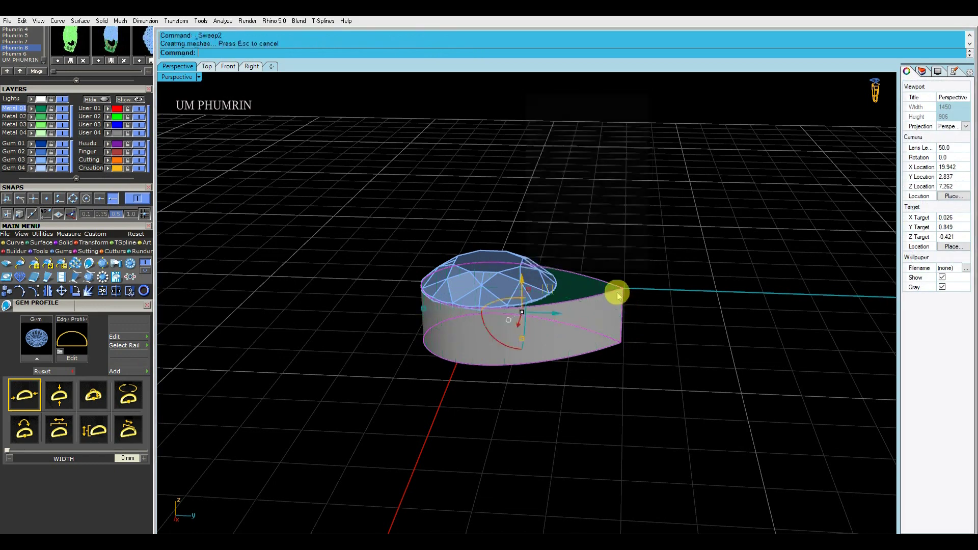
{"action": "left_click", "coordinate": [806, 286]}
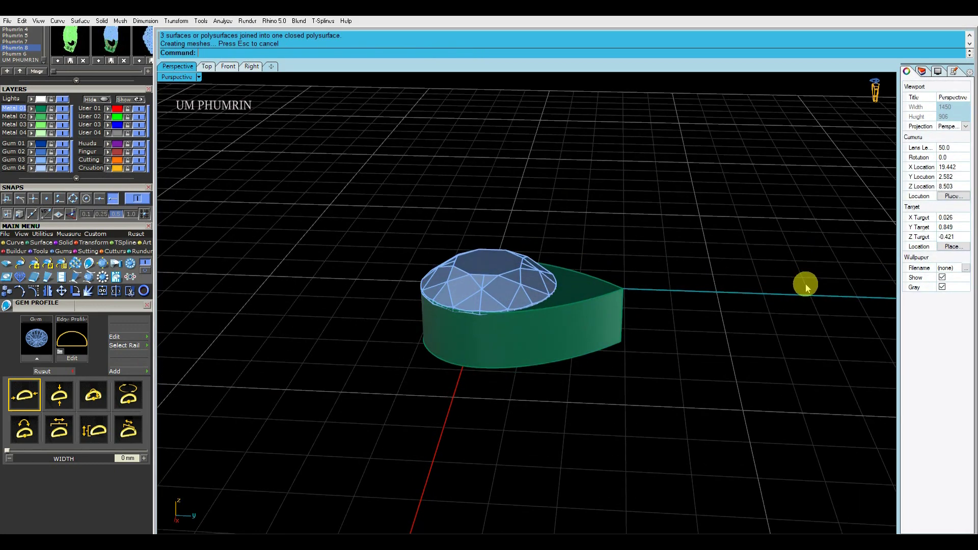
- Hide the Gum 03 gem layer and draw a line across the solid's top from the tip
{"action": "mouse_move", "coordinate": [745, 319]}
{"action": "right_mouse_down"}
{"action": "mouse_move", "coordinate": [750, 308]}
{"action": "mouse_move", "coordinate": [559, 363]}
{"action": "mouse_move", "coordinate": [557, 400]}
{"action": "mouse_move", "coordinate": [568, 313]}
{"action": "mouse_move", "coordinate": [529, 338]}
{"action": "mouse_move", "coordinate": [526, 346]}
{"action": "mouse_move", "coordinate": [602, 402]}
{"action": "mouse_move", "coordinate": [611, 343]}
{"action": "mouse_move", "coordinate": [472, 284]}
{"action": "mouse_move", "coordinate": [671, 310]}
{"action": "mouse_move", "coordinate": [632, 342]}
{"action": "right_mouse_up"}
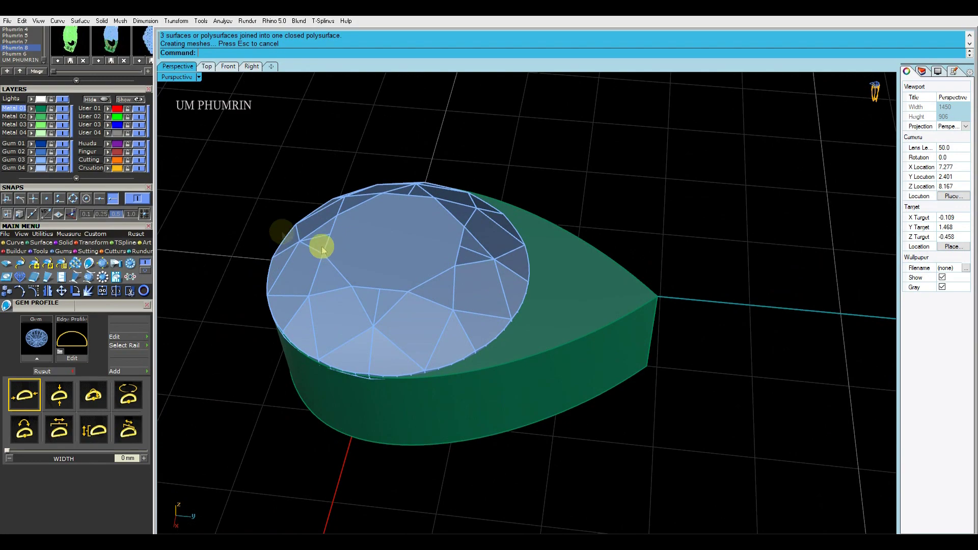
{"action": "left_click", "coordinate": [63, 160]}
{"action": "right_click_drag", "start_coordinate": [400, 231], "coordinate": [419, 274]}
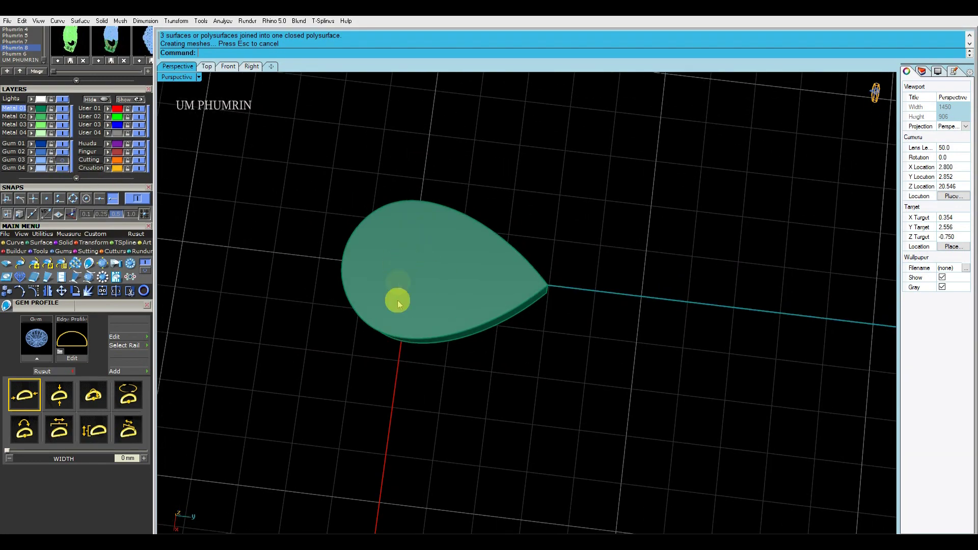
{"action": "mouse_move", "coordinate": [433, 280]}
{"action": "right_mouse_down"}
{"action": "mouse_move", "coordinate": [469, 227]}
{"action": "mouse_move", "coordinate": [447, 223]}
{"action": "mouse_move", "coordinate": [573, 270]}
{"action": "mouse_move", "coordinate": [549, 274]}
{"action": "right_mouse_up"}
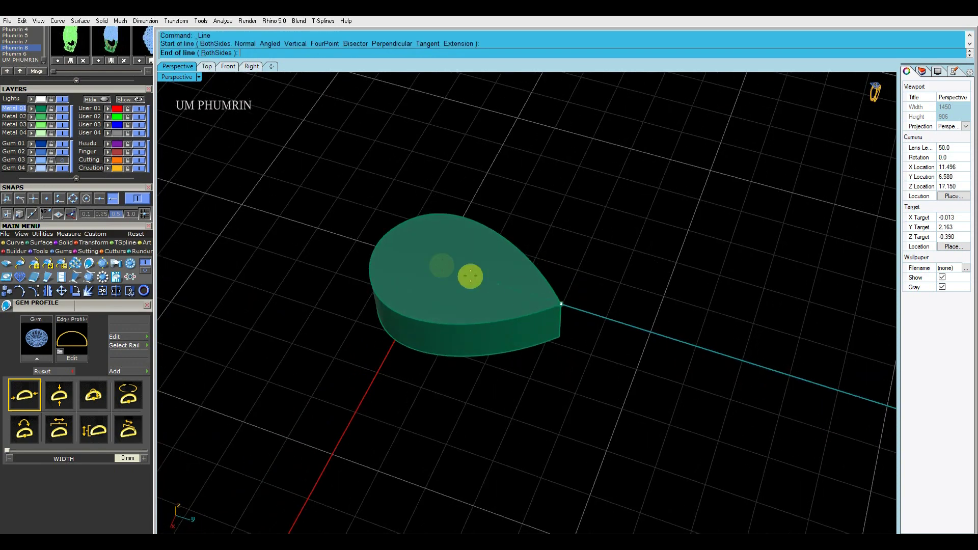
{"action": "left_click", "coordinate": [420, 265]}
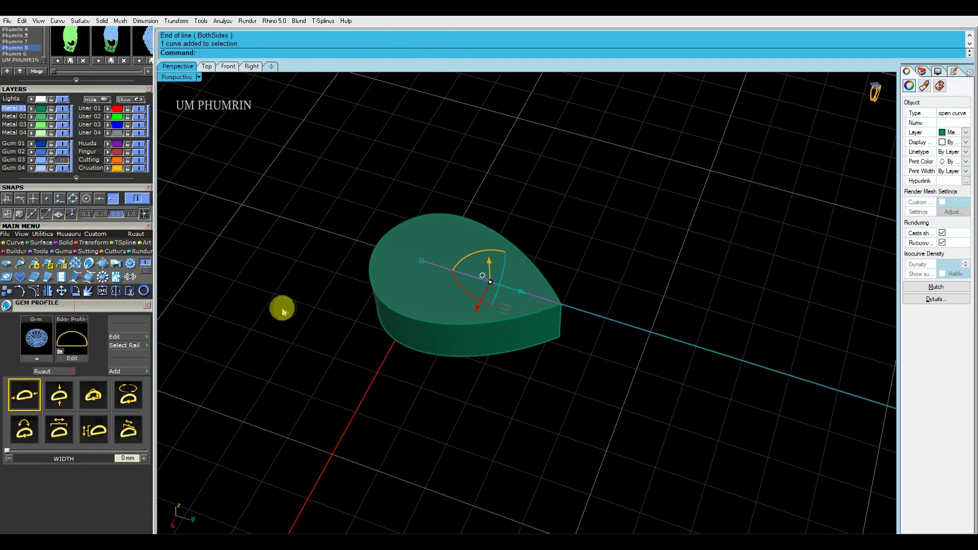
{"action": "type", "text": "Pipe"}
{"action": "key", "text": "Return"}
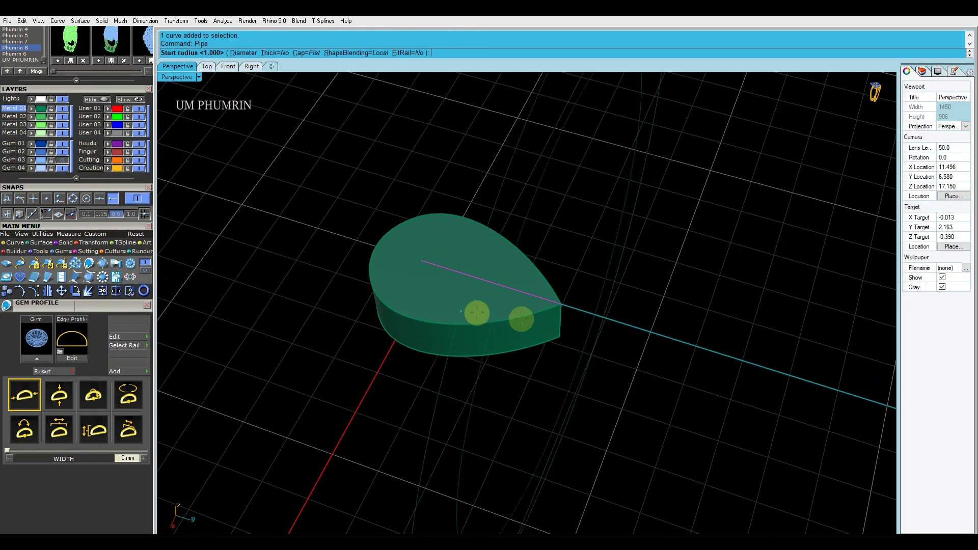
- Pipe a tapered cone along the line with start radius 1 and end radius 0.1
{"action": "scroll", "coordinate": [561, 298], "scroll_direction": "up", "scroll_amount": 3}
{"action": "scroll", "coordinate": [562, 295], "scroll_direction": "up", "scroll_amount": 2}
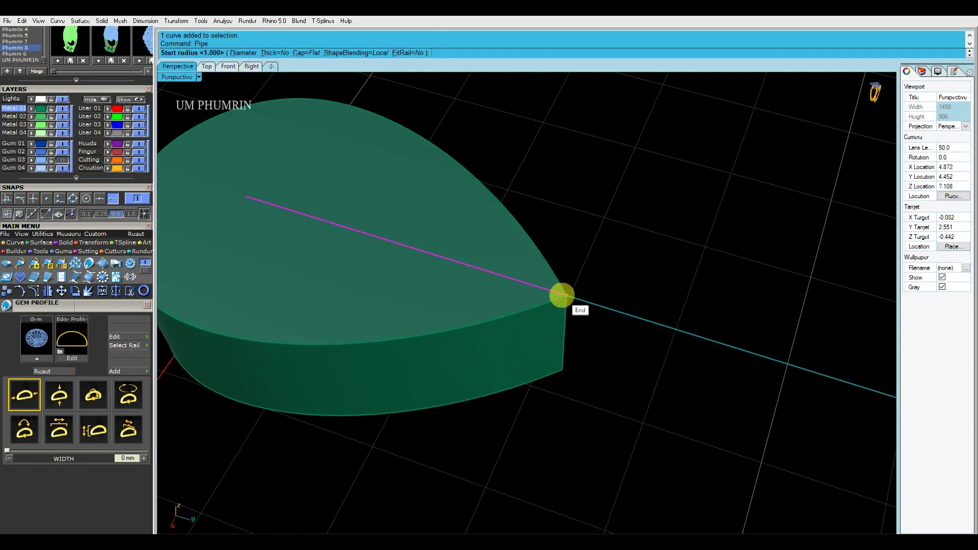
{"action": "right_click", "coordinate": [504, 282]}
{"action": "scroll", "coordinate": [488, 286], "scroll_direction": "down", "scroll_amount": 3}
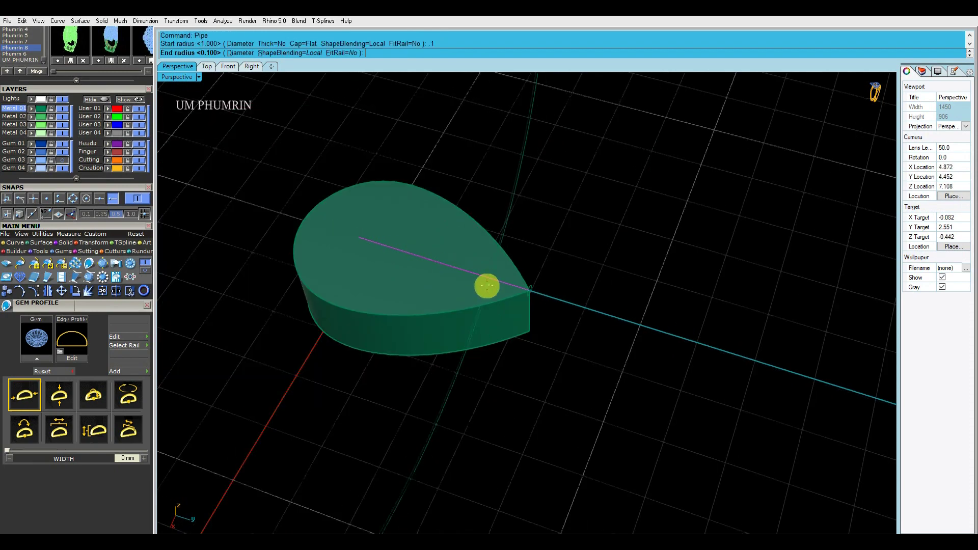
{"action": "right_click", "coordinate": [372, 255]}
{"action": "mouse_move", "coordinate": [442, 251]}
{"action": "right_mouse_down"}
{"action": "mouse_move", "coordinate": [506, 262]}
{"action": "mouse_move", "coordinate": [421, 276]}
{"action": "mouse_move", "coordinate": [499, 283]}
{"action": "mouse_move", "coordinate": [415, 295]}
{"action": "mouse_move", "coordinate": [459, 262]}
{"action": "mouse_move", "coordinate": [542, 293]}
{"action": "mouse_move", "coordinate": [291, 242]}
{"action": "right_mouse_up"}
- Duplicate the cone's two end edges with DupEdge, then delete the selected objects
{"action": "type", "text": "D1"}
{"action": "key", "text": "Return"}
{"action": "left_click", "coordinate": [541, 293]}
{"action": "left_click", "coordinate": [306, 345]}
{"action": "key", "text": "Return"}
{"action": "mouse_move", "coordinate": [306, 345]}
{"action": "right_mouse_down"}
{"action": "mouse_move", "coordinate": [377, 332]}
{"action": "mouse_move", "coordinate": [472, 288]}
{"action": "right_mouse_up"}
{"action": "left_click", "coordinate": [349, 323]}
{"action": "key", "text": "Delete"}
{"action": "left_click", "coordinate": [472, 288]}
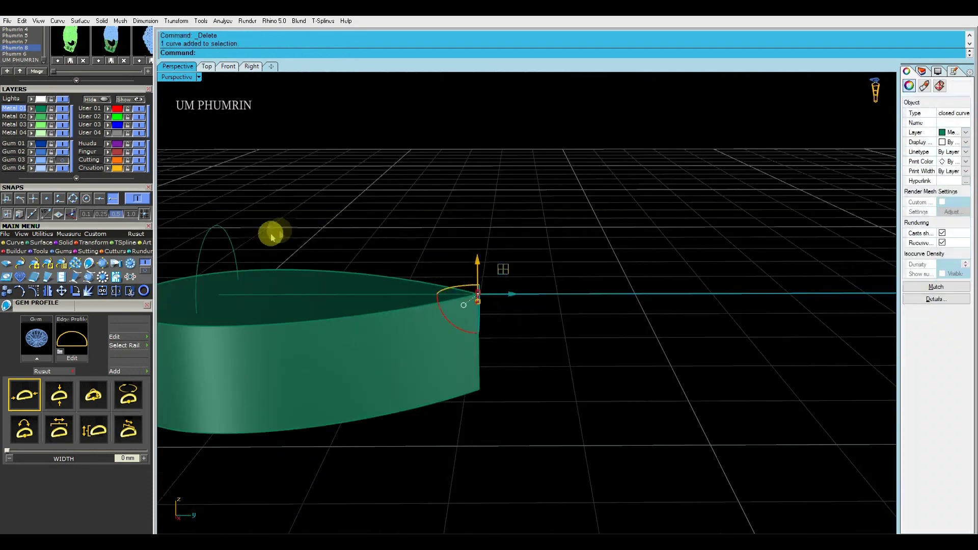
{"action": "mouse_move", "coordinate": [388, 235]}
{"action": "right_mouse_down"}
{"action": "mouse_move", "coordinate": [452, 236]}
{"action": "mouse_move", "coordinate": [469, 259]}
{"action": "mouse_move", "coordinate": [498, 240]}
{"action": "mouse_move", "coordinate": [445, 234]}
{"action": "right_mouse_up"}
{"action": "key", "text": "Delete"}
- Select the small curves at the cone tip
{"action": "scroll", "coordinate": [500, 251], "scroll_direction": "up", "scroll_amount": 3}
{"action": "left_click", "coordinate": [507, 254]}
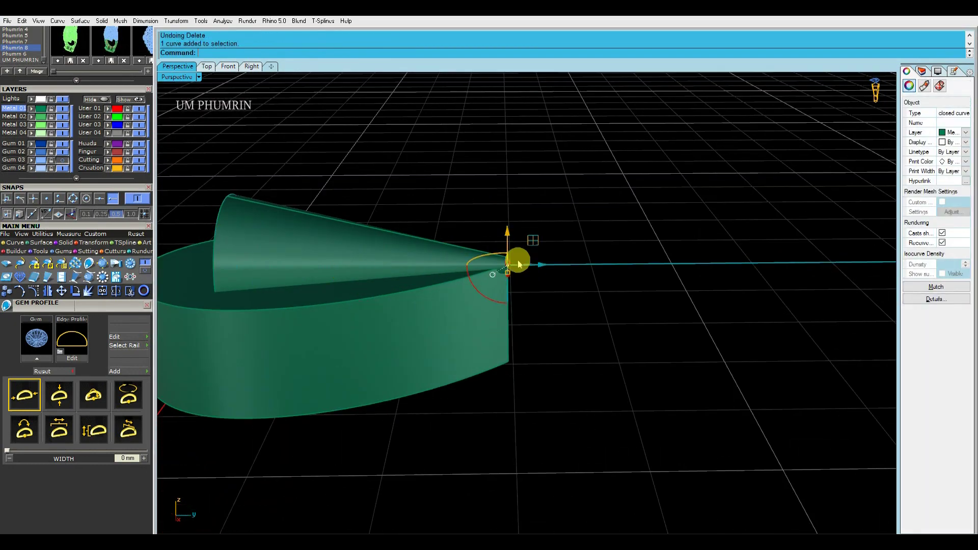
{"action": "scroll", "coordinate": [517, 235], "scroll_direction": "down", "scroll_amount": 2}
{"action": "left_click", "coordinate": [513, 219], "text": "shift"}
{"action": "mouse_move", "coordinate": [513, 219]}
{"action": "right_mouse_down"}
{"action": "mouse_move", "coordinate": [492, 267]}
{"action": "mouse_move", "coordinate": [553, 257]}
{"action": "mouse_move", "coordinate": [528, 375]}
{"action": "mouse_move", "coordinate": [419, 329]}
{"action": "mouse_move", "coordinate": [516, 326]}
{"action": "mouse_move", "coordinate": [530, 290]}
{"action": "mouse_move", "coordinate": [487, 331]}
{"action": "mouse_move", "coordinate": [498, 339]}
{"action": "mouse_move", "coordinate": [465, 356]}
{"action": "mouse_move", "coordinate": [468, 324]}
{"action": "right_mouse_up"}
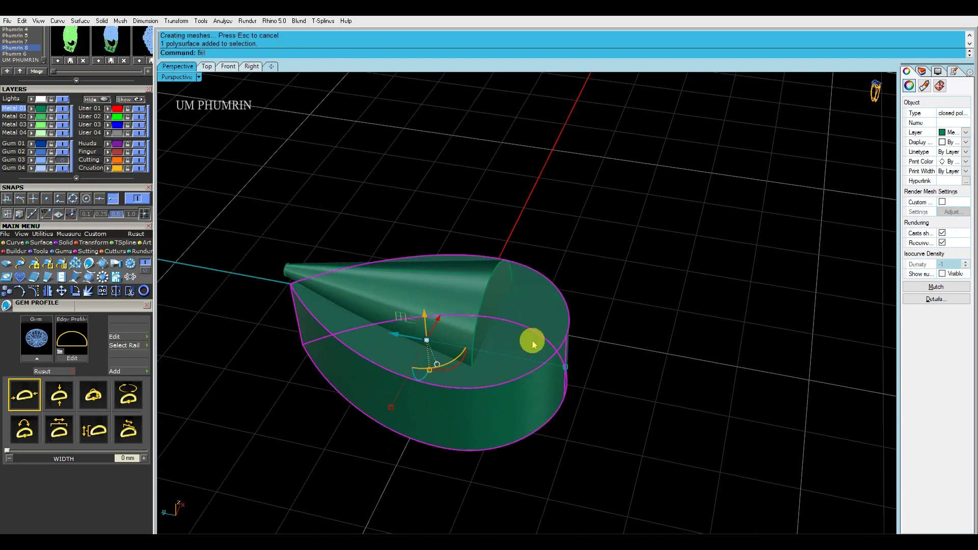
- Subtract the cone from the teardrop solid and show the gem layer again
{"action": "right_click", "coordinate": [533, 340]}
{"action": "mouse_move", "coordinate": [666, 319]}
{"action": "right_mouse_down"}
{"action": "mouse_move", "coordinate": [472, 345]}
{"action": "mouse_move", "coordinate": [327, 265]}
{"action": "right_mouse_up"}
{"action": "left_click", "coordinate": [69, 172]}
{"action": "mouse_move", "coordinate": [448, 284]}
{"action": "right_mouse_down"}
{"action": "mouse_move", "coordinate": [613, 306]}
{"action": "mouse_move", "coordinate": [572, 302]}
{"action": "mouse_move", "coordinate": [625, 360]}
{"action": "right_mouse_up"}
- Delete the leftover curves around the round gem
{"action": "key", "text": "Delete"}
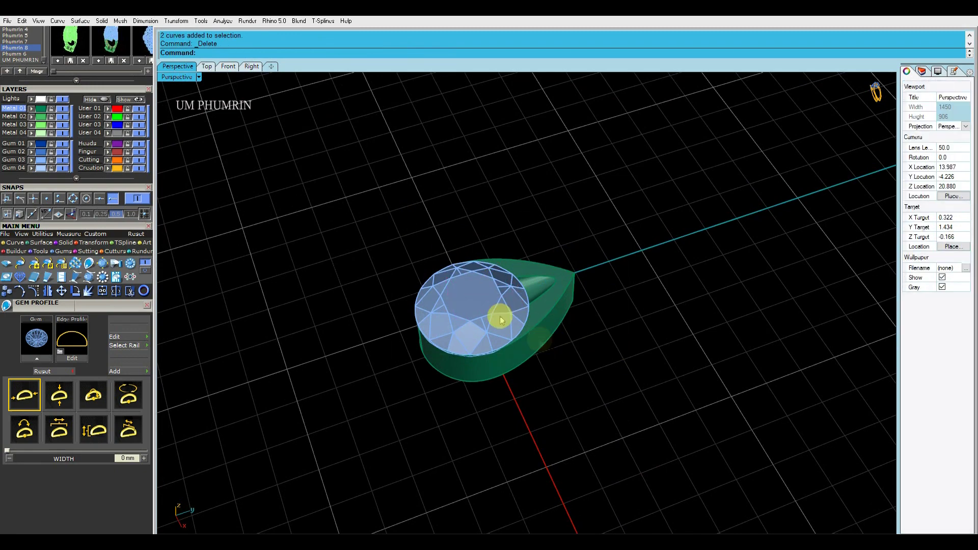
{"action": "key", "text": "ctrl+z"}
{"action": "key", "text": "Delete"}
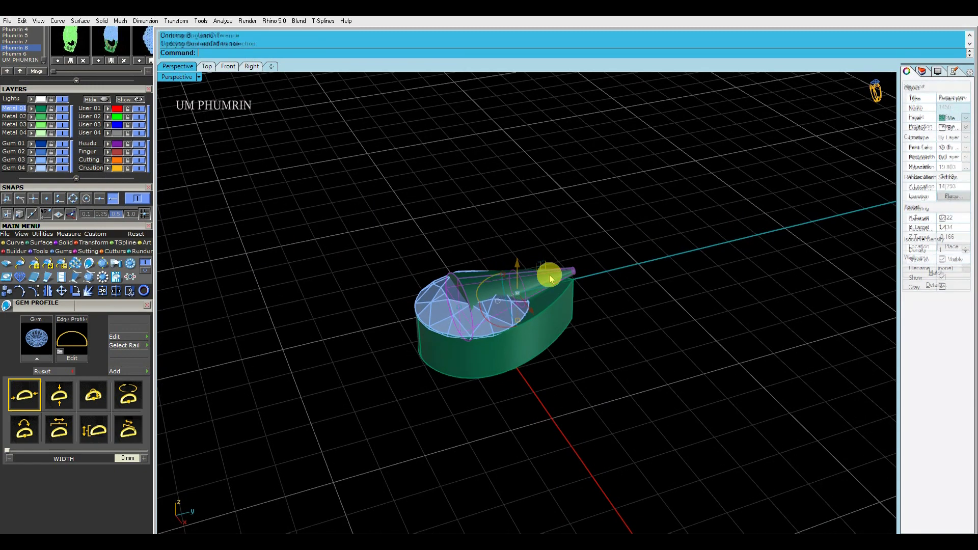
{"action": "left_click_drag", "start_coordinate": [604, 296], "coordinate": [558, 323]}
{"action": "left_click", "coordinate": [461, 293]}
{"action": "key", "text": "Delete"}
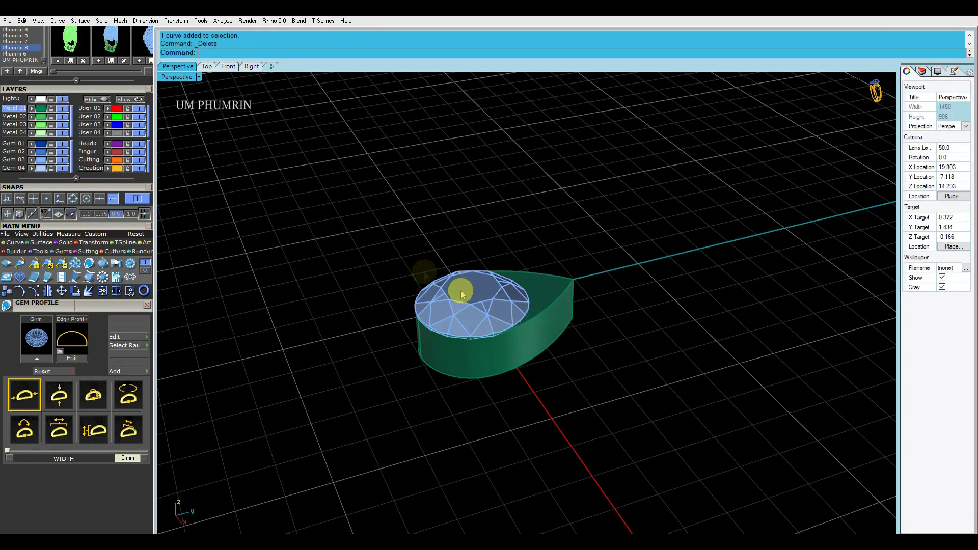
- Hide the gems, BooleanDifference the cutter from the teardrop, then show the gem layer again
{"action": "left_click", "coordinate": [63, 160]}
{"action": "scroll", "coordinate": [475, 307], "scroll_direction": "up", "scroll_amount": 2}
{"action": "right_click_drag", "start_coordinate": [476, 308], "coordinate": [560, 239]}
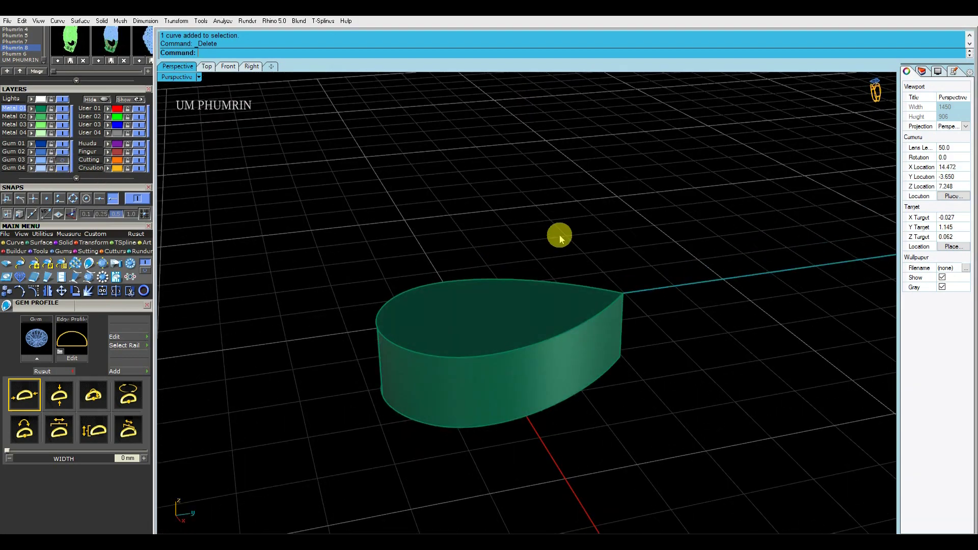
{"action": "left_click", "coordinate": [605, 291]}
{"action": "left_click", "coordinate": [583, 295]}
{"action": "key", "text": "Return"}
{"action": "mouse_move", "coordinate": [583, 295]}
{"action": "right_mouse_down"}
{"action": "mouse_move", "coordinate": [647, 361]}
{"action": "mouse_move", "coordinate": [657, 268]}
{"action": "right_mouse_up"}
{"action": "scroll", "coordinate": [647, 361], "scroll_direction": "down", "scroll_amount": 3}
{"action": "left_click", "coordinate": [70, 164]}
{"action": "mouse_move", "coordinate": [507, 254]}
{"action": "right_mouse_down"}
{"action": "mouse_move", "coordinate": [590, 286]}
{"action": "mouse_move", "coordinate": [686, 352]}
{"action": "right_mouse_up"}
{"action": "left_click", "coordinate": [522, 267]}
- Show all gem tiers, then isolate the outer gem ring together with the teardrop
{"action": "left_click", "coordinate": [578, 289], "text": "ctrl"}
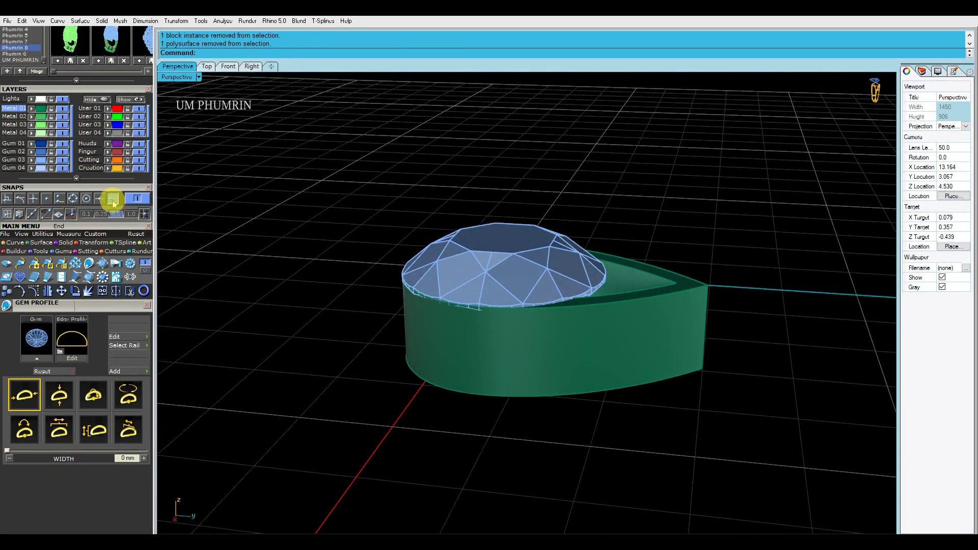
{"action": "left_click", "coordinate": [136, 99]}
{"action": "left_click", "coordinate": [530, 234]}
{"action": "left_click", "coordinate": [547, 261], "text": "ctrl"}
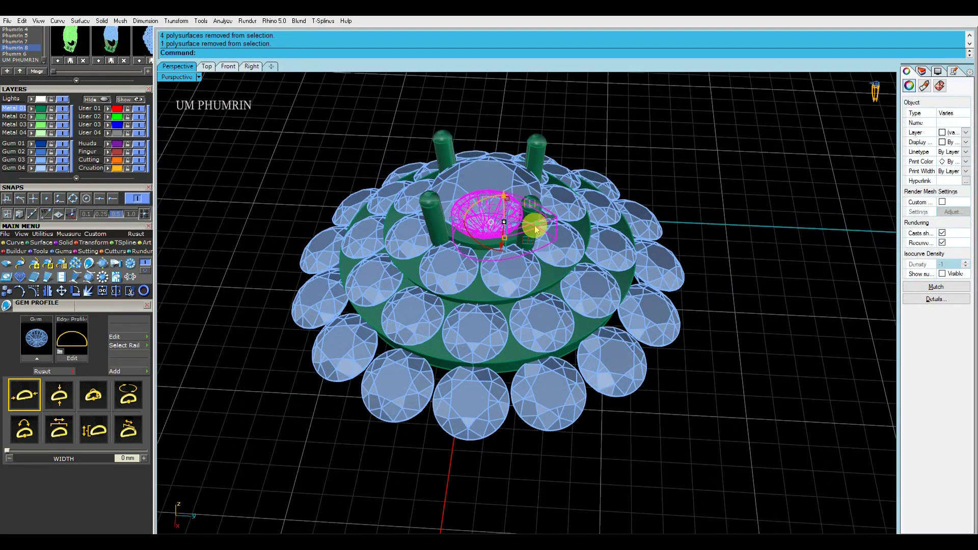
{"action": "left_click", "coordinate": [319, 341]}
{"action": "left_click", "coordinate": [104, 99]}
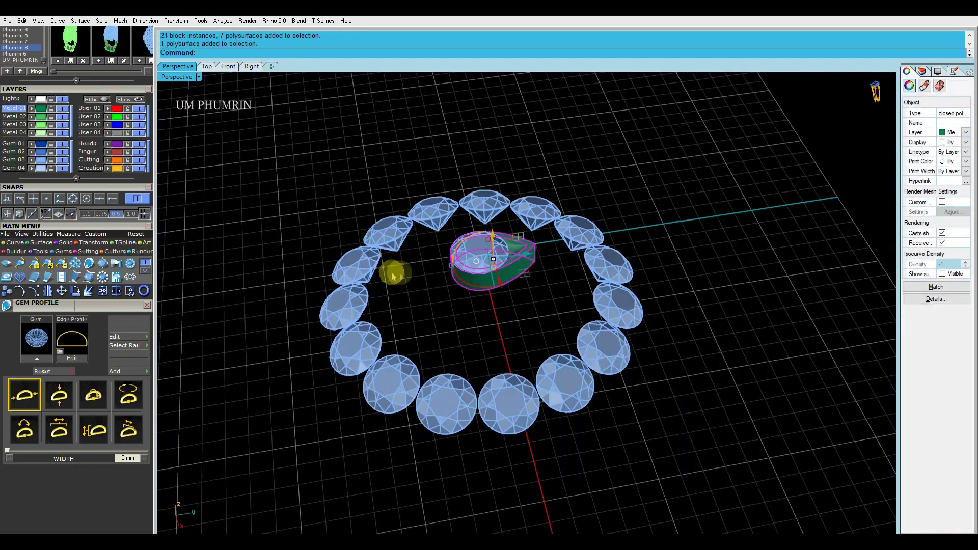
- Place a teardrop setting on each of the 15 ring gems with Set to Gems
{"action": "left_click", "coordinate": [117, 265]}
{"action": "left_click", "coordinate": [77, 352]}
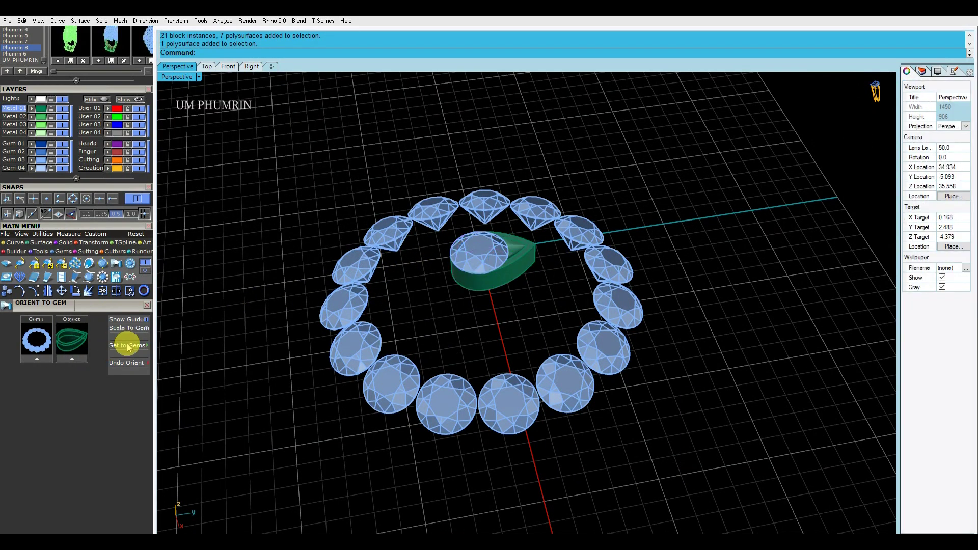
{"action": "left_click", "coordinate": [129, 346]}
- In Top view, start rotating the central teardrop about center 0
{"action": "left_click", "coordinate": [532, 263]}
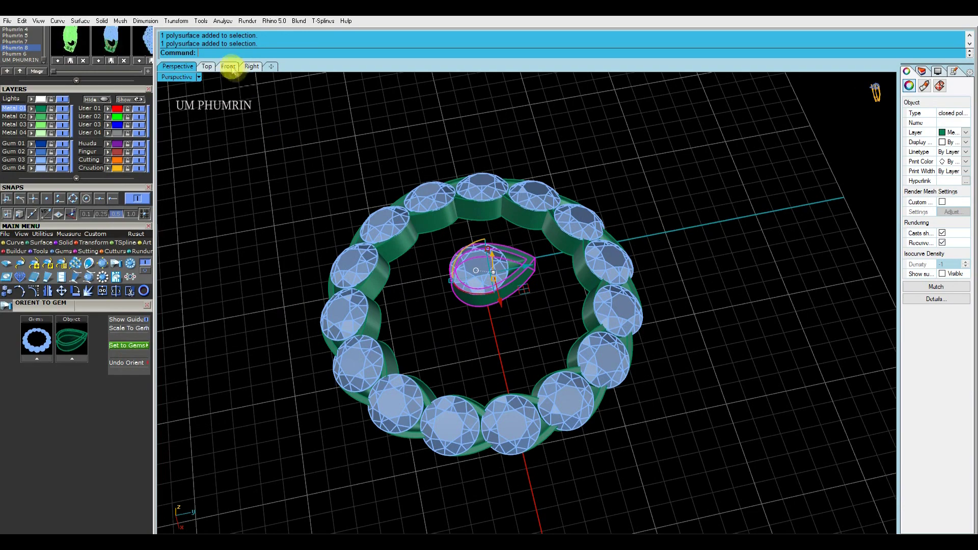
{"action": "left_click", "coordinate": [206, 66]}
{"action": "scroll", "coordinate": [444, 233], "scroll_direction": "down", "scroll_amount": 5}
{"action": "left_click", "coordinate": [147, 275]}
{"action": "scroll", "coordinate": [465, 262], "scroll_direction": "up", "scroll_amount": 3}
{"action": "type", "text": "0"}
{"action": "key", "text": "Return"}
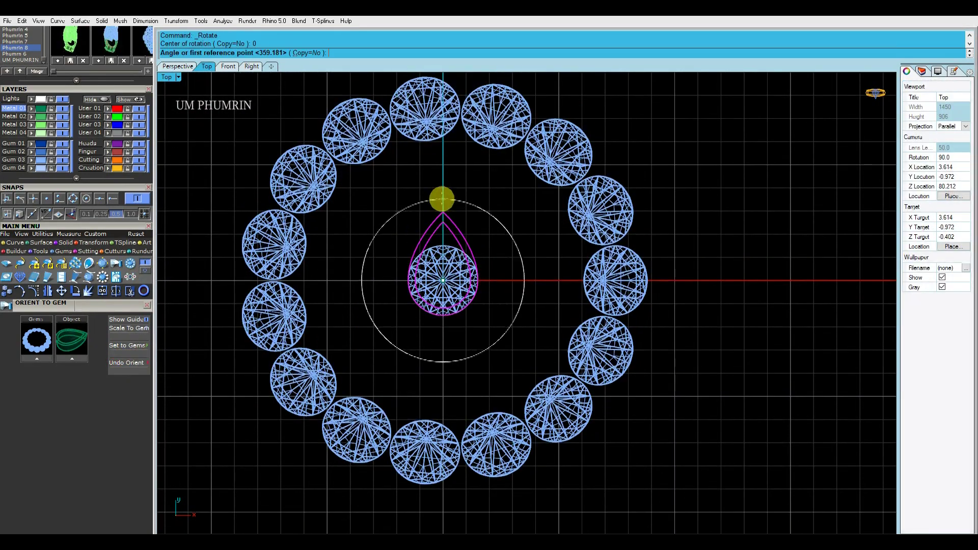
- Rotate the central teardrop a quarter turn so the settings point outward
{"action": "left_click", "coordinate": [126, 345]}
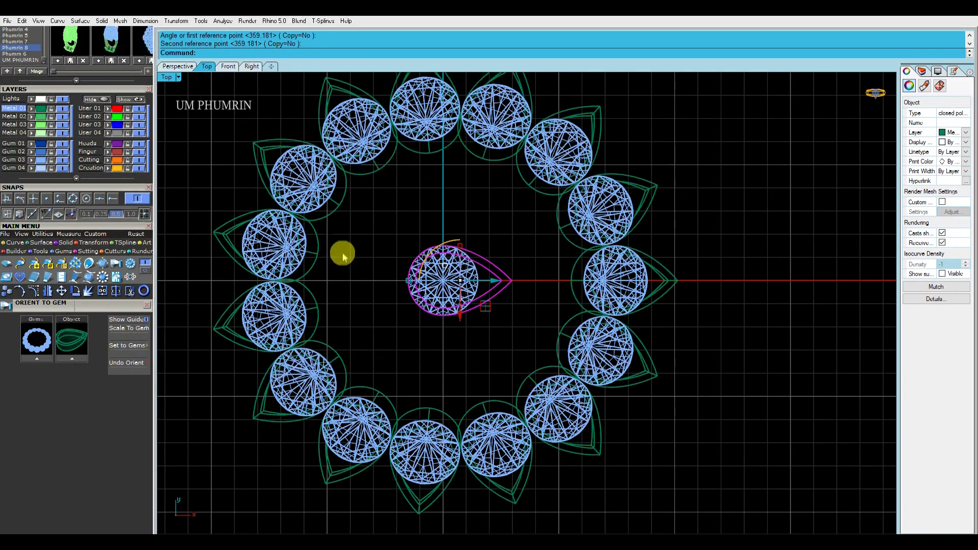
{"action": "left_click", "coordinate": [180, 67]}
{"action": "scroll", "coordinate": [666, 175], "scroll_direction": "down", "scroll_amount": 3}
{"action": "left_click", "coordinate": [206, 66]}
{"action": "scroll", "coordinate": [457, 190], "scroll_direction": "up", "scroll_amount": 3}
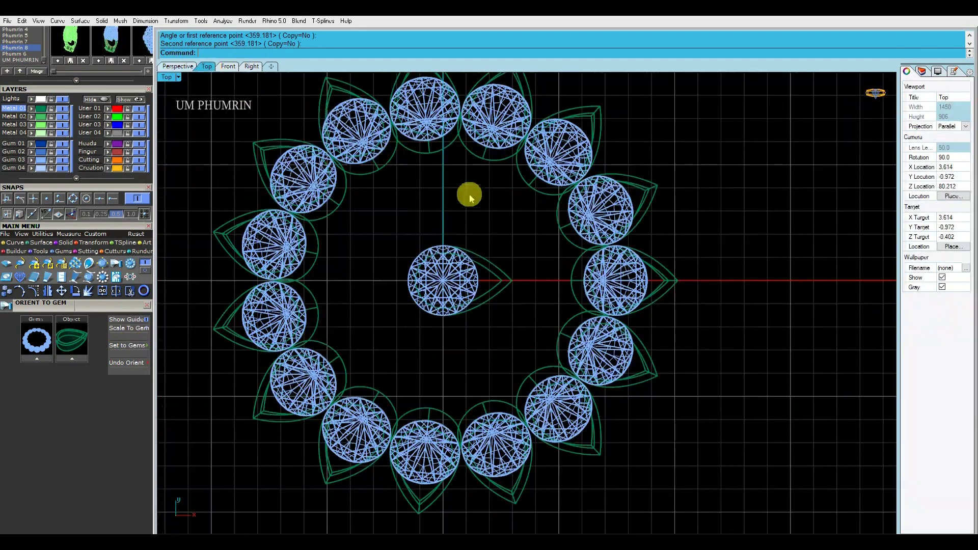
- Select the central setting and gem in Perspective, and save as Phumrin 8_84.3dm
{"action": "left_click", "coordinate": [178, 66]}
{"action": "mouse_move", "coordinate": [247, 99]}
{"action": "right_mouse_down"}
{"action": "mouse_move", "coordinate": [598, 178]}
{"action": "mouse_move", "coordinate": [712, 161]}
{"action": "right_mouse_up"}
{"action": "left_click", "coordinate": [514, 227]}
{"action": "left_click_drag", "start_coordinate": [516, 229], "coordinate": [393, 170]}
{"action": "scroll", "coordinate": [126, 137], "scroll_direction": "up", "scroll_amount": 3}
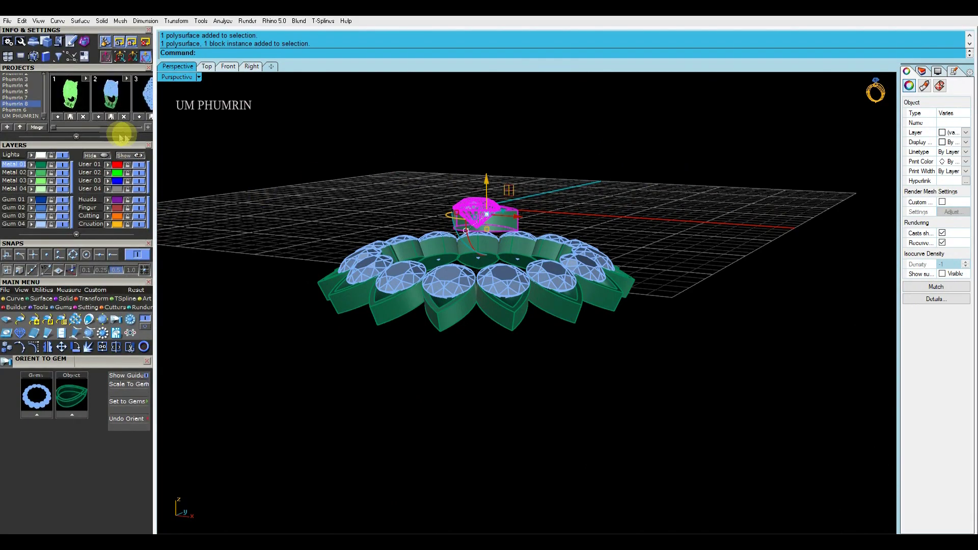
{"action": "left_click", "coordinate": [122, 119]}
{"action": "mouse_move", "coordinate": [399, 181]}
{"action": "right_mouse_down"}
{"action": "mouse_move", "coordinate": [404, 244]}
{"action": "mouse_move", "coordinate": [301, 216]}
{"action": "right_mouse_up"}
{"action": "left_click", "coordinate": [481, 284]}
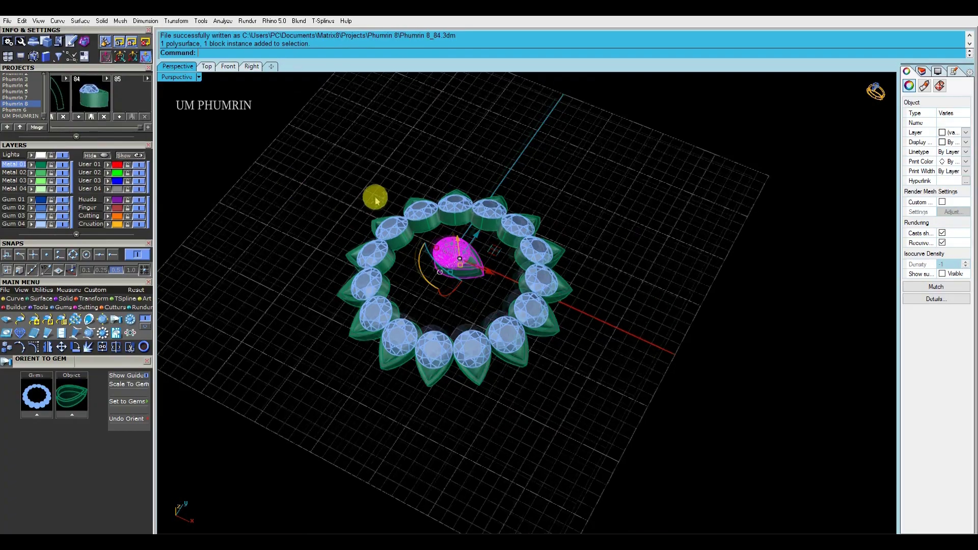
- Delete the centre teardrop and gem, then show all the hidden tiers again
{"action": "key", "text": "Delete"}
{"action": "left_click", "coordinate": [135, 155]}
{"action": "scroll", "coordinate": [469, 240], "scroll_direction": "up", "scroll_amount": 3}
{"action": "scroll", "coordinate": [543, 289], "scroll_direction": "up", "scroll_amount": 3}
- Orbit the Perspective view to inspect the 15 gems in their pear-shaped petal settings
{"action": "mouse_move", "coordinate": [543, 289]}
{"action": "right_mouse_down"}
{"action": "mouse_move", "coordinate": [629, 212]}
{"action": "mouse_move", "coordinate": [485, 245]}
{"action": "mouse_move", "coordinate": [662, 218]}
{"action": "mouse_move", "coordinate": [517, 284]}
{"action": "right_mouse_up"}
{"action": "scroll", "coordinate": [517, 284], "scroll_direction": "up", "scroll_amount": 3}
{"action": "scroll", "coordinate": [517, 284], "scroll_direction": "down", "scroll_amount": 3}
{"action": "scroll", "coordinate": [520, 255], "scroll_direction": "down", "scroll_amount": 3}
{"action": "right_click_drag", "start_coordinate": [594, 303], "coordinate": [576, 304]}
{"action": "scroll", "coordinate": [508, 263], "scroll_direction": "up", "scroll_amount": 5}
{"action": "scroll", "coordinate": [508, 263], "scroll_direction": "down", "scroll_amount": 5}
{"action": "mouse_move", "coordinate": [545, 221]}
{"action": "right_mouse_down"}
{"action": "mouse_move", "coordinate": [626, 251]}
{"action": "mouse_move", "coordinate": [631, 302]}
{"action": "right_mouse_up"}
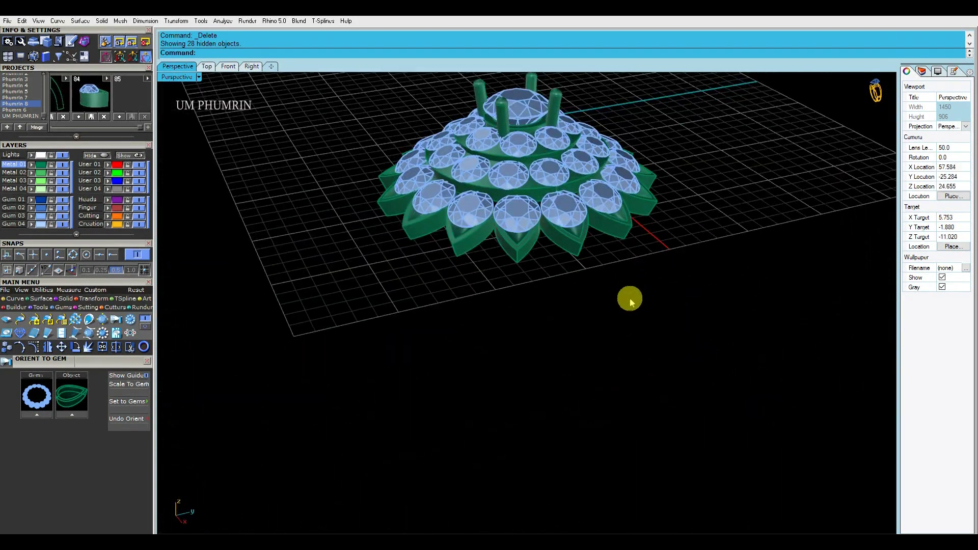
{"action": "mouse_move", "coordinate": [569, 289]}
{"action": "right_mouse_down"}
{"action": "mouse_move", "coordinate": [612, 283]}
{"action": "mouse_move", "coordinate": [635, 345]}
{"action": "mouse_move", "coordinate": [634, 286]}
{"action": "mouse_move", "coordinate": [672, 294]}
{"action": "right_mouse_up"}
{"action": "scroll", "coordinate": [588, 284], "scroll_direction": "up", "scroll_amount": 3}
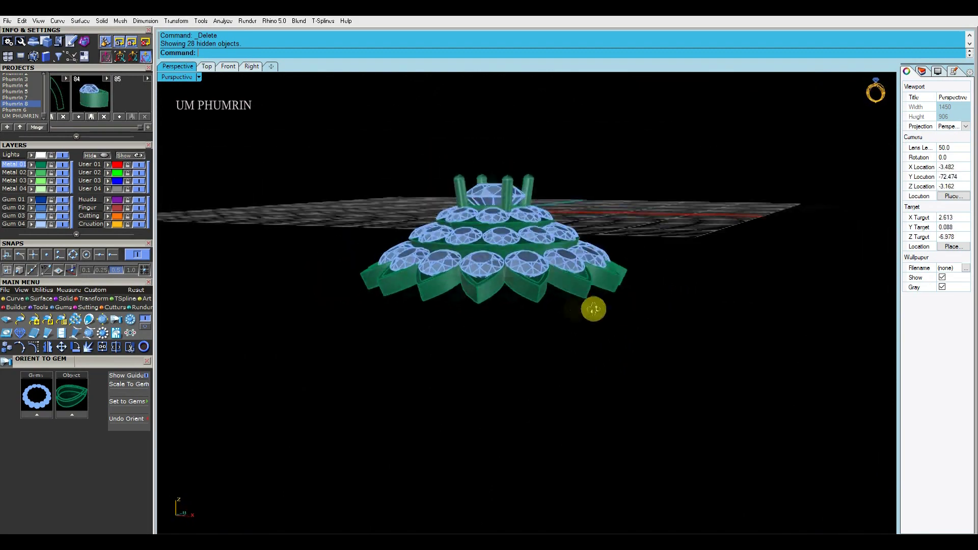
{"action": "mouse_move", "coordinate": [466, 300]}
{"action": "right_mouse_down"}
{"action": "mouse_move", "coordinate": [612, 224]}
{"action": "mouse_move", "coordinate": [727, 293]}
{"action": "mouse_move", "coordinate": [705, 297]}
{"action": "right_mouse_up"}
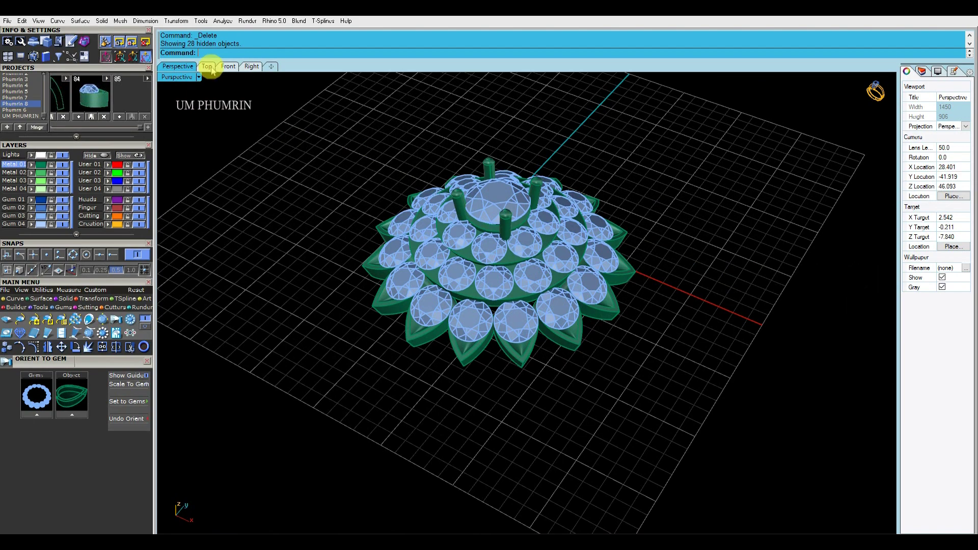
- In Top view, hide the inner-ring and central gems
{"action": "left_click", "coordinate": [210, 71]}
{"action": "left_click", "coordinate": [638, 264]}
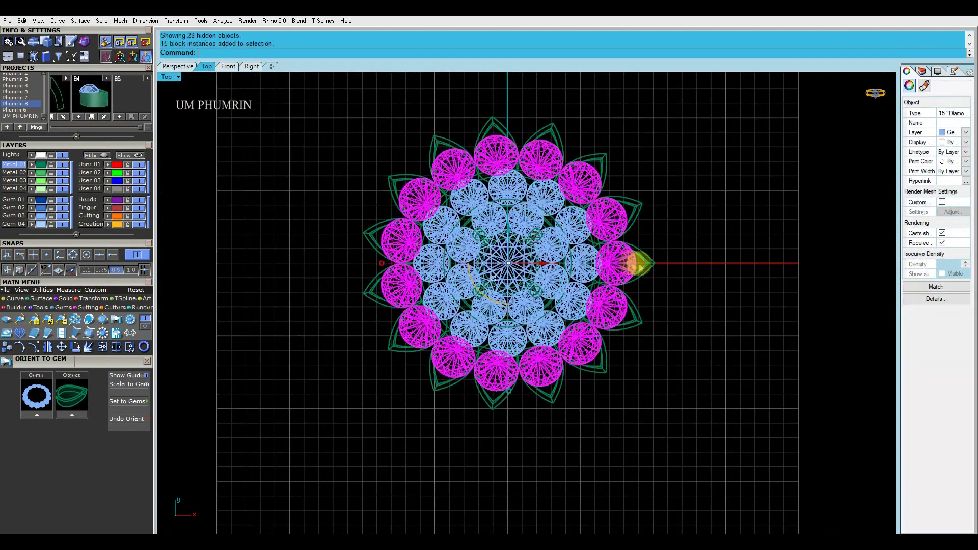
{"action": "left_click", "coordinate": [657, 228]}
{"action": "left_click", "coordinate": [563, 243]}
{"action": "left_click", "coordinate": [537, 254], "text": "shift"}
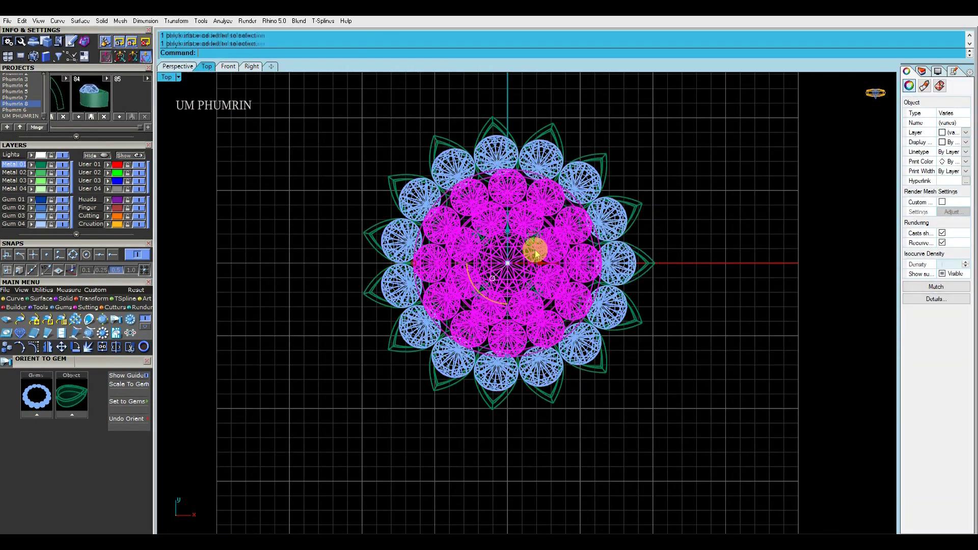
{"action": "key", "text": "Delete"}
- Delete 14 of the outer ring gems, keeping only the right-hand one
{"action": "left_click_drag", "start_coordinate": [752, 399], "coordinate": [341, 157]}
{"action": "left_click", "coordinate": [622, 284]}
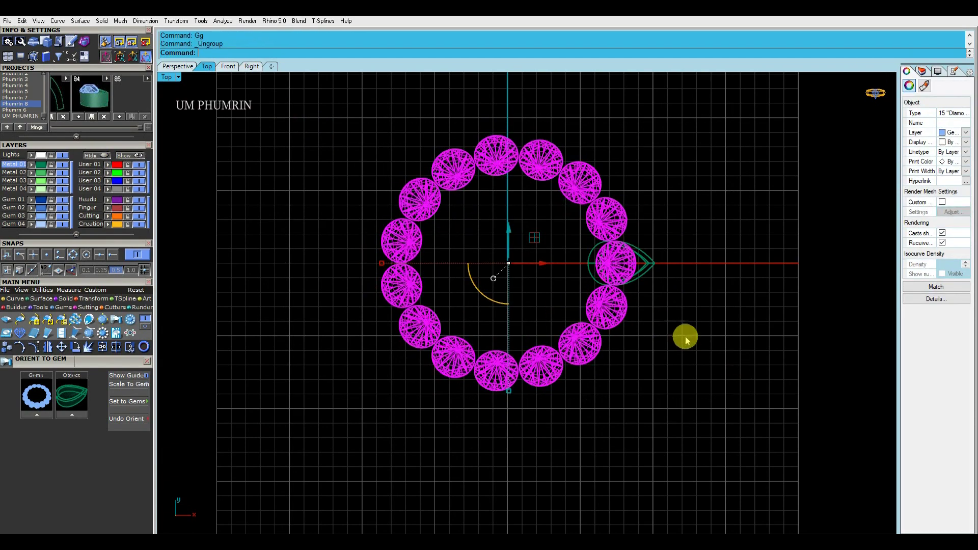
{"action": "left_click", "coordinate": [617, 258], "text": "ctrl"}
{"action": "key", "text": "Delete"}
- Select the remaining gem and its setting, and show the hidden tiers again
{"action": "left_click", "coordinate": [178, 66]}
{"action": "left_click", "coordinate": [600, 263]}
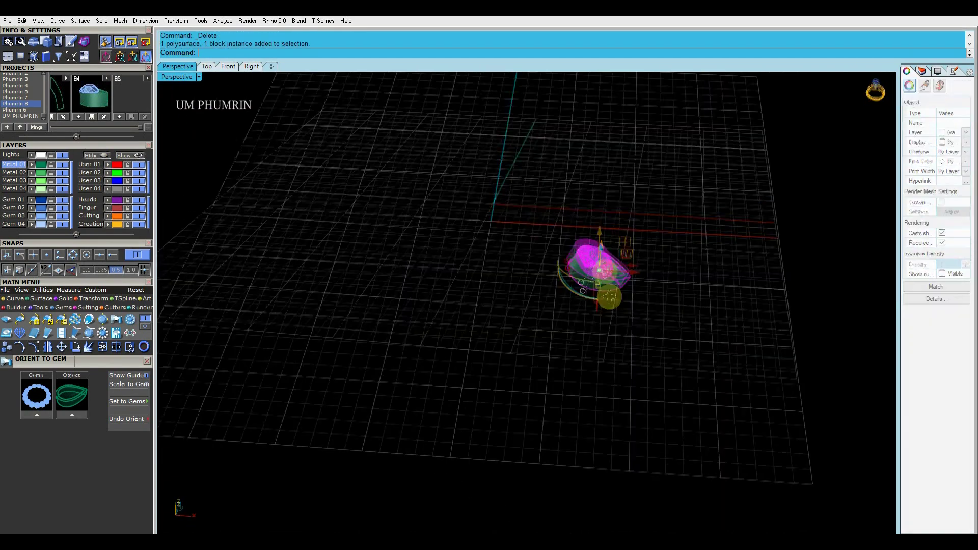
{"action": "key", "text": "Return"}
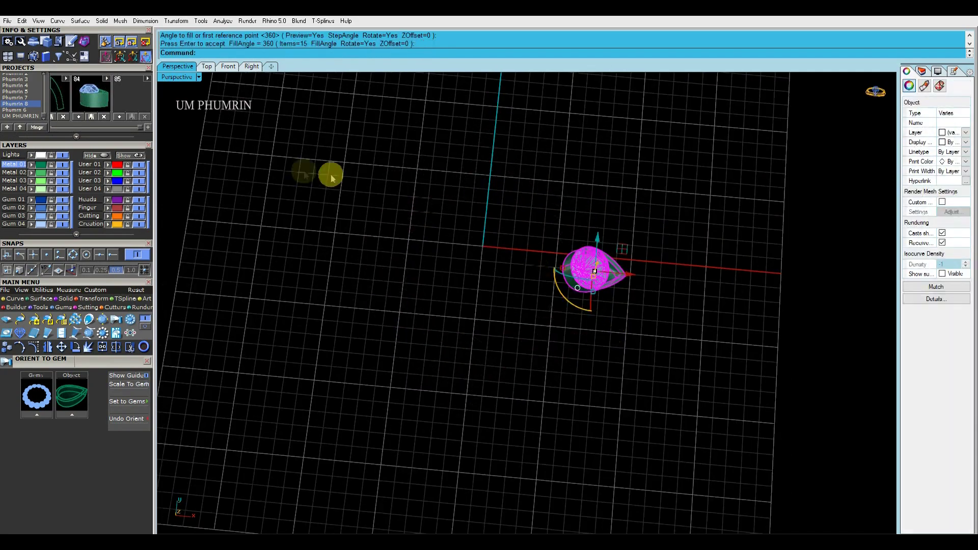
{"action": "left_click", "coordinate": [127, 156]}
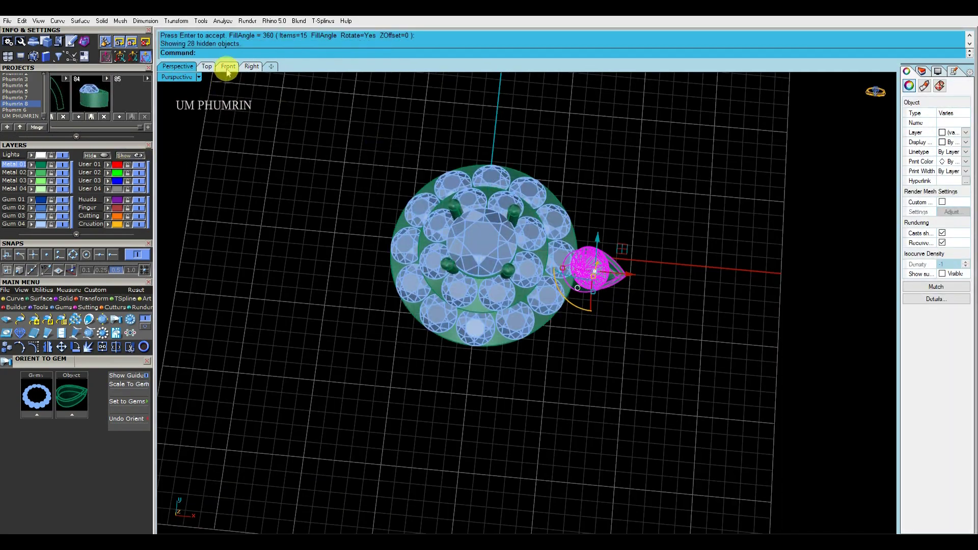
- In Front view, rotate the gem about its centre to tilt it
{"action": "left_click", "coordinate": [225, 72]}
{"action": "left_click", "coordinate": [568, 240]}
{"action": "scroll", "coordinate": [551, 225], "scroll_direction": "up", "scroll_amount": 3}
{"action": "scroll", "coordinate": [692, 325], "scroll_direction": "down", "scroll_amount": 2}
{"action": "left_click", "coordinate": [691, 324]}
{"action": "left_click", "coordinate": [714, 301]}
- Polar-array the gem and teardrop setting 15 times around the cluster with ArrayPolar
{"action": "left_click", "coordinate": [207, 66]}
{"action": "type", "text": "ArrayPolar"}
{"action": "key", "text": "Return"}
{"action": "key", "text": "ctrl+z"}
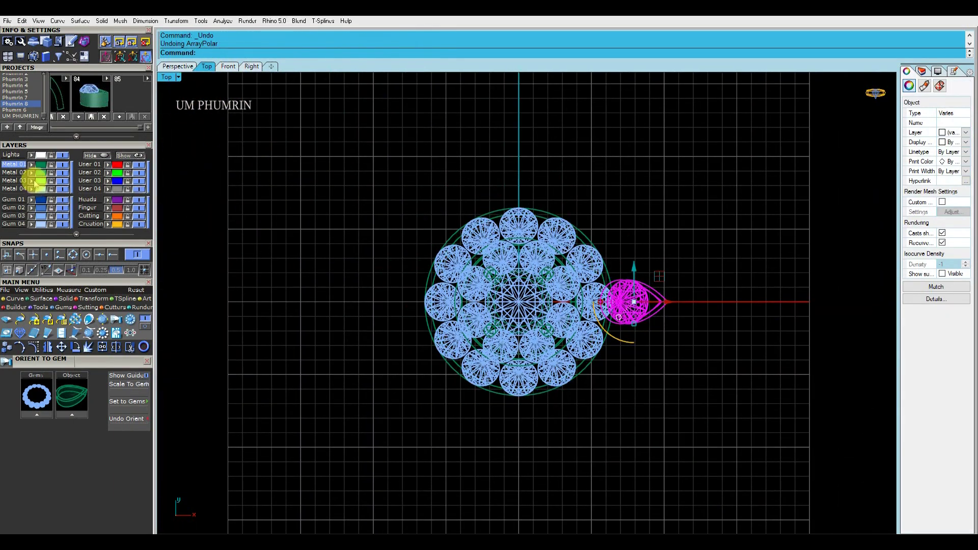
{"action": "key", "text": "Return"}
{"action": "key", "text": "Return"}
{"action": "key", "text": "Return"}
{"action": "key", "text": "Return"}
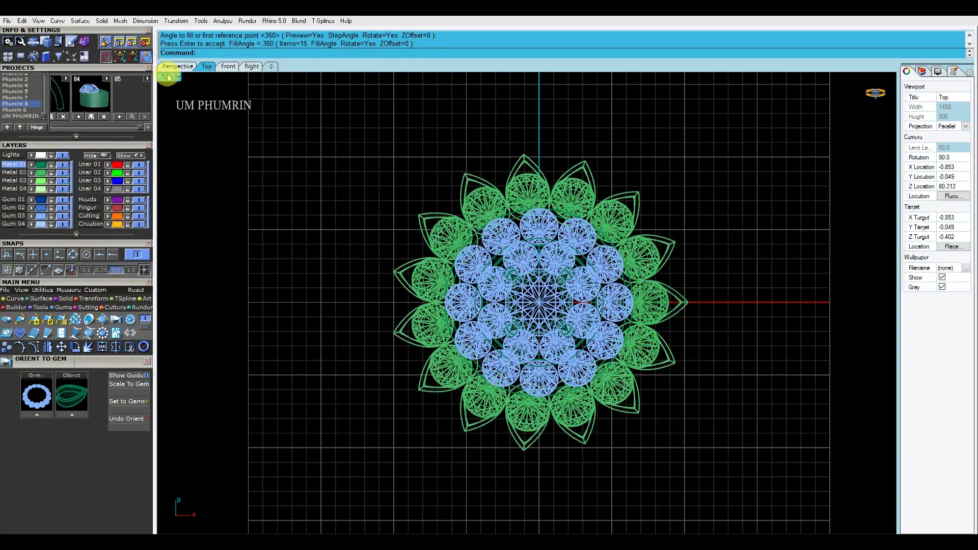
- Check the array side-on, then start an aligned dimension (da) in Top view
{"action": "left_click", "coordinate": [176, 66]}
{"action": "right_click_drag", "start_coordinate": [649, 163], "coordinate": [686, 168]}
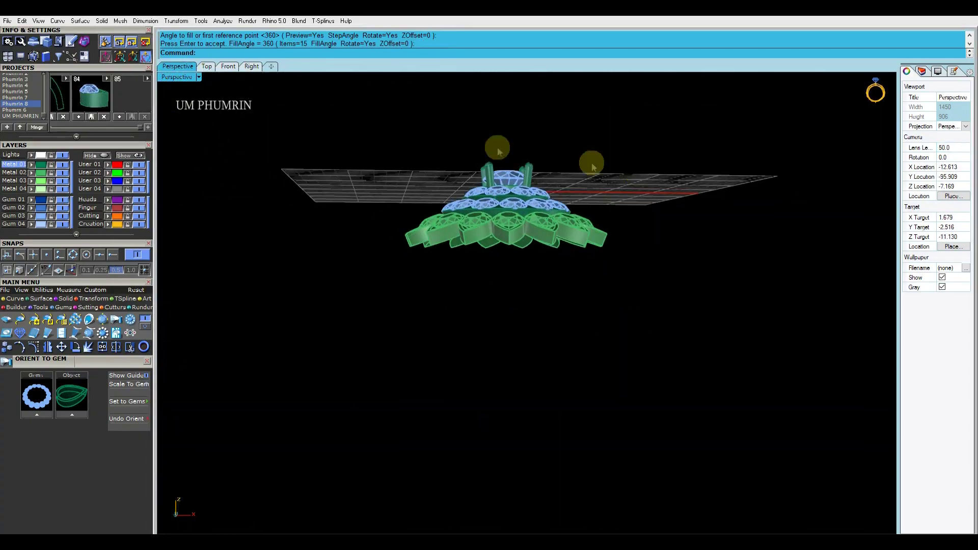
{"action": "left_click", "coordinate": [207, 67]}
{"action": "scroll", "coordinate": [636, 288], "scroll_direction": "up", "scroll_amount": 3}
{"action": "type", "text": "da"}
{"action": "key", "text": "Return"}
{"action": "scroll", "coordinate": [555, 237], "scroll_direction": "up", "scroll_amount": 5}
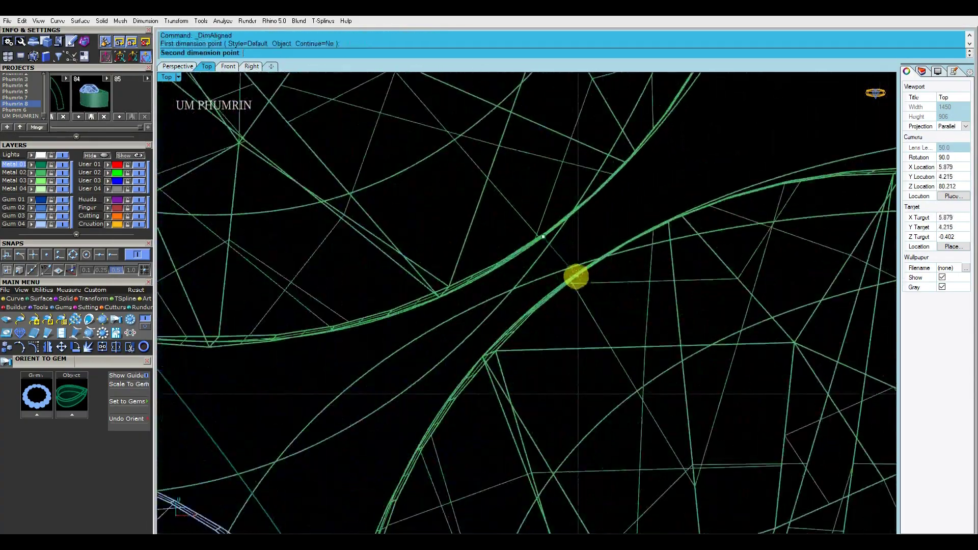
- Place the aligned dimension's second point and finish it
{"action": "left_click", "coordinate": [576, 277]}
{"action": "scroll", "coordinate": [585, 279], "scroll_direction": "down", "scroll_amount": 5}
{"action": "key", "text": "Escape"}
{"action": "scroll", "coordinate": [650, 236], "scroll_direction": "down", "scroll_amount": 5}
{"action": "left_click", "coordinate": [178, 66]}
{"action": "mouse_move", "coordinate": [295, 155]}
{"action": "right_mouse_down"}
{"action": "mouse_move", "coordinate": [610, 239]}
{"action": "mouse_move", "coordinate": [679, 278]}
{"action": "right_mouse_up"}
- Select all objects, then clear the selection and orbit around the ring
{"action": "key", "text": "ctrl+a"}
{"action": "left_click", "coordinate": [228, 66]}
{"action": "scroll", "coordinate": [476, 168], "scroll_direction": "down", "scroll_amount": 3}
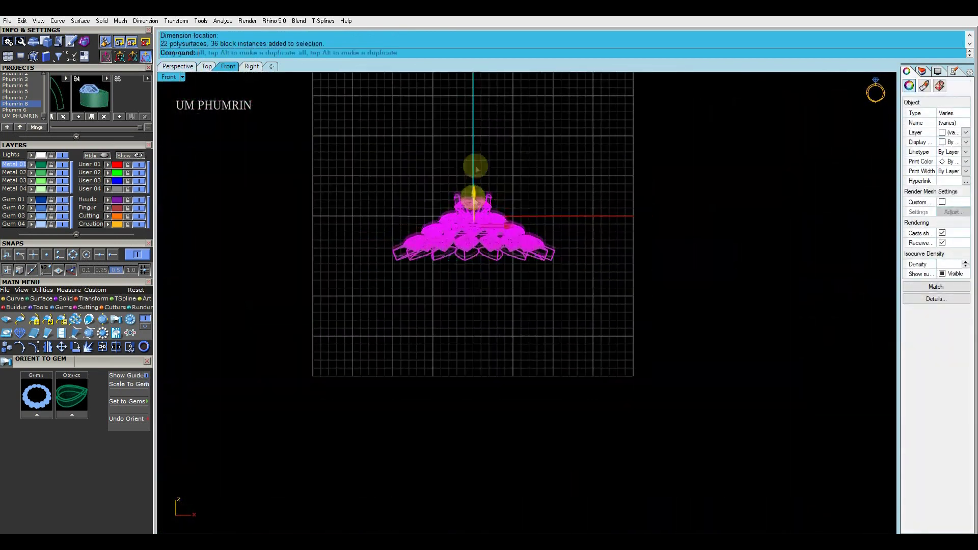
{"action": "left_click", "coordinate": [586, 219]}
{"action": "left_click", "coordinate": [178, 66]}
{"action": "right_click_drag", "start_coordinate": [612, 239], "coordinate": [679, 264]}
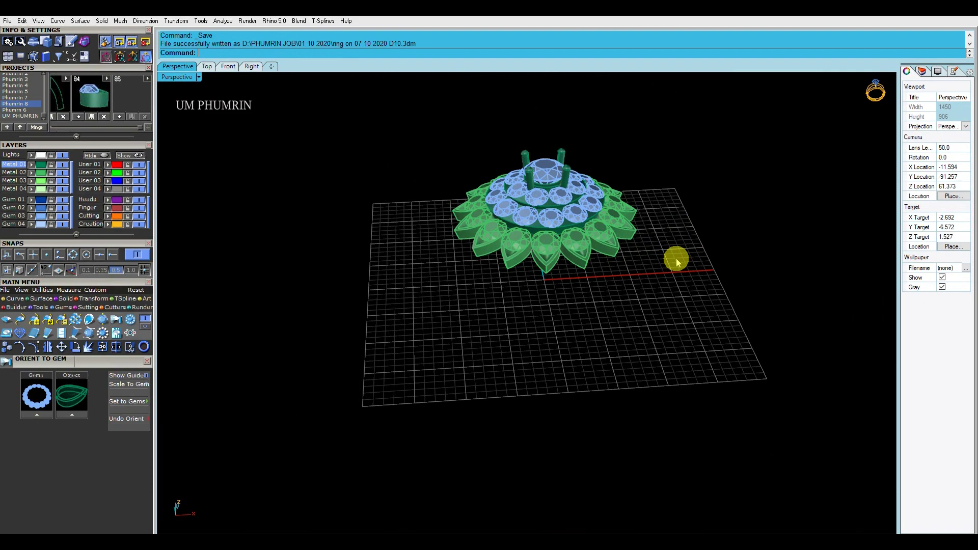
{"action": "scroll", "coordinate": [561, 354], "scroll_direction": "up", "scroll_amount": 5}
- Select the 15 outer gems and build a channel band under them with Channel Builder
{"action": "type", "text": "aa"}
{"action": "key", "text": "Return"}
{"action": "middle_click", "coordinate": [586, 339]}
{"action": "left_click", "coordinate": [615, 415]}
{"action": "scroll", "coordinate": [563, 340], "scroll_direction": "up", "scroll_amount": 5}
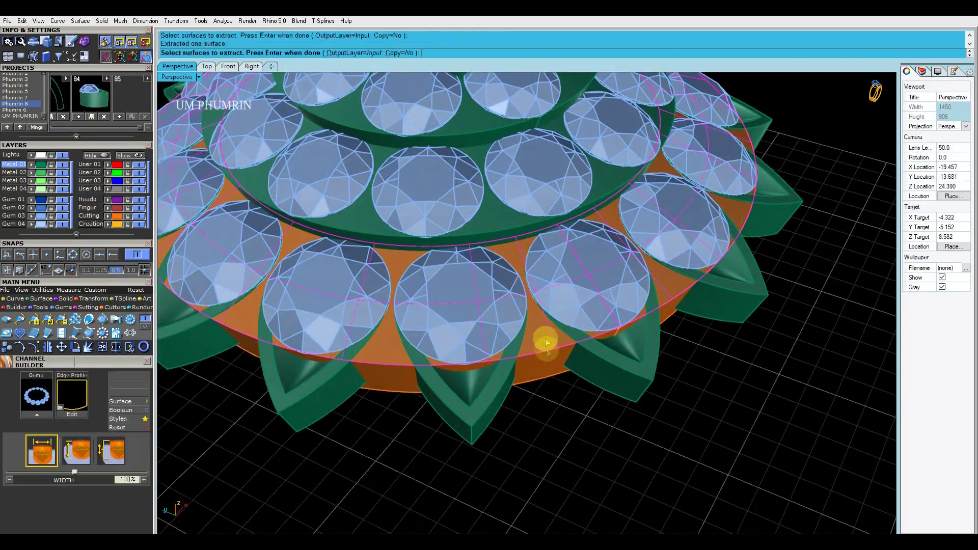
- Finish extracting the channel surface and inspect it from several angles
{"action": "key", "text": "Return"}
{"action": "right_click_drag", "start_coordinate": [550, 332], "coordinate": [644, 379]}
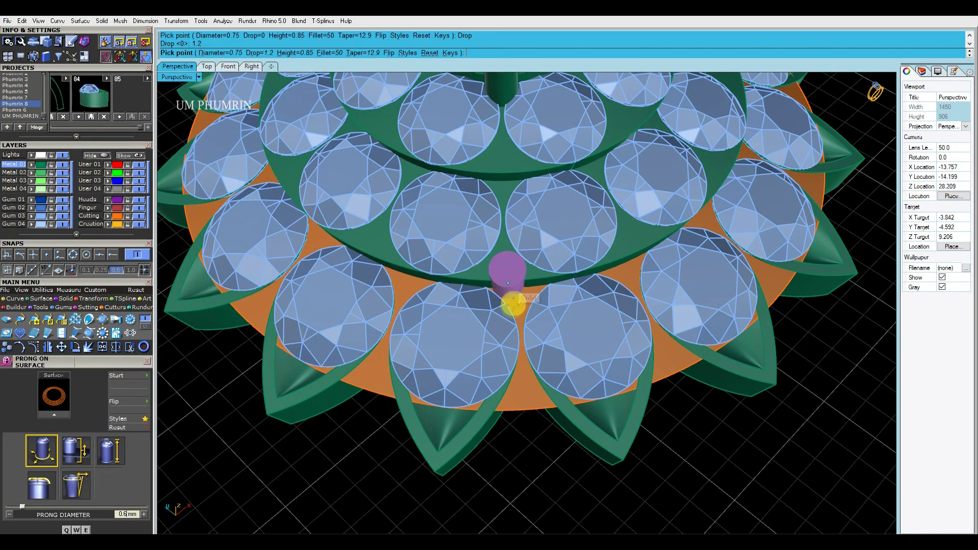
{"action": "right_click_drag", "start_coordinate": [514, 304], "coordinate": [520, 284]}
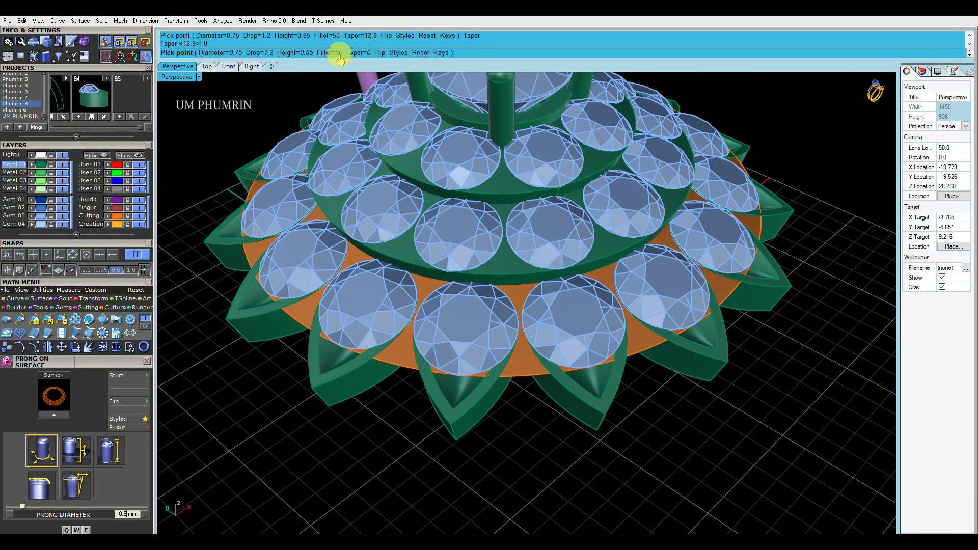
{"action": "mouse_move", "coordinate": [513, 295]}
{"action": "right_mouse_down"}
{"action": "mouse_move", "coordinate": [565, 199]}
{"action": "mouse_move", "coordinate": [649, 164]}
{"action": "mouse_move", "coordinate": [586, 254]}
{"action": "mouse_move", "coordinate": [509, 311]}
{"action": "mouse_move", "coordinate": [694, 214]}
{"action": "mouse_move", "coordinate": [579, 306]}
{"action": "mouse_move", "coordinate": [546, 280]}
{"action": "mouse_move", "coordinate": [529, 294]}
{"action": "mouse_move", "coordinate": [518, 268]}
{"action": "mouse_move", "coordinate": [559, 328]}
{"action": "mouse_move", "coordinate": [411, 332]}
{"action": "mouse_move", "coordinate": [590, 249]}
{"action": "mouse_move", "coordinate": [582, 298]}
{"action": "mouse_move", "coordinate": [579, 231]}
{"action": "right_mouse_up"}
{"action": "scroll", "coordinate": [509, 309], "scroll_direction": "up", "scroll_amount": 3}
{"action": "scroll", "coordinate": [524, 302], "scroll_direction": "up", "scroll_amount": 3}
{"action": "scroll", "coordinate": [530, 296], "scroll_direction": "down", "scroll_amount": 5}
{"action": "scroll", "coordinate": [559, 332], "scroll_direction": "down", "scroll_amount": 2}
{"action": "scroll", "coordinate": [559, 331], "scroll_direction": "down", "scroll_amount": 3}
{"action": "scroll", "coordinate": [582, 298], "scroll_direction": "up", "scroll_amount": 10}
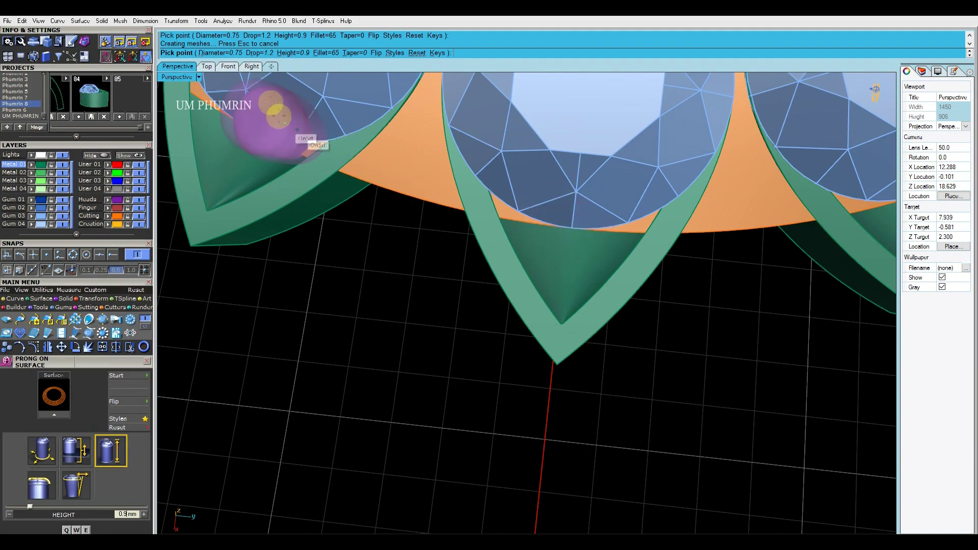
- Place a 0.75 mm, 0.9-high prong at an outer petal tip and reposition it with gm
{"action": "right_click_drag", "start_coordinate": [535, 227], "coordinate": [565, 221], "text": "shift"}
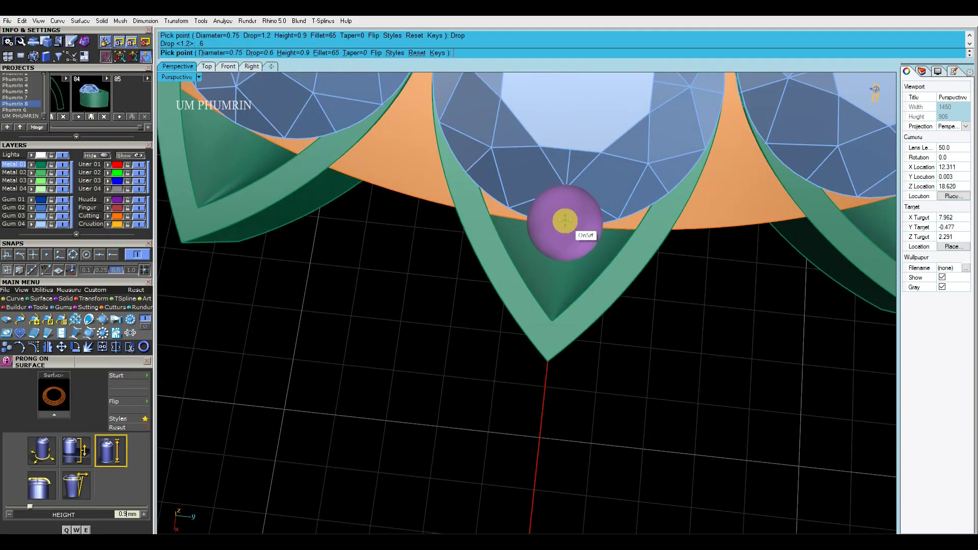
{"action": "left_click", "coordinate": [562, 222]}
{"action": "scroll", "coordinate": [603, 313], "scroll_direction": "down", "scroll_amount": 5}
{"action": "mouse_move", "coordinate": [602, 313]}
{"action": "right_mouse_down"}
{"action": "mouse_move", "coordinate": [673, 232]}
{"action": "mouse_move", "coordinate": [643, 270]}
{"action": "mouse_move", "coordinate": [553, 302]}
{"action": "mouse_move", "coordinate": [439, 287]}
{"action": "right_mouse_up"}
{"action": "type", "text": "gm"}
{"action": "key", "text": "Return"}
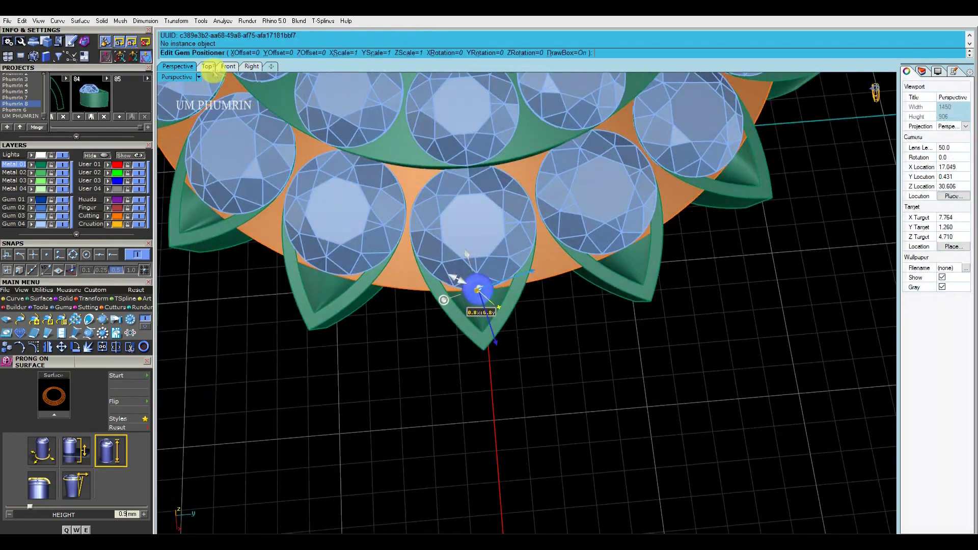
- Check the new prong from the Top and Perspective views
{"action": "left_click", "coordinate": [208, 67]}
{"action": "scroll", "coordinate": [524, 258], "scroll_direction": "up", "scroll_amount": 5}
{"action": "scroll", "coordinate": [507, 278], "scroll_direction": "up", "scroll_amount": 3}
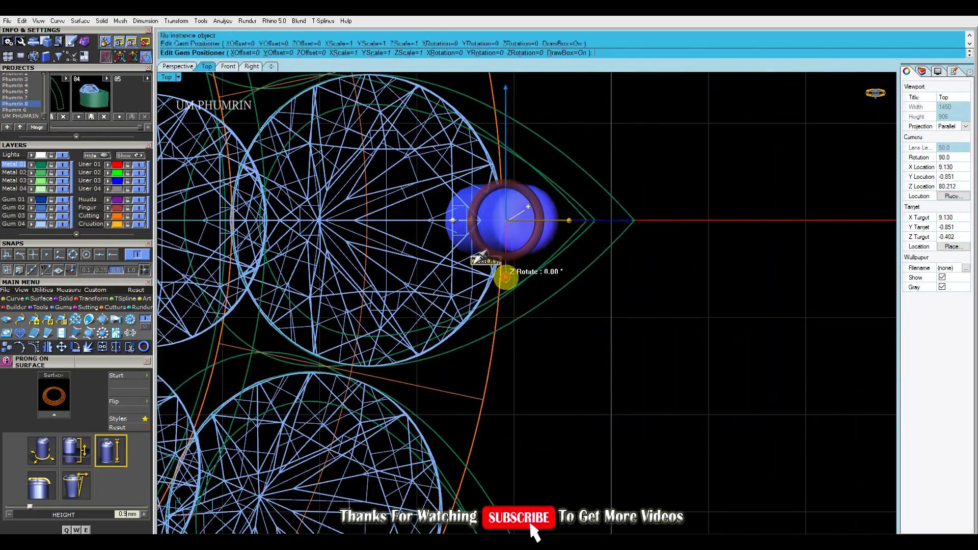
{"action": "left_click", "coordinate": [180, 67]}
{"action": "scroll", "coordinate": [522, 275], "scroll_direction": "up", "scroll_amount": 3}
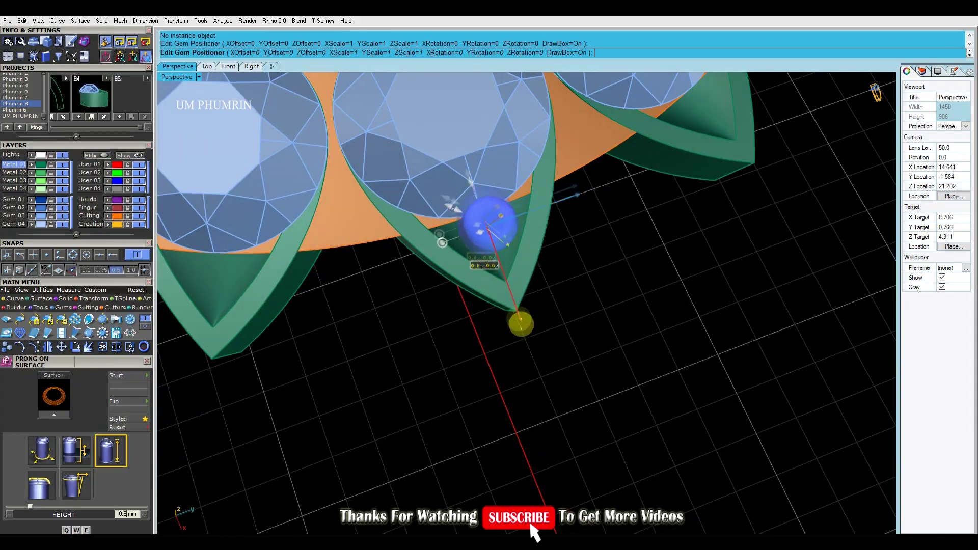
{"action": "scroll", "coordinate": [553, 298], "scroll_direction": "down", "scroll_amount": 2}
{"action": "right_click_drag", "start_coordinate": [530, 308], "coordinate": [688, 230]}
{"action": "scroll", "coordinate": [603, 210], "scroll_direction": "up", "scroll_amount": 3}
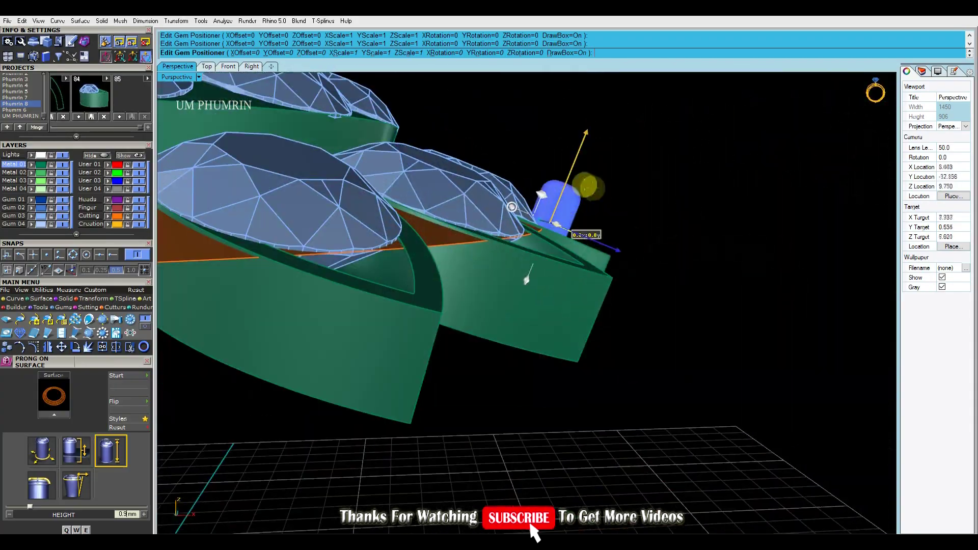
{"action": "scroll", "coordinate": [603, 210], "scroll_direction": "down", "scroll_amount": 3}
- Polar-array the prong 15 times around the origin (centre 0)
{"action": "right_click_drag", "start_coordinate": [623, 225], "coordinate": [498, 260]}
{"action": "scroll", "coordinate": [520, 256], "scroll_direction": "down", "scroll_amount": 2}
{"action": "scroll", "coordinate": [488, 249], "scroll_direction": "up", "scroll_amount": 2}
{"action": "scroll", "coordinate": [489, 250], "scroll_direction": "down", "scroll_amount": 2}
{"action": "right_click_drag", "start_coordinate": [284, 247], "coordinate": [454, 203]}
{"action": "type", "text": "0"}
{"action": "key", "text": "Return"}
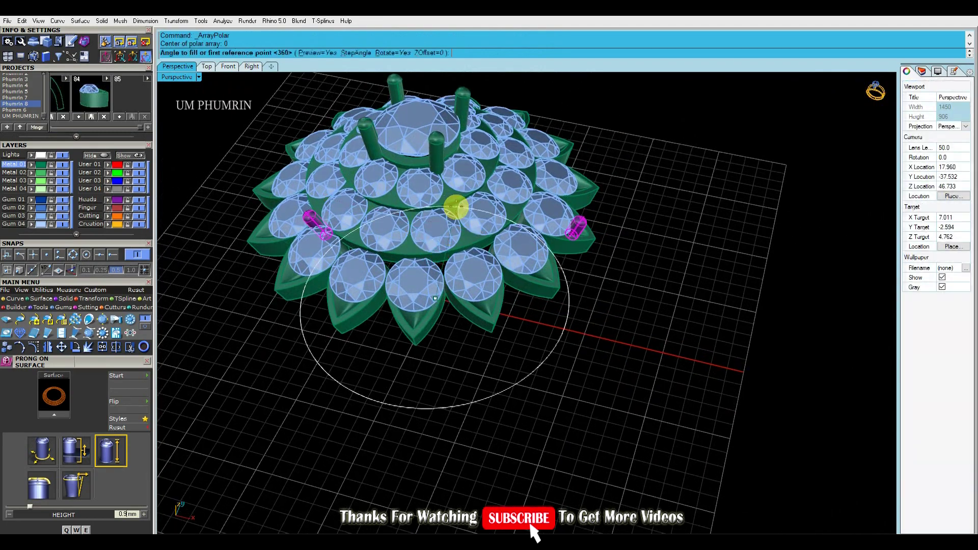
{"action": "scroll", "coordinate": [685, 244], "scroll_direction": "down", "scroll_amount": 2}
{"action": "mouse_move", "coordinate": [653, 262]}
{"action": "right_mouse_down"}
{"action": "mouse_move", "coordinate": [631, 307]}
{"action": "mouse_move", "coordinate": [596, 242]}
{"action": "mouse_move", "coordinate": [610, 249]}
{"action": "mouse_move", "coordinate": [520, 266]}
{"action": "right_mouse_up"}
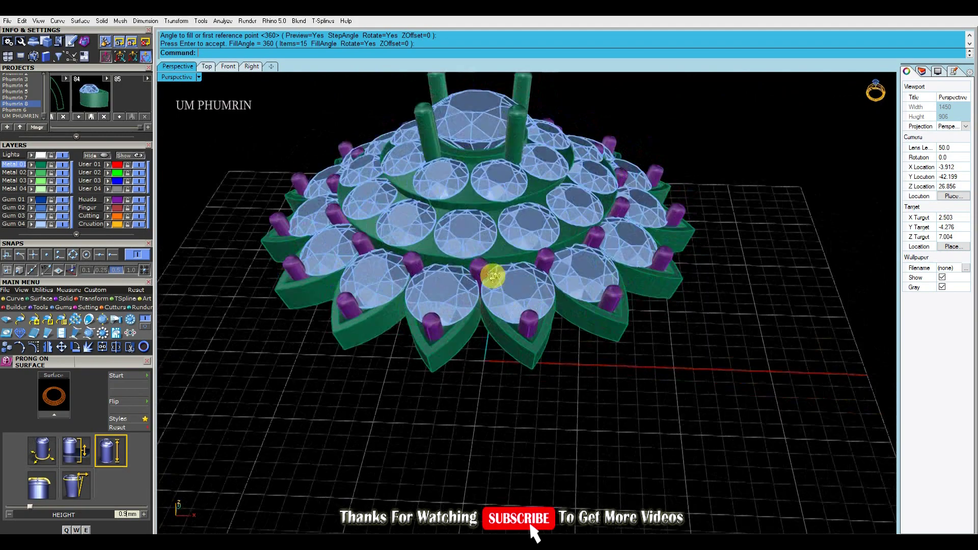
{"action": "key", "text": "Return"}
- Group the 15 arrayed prongs and move them onto the Metal 01 layer
{"action": "type", "text": "g"}
{"action": "key", "text": "Return"}
{"action": "left_click", "coordinate": [38, 168]}
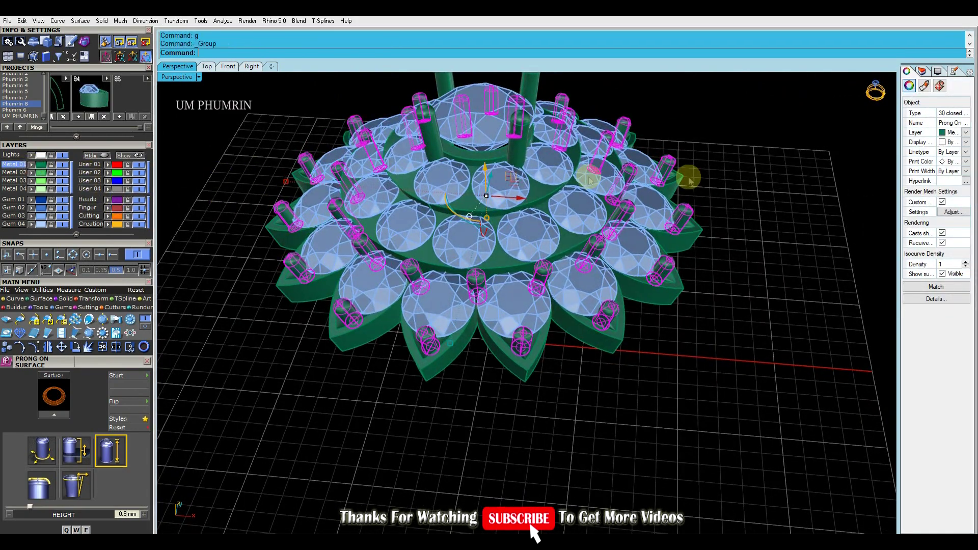
{"action": "left_click", "coordinate": [734, 177]}
{"action": "mouse_move", "coordinate": [734, 176]}
{"action": "right_mouse_down"}
{"action": "mouse_move", "coordinate": [773, 179]}
{"action": "mouse_move", "coordinate": [781, 168]}
{"action": "mouse_move", "coordinate": [677, 284]}
{"action": "mouse_move", "coordinate": [654, 289]}
{"action": "right_mouse_up"}
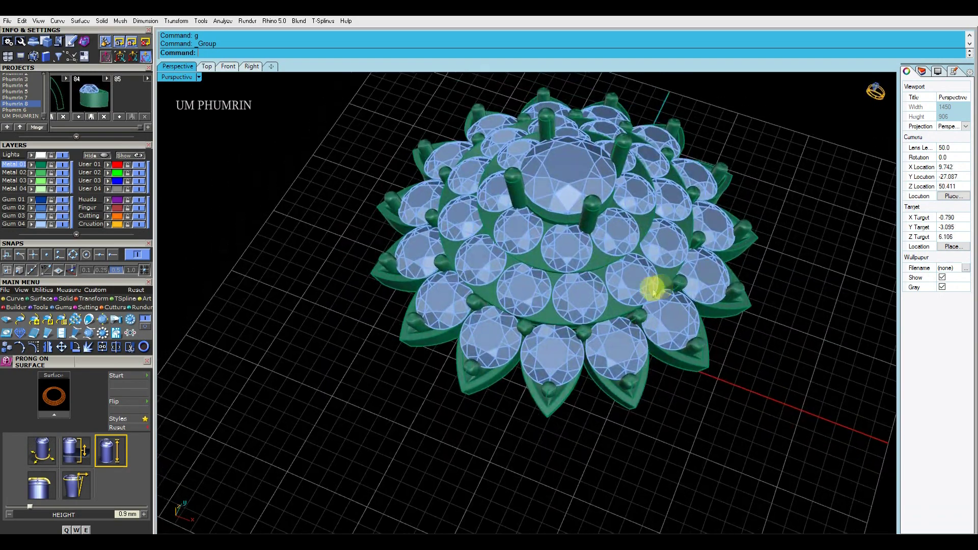
{"action": "type", "text": "ps"}
{"action": "key", "text": "Return"}
{"action": "scroll", "coordinate": [661, 291], "scroll_direction": "up", "scroll_amount": 5}
- Pick the ring surface for new prongs and set the prong diameter to 0.6
{"action": "left_click", "coordinate": [608, 286]}
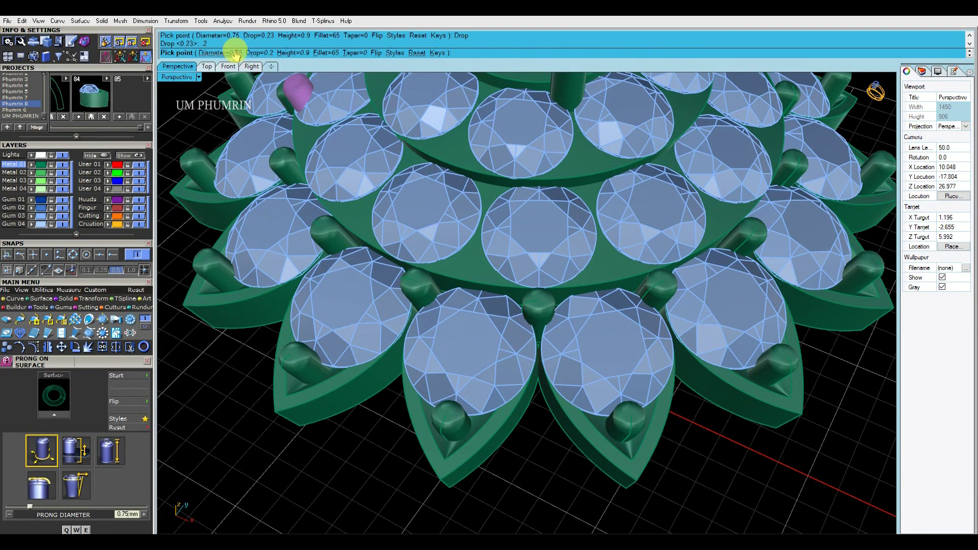
{"action": "type", "text": ".6"}
{"action": "key", "text": "Return"}
{"action": "right_click_drag", "start_coordinate": [550, 240], "coordinate": [557, 149]}
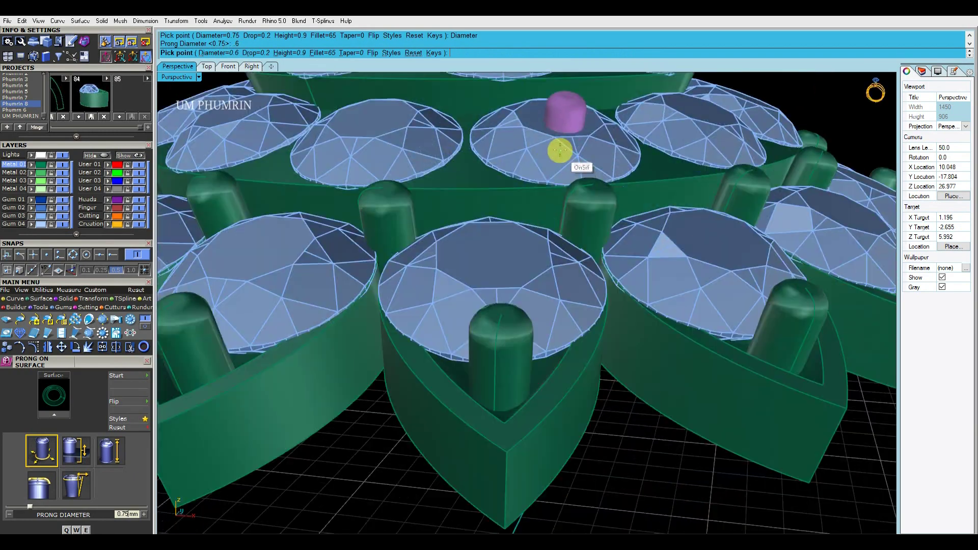
{"action": "scroll", "coordinate": [570, 223], "scroll_direction": "up", "scroll_amount": 5}
{"action": "mouse_move", "coordinate": [570, 222]}
{"action": "right_mouse_down"}
{"action": "mouse_move", "coordinate": [602, 227]}
{"action": "mouse_move", "coordinate": [535, 302]}
{"action": "right_mouse_up"}
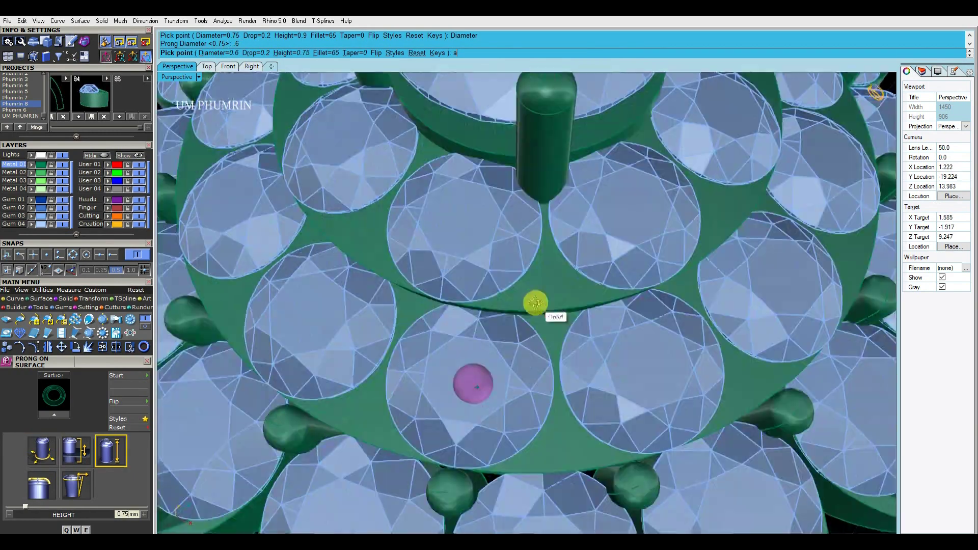
{"action": "scroll", "coordinate": [536, 306], "scroll_direction": "up", "scroll_amount": 3}
{"action": "scroll", "coordinate": [515, 319], "scroll_direction": "up", "scroll_amount": 2}
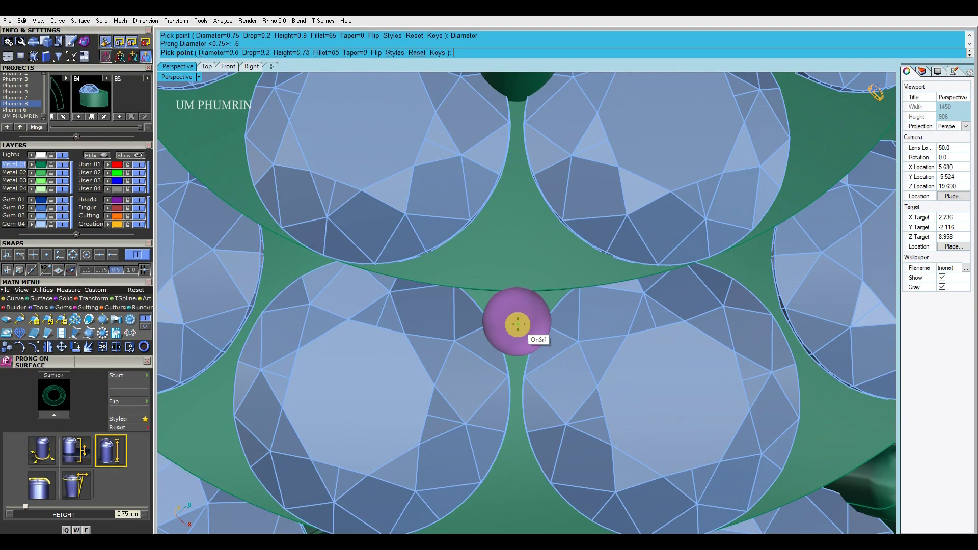
- Place a 0.6 mm prong in the gap between two middle-tier stones
{"action": "left_click", "coordinate": [518, 325]}
{"action": "scroll", "coordinate": [518, 325], "scroll_direction": "down", "scroll_amount": 3}
{"action": "right_click_drag", "start_coordinate": [518, 274], "coordinate": [507, 380]}
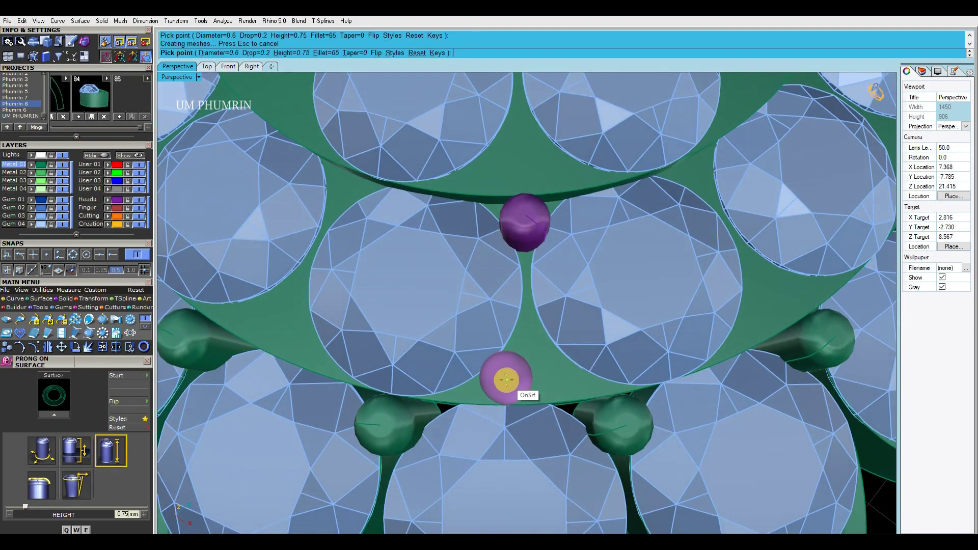
{"action": "mouse_move", "coordinate": [528, 380]}
{"action": "right_mouse_down"}
{"action": "mouse_move", "coordinate": [549, 378]}
{"action": "mouse_move", "coordinate": [586, 299]}
{"action": "mouse_move", "coordinate": [586, 409]}
{"action": "right_mouse_up"}
{"action": "key", "text": "Return"}
{"action": "scroll", "coordinate": [555, 382], "scroll_direction": "down", "scroll_amount": 4}
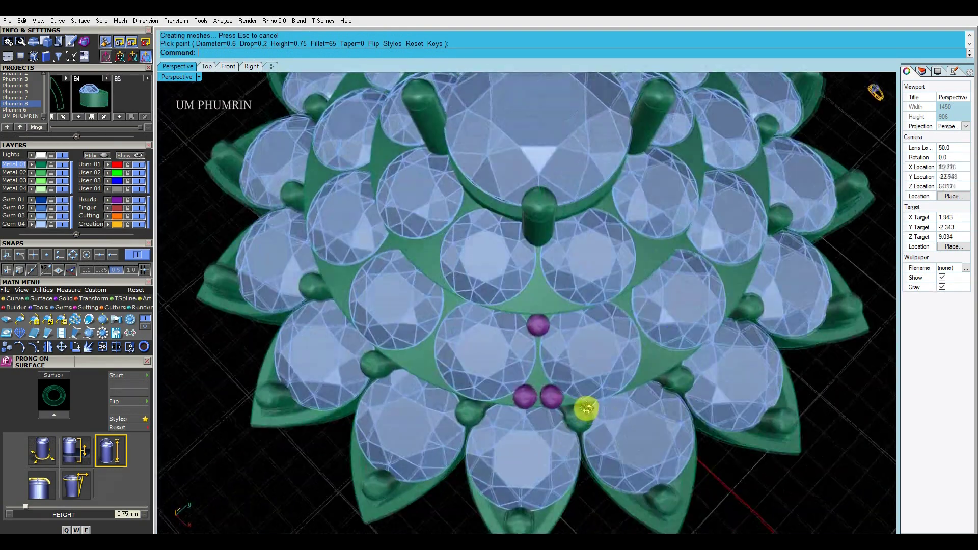
- Restart Prong on Surface with ps, end it, and view the flower nearly top-down
{"action": "type", "text": "ps"}
{"action": "key", "text": "Return"}
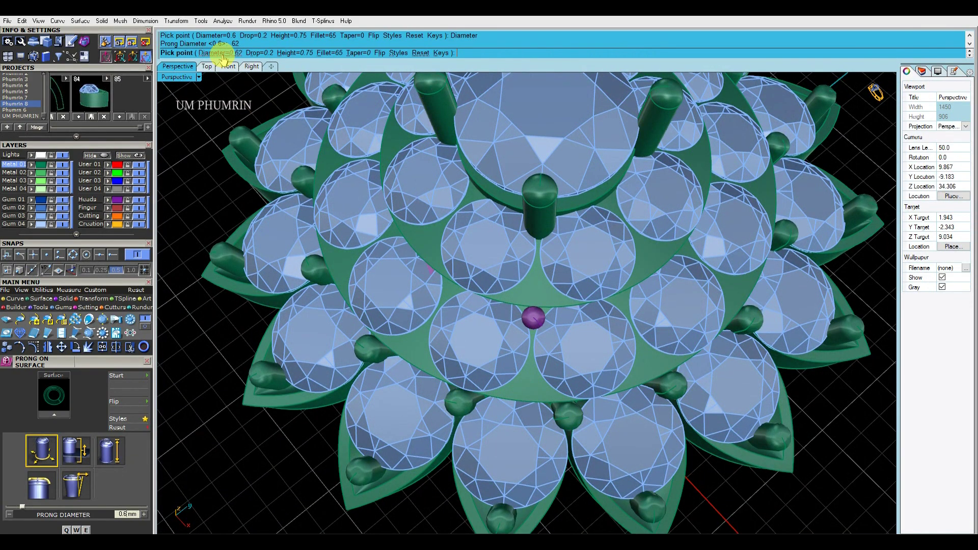
{"action": "key", "text": "Return"}
{"action": "scroll", "coordinate": [458, 255], "scroll_direction": "down", "scroll_amount": 5}
{"action": "mouse_move", "coordinate": [470, 262]}
{"action": "right_mouse_down"}
{"action": "mouse_move", "coordinate": [459, 333]}
{"action": "mouse_move", "coordinate": [484, 287]}
{"action": "right_mouse_up"}
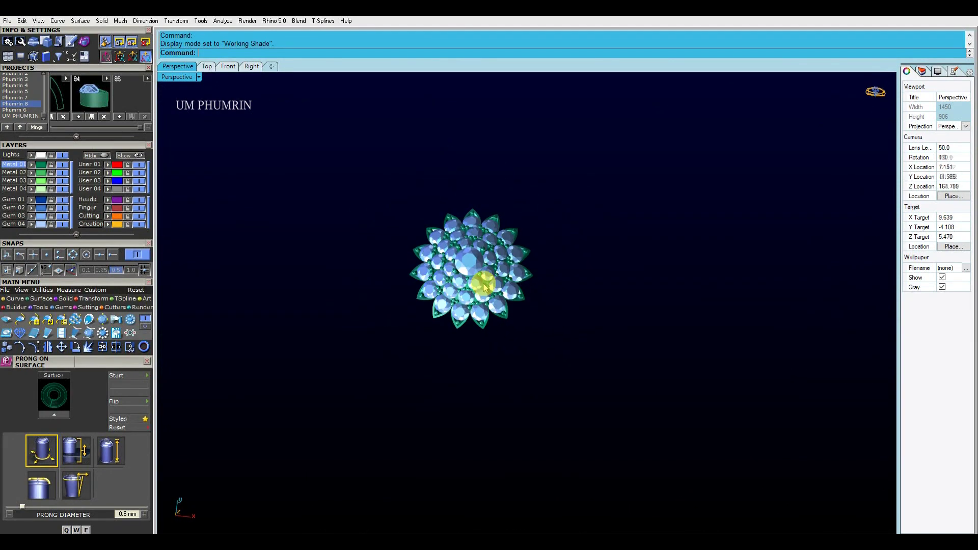
- Switch the viewport to Shaded and group the fifteen arrayed pieces
{"action": "right_click_drag", "start_coordinate": [506, 255], "coordinate": [524, 219]}
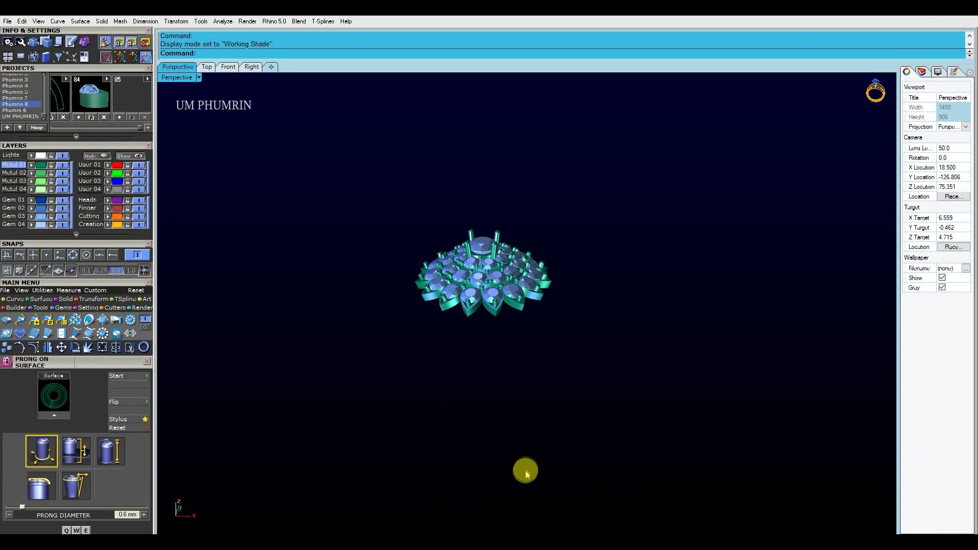
{"action": "left_click", "coordinate": [183, 88]}
{"action": "left_click", "coordinate": [229, 41]}
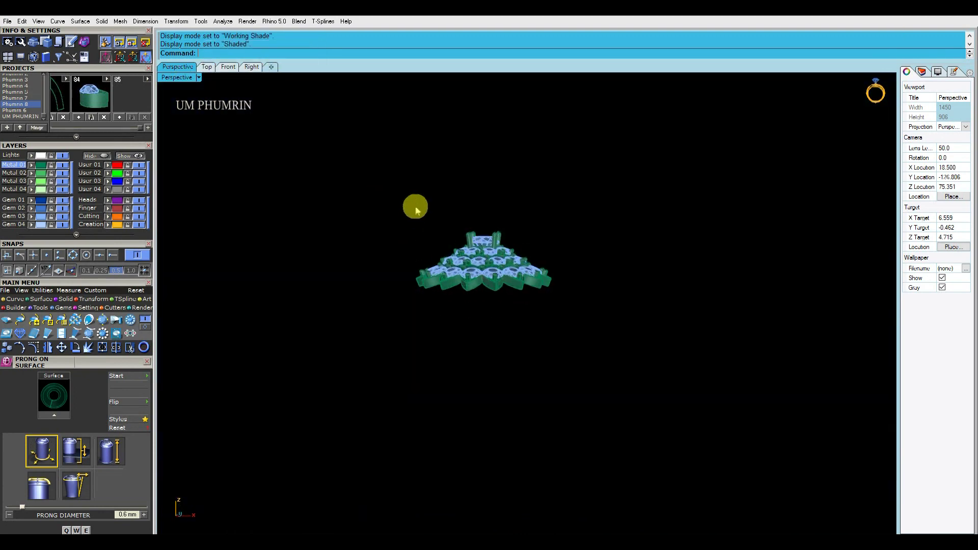
{"action": "scroll", "coordinate": [504, 247], "scroll_direction": "up", "scroll_amount": 3}
{"action": "left_click", "coordinate": [482, 246]}
{"action": "type", "text": "g"}
{"action": "key", "text": "Return"}
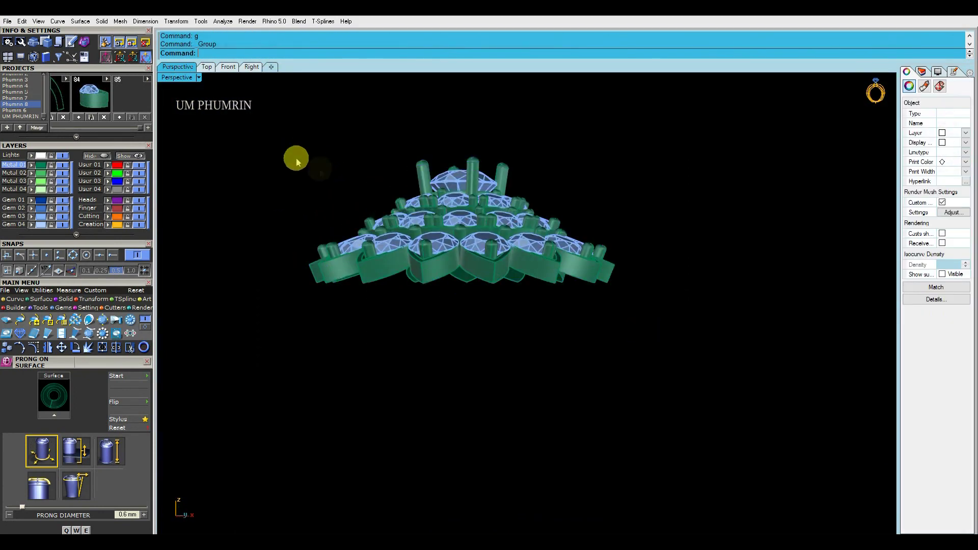
- In Front view, create a size 10 ring rail circle and raise the flower head above it
{"action": "left_click", "coordinate": [227, 68]}
{"action": "left_click", "coordinate": [142, 348]}
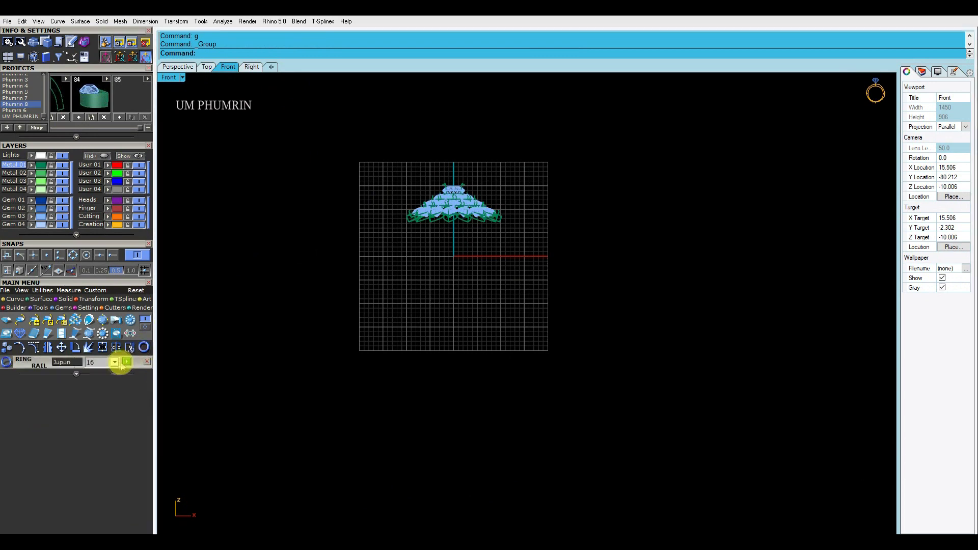
{"action": "left_click", "coordinate": [127, 362]}
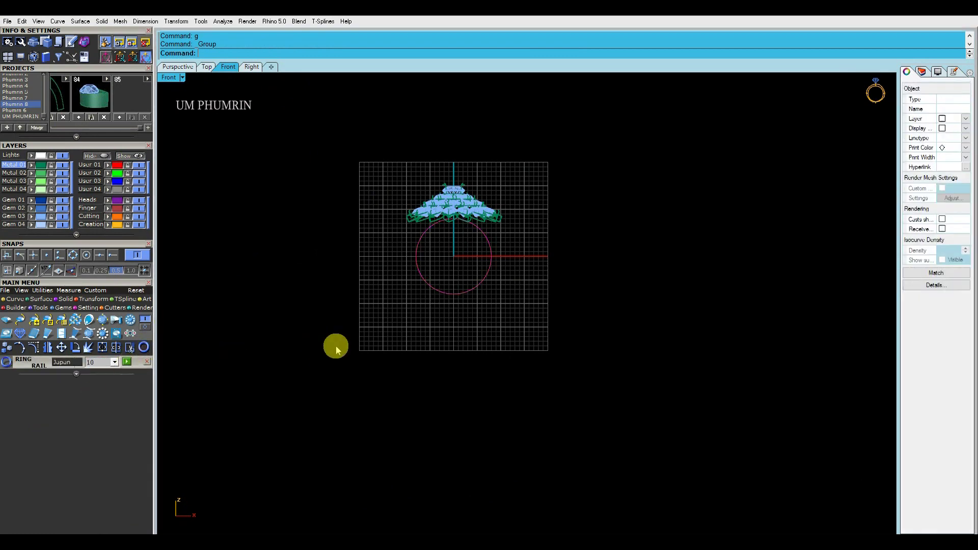
{"action": "left_click_drag", "start_coordinate": [334, 345], "coordinate": [567, 265]}
{"action": "left_click_drag", "start_coordinate": [450, 183], "coordinate": [612, 197]}
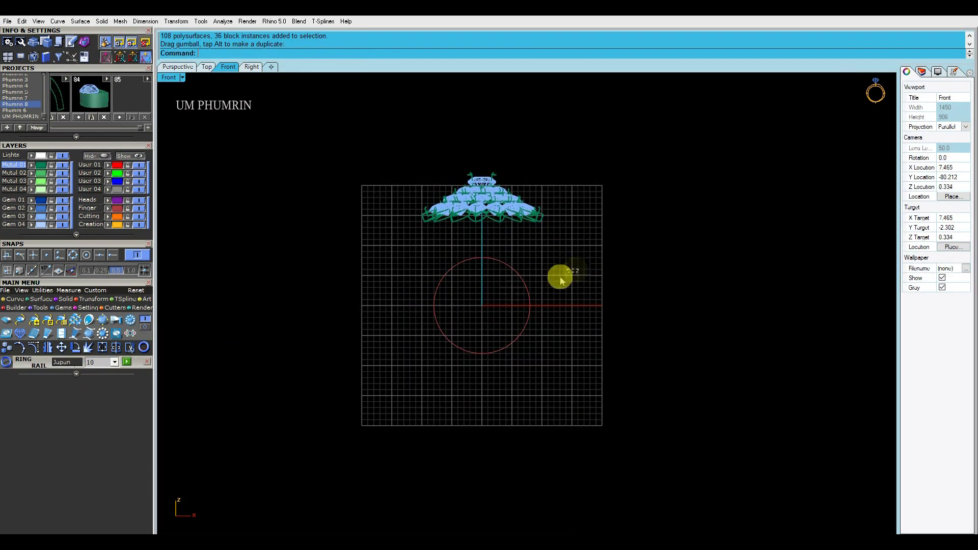
- Check the ring rail circle's placement under the head from Perspective, then return to Front view
{"action": "left_click", "coordinate": [468, 261]}
{"action": "scroll", "coordinate": [437, 287], "scroll_direction": "up", "scroll_amount": 2}
{"action": "scroll", "coordinate": [438, 287], "scroll_direction": "up", "scroll_amount": 2}
{"action": "left_click", "coordinate": [178, 67]}
{"action": "mouse_move", "coordinate": [513, 279]}
{"action": "right_mouse_down"}
{"action": "mouse_move", "coordinate": [520, 334]}
{"action": "mouse_move", "coordinate": [594, 214]}
{"action": "mouse_move", "coordinate": [505, 199]}
{"action": "mouse_move", "coordinate": [570, 209]}
{"action": "right_mouse_up"}
{"action": "left_click", "coordinate": [229, 67]}
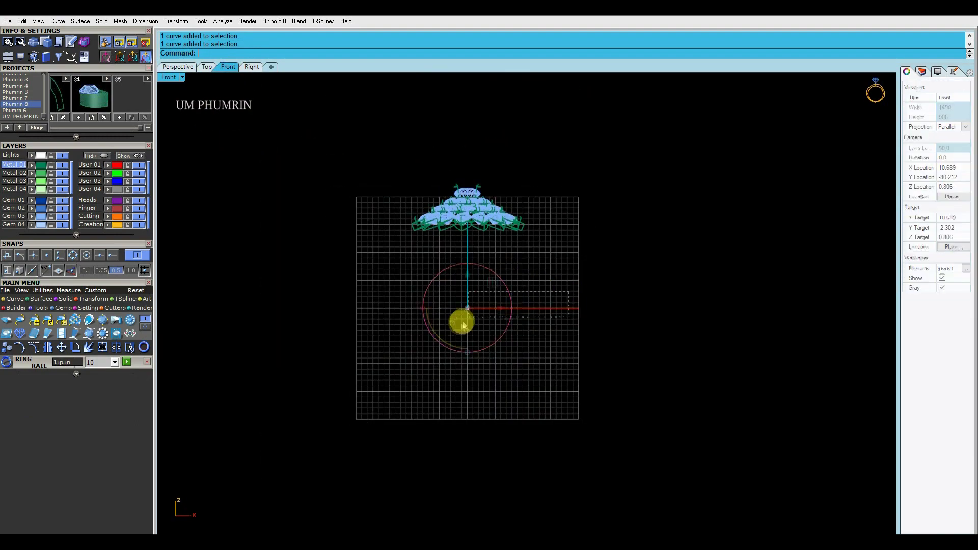
{"action": "left_click", "coordinate": [461, 323]}
{"action": "left_click", "coordinate": [591, 293]}
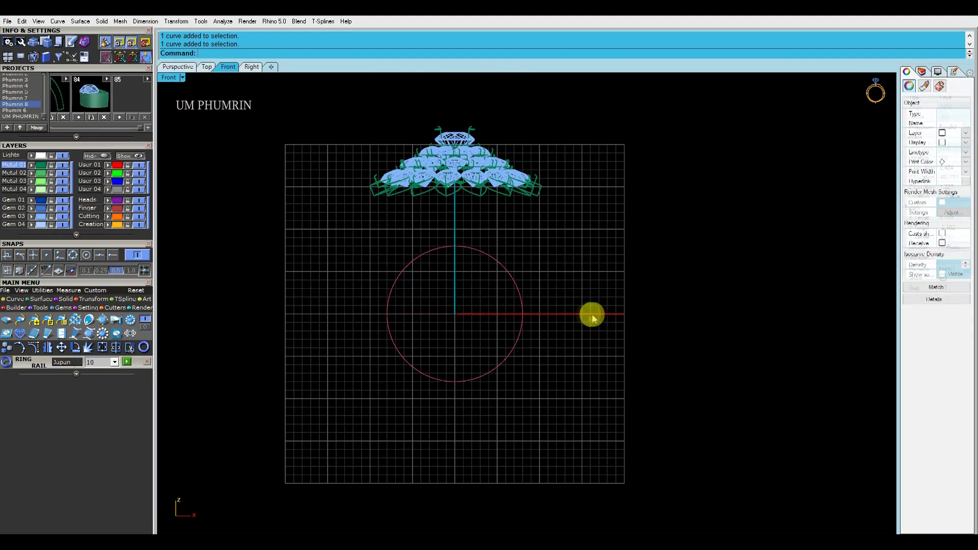
- Draw a short 1.5 line at the bottom of the ring rail circle
{"action": "type", "text": "l"}
{"action": "key", "text": "Return"}
{"action": "scroll", "coordinate": [559, 388], "scroll_direction": "down", "scroll_amount": 1}
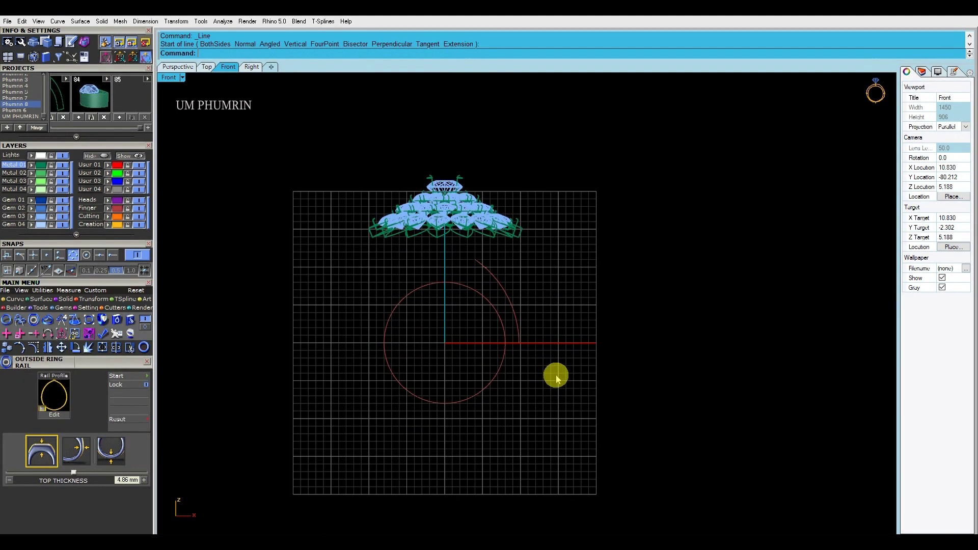
{"action": "scroll", "coordinate": [557, 375], "scroll_direction": "up", "scroll_amount": 3}
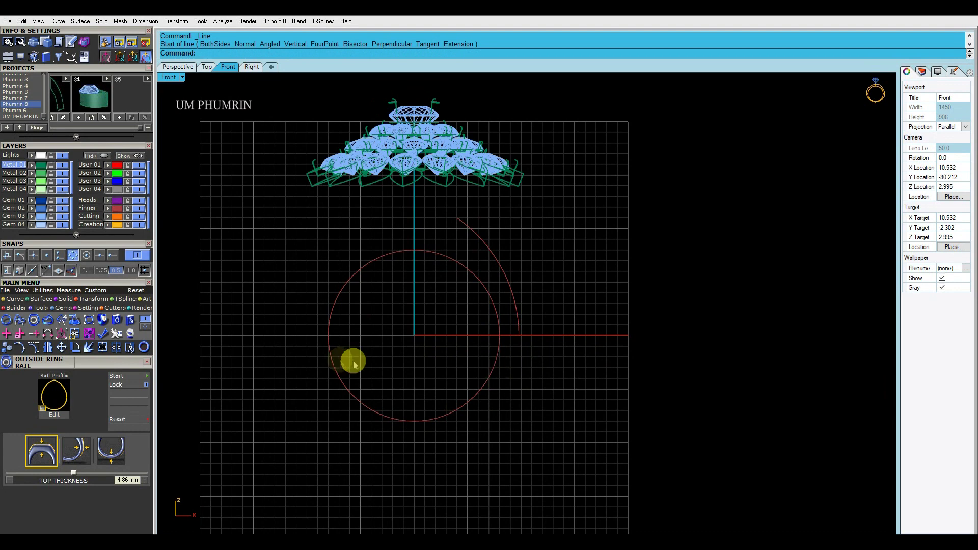
{"action": "left_click", "coordinate": [15, 299]}
{"action": "left_click", "coordinate": [20, 319]}
{"action": "type", "text": "1.5"}
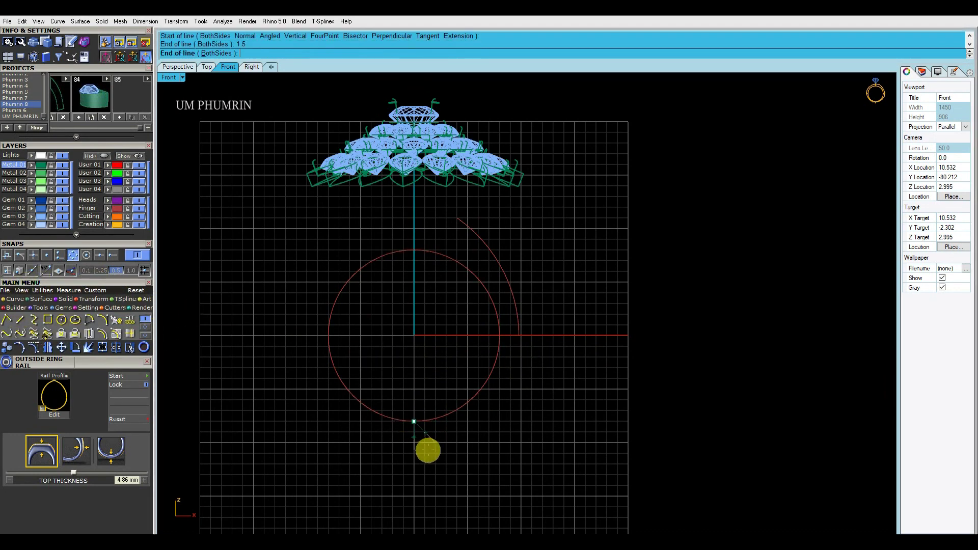
{"action": "key", "text": "Return"}
{"action": "left_click", "coordinate": [414, 421]}
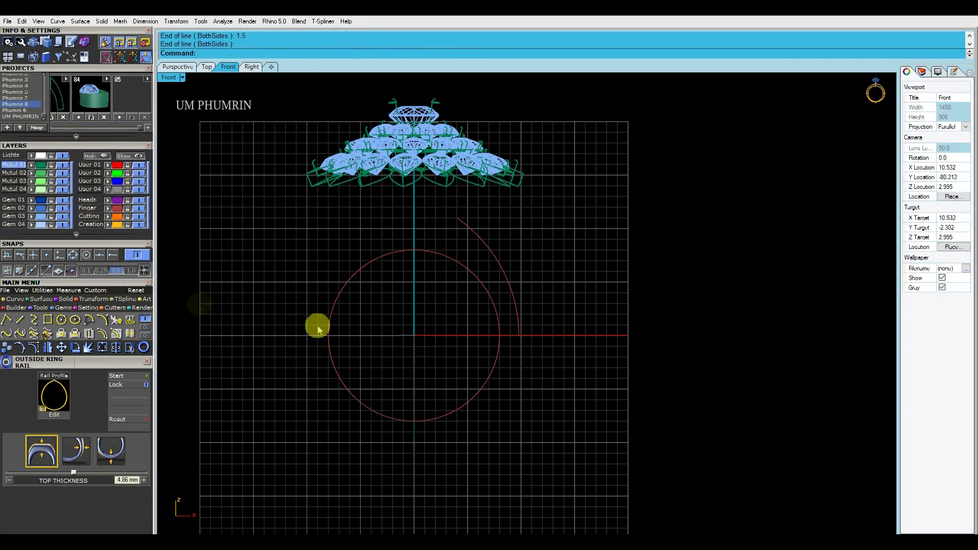
- Draw a small arc beside the line and join the two curves
{"action": "left_click", "coordinate": [101, 321]}
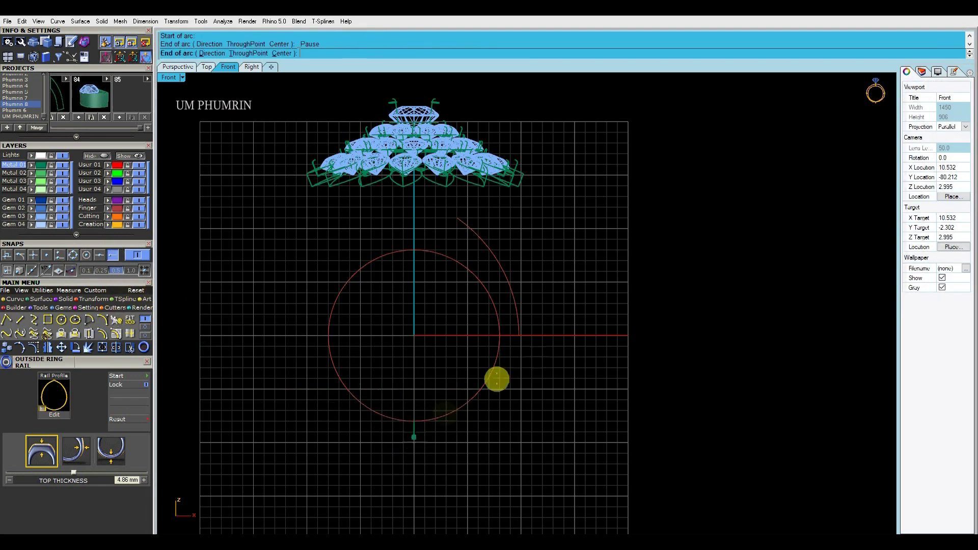
{"action": "left_click", "coordinate": [528, 424]}
{"action": "left_click_drag", "start_coordinate": [594, 371], "coordinate": [511, 323]}
{"action": "key", "text": "ctrl+j"}
{"action": "scroll", "coordinate": [537, 384], "scroll_direction": "up", "scroll_amount": 3}
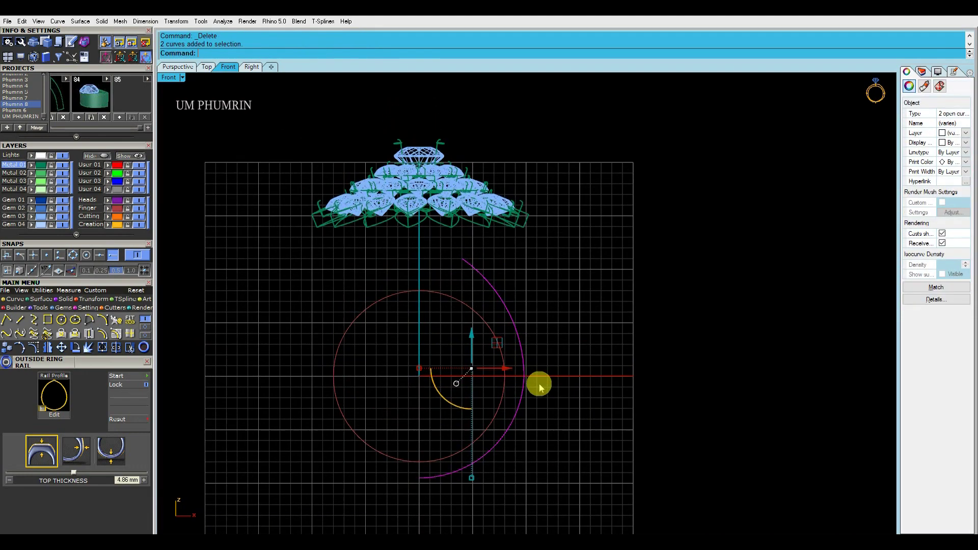
- Rebuild the curve with 7 points, then clear the selection
{"action": "scroll", "coordinate": [528, 383], "scroll_direction": "down", "scroll_amount": 2}
{"action": "key", "text": "ctrl+r"}
{"action": "double_click", "coordinate": [678, 224]}
{"action": "type", "text": "7"}
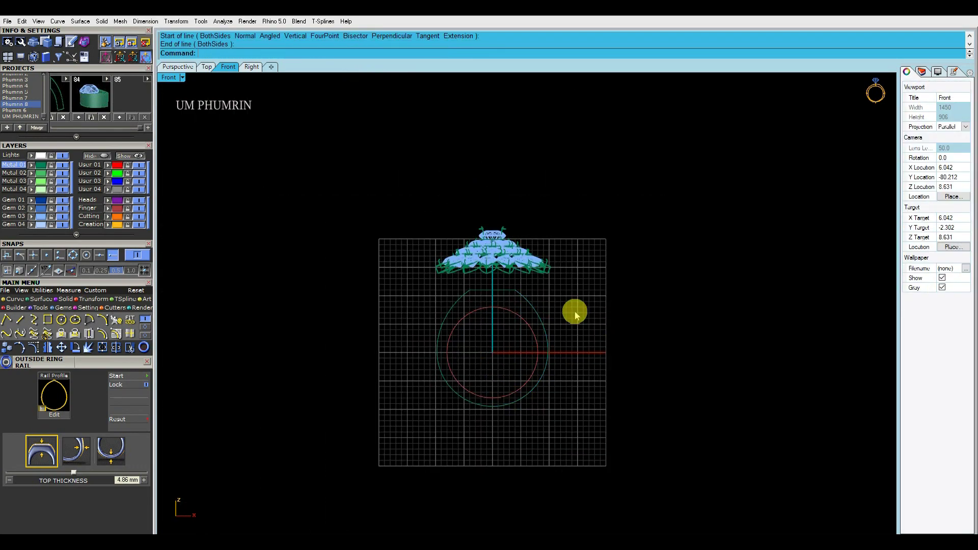
{"action": "left_click_drag", "start_coordinate": [576, 315], "coordinate": [338, 191]}
{"action": "scroll", "coordinate": [507, 227], "scroll_direction": "up", "scroll_amount": 3}
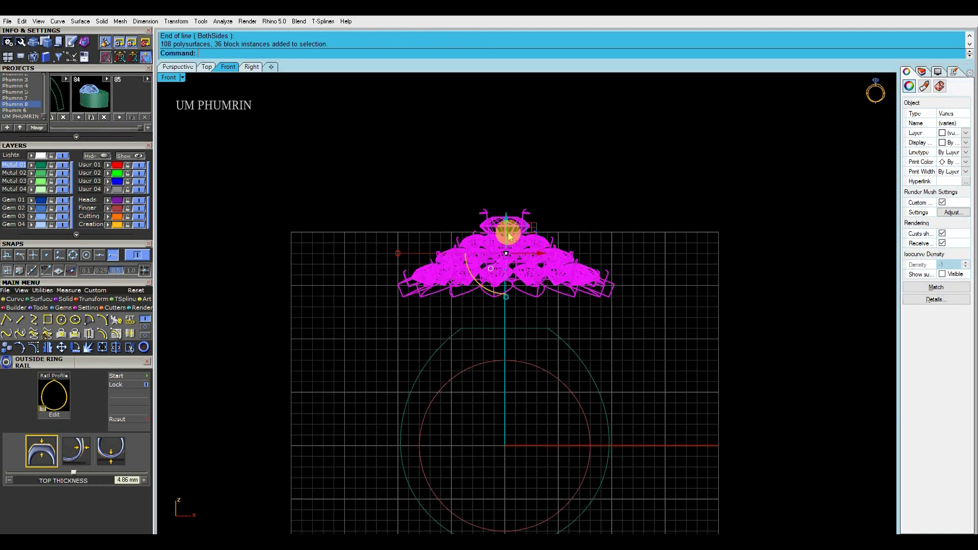
{"action": "scroll", "coordinate": [663, 231], "scroll_direction": "down", "scroll_amount": 3}
{"action": "key", "text": "Escape"}
- Offset the ring rail circle 0.3 outward with ff
{"action": "scroll", "coordinate": [577, 239], "scroll_direction": "up", "scroll_amount": 2}
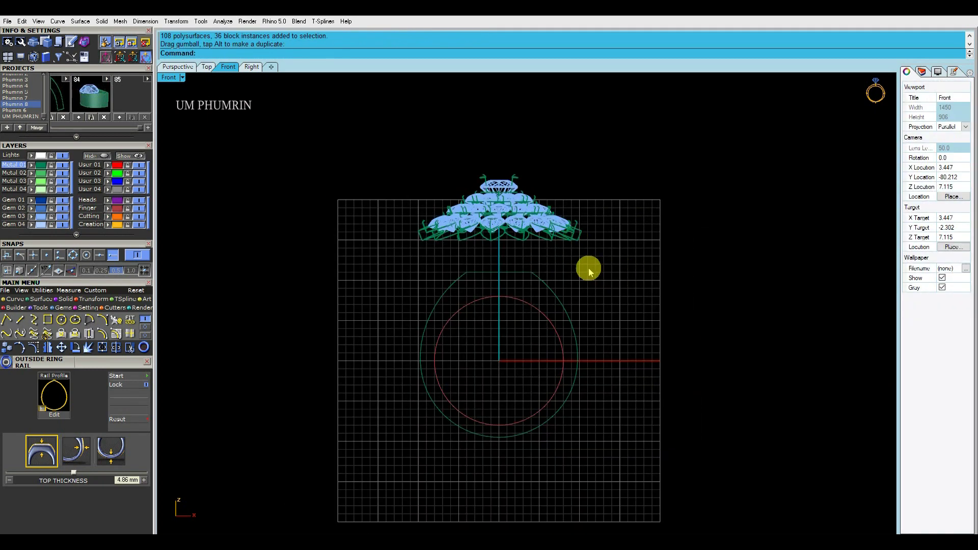
{"action": "scroll", "coordinate": [589, 269], "scroll_direction": "down", "scroll_amount": 1}
{"action": "scroll", "coordinate": [490, 282], "scroll_direction": "up", "scroll_amount": 3}
{"action": "scroll", "coordinate": [502, 306], "scroll_direction": "up", "scroll_amount": 2}
{"action": "left_click", "coordinate": [502, 304]}
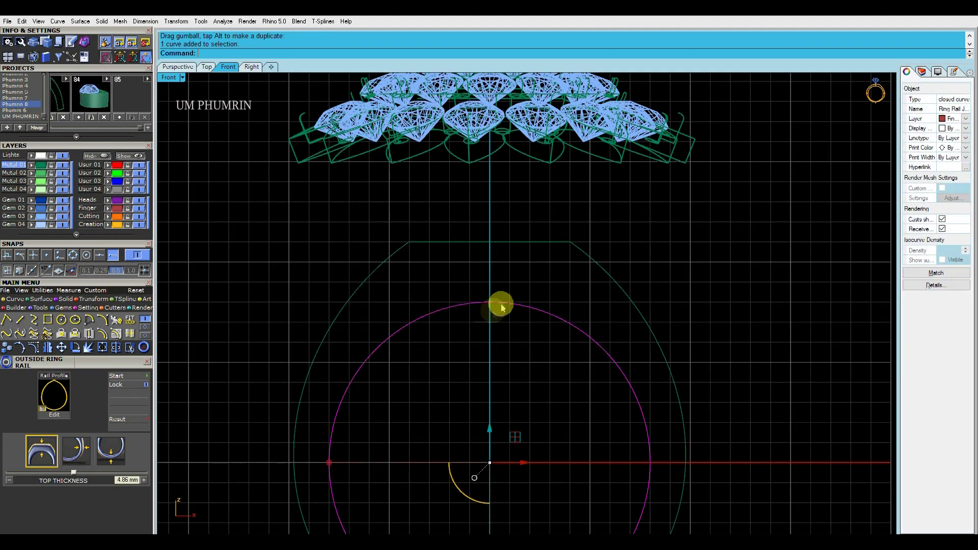
{"action": "scroll", "coordinate": [501, 306], "scroll_direction": "down", "scroll_amount": 1}
{"action": "type", "text": "ff"}
{"action": "key", "text": "Return"}
{"action": "left_click", "coordinate": [507, 254]}
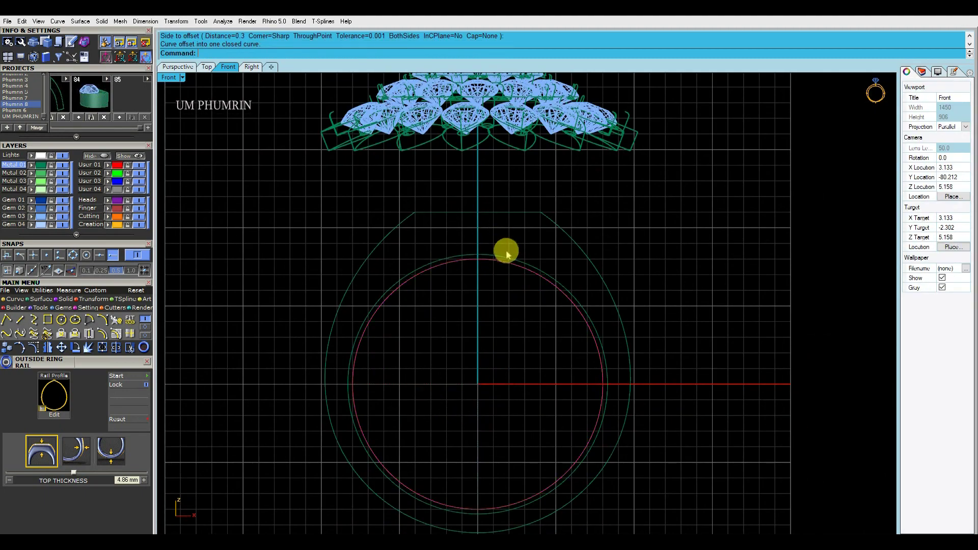
- Offset the rail circle again to make a second copy at 0.15
{"action": "type", "text": "ff"}
{"action": "key", "text": "Return"}
{"action": "key", "text": "Return"}
{"action": "left_click", "coordinate": [512, 234]}
{"action": "scroll", "coordinate": [511, 231], "scroll_direction": "up", "scroll_amount": 3}
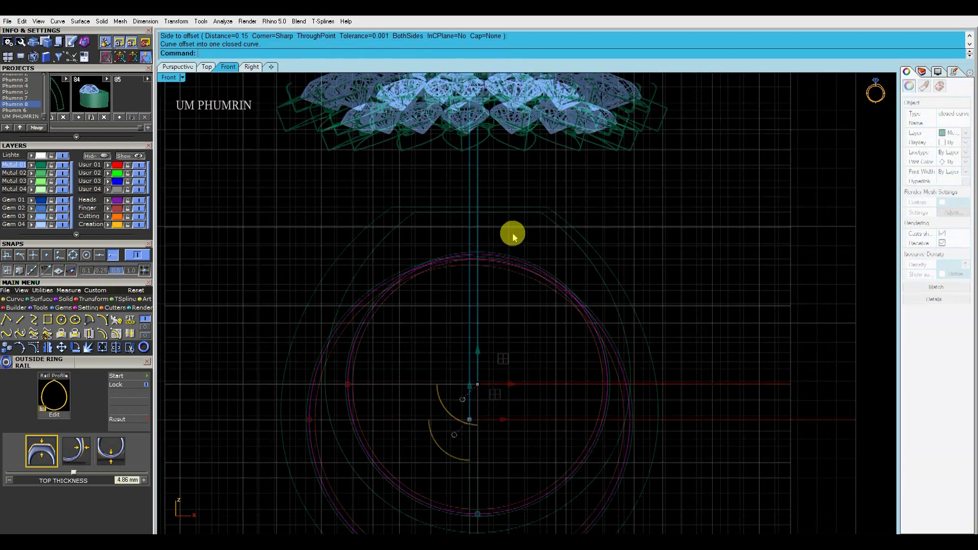
{"action": "scroll", "coordinate": [574, 189], "scroll_direction": "down", "scroll_amount": 2}
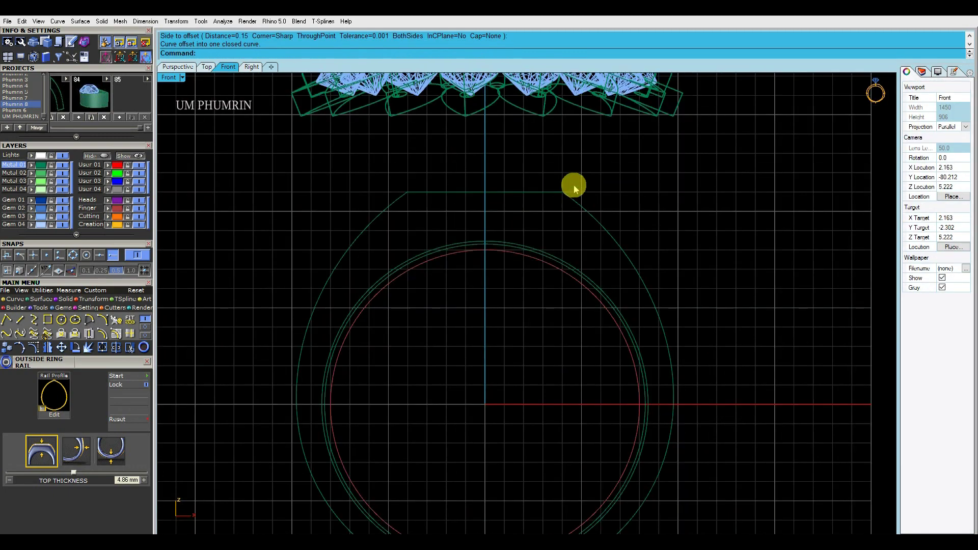
- Offset the outer shank outline inward twice
{"action": "left_click", "coordinate": [403, 193]}
{"action": "right_click_drag", "start_coordinate": [494, 220], "coordinate": [519, 215]}
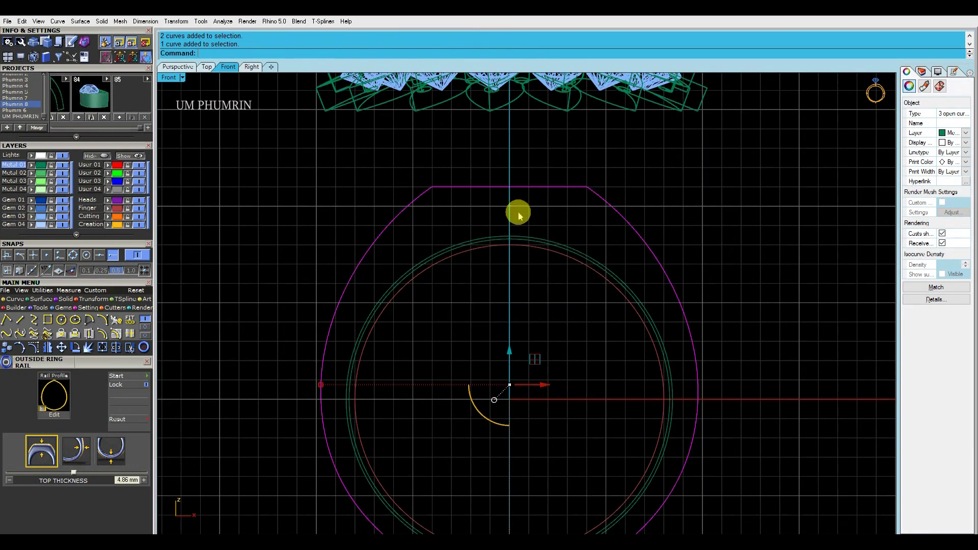
{"action": "type", "text": "ff"}
{"action": "key", "text": "Return"}
{"action": "left_click", "coordinate": [519, 213]}
{"action": "type", "text": "ff"}
{"action": "key", "text": "Return"}
{"action": "left_click", "coordinate": [527, 213]}
- Measure the shank's top thickness at 2.08
{"action": "type", "text": "f"}
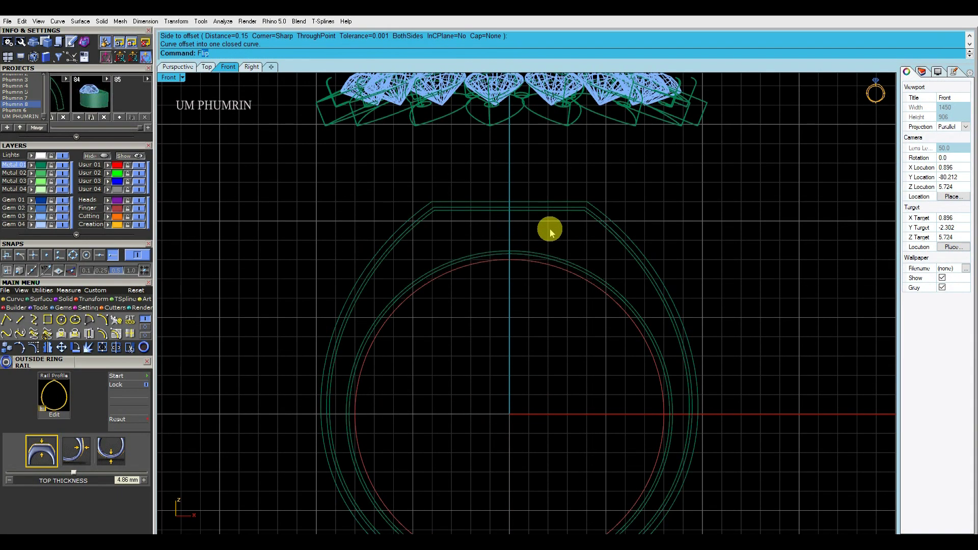
{"action": "scroll", "coordinate": [521, 252], "scroll_direction": "up", "scroll_amount": 3}
{"action": "left_click", "coordinate": [517, 179]}
{"action": "scroll", "coordinate": [518, 179], "scroll_direction": "down", "scroll_amount": 3}
{"action": "scroll", "coordinate": [589, 211], "scroll_direction": "down", "scroll_amount": 2}
- In Perspective, delete the outer ring curve
{"action": "left_click", "coordinate": [177, 67]}
{"action": "mouse_move", "coordinate": [553, 236]}
{"action": "right_mouse_down"}
{"action": "mouse_move", "coordinate": [497, 226]}
{"action": "mouse_move", "coordinate": [622, 226]}
{"action": "mouse_move", "coordinate": [555, 236]}
{"action": "mouse_move", "coordinate": [544, 209]}
{"action": "mouse_move", "coordinate": [511, 208]}
{"action": "mouse_move", "coordinate": [552, 225]}
{"action": "mouse_move", "coordinate": [528, 247]}
{"action": "right_mouse_up"}
{"action": "scroll", "coordinate": [555, 236], "scroll_direction": "up", "scroll_amount": 2}
{"action": "left_click", "coordinate": [531, 239]}
{"action": "key", "text": "Delete"}
- Extrude the remaining ring curve both sides into a cylinder
{"action": "left_click", "coordinate": [509, 238]}
{"action": "type", "text": "ExtrudeCrv"}
{"action": "key", "text": "Return"}
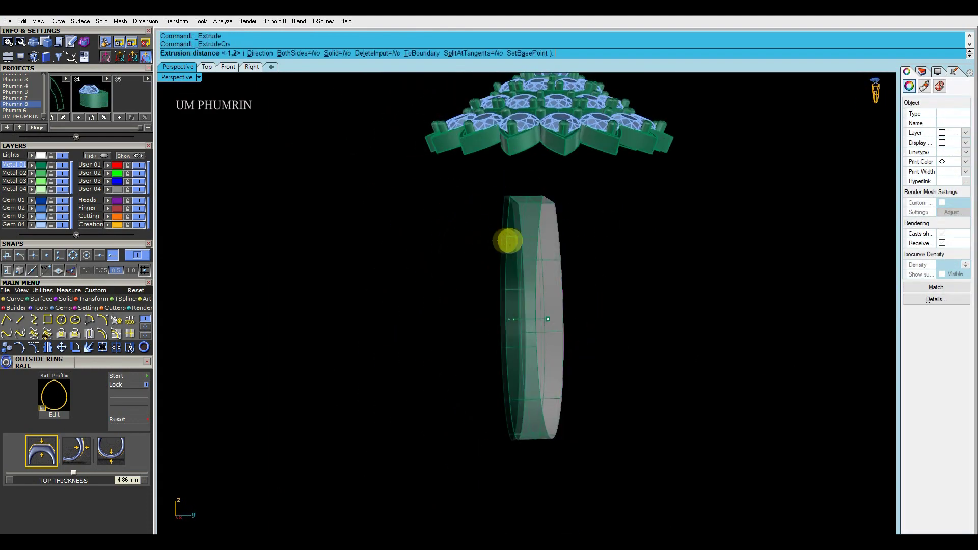
{"action": "left_click", "coordinate": [321, 52]}
{"action": "left_click", "coordinate": [437, 168]}
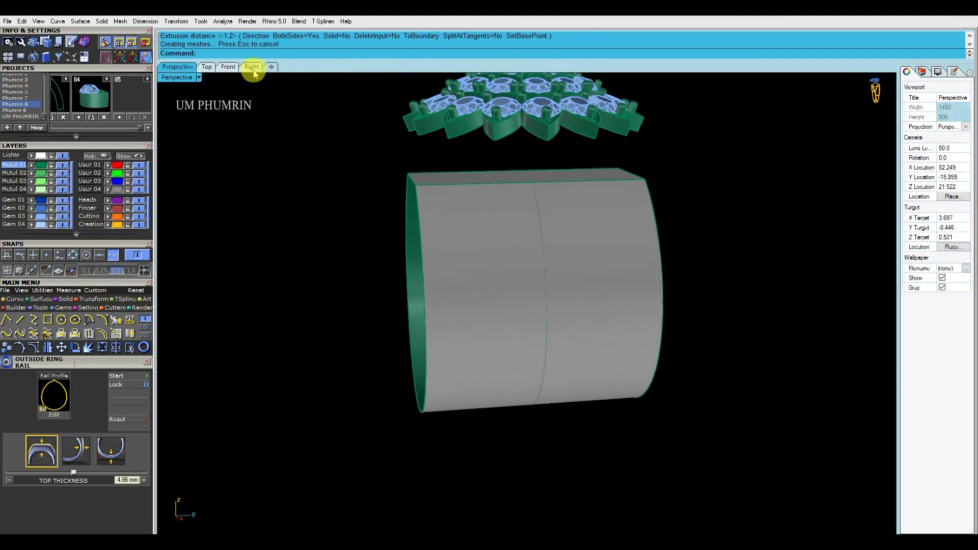
{"action": "left_click", "coordinate": [252, 67]}
{"action": "scroll", "coordinate": [476, 194], "scroll_direction": "down", "scroll_amount": 3}
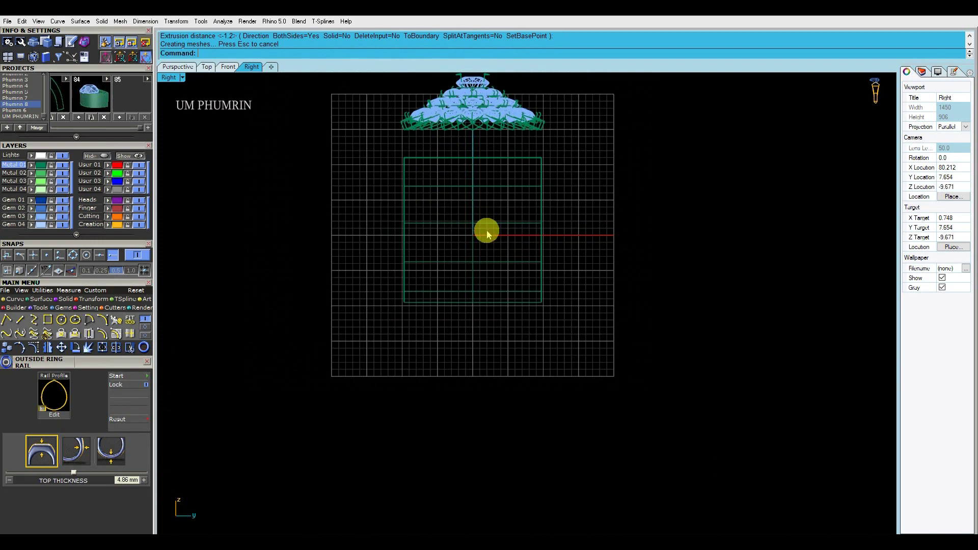
{"action": "left_click", "coordinate": [186, 72]}
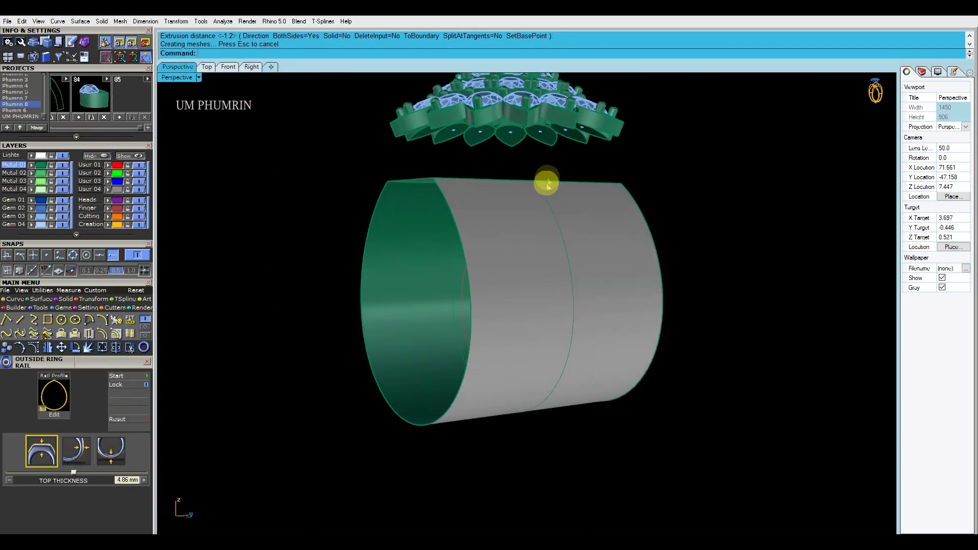
- Cap the cylinder and subtract the inner cylinder to leave a hollow band
{"action": "left_click", "coordinate": [534, 165]}
{"action": "left_click", "coordinate": [459, 192]}
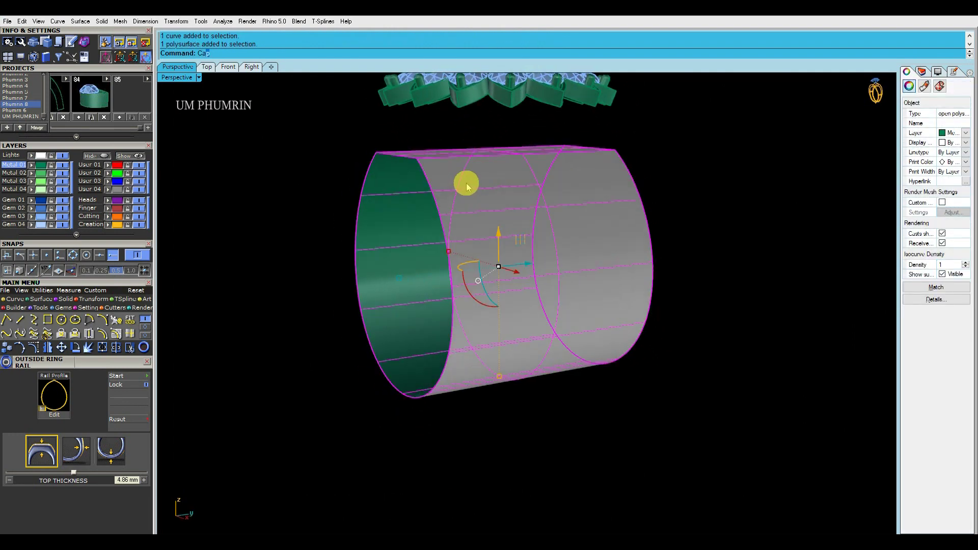
{"action": "type", "text": "p"}
{"action": "key", "text": "Return"}
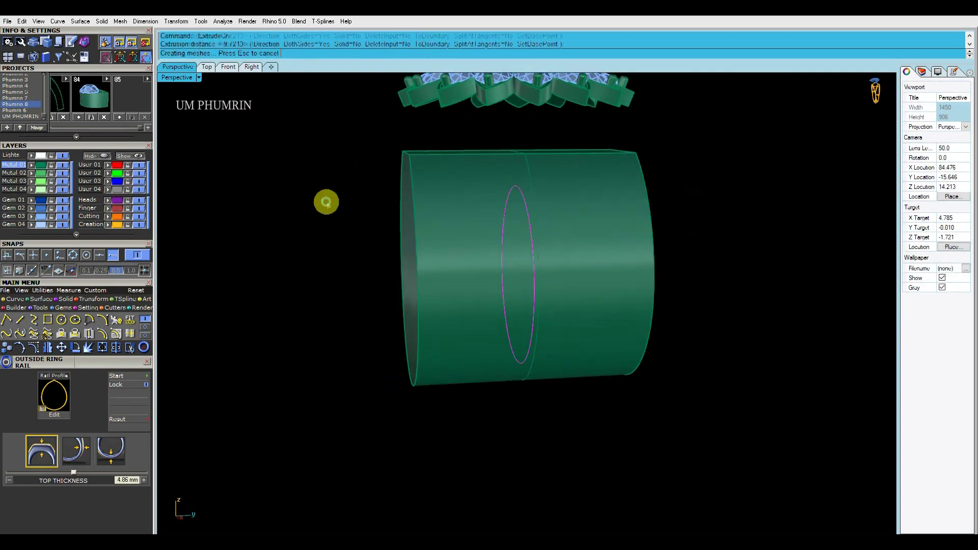
{"action": "left_click", "coordinate": [454, 194]}
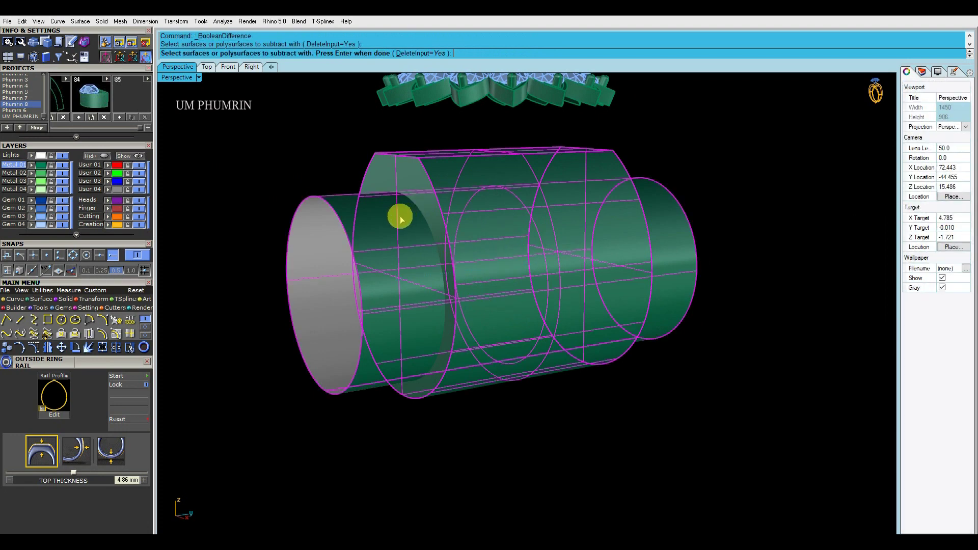
{"action": "left_click", "coordinate": [400, 214]}
{"action": "key", "text": "Return"}
{"action": "right_click_drag", "start_coordinate": [365, 170], "coordinate": [503, 153]}
- Inspect the ring band from the Front and Perspective views
{"action": "left_click", "coordinate": [228, 67]}
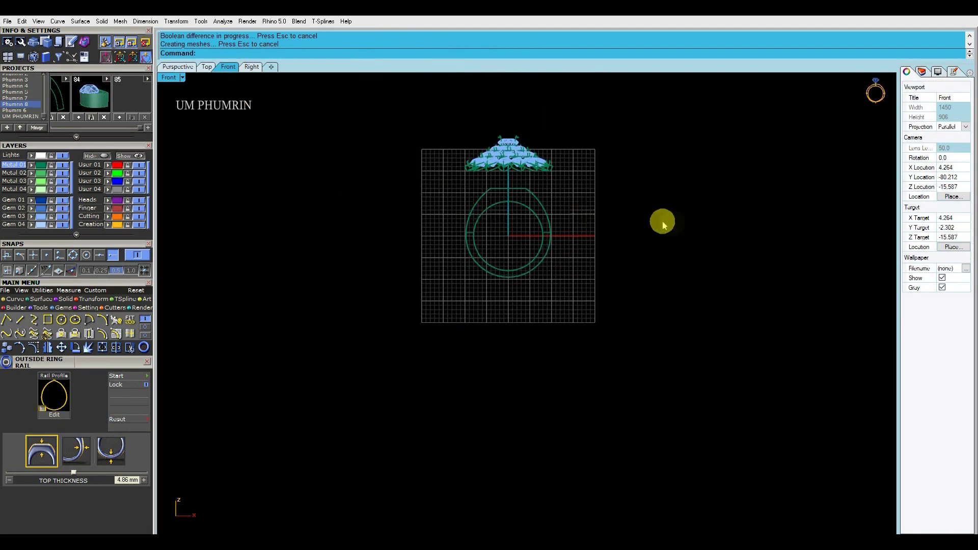
{"action": "left_click", "coordinate": [178, 66]}
{"action": "mouse_move", "coordinate": [448, 207]}
{"action": "right_mouse_down"}
{"action": "mouse_move", "coordinate": [465, 251]}
{"action": "mouse_move", "coordinate": [519, 260]}
{"action": "mouse_move", "coordinate": [542, 234]}
{"action": "mouse_move", "coordinate": [634, 223]}
{"action": "mouse_move", "coordinate": [581, 243]}
{"action": "mouse_move", "coordinate": [476, 216]}
{"action": "mouse_move", "coordinate": [537, 204]}
{"action": "right_mouse_up"}
{"action": "key", "text": "ctrl+F3"}
{"action": "left_click", "coordinate": [185, 67]}
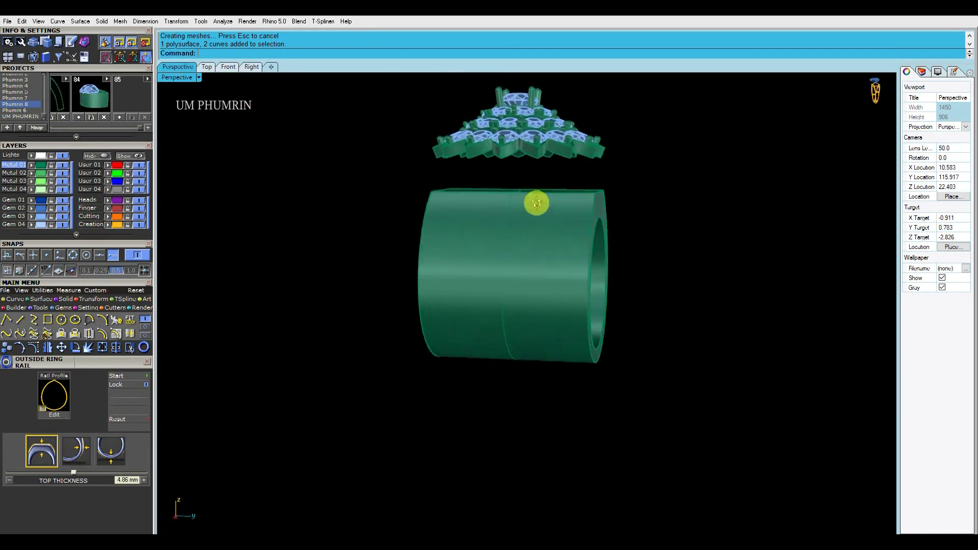
- In Right view, begin an interpolated support curve (L2) with its first point
{"action": "left_click", "coordinate": [227, 67]}
{"action": "left_click", "coordinate": [251, 67]}
{"action": "scroll", "coordinate": [469, 183], "scroll_direction": "up", "scroll_amount": 1}
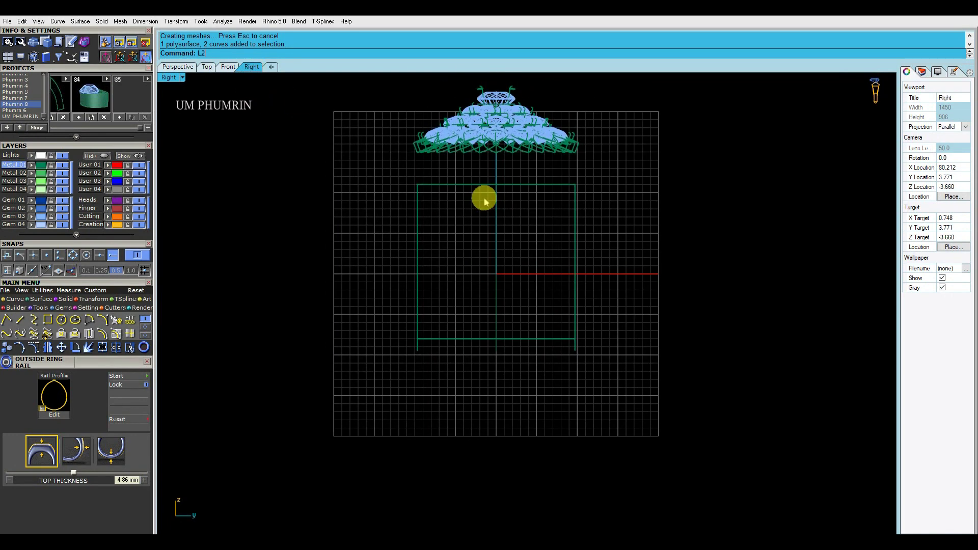
{"action": "type", "text": "L2"}
{"action": "key", "text": "Return"}
{"action": "scroll", "coordinate": [467, 180], "scroll_direction": "up", "scroll_amount": 2}
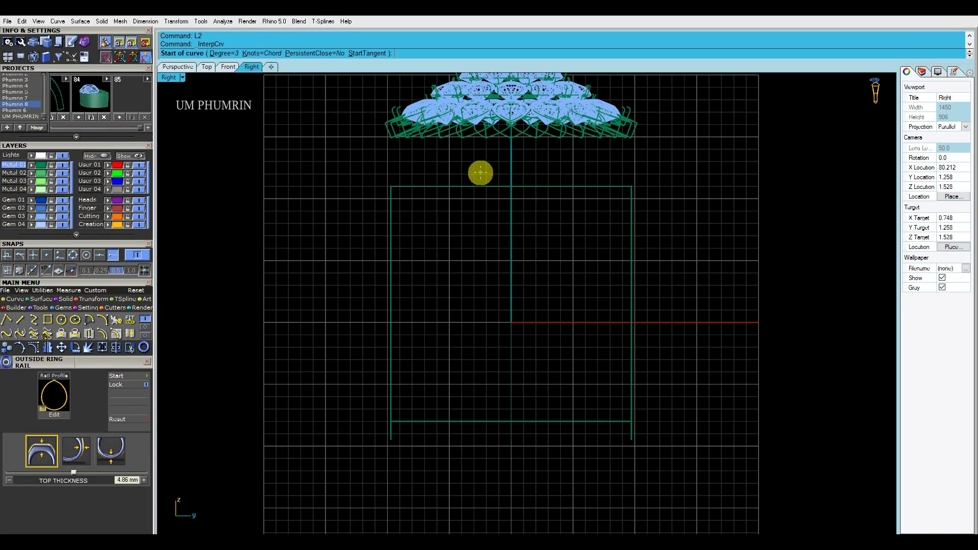
{"action": "left_click", "coordinate": [442, 253]}
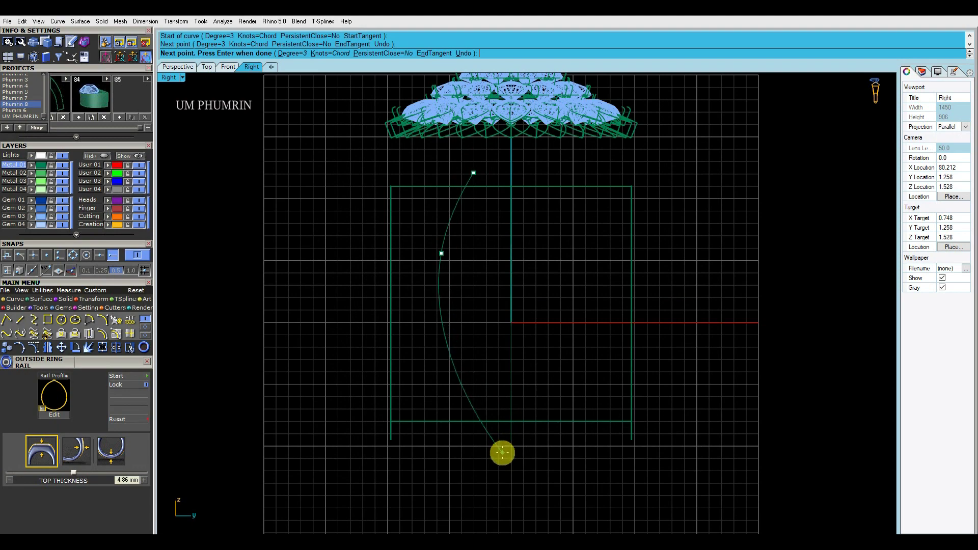
- Finish the support curve, rebuild it with evenly spaced points, and nudge one point
{"action": "key", "text": "Return"}
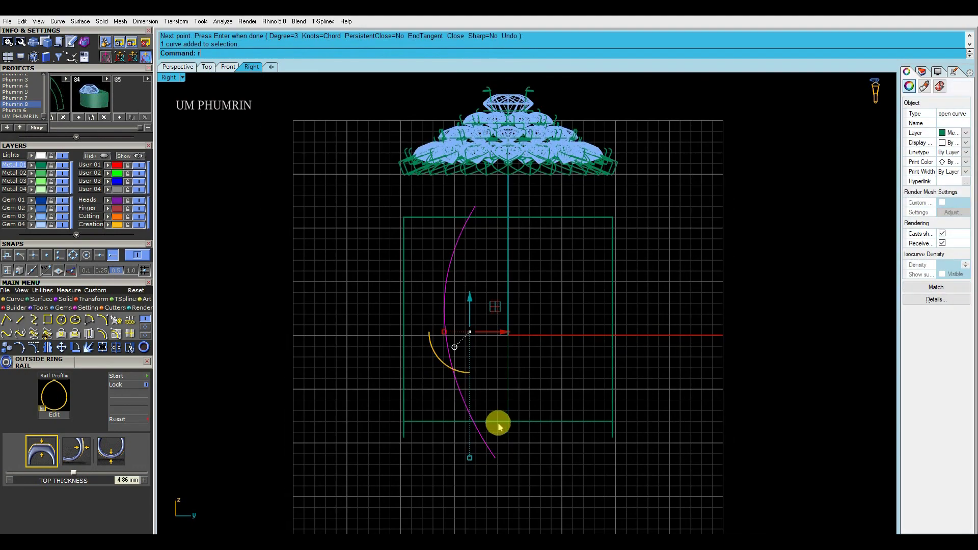
{"action": "key", "text": "Return"}
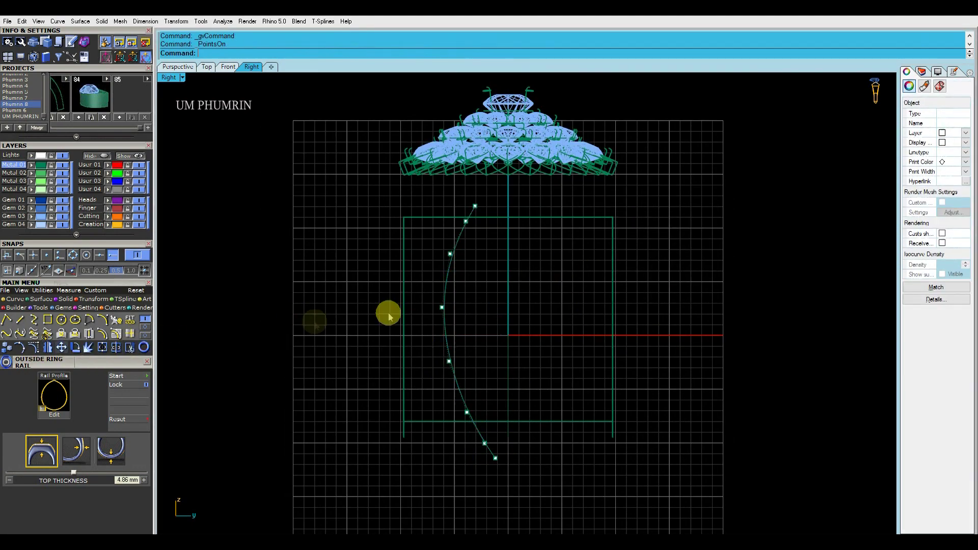
{"action": "scroll", "coordinate": [465, 232], "scroll_direction": "up", "scroll_amount": 2}
{"action": "scroll", "coordinate": [467, 237], "scroll_direction": "down", "scroll_amount": 1}
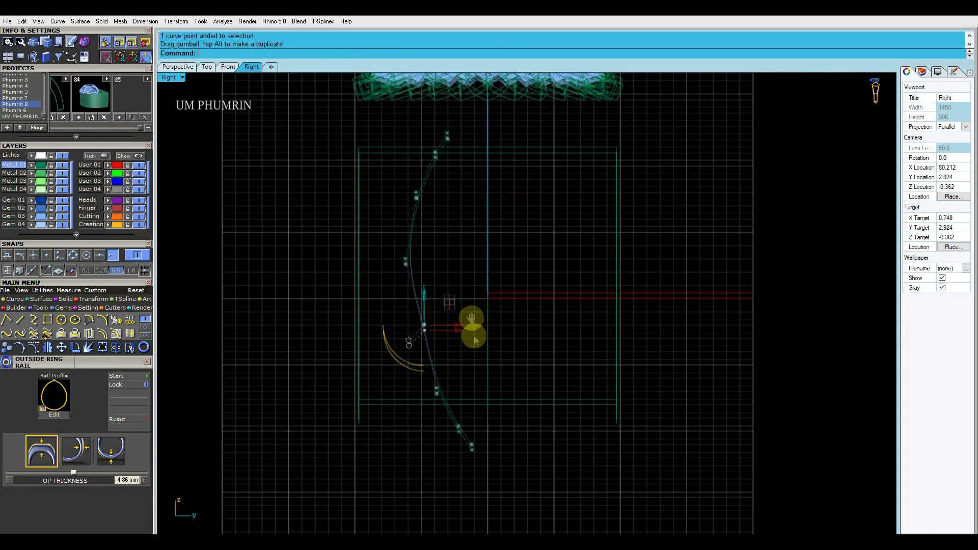
{"action": "right_click_drag", "start_coordinate": [472, 356], "coordinate": [448, 341]}
- Shade the side view and lock the ring band in place
{"action": "left_click", "coordinate": [169, 77]}
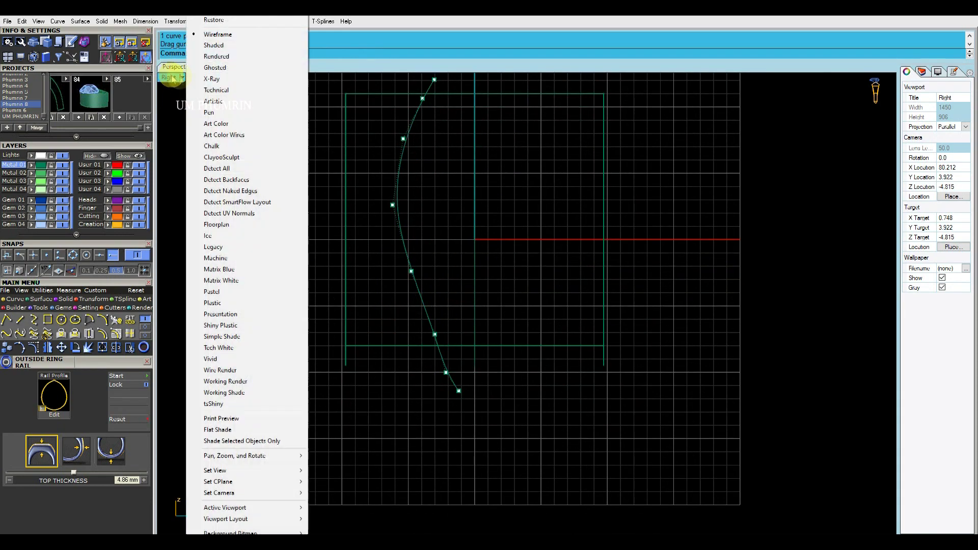
{"action": "left_click", "coordinate": [219, 31]}
{"action": "left_click", "coordinate": [367, 337]}
{"action": "key", "text": "ctrl+l"}
{"action": "left_click", "coordinate": [460, 277]}
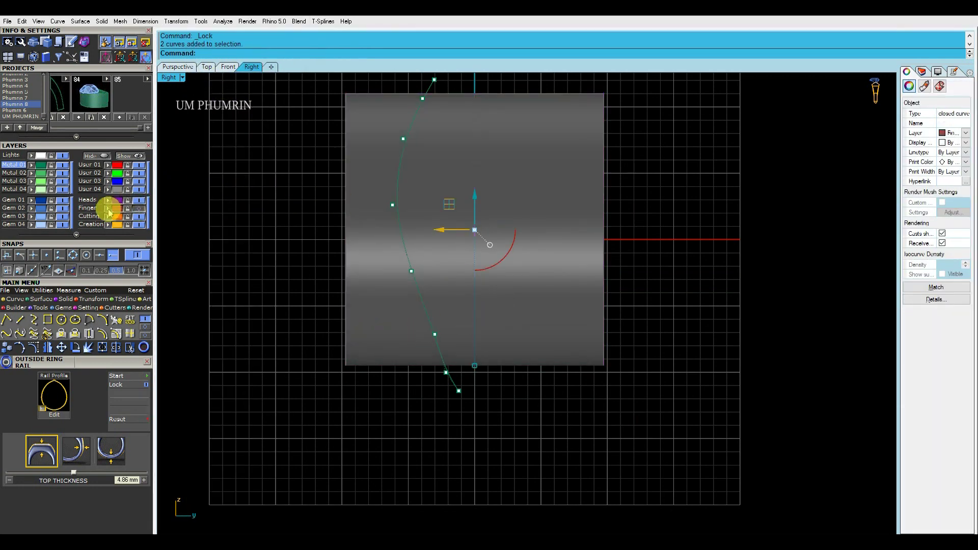
{"action": "left_click", "coordinate": [451, 284]}
- Select the control points near the cutter curve's lower end
{"action": "left_click", "coordinate": [441, 371]}
{"action": "scroll", "coordinate": [441, 372], "scroll_direction": "up", "scroll_amount": 2}
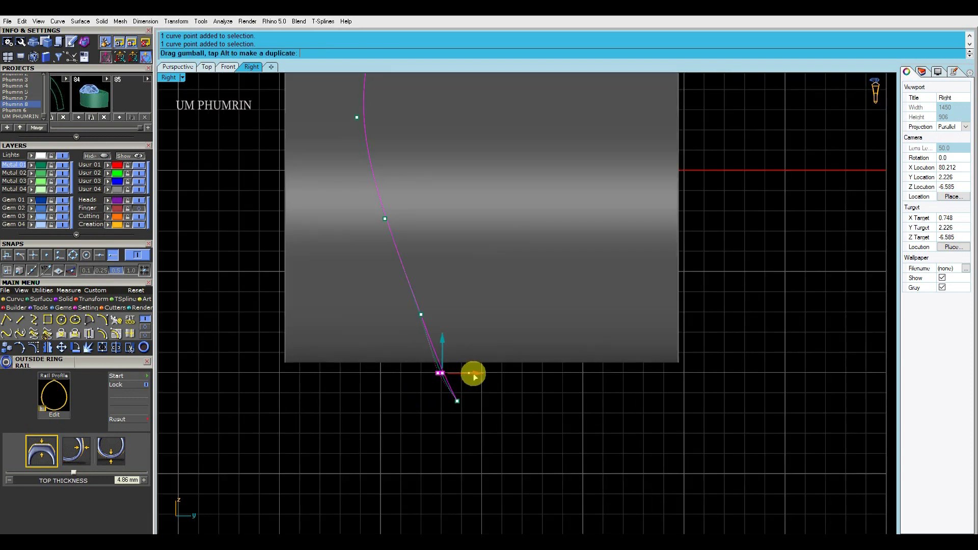
{"action": "left_click_drag", "start_coordinate": [487, 407], "coordinate": [479, 403]}
{"action": "scroll", "coordinate": [478, 403], "scroll_direction": "up", "scroll_amount": 2}
{"action": "scroll", "coordinate": [499, 385], "scroll_direction": "down", "scroll_amount": 5}
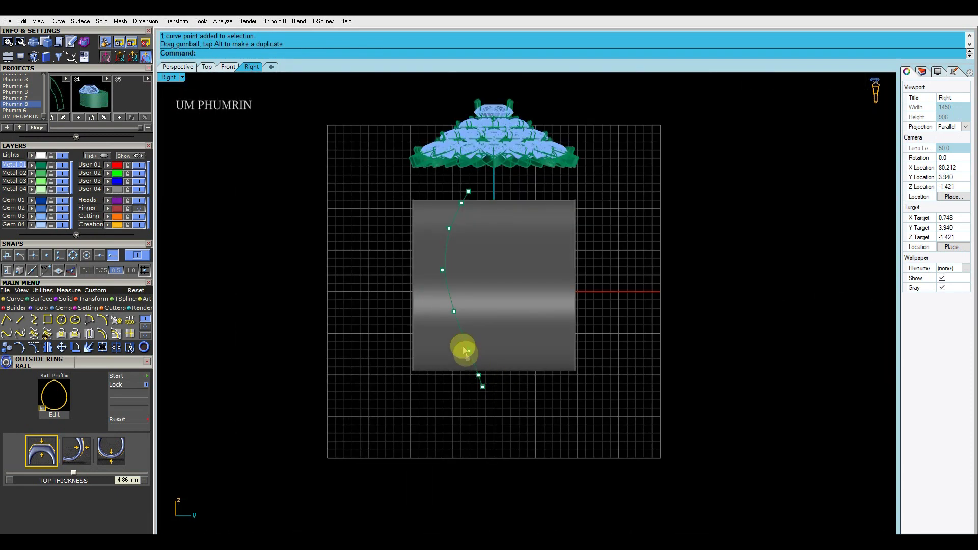
{"action": "scroll", "coordinate": [462, 340], "scroll_direction": "up", "scroll_amount": 2}
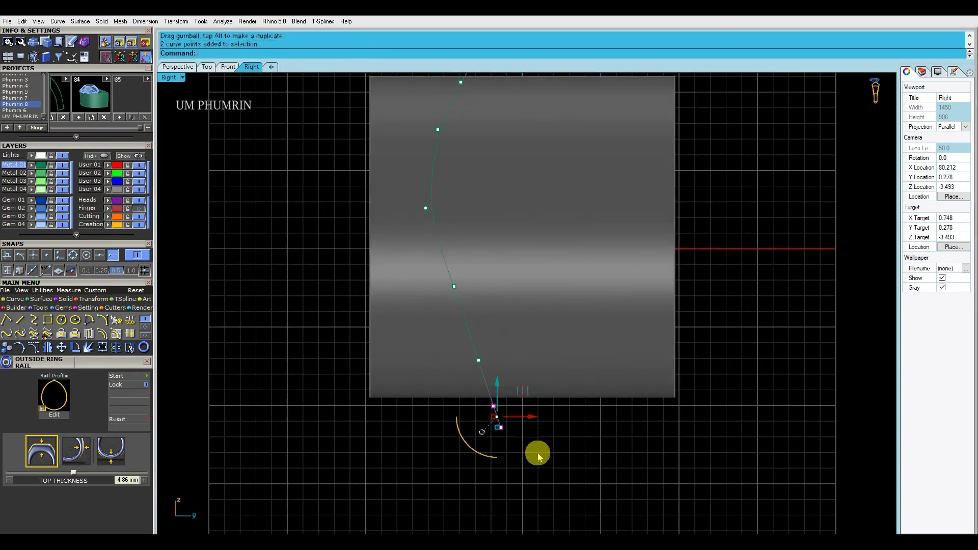
{"action": "left_click_drag", "start_coordinate": [545, 461], "coordinate": [520, 409]}
{"action": "left_click", "coordinate": [447, 283]}
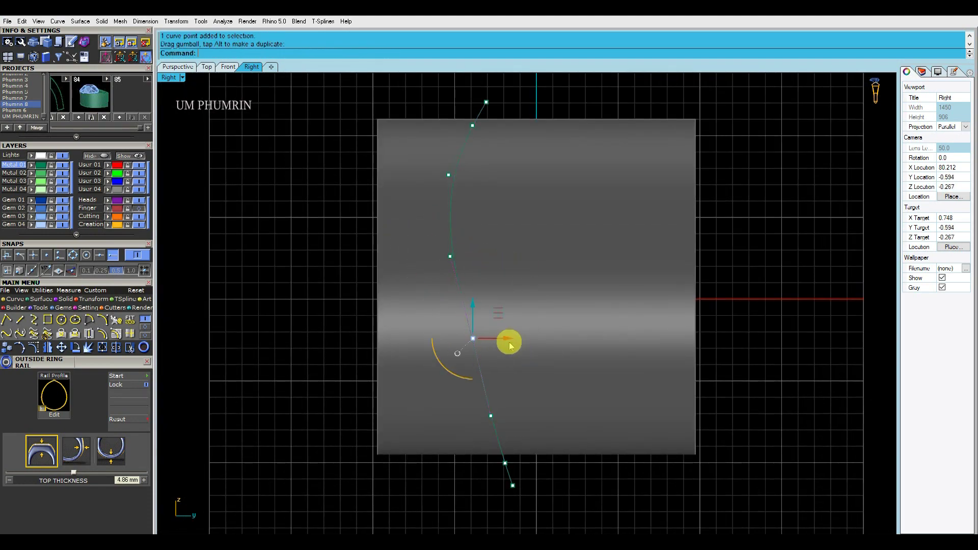
- Reshape the cutter curve's lower end by moving its points
{"action": "left_click_drag", "start_coordinate": [507, 416], "coordinate": [517, 434]}
{"action": "scroll", "coordinate": [491, 432], "scroll_direction": "up", "scroll_amount": 2}
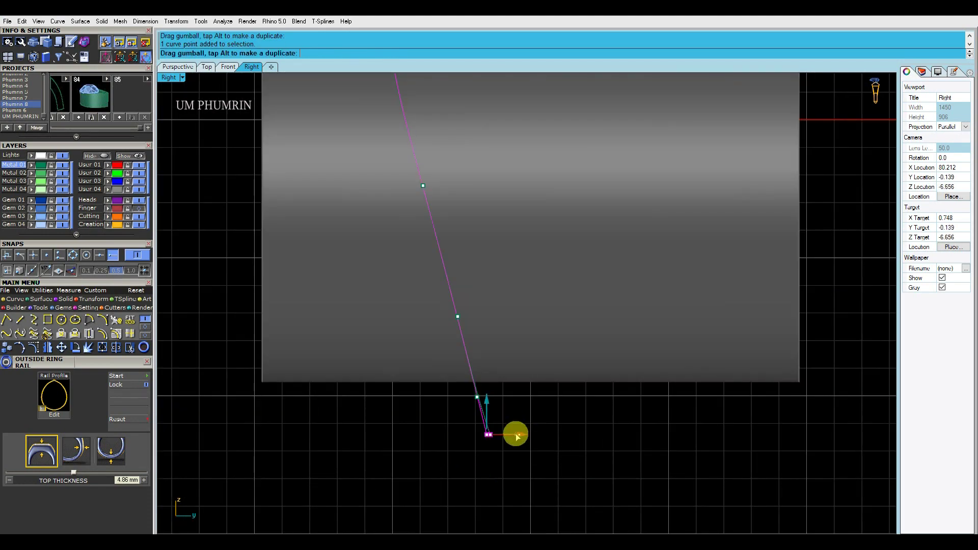
{"action": "scroll", "coordinate": [549, 432], "scroll_direction": "down", "scroll_amount": 3}
{"action": "left_click_drag", "start_coordinate": [444, 357], "coordinate": [484, 408]}
{"action": "scroll", "coordinate": [479, 399], "scroll_direction": "up", "scroll_amount": 2}
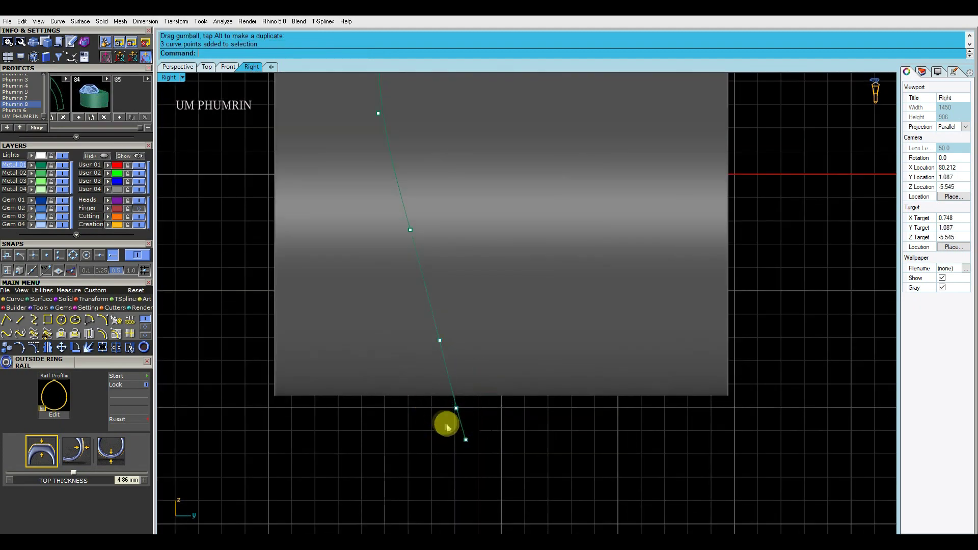
{"action": "left_click", "coordinate": [466, 439]}
{"action": "scroll", "coordinate": [484, 443], "scroll_direction": "up", "scroll_amount": 3}
{"action": "scroll", "coordinate": [481, 440], "scroll_direction": "down", "scroll_amount": 3}
{"action": "scroll", "coordinate": [557, 443], "scroll_direction": "down", "scroll_amount": 2}
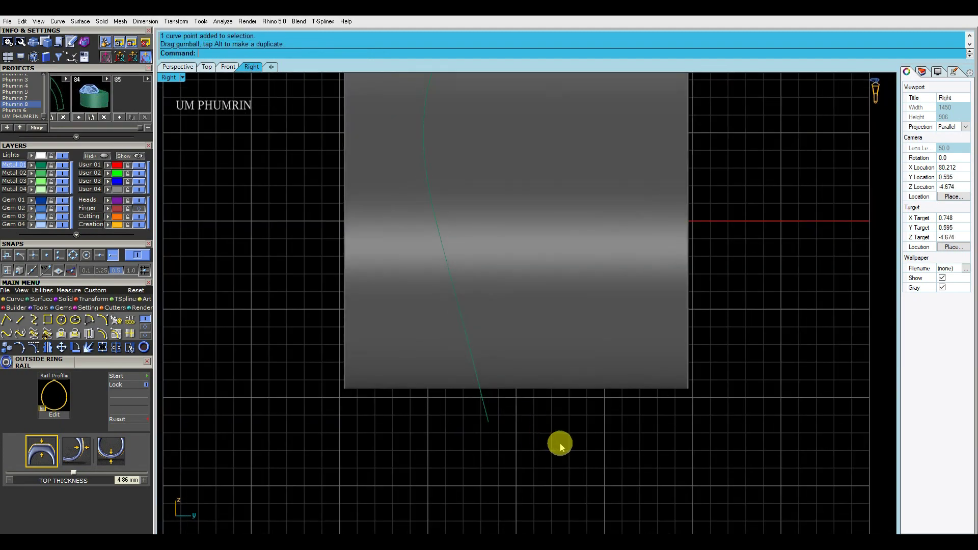
- Mirror the cutting curve across the vertical axis
{"action": "key", "text": "Return"}
{"action": "scroll", "coordinate": [506, 406], "scroll_direction": "down", "scroll_amount": 1}
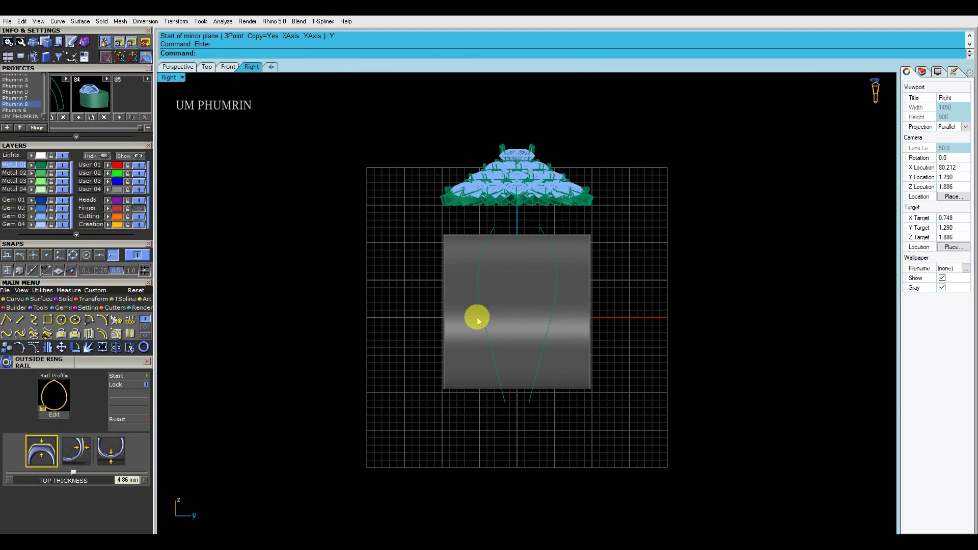
{"action": "key", "text": "ctrl+Tab"}
{"action": "left_click", "coordinate": [470, 298]}
{"action": "right_click_drag", "start_coordinate": [470, 297], "coordinate": [419, 291]}
- Subtract the mirrored cutting surfaces from the shank with BooleanDifference (bd)
{"action": "left_click", "coordinate": [462, 291]}
{"action": "type", "text": "bd"}
{"action": "key", "text": "Return"}
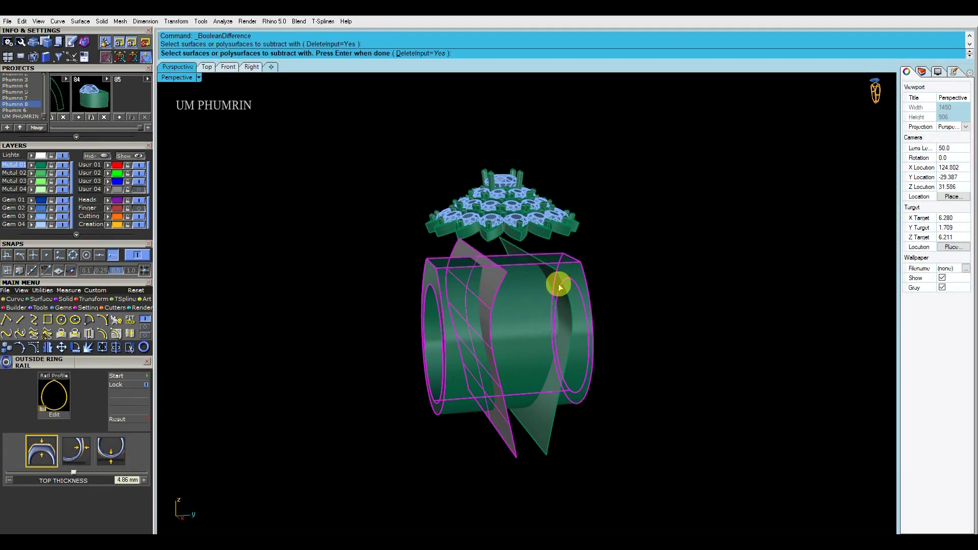
{"action": "left_click", "coordinate": [561, 288]}
{"action": "key", "text": "Return"}
- Orbit and switch between Perspective and Front views to check the tapered shank
{"action": "right_click_drag", "start_coordinate": [601, 280], "coordinate": [657, 301]}
{"action": "left_click", "coordinate": [229, 68]}
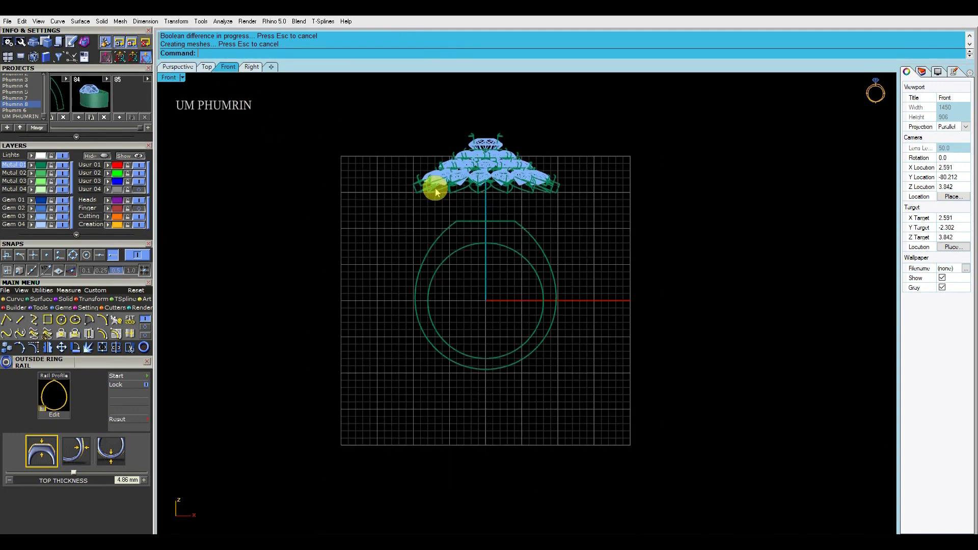
{"action": "left_click", "coordinate": [178, 67]}
{"action": "mouse_move", "coordinate": [494, 249]}
{"action": "right_mouse_down"}
{"action": "mouse_move", "coordinate": [507, 350]}
{"action": "mouse_move", "coordinate": [282, 124]}
{"action": "right_mouse_up"}
{"action": "left_click", "coordinate": [228, 67]}
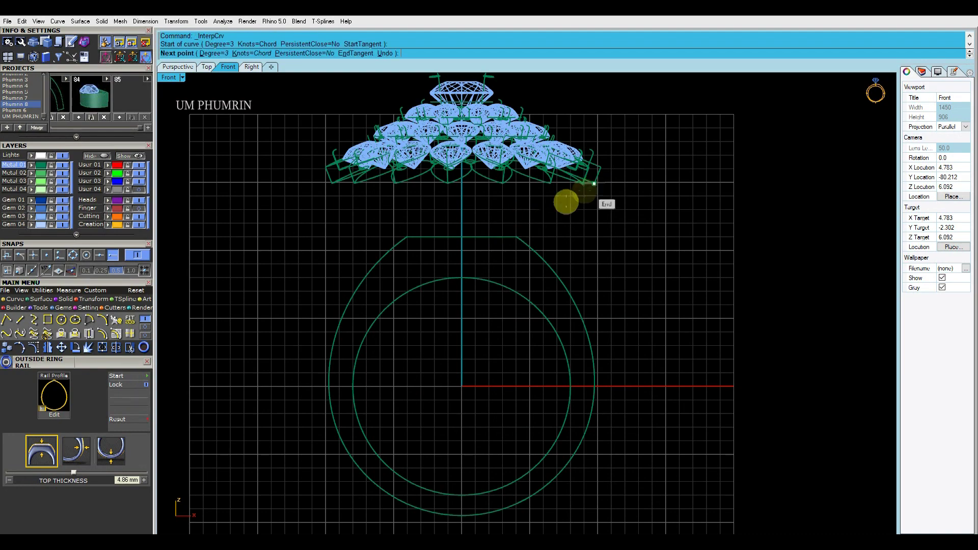
- Finish the support curve down to the shank top and accept its rebuild
{"action": "left_click", "coordinate": [552, 211]}
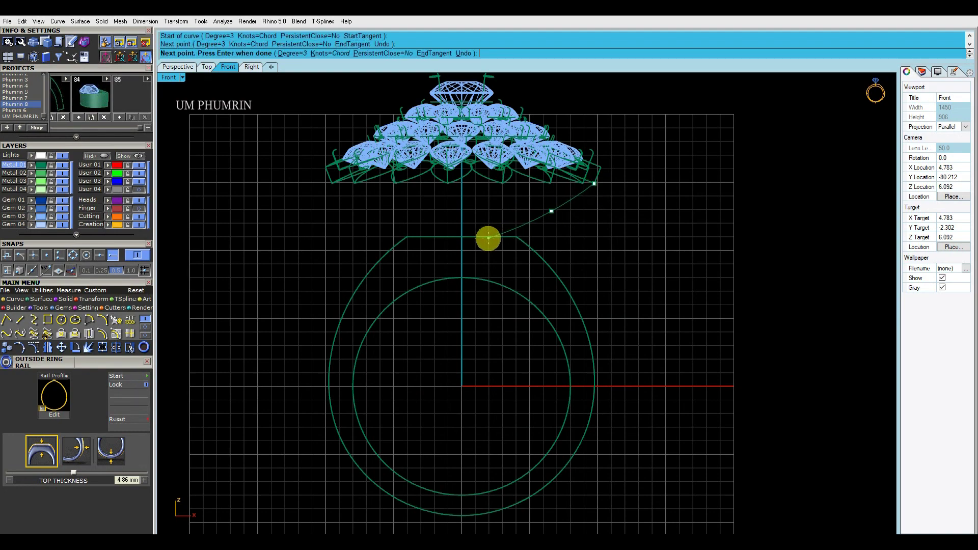
{"action": "left_click", "coordinate": [478, 237]}
{"action": "key", "text": "Return"}
{"action": "scroll", "coordinate": [530, 219], "scroll_direction": "up", "scroll_amount": 2}
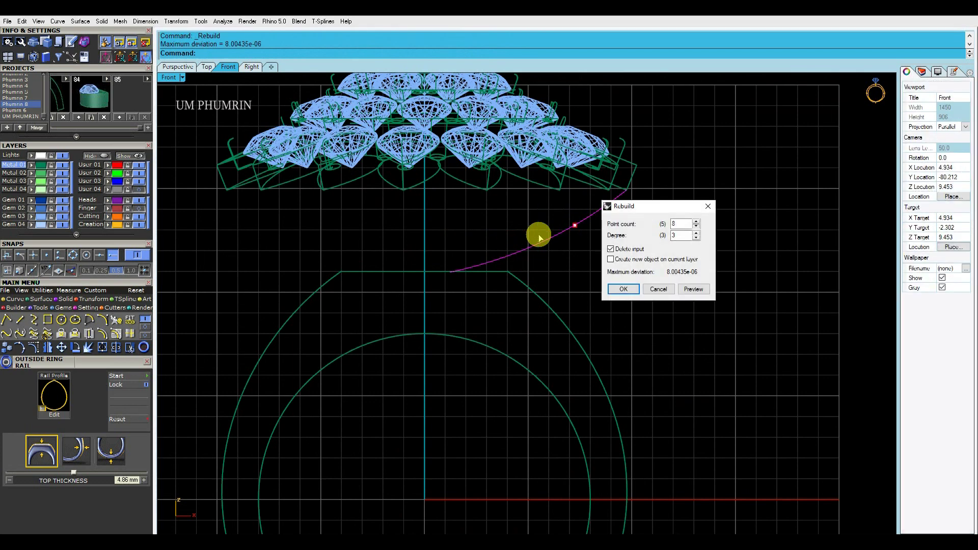
{"action": "key", "text": "Return"}
{"action": "scroll", "coordinate": [530, 235], "scroll_direction": "down", "scroll_amount": 2}
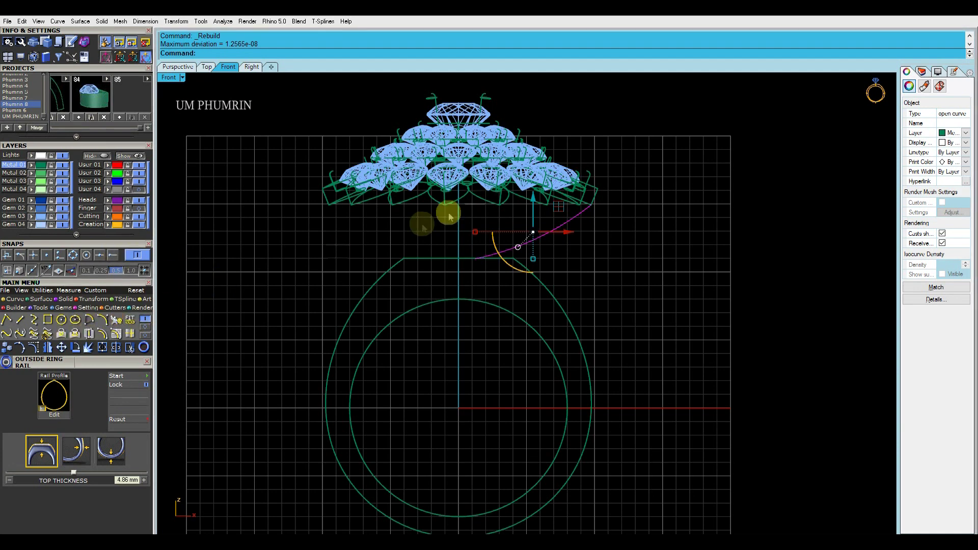
- Lock all existing ring geometry and save the file
{"action": "key", "text": "ctrl+a"}
{"action": "scroll", "coordinate": [559, 260], "scroll_direction": "down", "scroll_amount": 3}
{"action": "key", "text": "ctrl+l"}
{"action": "key", "text": "ctrl+s"}
- Rebuild the support curve with a new point count
{"action": "left_click", "coordinate": [482, 244]}
{"action": "scroll", "coordinate": [489, 235], "scroll_direction": "up", "scroll_amount": 5}
{"action": "scroll", "coordinate": [482, 286], "scroll_direction": "down", "scroll_amount": 3}
{"action": "scroll", "coordinate": [482, 280], "scroll_direction": "up", "scroll_amount": 3}
{"action": "left_click", "coordinate": [673, 224]}
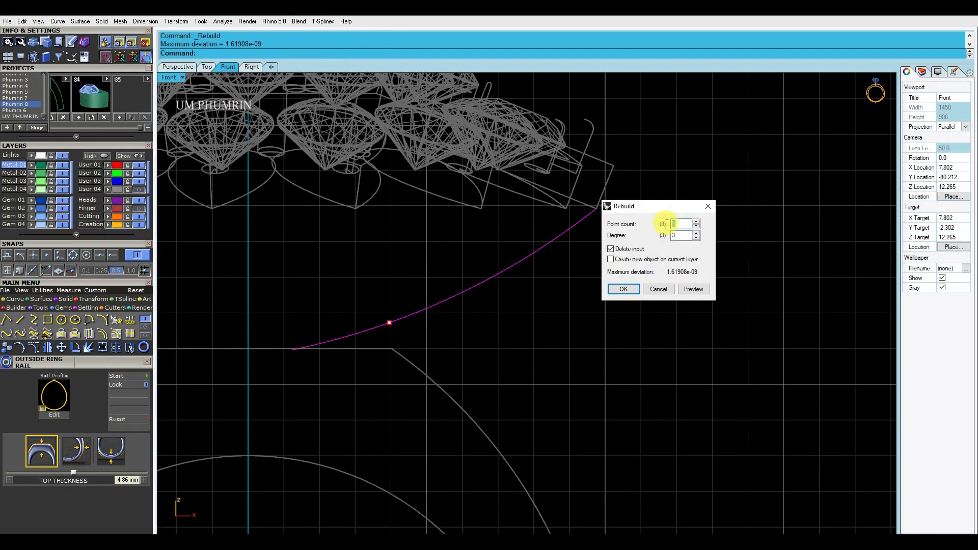
{"action": "left_click", "coordinate": [624, 289]}
- Inspect the support curve's control points, selecting the top one
{"action": "left_click", "coordinate": [33, 348]}
{"action": "scroll", "coordinate": [561, 229], "scroll_direction": "up", "scroll_amount": 2}
{"action": "left_click", "coordinate": [594, 184]}
{"action": "scroll", "coordinate": [610, 178], "scroll_direction": "up", "scroll_amount": 1}
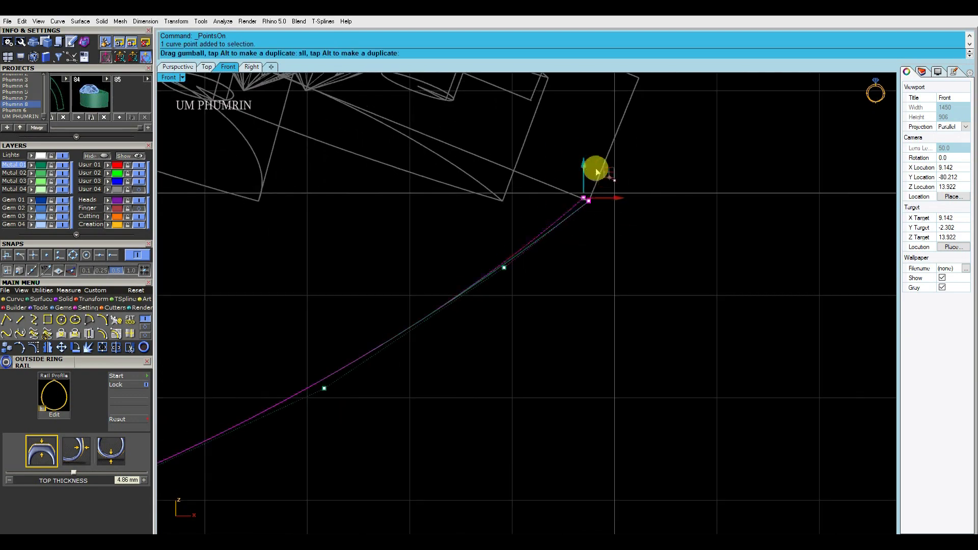
{"action": "scroll", "coordinate": [581, 179], "scroll_direction": "down", "scroll_amount": 3}
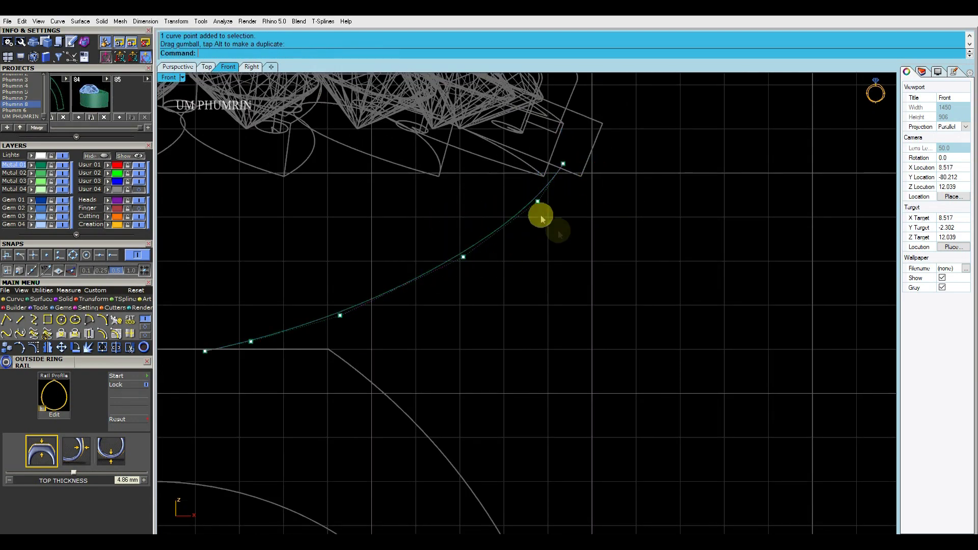
{"action": "scroll", "coordinate": [581, 142], "scroll_direction": "up", "scroll_amount": 1}
{"action": "scroll", "coordinate": [525, 269], "scroll_direction": "down", "scroll_amount": 2}
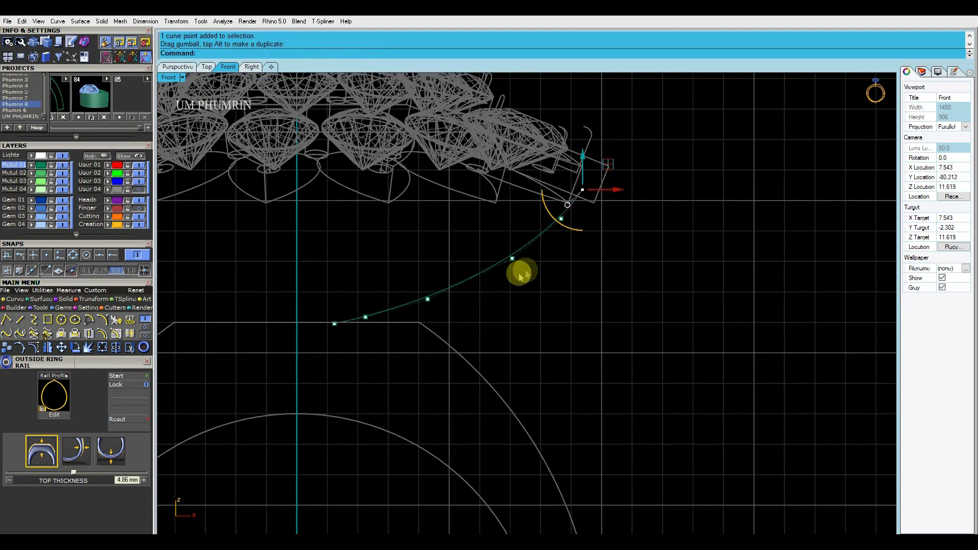
{"action": "key", "text": "Escape"}
- Start a pipe along the support curve, entering 0.4
{"action": "left_click", "coordinate": [497, 262]}
{"action": "type", "text": ".4"}
{"action": "key", "text": "Return"}
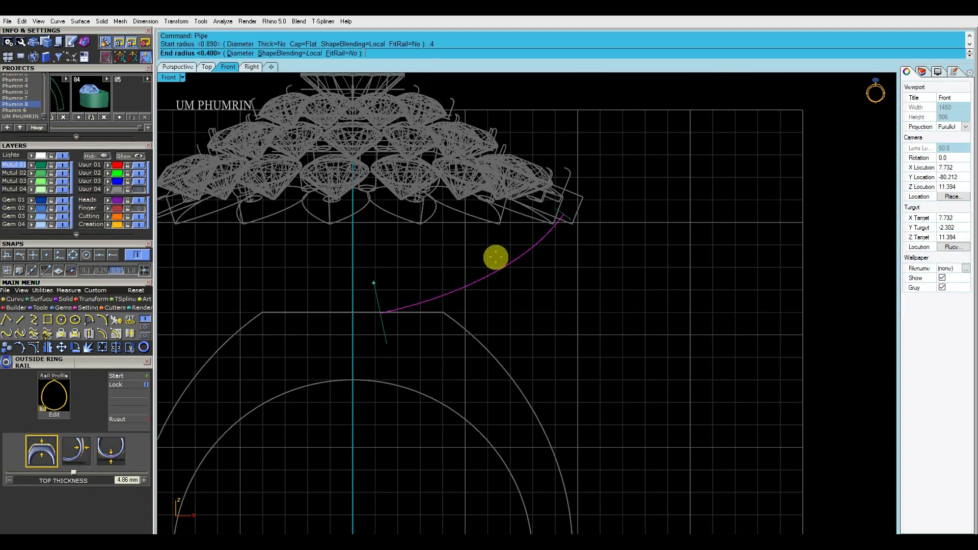
- Build a 0.8 mm diameter pipe with round caps along the curve
{"action": "key", "text": "Return"}
{"action": "left_click", "coordinate": [509, 257]}
{"action": "left_click", "coordinate": [302, 53]}
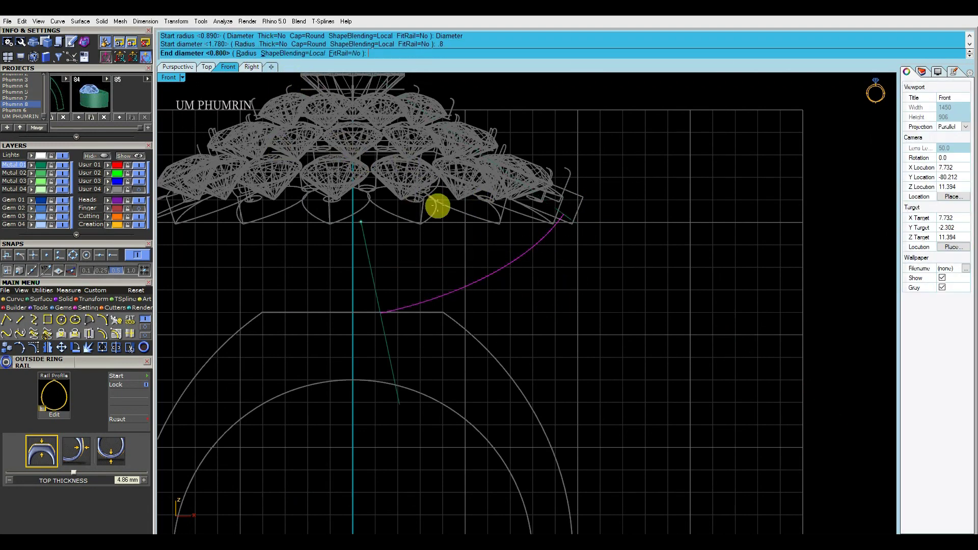
{"action": "key", "text": "Return"}
{"action": "key", "text": "Return"}
- Review the pipe curve's control points, selecting the lower and middle ones
{"action": "left_click", "coordinate": [499, 275]}
{"action": "left_click", "coordinate": [39, 334]}
{"action": "scroll", "coordinate": [410, 257], "scroll_direction": "up", "scroll_amount": 5}
{"action": "left_click", "coordinate": [347, 342]}
{"action": "scroll", "coordinate": [332, 374], "scroll_direction": "up", "scroll_amount": 3}
{"action": "left_click", "coordinate": [324, 332]}
{"action": "scroll", "coordinate": [372, 333], "scroll_direction": "down", "scroll_amount": 4}
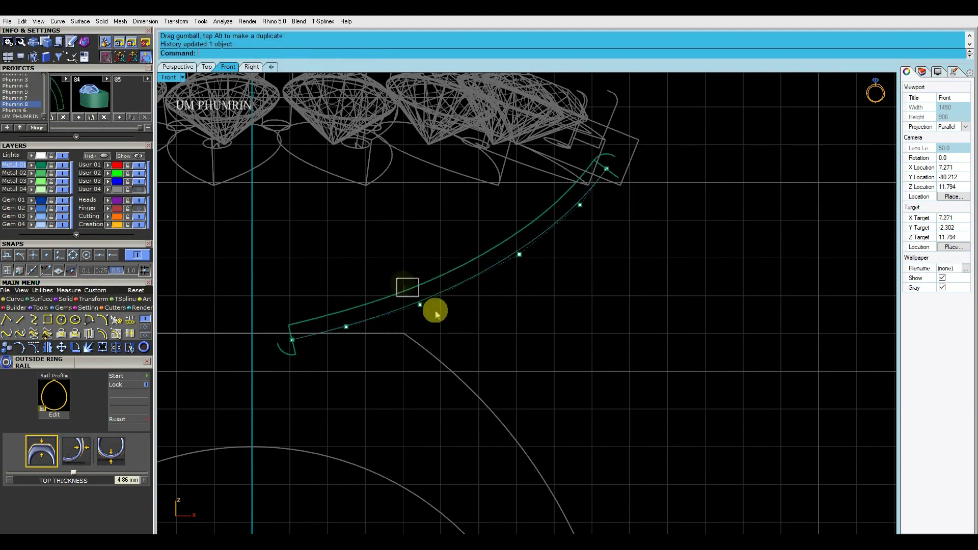
{"action": "left_click", "coordinate": [519, 254]}
{"action": "scroll", "coordinate": [541, 284], "scroll_direction": "up", "scroll_amount": 1}
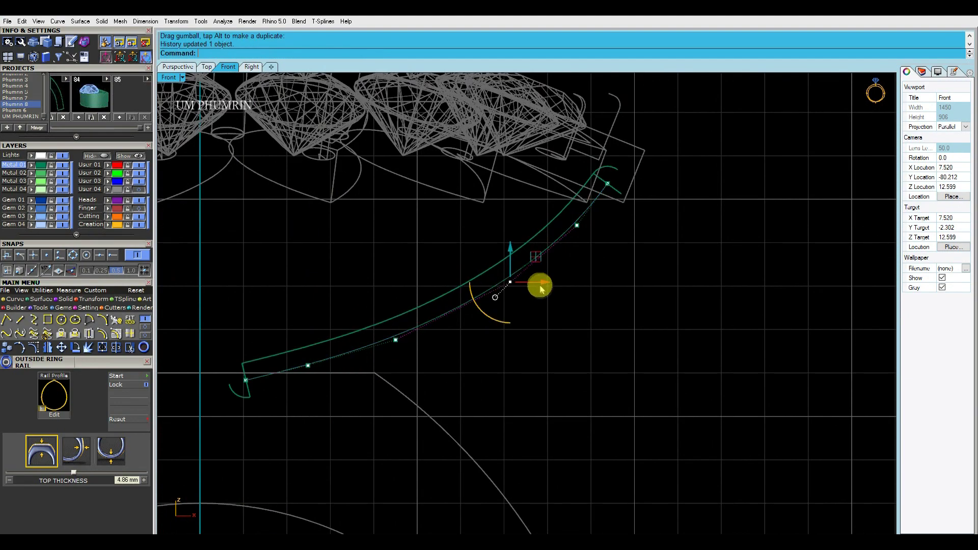
{"action": "left_click", "coordinate": [540, 259]}
{"action": "key", "text": "Escape"}
{"action": "scroll", "coordinate": [540, 260], "scroll_direction": "down", "scroll_amount": 2}
{"action": "scroll", "coordinate": [541, 271], "scroll_direction": "down", "scroll_amount": 3}
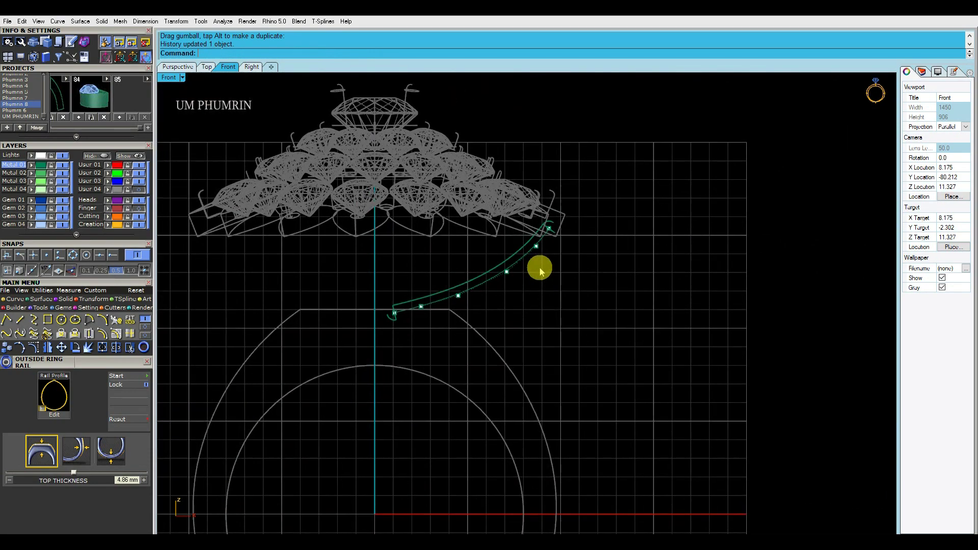
- Check the pipe against the head in Perspective, Right and Front views
{"action": "left_click", "coordinate": [178, 66]}
{"action": "mouse_move", "coordinate": [371, 170]}
{"action": "right_mouse_down"}
{"action": "mouse_move", "coordinate": [476, 251]}
{"action": "mouse_move", "coordinate": [572, 242]}
{"action": "right_mouse_up"}
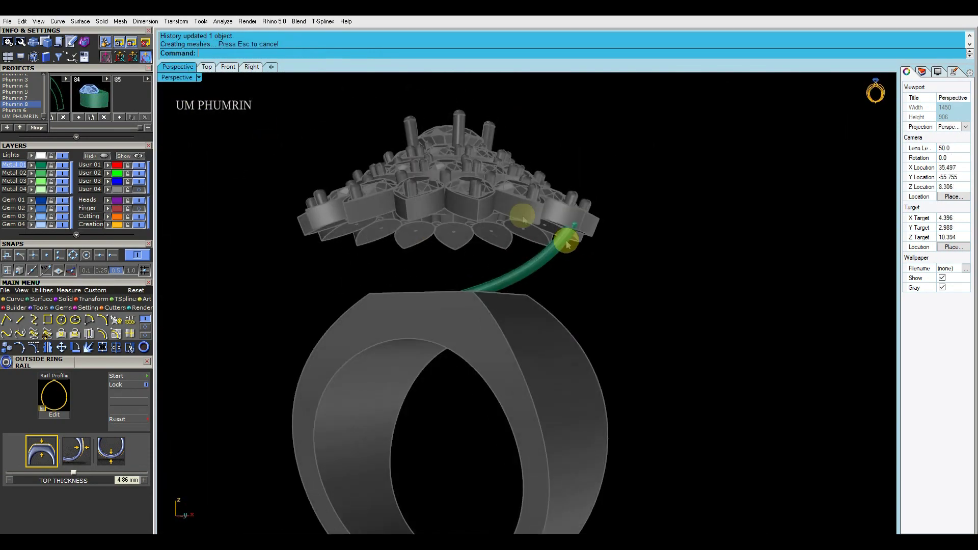
{"action": "left_click", "coordinate": [254, 68]}
{"action": "left_click", "coordinate": [228, 67]}
- Shift the curve's top control point left and refine the lower points
{"action": "left_click", "coordinate": [531, 241]}
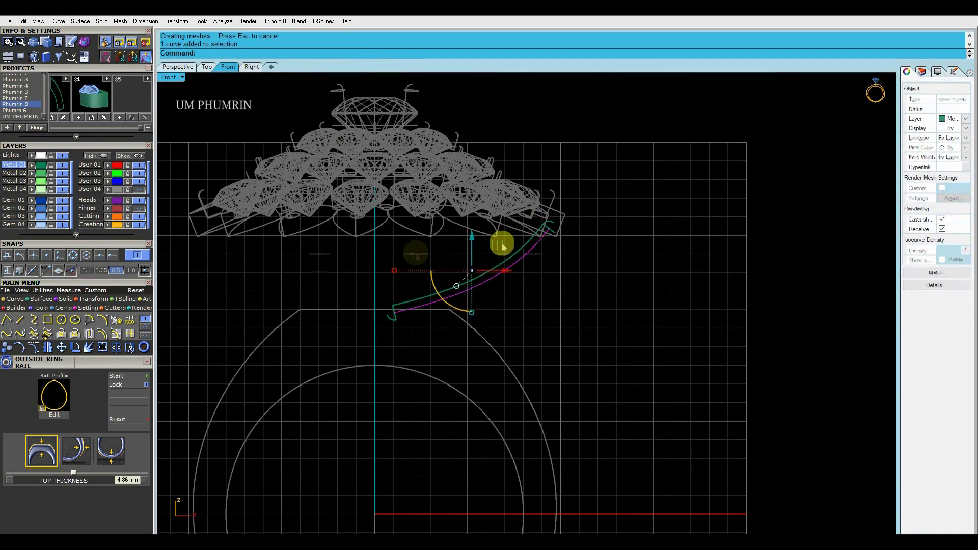
{"action": "left_click", "coordinate": [45, 335]}
{"action": "scroll", "coordinate": [535, 222], "scroll_direction": "up", "scroll_amount": 4}
{"action": "scroll", "coordinate": [536, 223], "scroll_direction": "up", "scroll_amount": 2}
{"action": "left_click", "coordinate": [549, 247]}
{"action": "left_click_drag", "start_coordinate": [574, 243], "coordinate": [566, 239]}
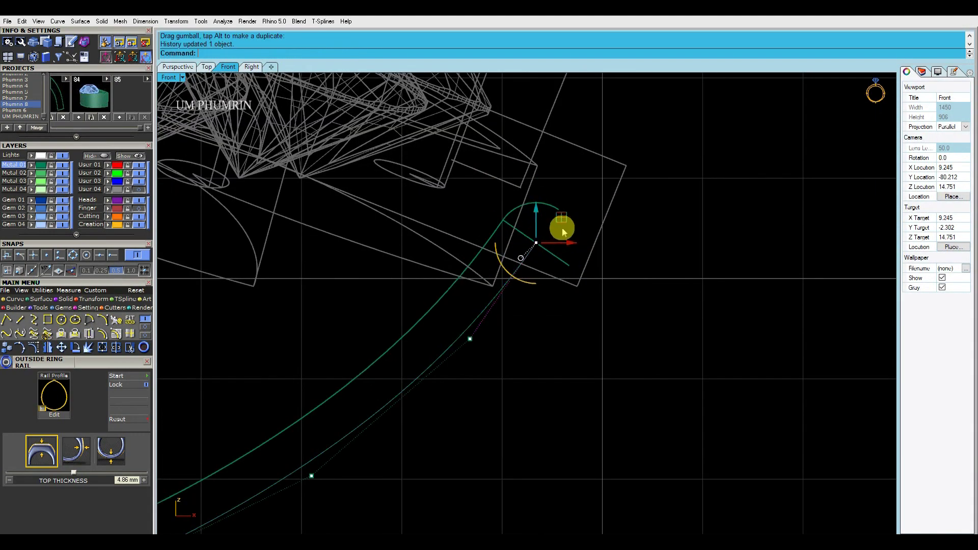
{"action": "scroll", "coordinate": [562, 218], "scroll_direction": "down", "scroll_amount": 2}
{"action": "left_click", "coordinate": [501, 299]}
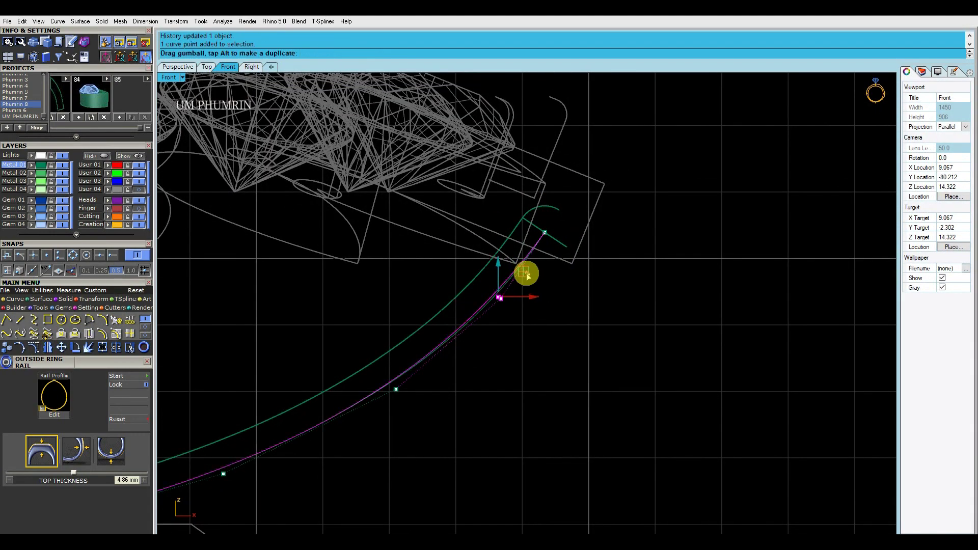
{"action": "left_click_drag", "start_coordinate": [527, 276], "coordinate": [530, 277]}
{"action": "scroll", "coordinate": [583, 280], "scroll_direction": "down", "scroll_amount": 2}
{"action": "scroll", "coordinate": [469, 319], "scroll_direction": "up", "scroll_amount": 2}
{"action": "left_click_drag", "start_coordinate": [465, 319], "coordinate": [466, 320]}
- Drag a pair of control points to smooth the pipe's bend
{"action": "scroll", "coordinate": [537, 328], "scroll_direction": "down", "scroll_amount": 2}
{"action": "scroll", "coordinate": [432, 298], "scroll_direction": "up", "scroll_amount": 1}
{"action": "scroll", "coordinate": [491, 319], "scroll_direction": "up", "scroll_amount": 1}
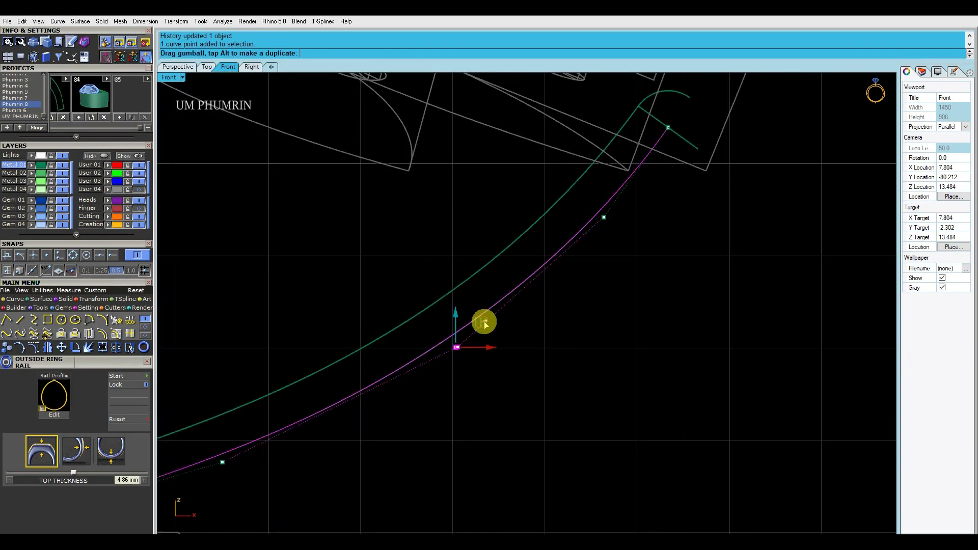
{"action": "scroll", "coordinate": [559, 343], "scroll_direction": "down", "scroll_amount": 2}
{"action": "scroll", "coordinate": [549, 343], "scroll_direction": "down", "scroll_amount": 1}
{"action": "scroll", "coordinate": [587, 271], "scroll_direction": "up", "scroll_amount": 1}
{"action": "mouse_move", "coordinate": [548, 343]}
{"action": "left_mouse_down"}
{"action": "mouse_move", "coordinate": [587, 271]}
{"action": "mouse_move", "coordinate": [579, 267]}
{"action": "left_mouse_up"}
{"action": "scroll", "coordinate": [579, 267], "scroll_direction": "up", "scroll_amount": 1}
{"action": "scroll", "coordinate": [600, 306], "scroll_direction": "down", "scroll_amount": 2}
{"action": "scroll", "coordinate": [631, 298], "scroll_direction": "down", "scroll_amount": 2}
{"action": "scroll", "coordinate": [473, 275], "scroll_direction": "up", "scroll_amount": 2}
{"action": "scroll", "coordinate": [505, 305], "scroll_direction": "up", "scroll_amount": 1}
- Adjust two more curve points and orbit the Perspective view to inspect the support
{"action": "left_click", "coordinate": [507, 314]}
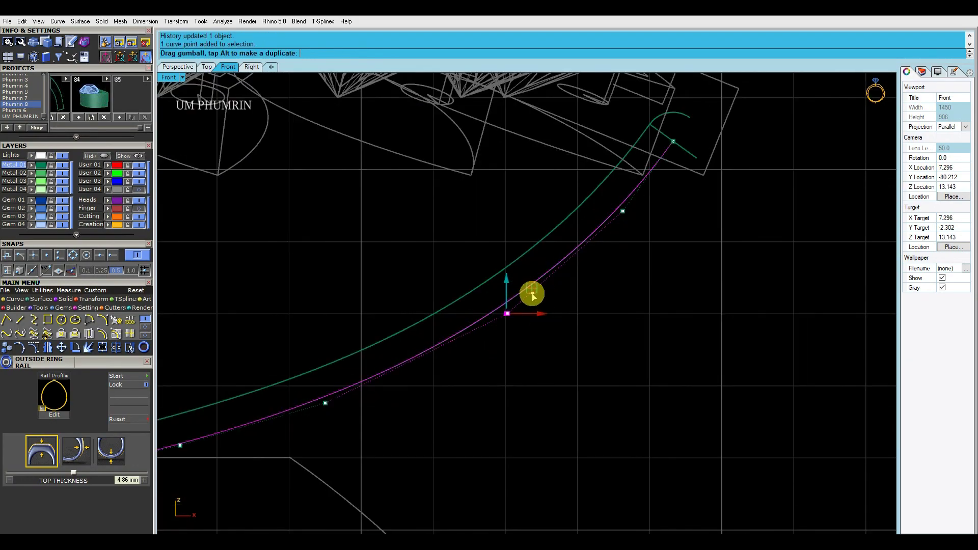
{"action": "scroll", "coordinate": [509, 306], "scroll_direction": "up", "scroll_amount": 1}
{"action": "scroll", "coordinate": [507, 301], "scroll_direction": "down", "scroll_amount": 2}
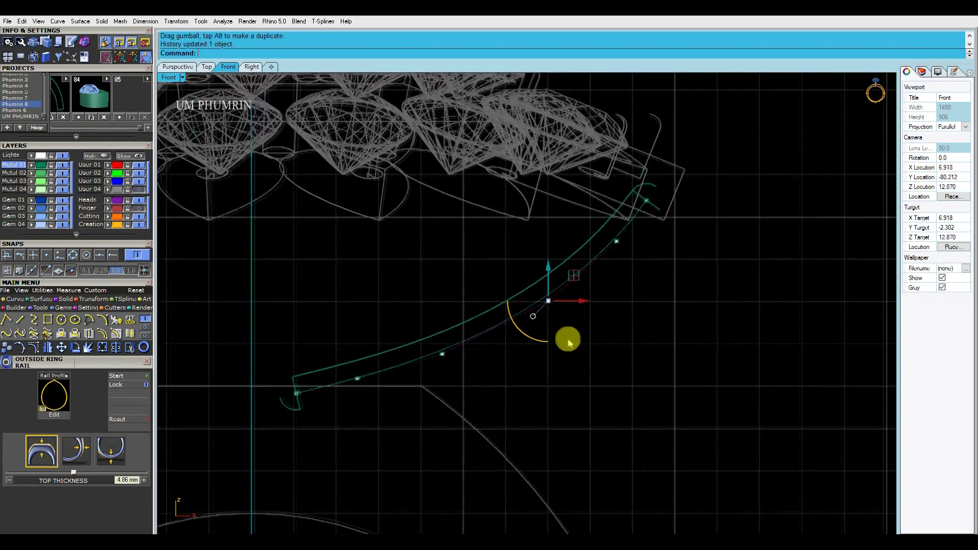
{"action": "left_click", "coordinate": [526, 328]}
{"action": "scroll", "coordinate": [471, 331], "scroll_direction": "up", "scroll_amount": 2}
{"action": "scroll", "coordinate": [570, 364], "scroll_direction": "down", "scroll_amount": 3}
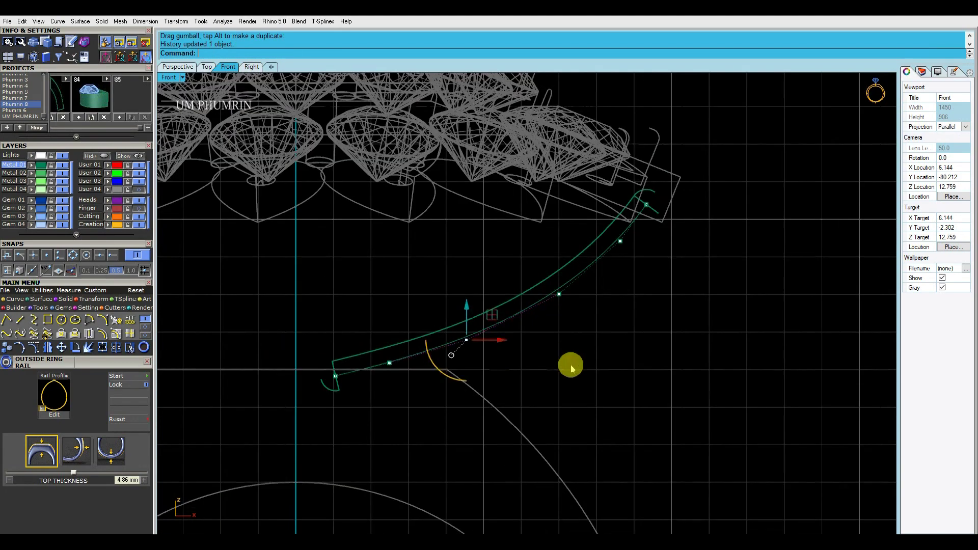
{"action": "left_click", "coordinate": [553, 365]}
{"action": "left_click", "coordinate": [177, 67]}
{"action": "right_click_drag", "start_coordinate": [438, 222], "coordinate": [502, 251]}
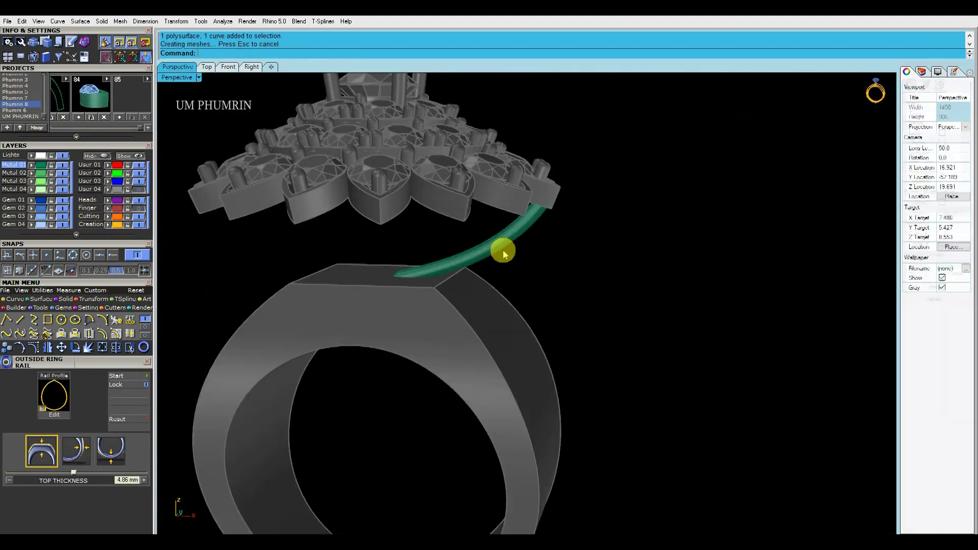
- Polar-array the support pipe 15 times around centre 0 and inspect it from front and perspective
{"action": "type", "text": "0"}
{"action": "key", "text": "Return"}
{"action": "type", "text": "15"}
{"action": "key", "text": "Return"}
{"action": "key", "text": "Return"}
{"action": "key", "text": "Return"}
{"action": "mouse_move", "coordinate": [529, 286]}
{"action": "right_mouse_down"}
{"action": "mouse_move", "coordinate": [577, 269]}
{"action": "mouse_move", "coordinate": [502, 287]}
{"action": "mouse_move", "coordinate": [378, 282]}
{"action": "mouse_move", "coordinate": [540, 269]}
{"action": "right_mouse_up"}
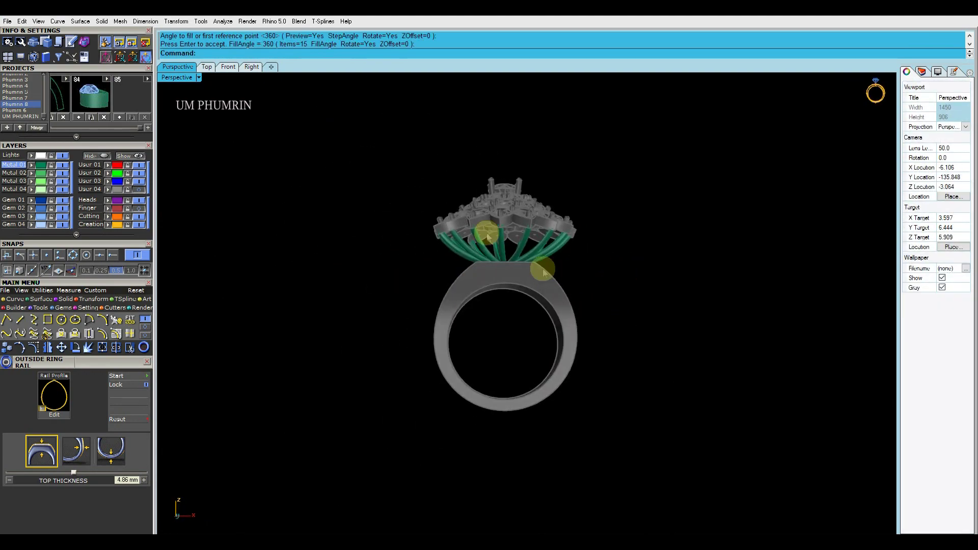
{"action": "key", "text": "ctrl+F2"}
{"action": "scroll", "coordinate": [511, 216], "scroll_direction": "down", "scroll_amount": 2}
{"action": "scroll", "coordinate": [281, 158], "scroll_direction": "down", "scroll_amount": 3}
{"action": "key", "text": "ctrl+F3"}
{"action": "mouse_move", "coordinate": [545, 236]}
{"action": "right_mouse_down"}
{"action": "mouse_move", "coordinate": [513, 269]}
{"action": "mouse_move", "coordinate": [666, 245]}
{"action": "mouse_move", "coordinate": [542, 283]}
{"action": "mouse_move", "coordinate": [421, 275]}
{"action": "mouse_move", "coordinate": [568, 265]}
{"action": "right_mouse_up"}
- Undo the array and drag the support curve's lower control points in Front view to reshape it
{"action": "key", "text": "ctrl+z"}
{"action": "left_click", "coordinate": [229, 69]}
{"action": "scroll", "coordinate": [438, 225], "scroll_direction": "up", "scroll_amount": 3}
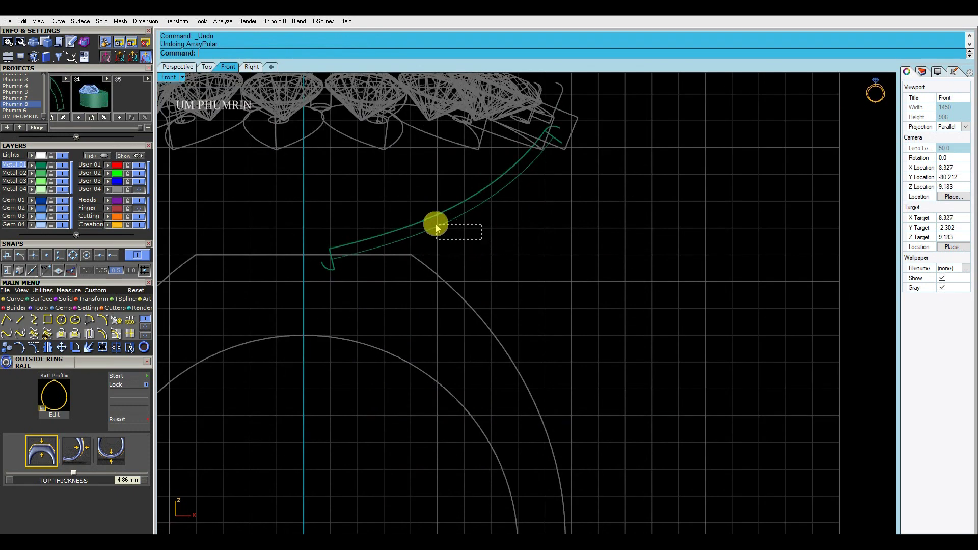
{"action": "left_click", "coordinate": [439, 225]}
{"action": "left_click", "coordinate": [34, 347]}
{"action": "scroll", "coordinate": [316, 255], "scroll_direction": "up", "scroll_amount": 2}
{"action": "left_click_drag", "start_coordinate": [296, 265], "coordinate": [362, 304]}
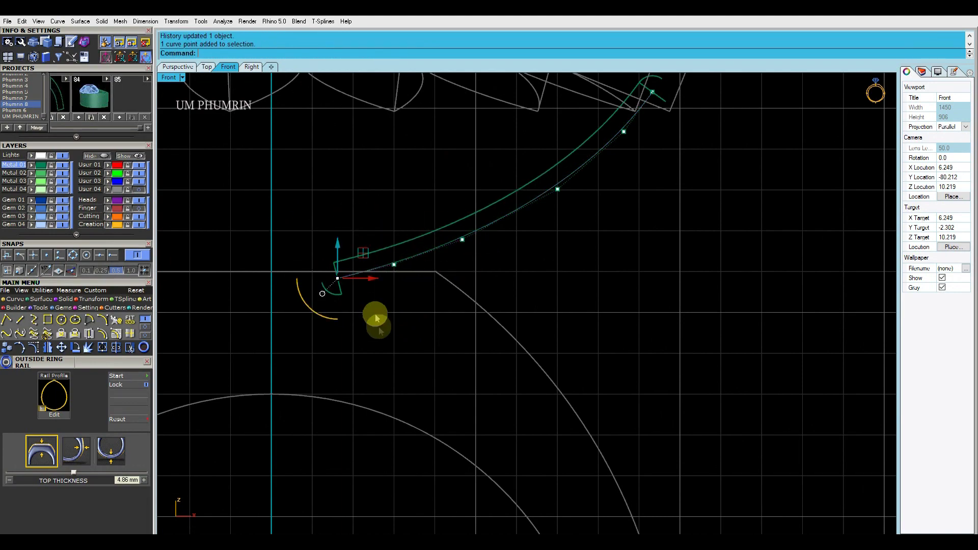
- Select and adjust another control point on the support curve in Front view
{"action": "scroll", "coordinate": [354, 234], "scroll_direction": "down", "scroll_amount": 2}
{"action": "scroll", "coordinate": [448, 262], "scroll_direction": "up", "scroll_amount": 2}
{"action": "scroll", "coordinate": [525, 286], "scroll_direction": "down", "scroll_amount": 2}
{"action": "scroll", "coordinate": [419, 301], "scroll_direction": "up", "scroll_amount": 1}
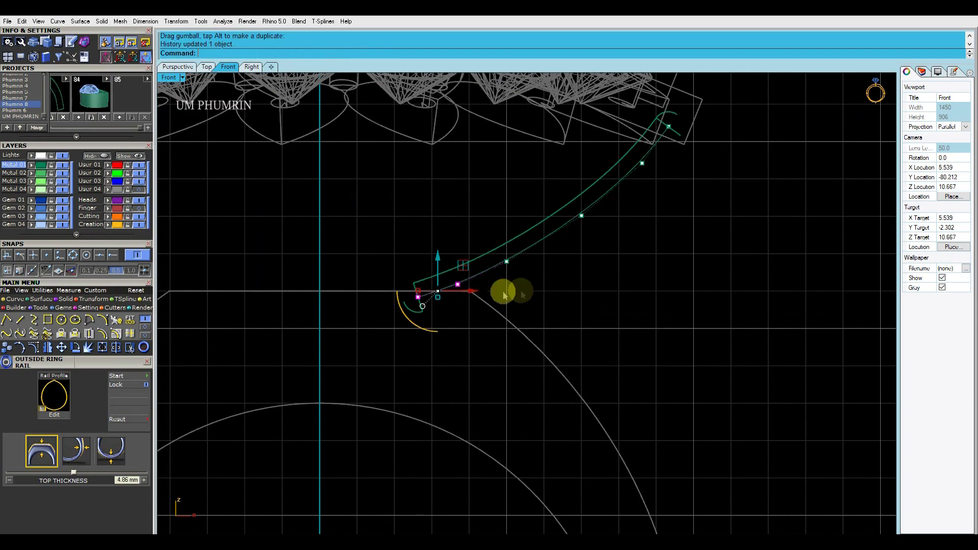
{"action": "scroll", "coordinate": [528, 225], "scroll_direction": "down", "scroll_amount": 3}
{"action": "scroll", "coordinate": [560, 236], "scroll_direction": "up", "scroll_amount": 3}
{"action": "left_click", "coordinate": [559, 238]}
{"action": "scroll", "coordinate": [593, 241], "scroll_direction": "down", "scroll_amount": 2}
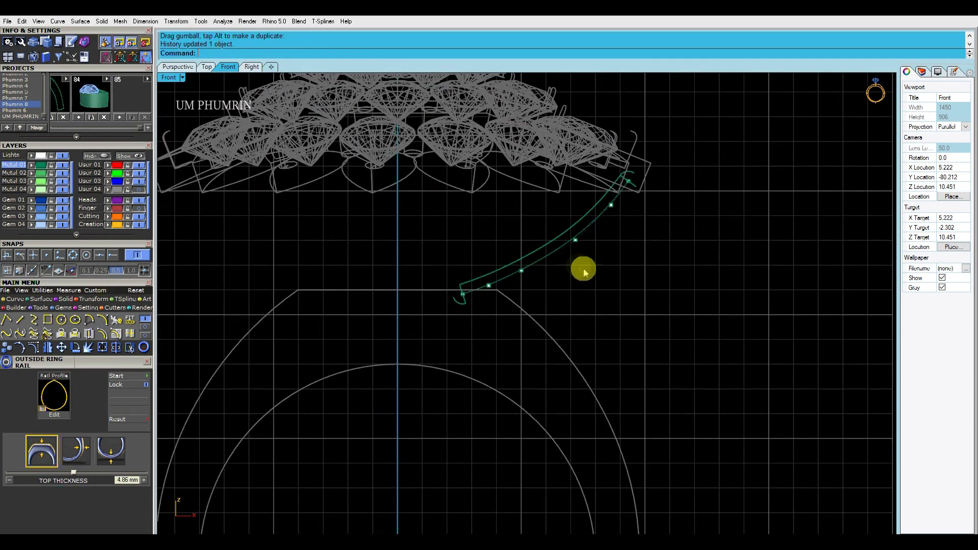
- Polar-array the reshaped pipe again as 15 copies around the ring in Perspective
{"action": "left_click", "coordinate": [543, 246]}
{"action": "left_click", "coordinate": [185, 73]}
{"action": "left_click", "coordinate": [485, 245]}
{"action": "key", "text": "Return"}
{"action": "key", "text": "Return"}
{"action": "key", "text": "Return"}
{"action": "mouse_move", "coordinate": [677, 257]}
{"action": "right_mouse_down"}
{"action": "mouse_move", "coordinate": [588, 244]}
{"action": "mouse_move", "coordinate": [553, 265]}
{"action": "mouse_move", "coordinate": [417, 274]}
{"action": "mouse_move", "coordinate": [541, 259]}
{"action": "mouse_move", "coordinate": [605, 273]}
{"action": "mouse_move", "coordinate": [586, 262]}
{"action": "right_mouse_up"}
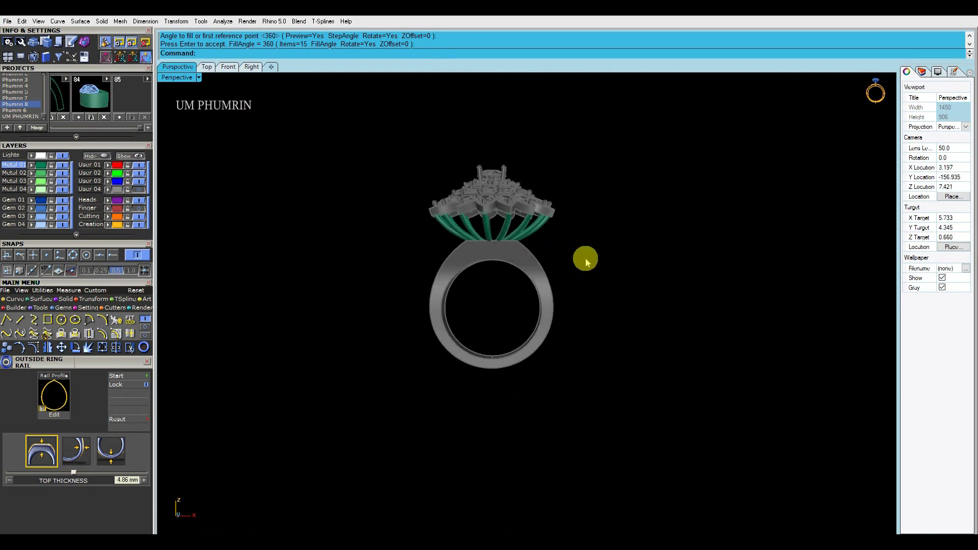
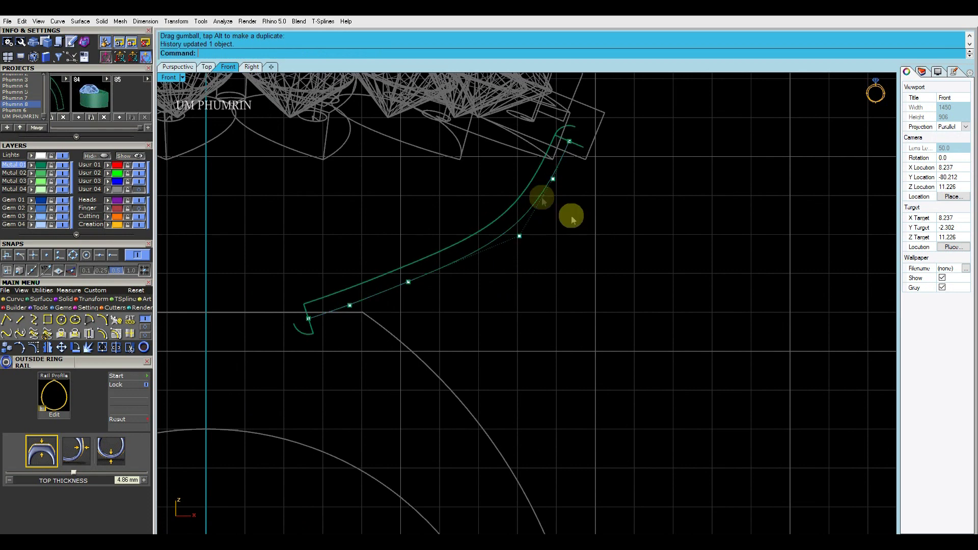
- Reshape the prong curve in Front view and polar-array it into 15 copies around the head centre
{"action": "scroll", "coordinate": [586, 174], "scroll_direction": "down", "scroll_amount": 2}
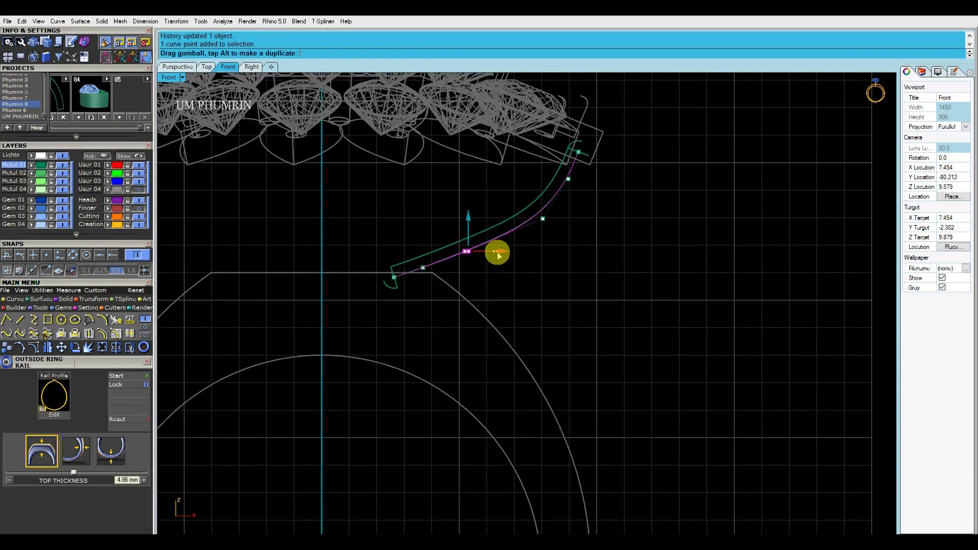
{"action": "left_click_drag", "start_coordinate": [499, 254], "coordinate": [500, 223]}
{"action": "left_click", "coordinate": [178, 66]}
{"action": "type", "text": "a"}
{"action": "key", "text": "Return"}
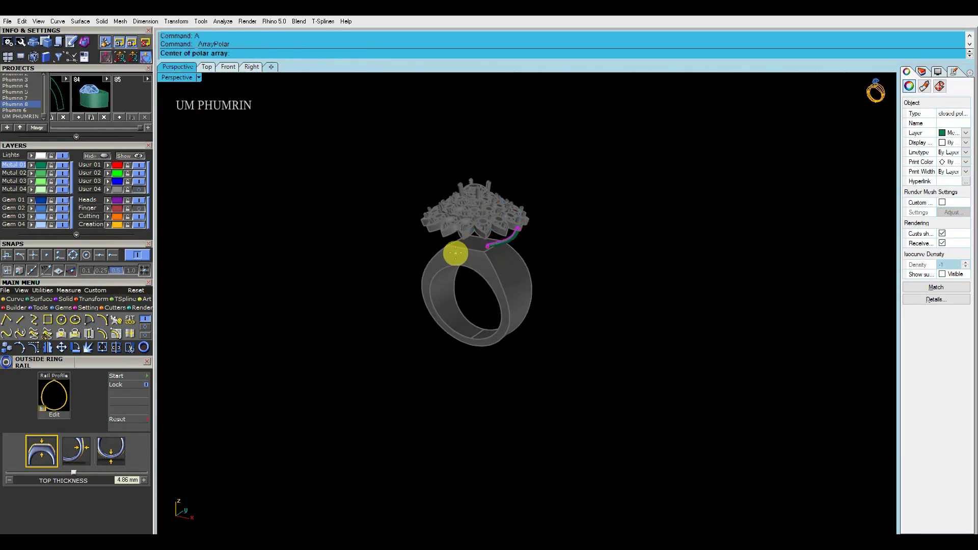
{"action": "left_click", "coordinate": [455, 253]}
{"action": "key", "text": "Return"}
{"action": "mouse_move", "coordinate": [635, 233]}
{"action": "right_mouse_down"}
{"action": "mouse_move", "coordinate": [470, 248]}
{"action": "mouse_move", "coordinate": [611, 204]}
{"action": "mouse_move", "coordinate": [589, 256]}
{"action": "mouse_move", "coordinate": [605, 267]}
{"action": "right_mouse_up"}
{"action": "scroll", "coordinate": [539, 276], "scroll_direction": "up", "scroll_amount": 3}
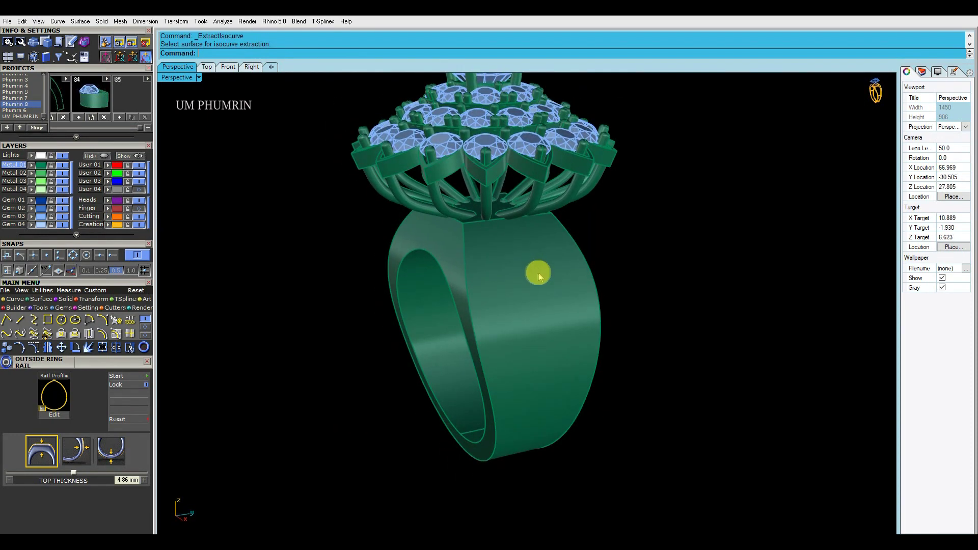
- Duplicate the shank's top edge as a new curve
{"action": "mouse_move", "coordinate": [539, 275]}
{"action": "right_mouse_down"}
{"action": "mouse_move", "coordinate": [583, 238]}
{"action": "mouse_move", "coordinate": [621, 258]}
{"action": "mouse_move", "coordinate": [579, 264]}
{"action": "mouse_move", "coordinate": [472, 251]}
{"action": "mouse_move", "coordinate": [600, 275]}
{"action": "mouse_move", "coordinate": [651, 266]}
{"action": "mouse_move", "coordinate": [482, 212]}
{"action": "mouse_move", "coordinate": [520, 207]}
{"action": "mouse_move", "coordinate": [561, 276]}
{"action": "right_mouse_up"}
{"action": "scroll", "coordinate": [561, 277], "scroll_direction": "up", "scroll_amount": 3}
{"action": "scroll", "coordinate": [542, 262], "scroll_direction": "up", "scroll_amount": 3}
{"action": "left_click", "coordinate": [479, 250]}
{"action": "key", "text": "Return"}
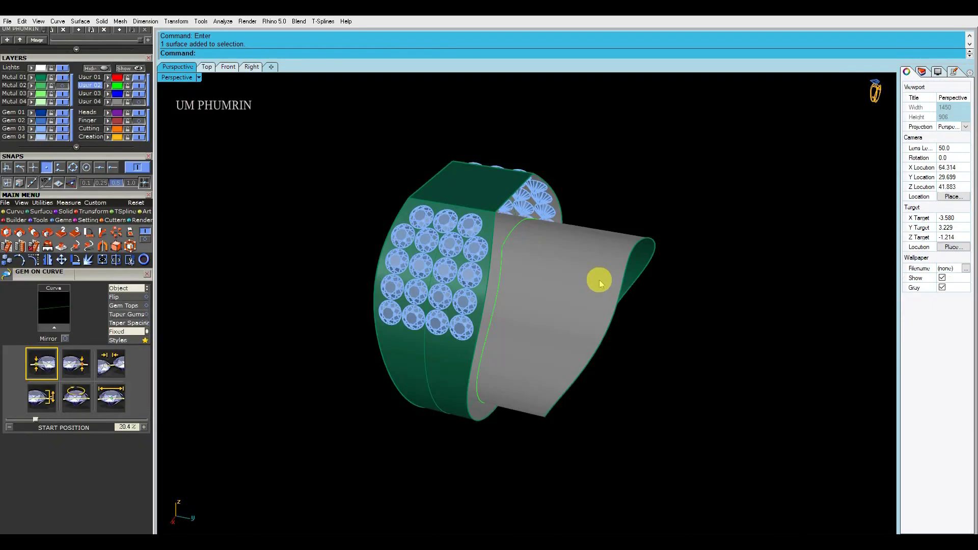
- Delete the gray surface from the ring
{"action": "scroll", "coordinate": [535, 284], "scroll_direction": "up", "scroll_amount": 3}
{"action": "left_click", "coordinate": [535, 284]}
{"action": "right_click_drag", "start_coordinate": [535, 284], "coordinate": [520, 286]}
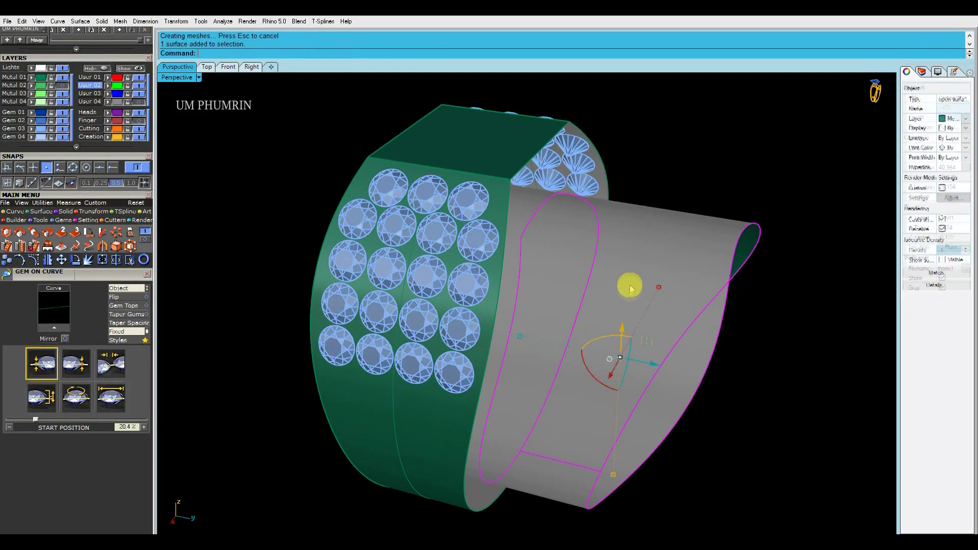
{"action": "key", "text": "Delete"}
{"action": "scroll", "coordinate": [630, 295], "scroll_direction": "down", "scroll_amount": 3}
- Select the ring polysurface and hide the pavé gem blocks
{"action": "left_click", "coordinate": [514, 263]}
{"action": "left_click", "coordinate": [591, 290]}
{"action": "mouse_move", "coordinate": [591, 290]}
{"action": "right_mouse_down"}
{"action": "mouse_move", "coordinate": [563, 272]}
{"action": "mouse_move", "coordinate": [609, 284]}
{"action": "right_mouse_up"}
{"action": "left_click", "coordinate": [573, 253]}
{"action": "left_click", "coordinate": [594, 277]}
{"action": "left_click", "coordinate": [583, 217]}
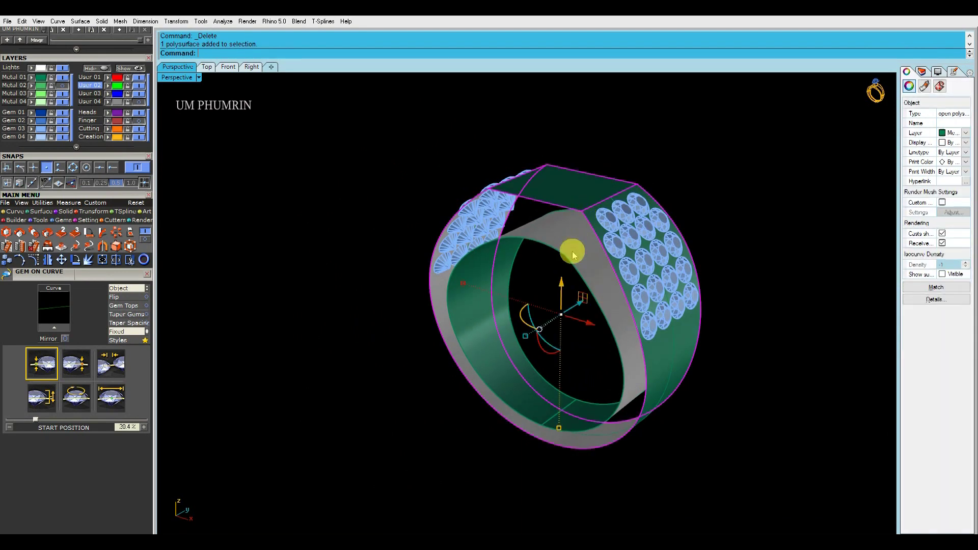
{"action": "left_click", "coordinate": [105, 67]}
{"action": "left_click", "coordinate": [573, 221]}
{"action": "right_click_drag", "start_coordinate": [572, 221], "coordinate": [546, 242]}
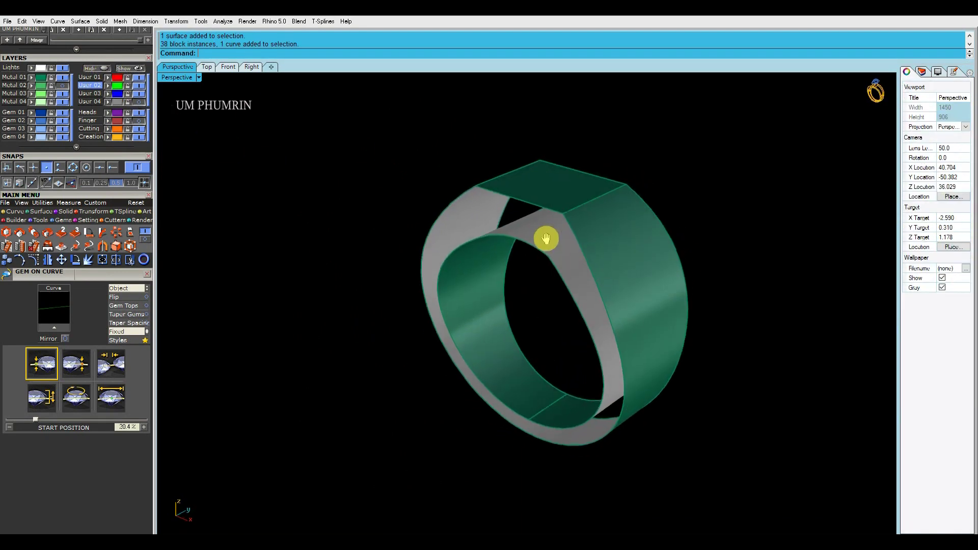
- Duplicate the ring surfaces' borders as curves and hide the ring surfaces
{"action": "left_click_drag", "start_coordinate": [765, 235], "coordinate": [611, 292]}
{"action": "right_click", "coordinate": [614, 288]}
{"action": "mouse_move", "coordinate": [617, 285]}
{"action": "right_mouse_down"}
{"action": "mouse_move", "coordinate": [575, 378]}
{"action": "mouse_move", "coordinate": [555, 257]}
{"action": "right_mouse_up"}
{"action": "left_click", "coordinate": [103, 68]}
- Loft a band between the border curves, then delete the used curves
{"action": "left_click_drag", "start_coordinate": [648, 182], "coordinate": [585, 251]}
{"action": "right_click_drag", "start_coordinate": [586, 251], "coordinate": [473, 233]}
{"action": "right_click", "coordinate": [509, 246]}
{"action": "key", "text": "Return"}
{"action": "key", "text": "Delete"}
{"action": "mouse_move", "coordinate": [510, 248]}
{"action": "right_mouse_down"}
{"action": "mouse_move", "coordinate": [445, 249]}
{"action": "mouse_move", "coordinate": [607, 225]}
{"action": "right_mouse_up"}
- Join the ring parts into one closed polysurface and show all hidden objects
{"action": "left_click", "coordinate": [197, 179]}
{"action": "right_click_drag", "start_coordinate": [198, 178], "coordinate": [295, 286]}
{"action": "left_click_drag", "start_coordinate": [341, 286], "coordinate": [295, 286]}
{"action": "right_click", "coordinate": [450, 255]}
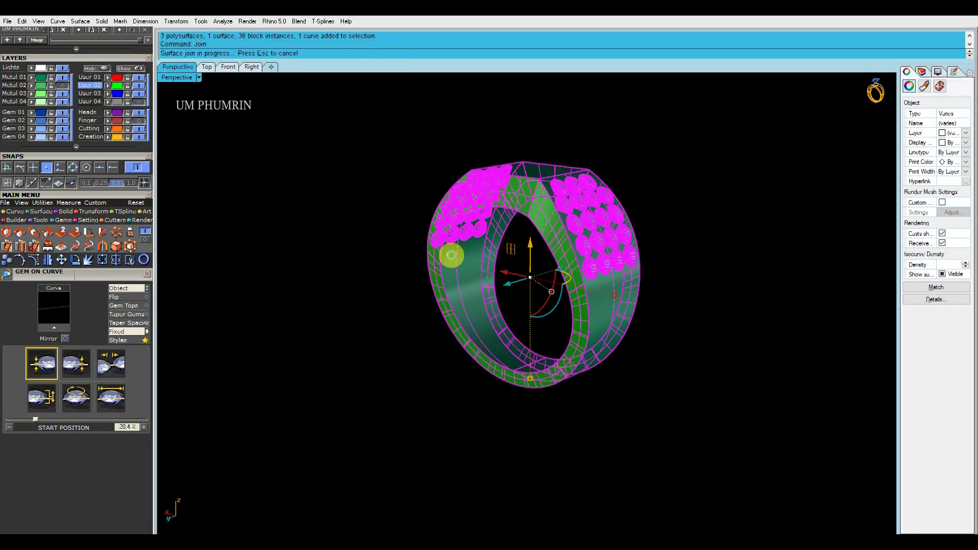
{"action": "right_click_drag", "start_coordinate": [450, 255], "coordinate": [544, 234]}
{"action": "left_click", "coordinate": [544, 233]}
{"action": "left_click", "coordinate": [249, 109]}
{"action": "mouse_move", "coordinate": [249, 109]}
{"action": "right_mouse_down"}
{"action": "mouse_move", "coordinate": [594, 160]}
{"action": "mouse_move", "coordinate": [552, 258]}
{"action": "mouse_move", "coordinate": [524, 284]}
{"action": "right_mouse_up"}
{"action": "left_click", "coordinate": [137, 68]}
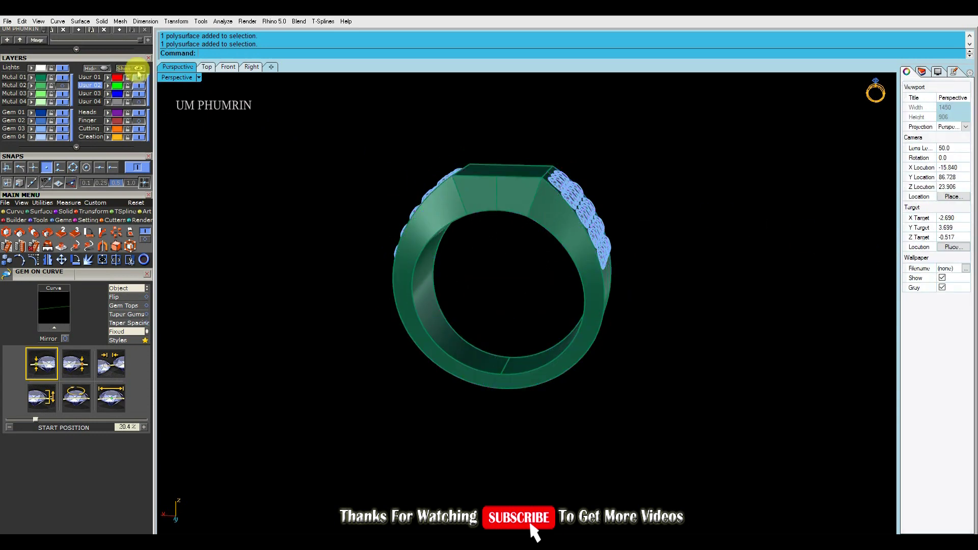
- Orbit to inspect the flower head and pavé gems, check Front view, then return to Perspective
{"action": "right_click_drag", "start_coordinate": [526, 212], "coordinate": [471, 220]}
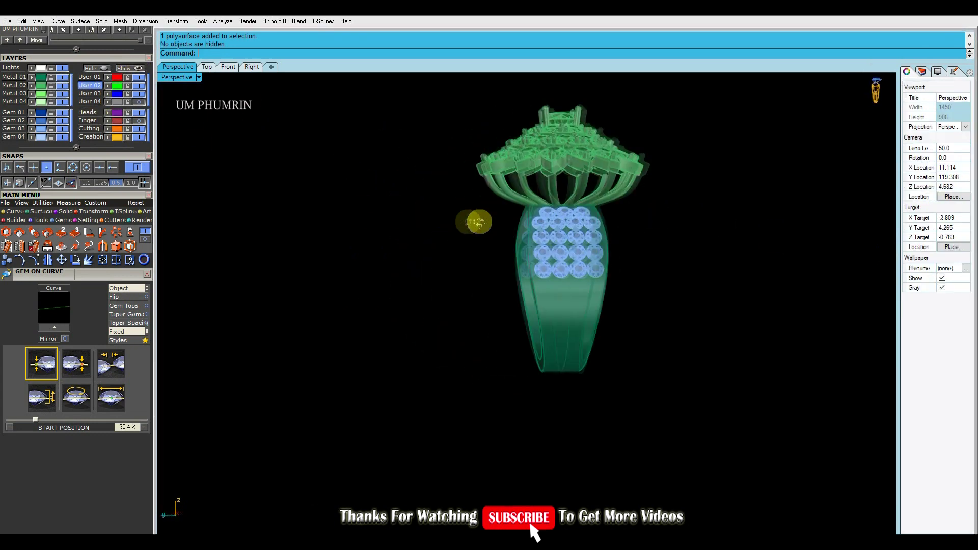
{"action": "scroll", "coordinate": [560, 229], "scroll_direction": "up", "scroll_amount": 3}
{"action": "right_click_drag", "start_coordinate": [640, 231], "coordinate": [643, 261]}
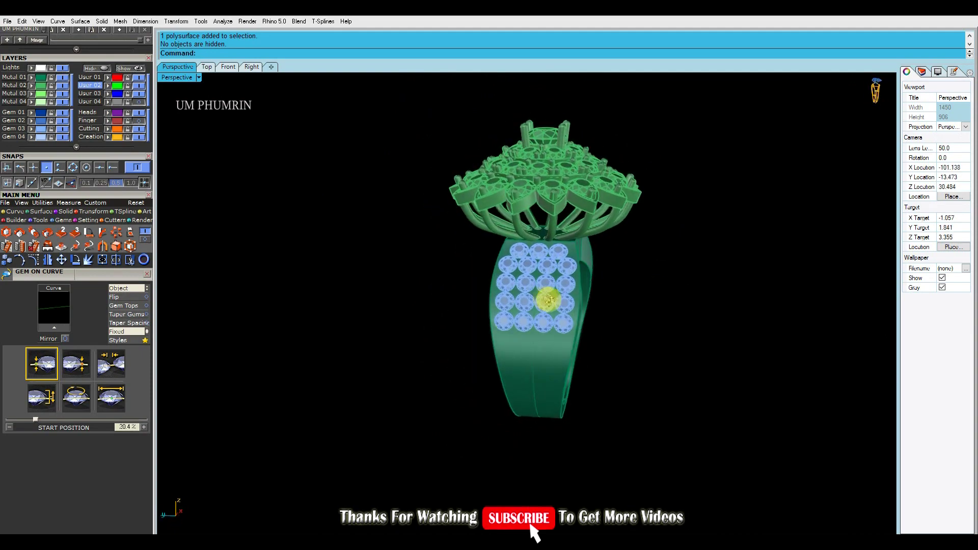
{"action": "mouse_move", "coordinate": [510, 279]}
{"action": "right_mouse_down"}
{"action": "mouse_move", "coordinate": [516, 264]}
{"action": "mouse_move", "coordinate": [568, 285]}
{"action": "mouse_move", "coordinate": [496, 277]}
{"action": "mouse_move", "coordinate": [489, 258]}
{"action": "mouse_move", "coordinate": [668, 258]}
{"action": "mouse_move", "coordinate": [670, 273]}
{"action": "mouse_move", "coordinate": [640, 286]}
{"action": "mouse_move", "coordinate": [605, 268]}
{"action": "mouse_move", "coordinate": [636, 271]}
{"action": "mouse_move", "coordinate": [610, 278]}
{"action": "mouse_move", "coordinate": [715, 260]}
{"action": "mouse_move", "coordinate": [669, 271]}
{"action": "right_mouse_up"}
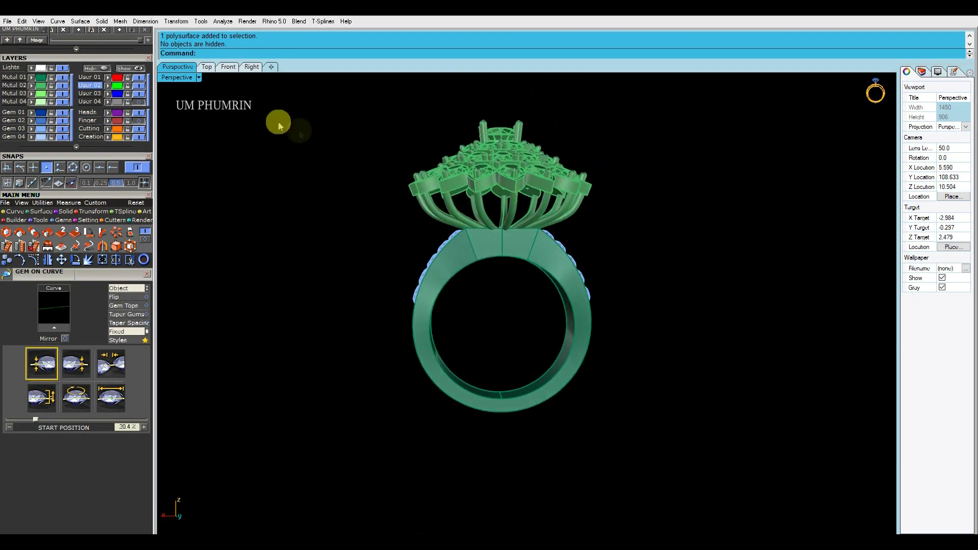
{"action": "key", "text": "ctrl+F2"}
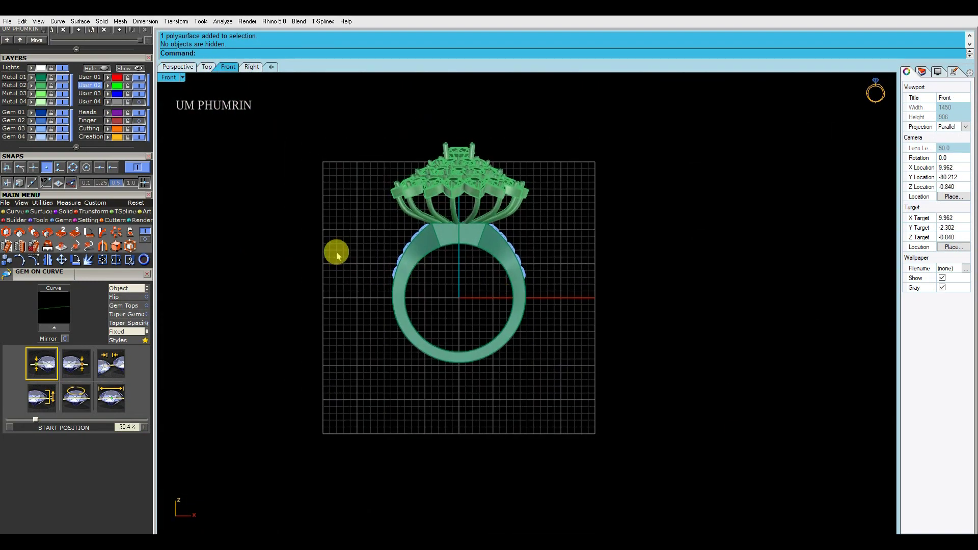
{"action": "scroll", "coordinate": [453, 244], "scroll_direction": "up", "scroll_amount": 3}
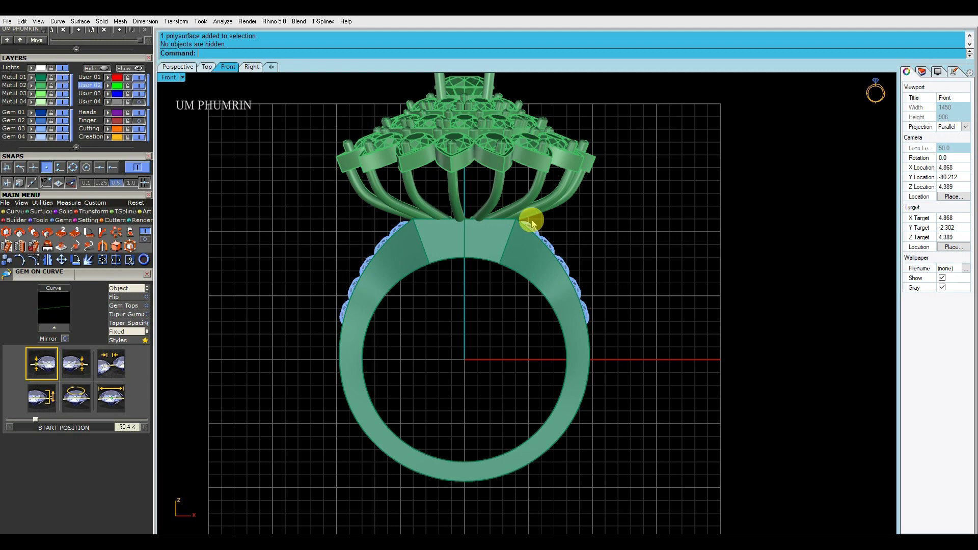
{"action": "scroll", "coordinate": [560, 260], "scroll_direction": "down", "scroll_amount": 5}
{"action": "scroll", "coordinate": [530, 258], "scroll_direction": "down", "scroll_amount": 2}
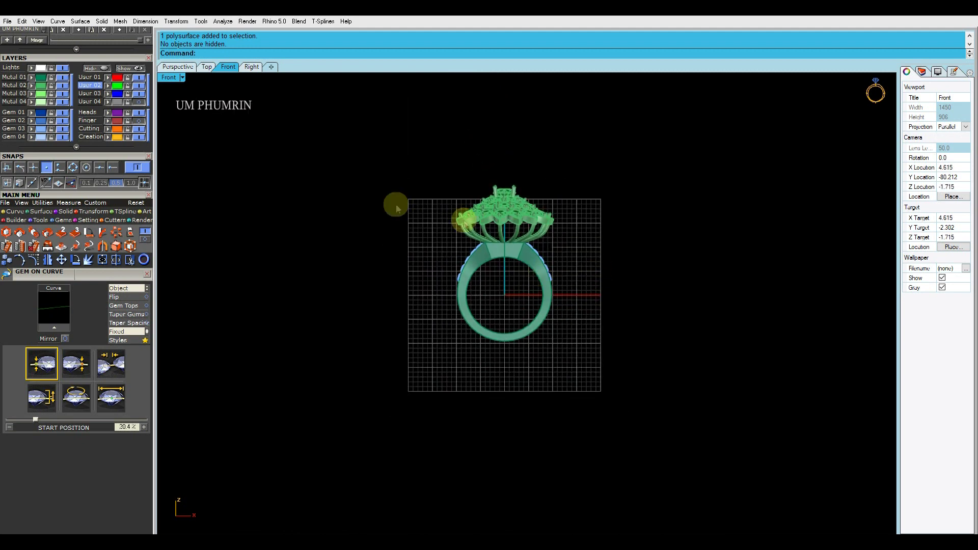
{"action": "left_click", "coordinate": [188, 68]}
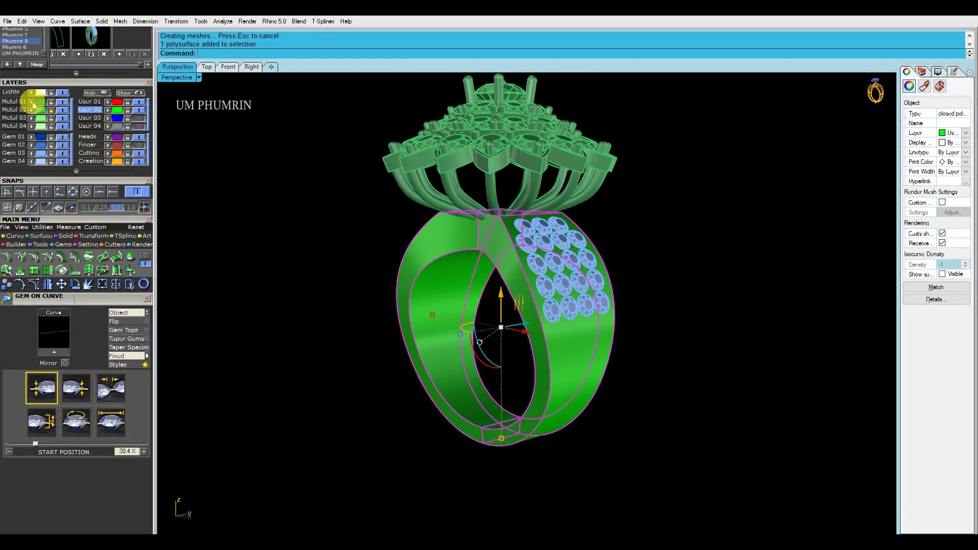
- Delete the leftover stray curve
{"action": "left_click", "coordinate": [338, 175]}
{"action": "left_click", "coordinate": [426, 190]}
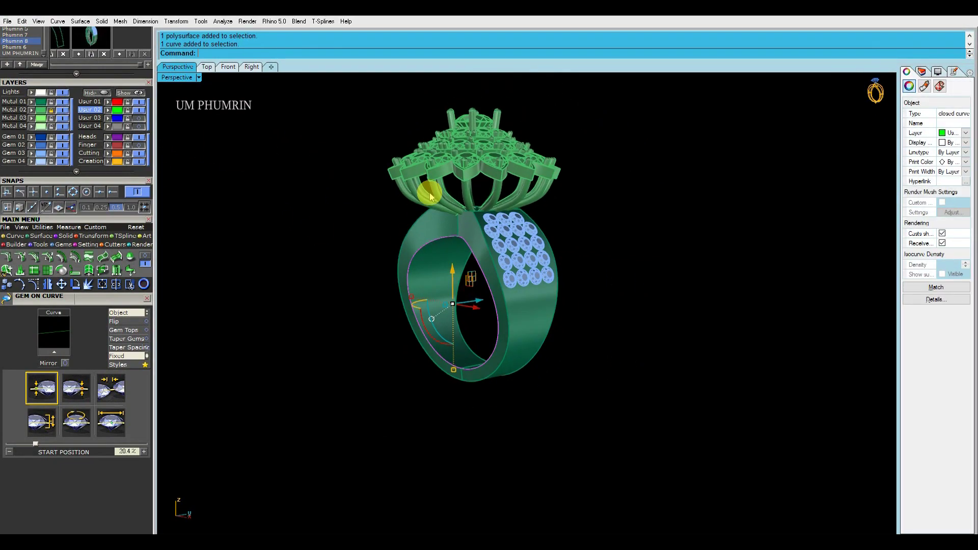
{"action": "key", "text": "Delete"}
{"action": "right_click_drag", "start_coordinate": [453, 157], "coordinate": [447, 176]}
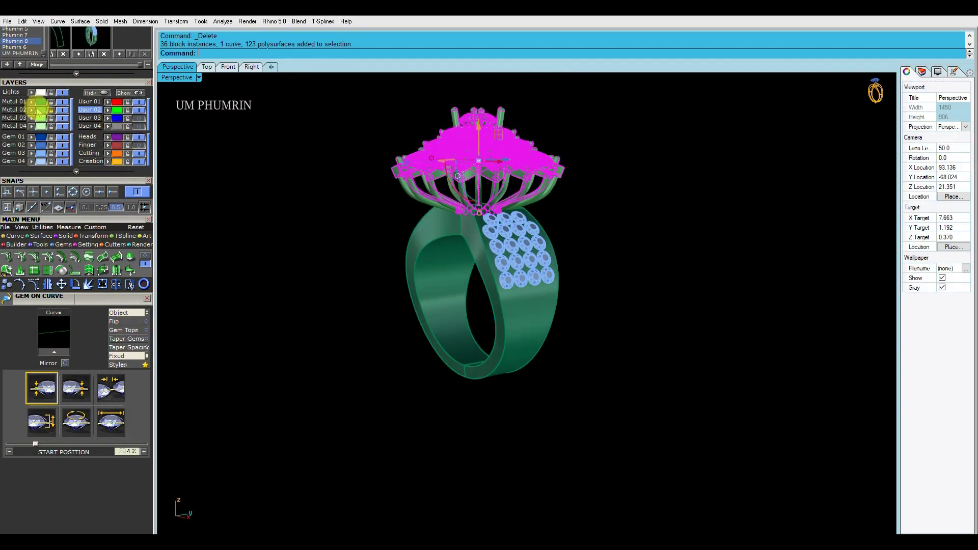
- Save the ring file with Ctrl+S, then duplicate the pavé panel's side edge as a curve
{"action": "left_click", "coordinate": [292, 140]}
{"action": "mouse_move", "coordinate": [292, 140]}
{"action": "right_mouse_down"}
{"action": "mouse_move", "coordinate": [487, 272]}
{"action": "mouse_move", "coordinate": [646, 340]}
{"action": "right_mouse_up"}
{"action": "left_click", "coordinate": [31, 149]}
{"action": "left_click", "coordinate": [298, 171]}
{"action": "scroll", "coordinate": [540, 286], "scroll_direction": "up", "scroll_amount": 3}
{"action": "scroll", "coordinate": [534, 287], "scroll_direction": "up", "scroll_amount": 2}
{"action": "scroll", "coordinate": [534, 288], "scroll_direction": "down", "scroll_amount": 3}
{"action": "mouse_move", "coordinate": [534, 288]}
{"action": "right_mouse_down"}
{"action": "mouse_move", "coordinate": [535, 257]}
{"action": "mouse_move", "coordinate": [662, 264]}
{"action": "mouse_move", "coordinate": [655, 260]}
{"action": "mouse_move", "coordinate": [694, 280]}
{"action": "mouse_move", "coordinate": [627, 265]}
{"action": "mouse_move", "coordinate": [697, 264]}
{"action": "mouse_move", "coordinate": [508, 278]}
{"action": "mouse_move", "coordinate": [550, 277]}
{"action": "mouse_move", "coordinate": [483, 271]}
{"action": "mouse_move", "coordinate": [618, 288]}
{"action": "mouse_move", "coordinate": [627, 306]}
{"action": "mouse_move", "coordinate": [653, 293]}
{"action": "mouse_move", "coordinate": [689, 294]}
{"action": "mouse_move", "coordinate": [637, 286]}
{"action": "mouse_move", "coordinate": [520, 313]}
{"action": "mouse_move", "coordinate": [567, 275]}
{"action": "mouse_move", "coordinate": [667, 269]}
{"action": "right_mouse_up"}
{"action": "key", "text": "ctrl+s"}
{"action": "left_click", "coordinate": [444, 331]}
{"action": "key", "text": "Return"}
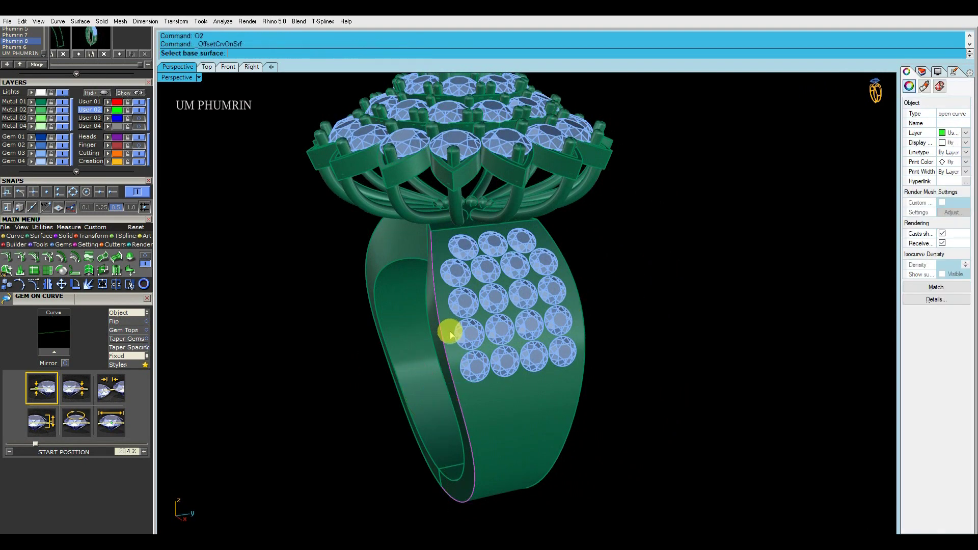
- Offset the side-edge curve 0.3 along the panel surface
{"action": "left_click", "coordinate": [451, 335]}
{"action": "type", "text": ".3"}
{"action": "key", "text": "Return"}
{"action": "scroll", "coordinate": [453, 339], "scroll_direction": "up", "scroll_amount": 2}
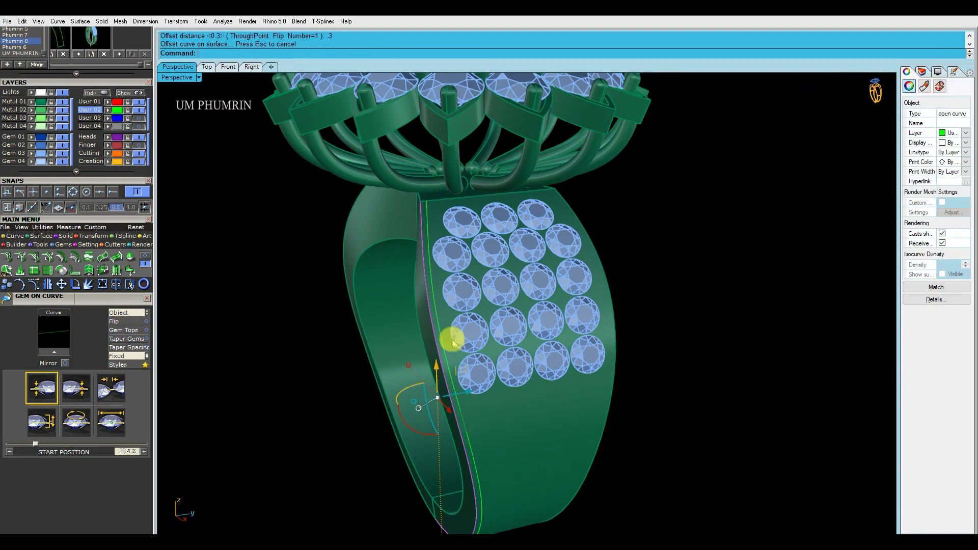
- Add a second on-surface offset of the edge at 0.15
{"action": "key", "text": "Return"}
{"action": "left_click", "coordinate": [444, 335]}
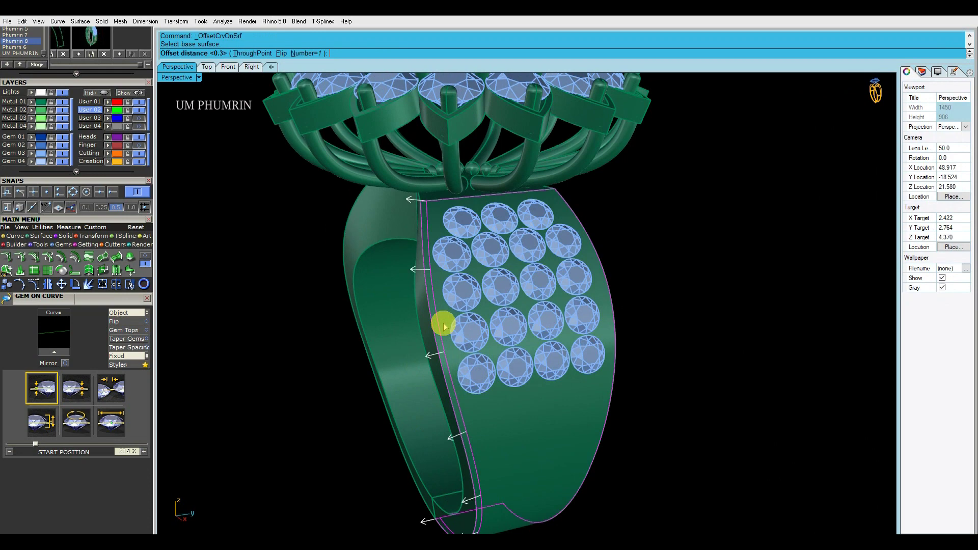
{"action": "type", "text": ".15"}
{"action": "key", "text": "Return"}
{"action": "mouse_move", "coordinate": [458, 339]}
{"action": "right_mouse_down"}
{"action": "mouse_move", "coordinate": [529, 335]}
{"action": "mouse_move", "coordinate": [413, 349]}
{"action": "right_mouse_up"}
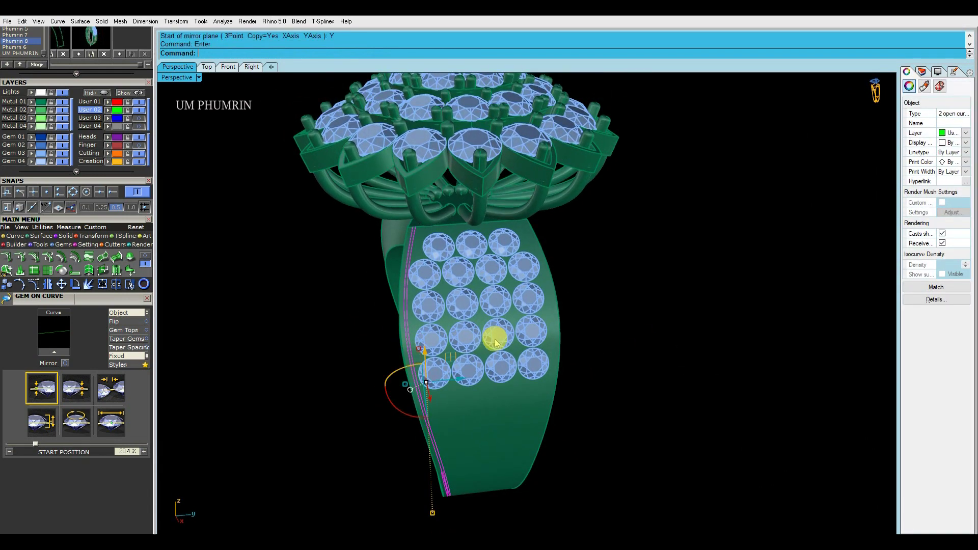
- Mirror the offset curves across the X axis onto the opposite band edge
{"action": "key", "text": "Return"}
{"action": "type", "text": "x"}
{"action": "key", "text": "Return"}
{"action": "mouse_move", "coordinate": [596, 334]}
{"action": "right_mouse_down"}
{"action": "mouse_move", "coordinate": [504, 343]}
{"action": "mouse_move", "coordinate": [526, 362]}
{"action": "right_mouse_up"}
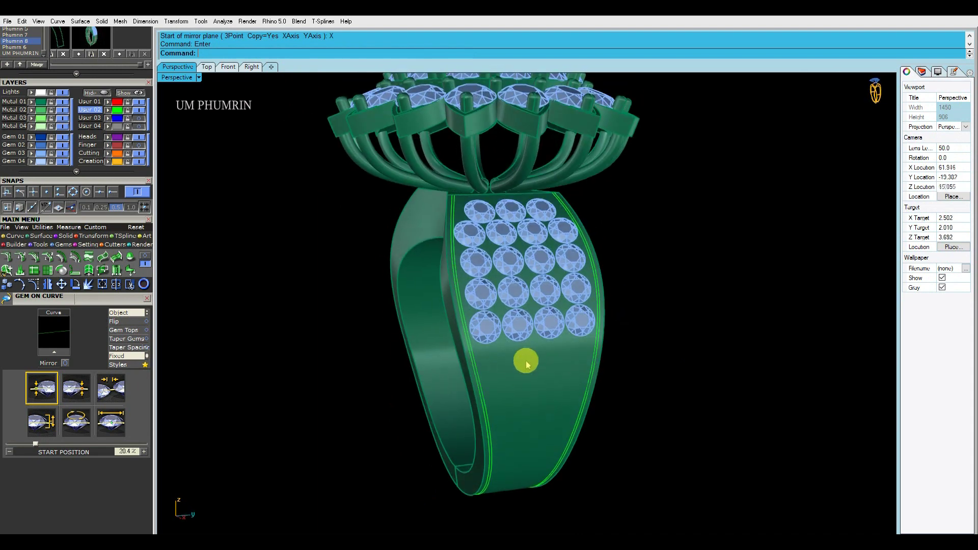
{"action": "scroll", "coordinate": [515, 339], "scroll_direction": "up", "scroll_amount": 2}
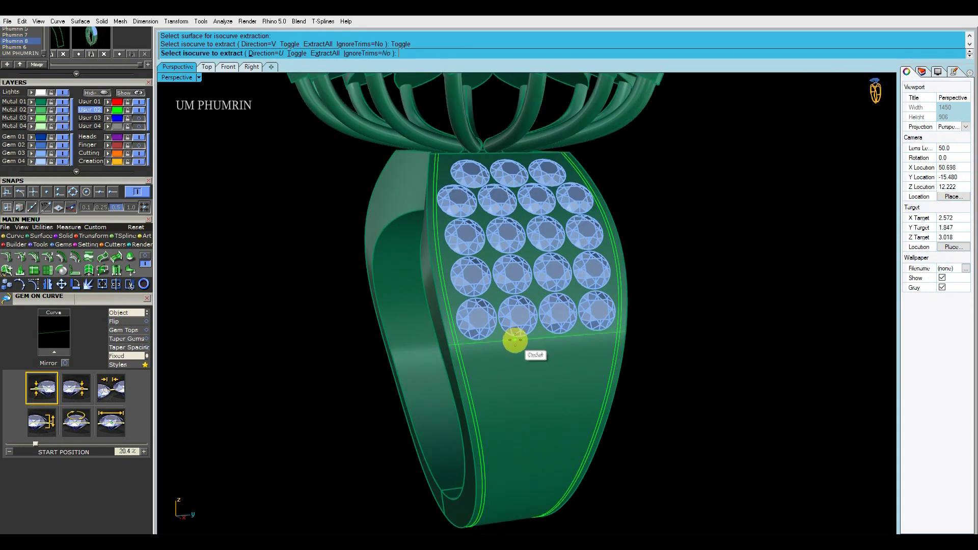
- Offset the curve below the gems 0.15 along the panel surface
{"action": "scroll", "coordinate": [531, 337], "scroll_direction": "up", "scroll_amount": 3}
{"action": "type", "text": "O2"}
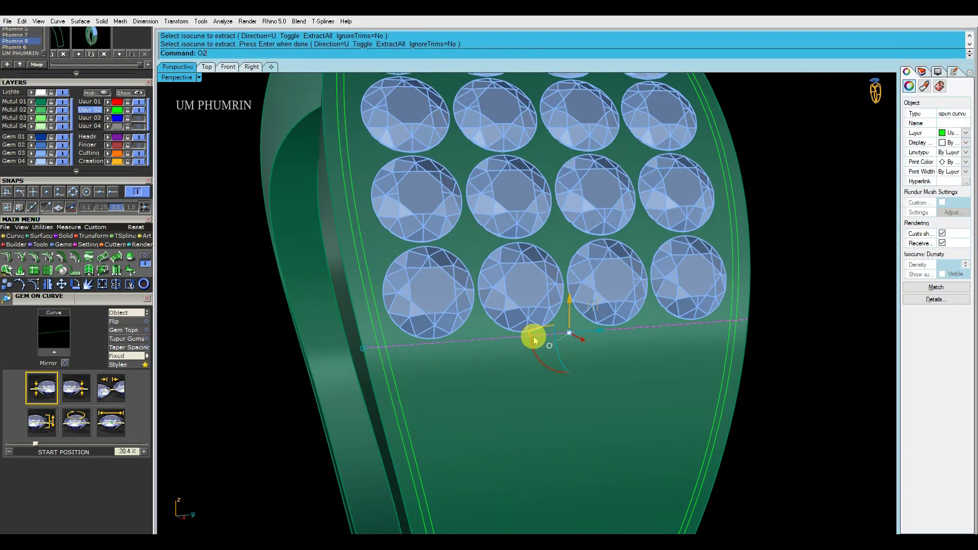
{"action": "left_click", "coordinate": [575, 359]}
{"action": "key", "text": "Return"}
{"action": "left_click", "coordinate": [559, 345]}
{"action": "key", "text": "Return"}
{"action": "scroll", "coordinate": [645, 376], "scroll_direction": "down", "scroll_amount": 3}
- Duplicate the panel's top edge and offset it 0.2 on the surface
{"action": "right_click_drag", "start_coordinate": [688, 387], "coordinate": [533, 218]}
{"action": "scroll", "coordinate": [539, 275], "scroll_direction": "up", "scroll_amount": 3}
{"action": "left_click", "coordinate": [534, 224]}
{"action": "key", "text": "Return"}
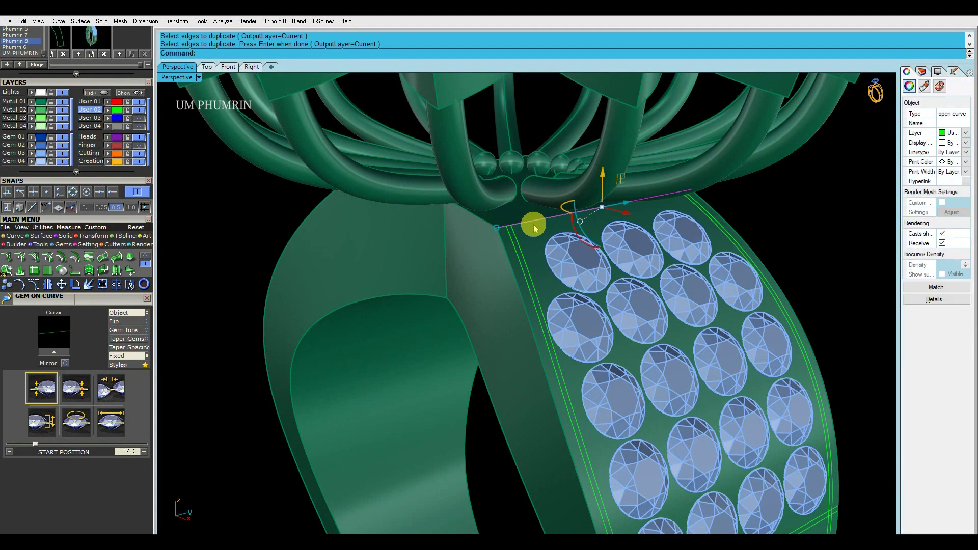
{"action": "left_click", "coordinate": [538, 227]}
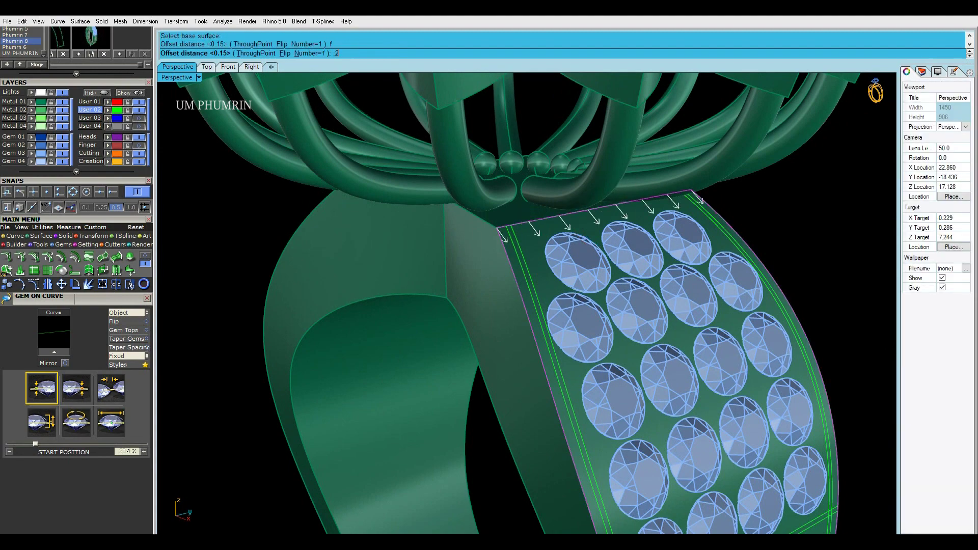
{"action": "key", "text": "Return"}
{"action": "scroll", "coordinate": [535, 229], "scroll_direction": "up", "scroll_amount": 3}
- Repeat the surface offset on the other side, then select all eight offset curves
{"action": "key", "text": "Return"}
{"action": "left_click", "coordinate": [559, 219]}
{"action": "type", "text": "f"}
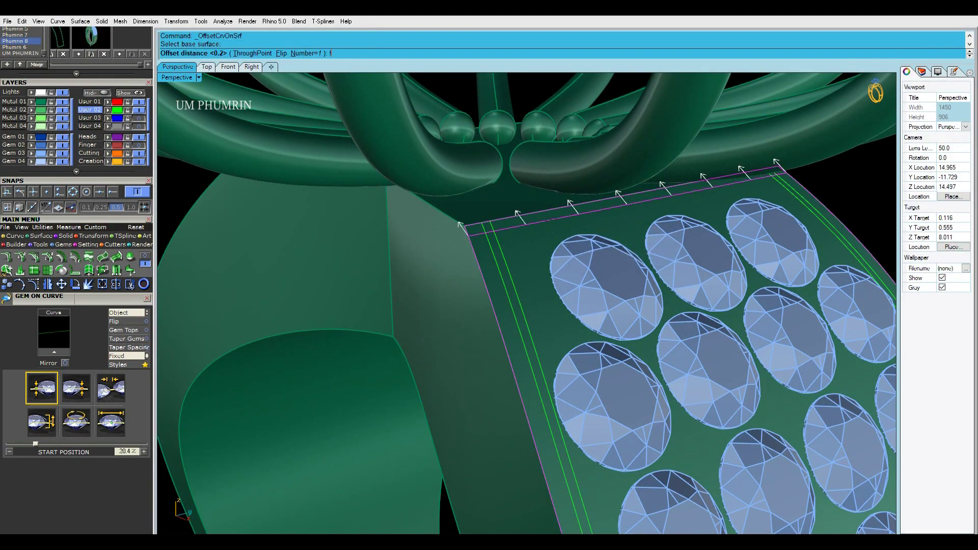
{"action": "scroll", "coordinate": [553, 233], "scroll_direction": "down", "scroll_amount": 5}
{"action": "mouse_move", "coordinate": [693, 273]}
{"action": "right_mouse_down"}
{"action": "mouse_move", "coordinate": [557, 247]}
{"action": "mouse_move", "coordinate": [535, 266]}
{"action": "mouse_move", "coordinate": [499, 261]}
{"action": "mouse_move", "coordinate": [509, 240]}
{"action": "mouse_move", "coordinate": [544, 286]}
{"action": "mouse_move", "coordinate": [603, 255]}
{"action": "mouse_move", "coordinate": [482, 248]}
{"action": "mouse_move", "coordinate": [492, 246]}
{"action": "right_mouse_up"}
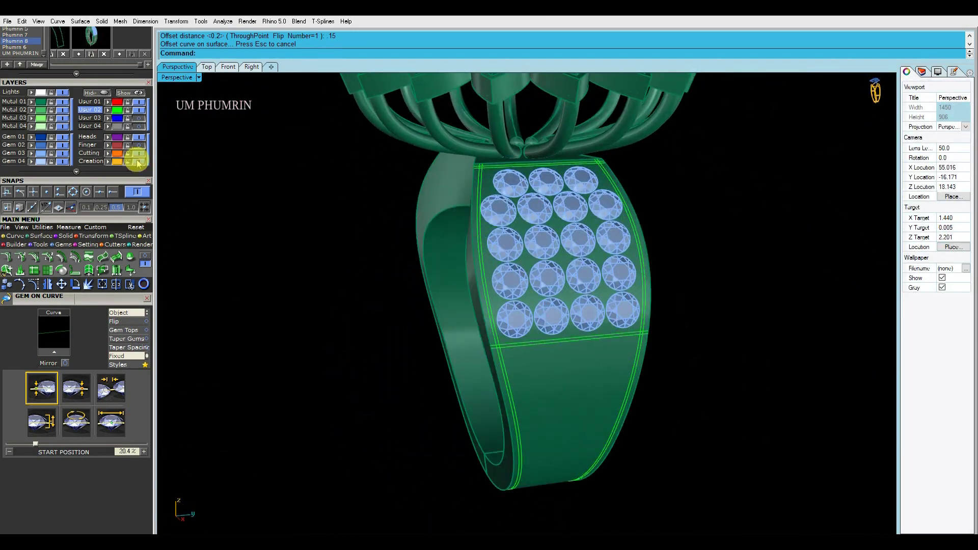
{"action": "left_click", "coordinate": [122, 117]}
{"action": "left_click", "coordinate": [102, 93]}
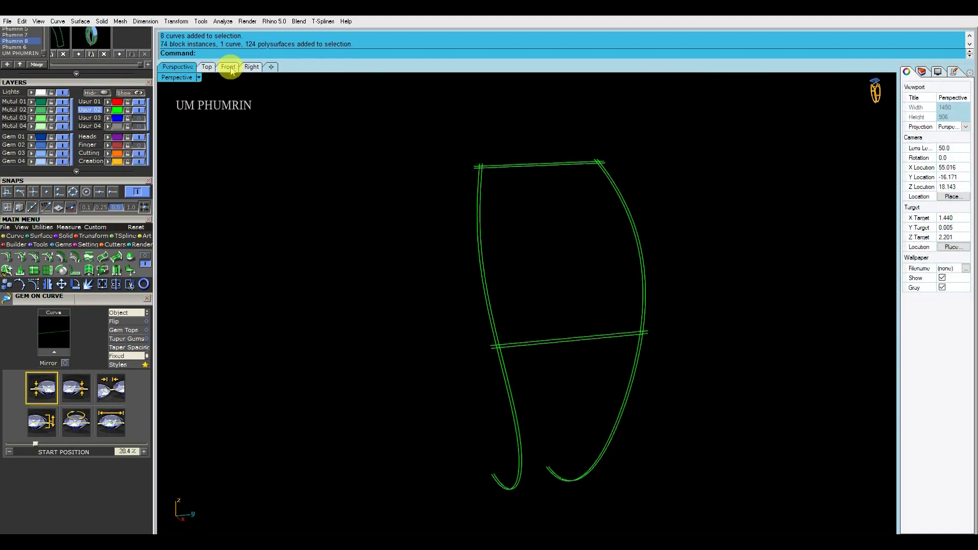
- In the Right view, trim the overhanging outline curve ends at the crossbar
{"action": "left_click", "coordinate": [252, 67]}
{"action": "left_click_drag", "start_coordinate": [677, 332], "coordinate": [298, 130]}
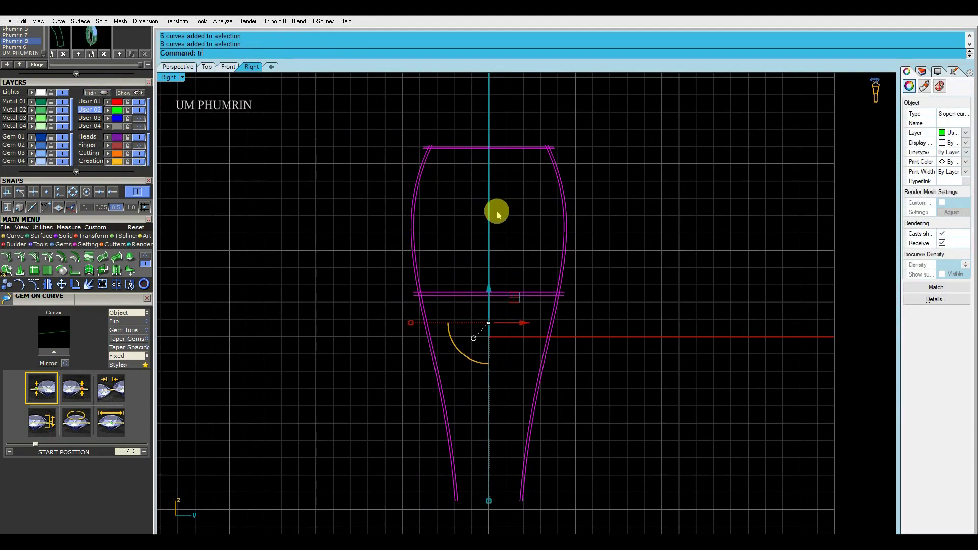
{"action": "key", "text": "ctrl+t"}
{"action": "scroll", "coordinate": [543, 353], "scroll_direction": "down", "scroll_amount": 4}
{"action": "scroll", "coordinate": [421, 240], "scroll_direction": "up", "scroll_amount": 10}
{"action": "scroll", "coordinate": [733, 268], "scroll_direction": "down", "scroll_amount": 3}
{"action": "scroll", "coordinate": [714, 266], "scroll_direction": "up", "scroll_amount": 3}
{"action": "left_click", "coordinate": [715, 267]}
{"action": "scroll", "coordinate": [572, 265], "scroll_direction": "down", "scroll_amount": 3}
{"action": "scroll", "coordinate": [564, 296], "scroll_direction": "up", "scroll_amount": 4}
{"action": "scroll", "coordinate": [564, 296], "scroll_direction": "down", "scroll_amount": 3}
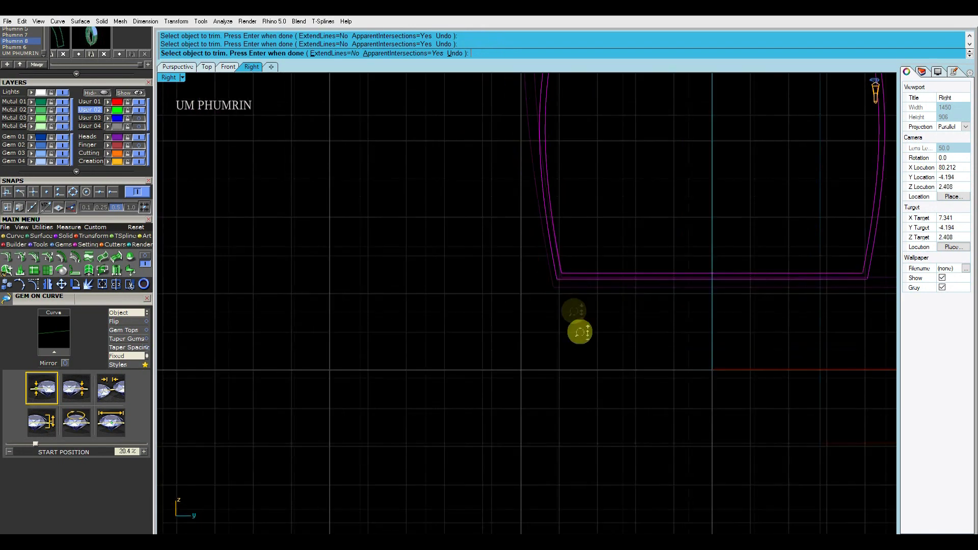
{"action": "scroll", "coordinate": [586, 316], "scroll_direction": "down", "scroll_amount": 2}
{"action": "key", "text": "Return"}
- In the Top view, trim the remaining three overhanging curve ends
{"action": "left_click", "coordinate": [228, 67]}
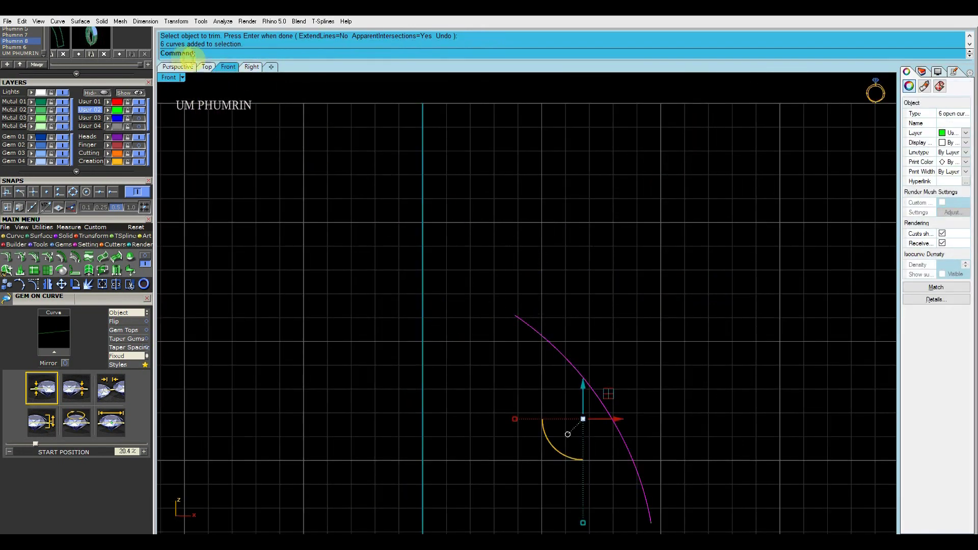
{"action": "left_click", "coordinate": [206, 67]}
{"action": "type", "text": "tr"}
{"action": "key", "text": "Return"}
{"action": "scroll", "coordinate": [631, 273], "scroll_direction": "up", "scroll_amount": 4}
{"action": "scroll", "coordinate": [477, 140], "scroll_direction": "up", "scroll_amount": 4}
{"action": "left_click", "coordinate": [481, 159]}
{"action": "scroll", "coordinate": [481, 159], "scroll_direction": "up", "scroll_amount": 2}
{"action": "right_click_drag", "start_coordinate": [480, 158], "coordinate": [512, 185]}
{"action": "left_click", "coordinate": [512, 208]}
{"action": "scroll", "coordinate": [517, 279], "scroll_direction": "down", "scroll_amount": 5}
{"action": "scroll", "coordinate": [516, 316], "scroll_direction": "up", "scroll_amount": 5}
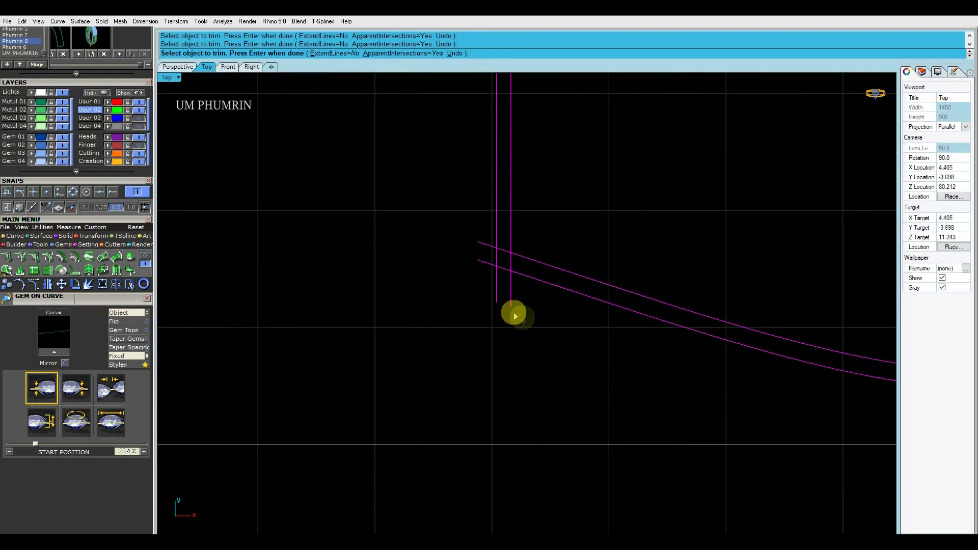
{"action": "left_click", "coordinate": [518, 270]}
{"action": "key", "text": "Return"}
- Join the eight outline curves into two closed outlines and show the ring again
{"action": "scroll", "coordinate": [507, 303], "scroll_direction": "down", "scroll_amount": 5}
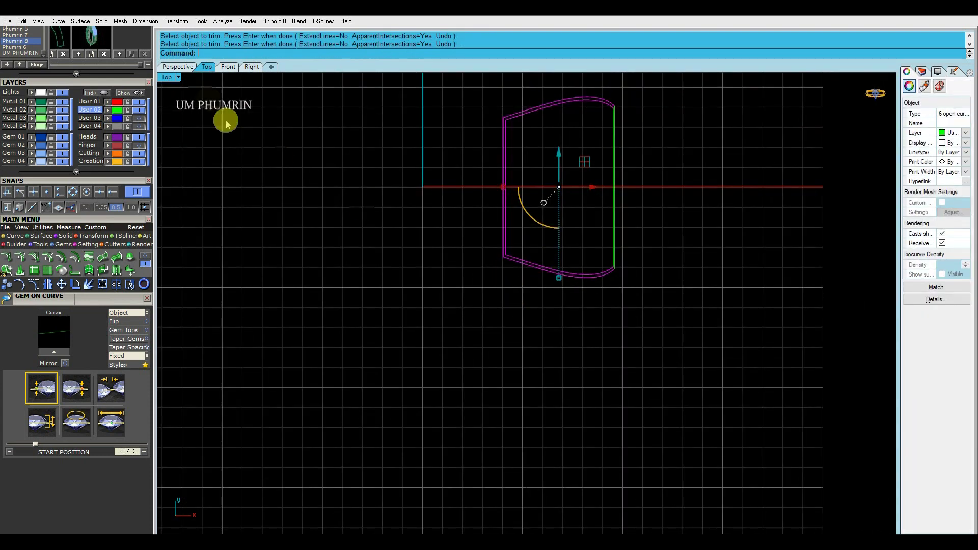
{"action": "left_click", "coordinate": [178, 67]}
{"action": "left_click_drag", "start_coordinate": [534, 198], "coordinate": [362, 145]}
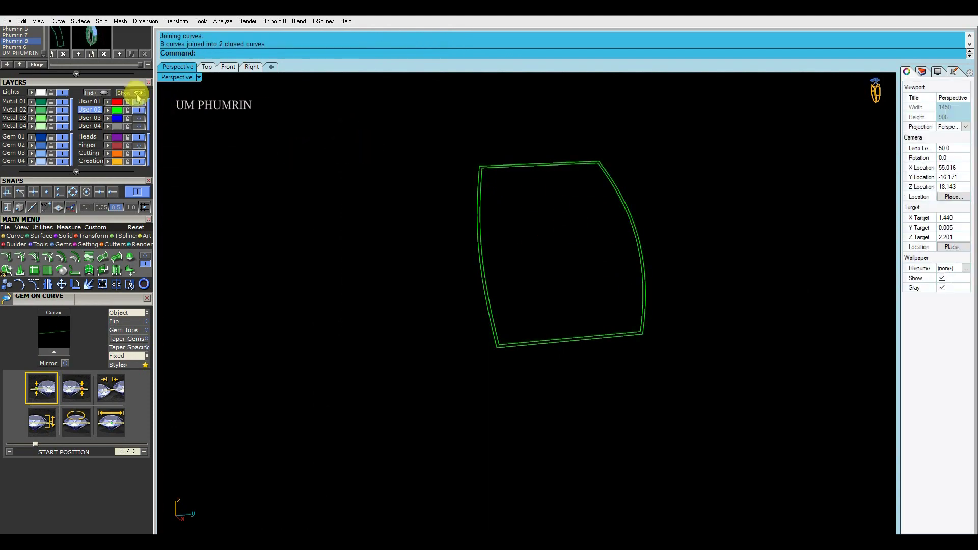
{"action": "left_click", "coordinate": [137, 93]}
{"action": "scroll", "coordinate": [436, 201], "scroll_direction": "down", "scroll_amount": 3}
{"action": "scroll", "coordinate": [524, 218], "scroll_direction": "up", "scroll_amount": 3}
{"action": "scroll", "coordinate": [658, 212], "scroll_direction": "up", "scroll_amount": 2}
{"action": "mouse_move", "coordinate": [658, 211]}
{"action": "right_mouse_down"}
{"action": "mouse_move", "coordinate": [565, 208]}
{"action": "mouse_move", "coordinate": [728, 213]}
{"action": "mouse_move", "coordinate": [745, 247]}
{"action": "mouse_move", "coordinate": [703, 273]}
{"action": "mouse_move", "coordinate": [723, 253]}
{"action": "mouse_move", "coordinate": [481, 262]}
{"action": "right_mouse_up"}
- Mirror the picked ring curve across the ring's centre
{"action": "left_click", "coordinate": [566, 207]}
{"action": "left_click", "coordinate": [581, 223]}
{"action": "key", "text": "y"}
{"action": "key", "text": "Return"}
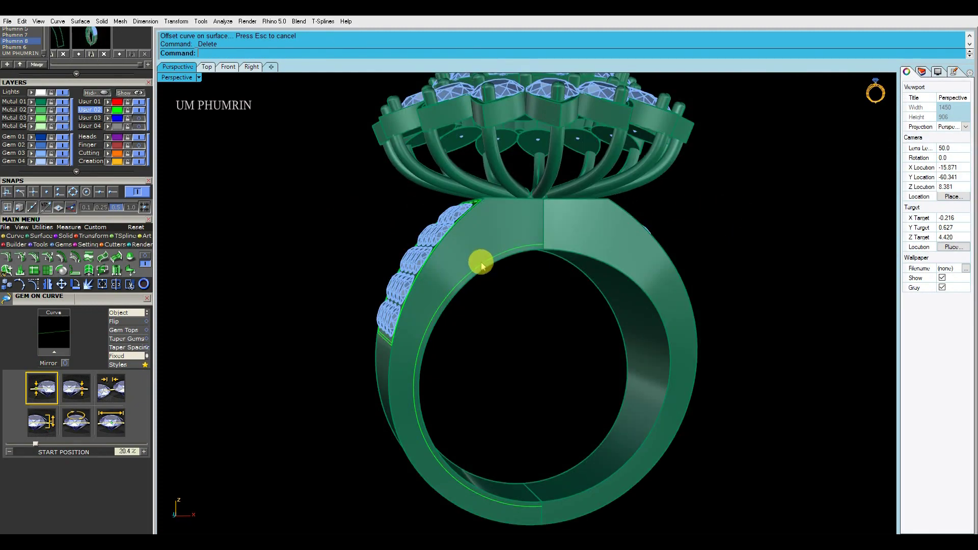
- Offset the shank's inner edge curve 0.1 along its surface, then rebuild the band curve to 9 points
{"action": "left_click", "coordinate": [480, 262]}
{"action": "left_click", "coordinate": [477, 250]}
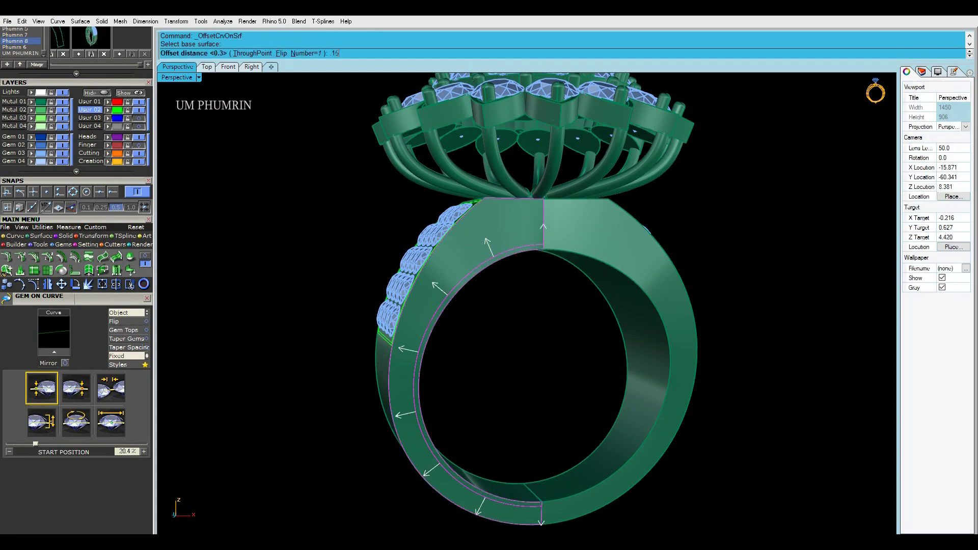
{"action": "key", "text": "Return"}
{"action": "type", "text": "O2"}
{"action": "key", "text": "Return"}
{"action": "mouse_move", "coordinate": [488, 282]}
{"action": "right_mouse_down"}
{"action": "mouse_move", "coordinate": [375, 247]}
{"action": "mouse_move", "coordinate": [482, 262]}
{"action": "mouse_move", "coordinate": [605, 218]}
{"action": "mouse_move", "coordinate": [540, 277]}
{"action": "mouse_move", "coordinate": [523, 276]}
{"action": "right_mouse_up"}
{"action": "left_click", "coordinate": [482, 262]}
{"action": "type", "text": "rb"}
{"action": "key", "text": "Return"}
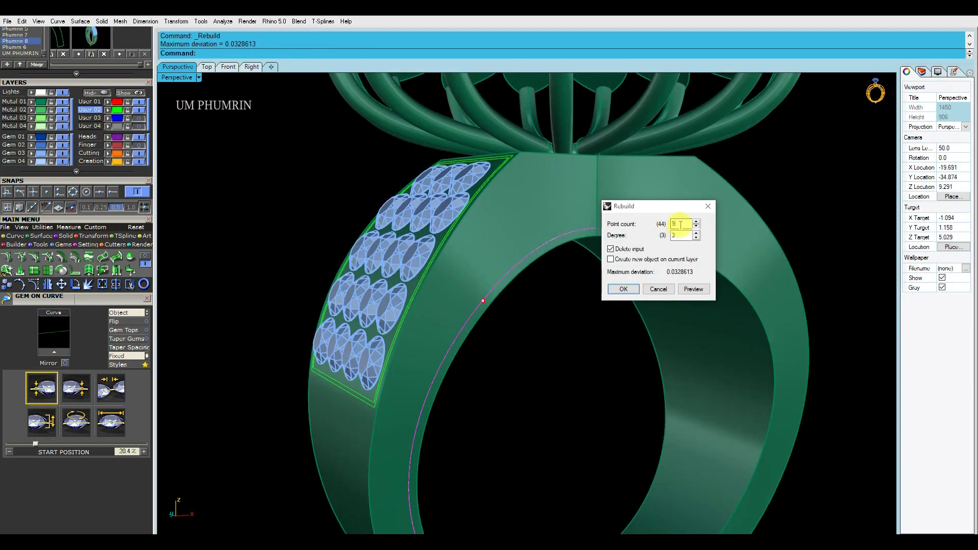
- Accept the 9-point rebuild and offset the rebuilt curve along the band surface
{"action": "key", "text": "Return"}
{"action": "mouse_move", "coordinate": [553, 291]}
{"action": "right_mouse_down"}
{"action": "mouse_move", "coordinate": [524, 278]}
{"action": "mouse_move", "coordinate": [537, 290]}
{"action": "mouse_move", "coordinate": [534, 308]}
{"action": "mouse_move", "coordinate": [512, 290]}
{"action": "mouse_move", "coordinate": [515, 308]}
{"action": "right_mouse_up"}
{"action": "type", "text": "O2"}
{"action": "key", "text": "Return"}
{"action": "left_click", "coordinate": [470, 240]}
{"action": "key", "text": "Return"}
{"action": "left_click", "coordinate": [524, 278]}
- Duplicate a band edge with DupEdge and offset it 0.3 on the surface
{"action": "type", "text": "dupedge"}
{"action": "key", "text": "Return"}
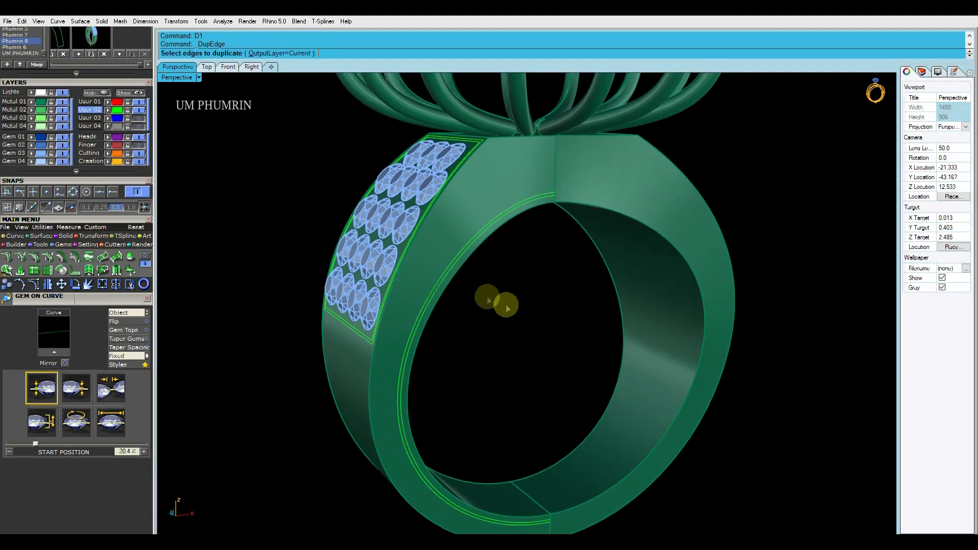
{"action": "scroll", "coordinate": [378, 300], "scroll_direction": "up", "scroll_amount": 5}
{"action": "left_click", "coordinate": [378, 300]}
{"action": "key", "text": "Return"}
{"action": "type", "text": "2"}
{"action": "key", "text": "Return"}
{"action": "left_click", "coordinate": [403, 297]}
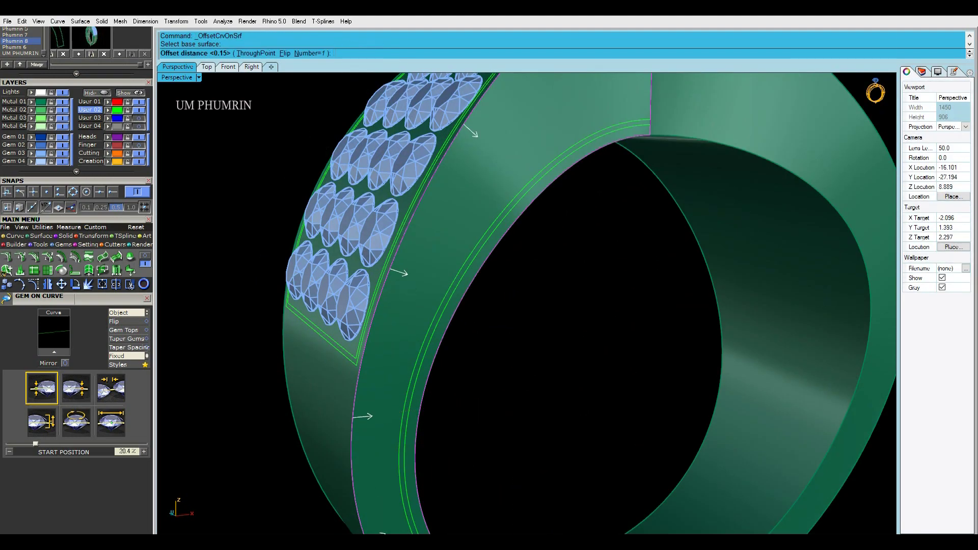
{"action": "type", "text": ".3"}
{"action": "key", "text": "Return"}
- Delete the unwanted offset curve
{"action": "scroll", "coordinate": [404, 291], "scroll_direction": "down", "scroll_amount": 3}
{"action": "right_click_drag", "start_coordinate": [404, 290], "coordinate": [407, 304]}
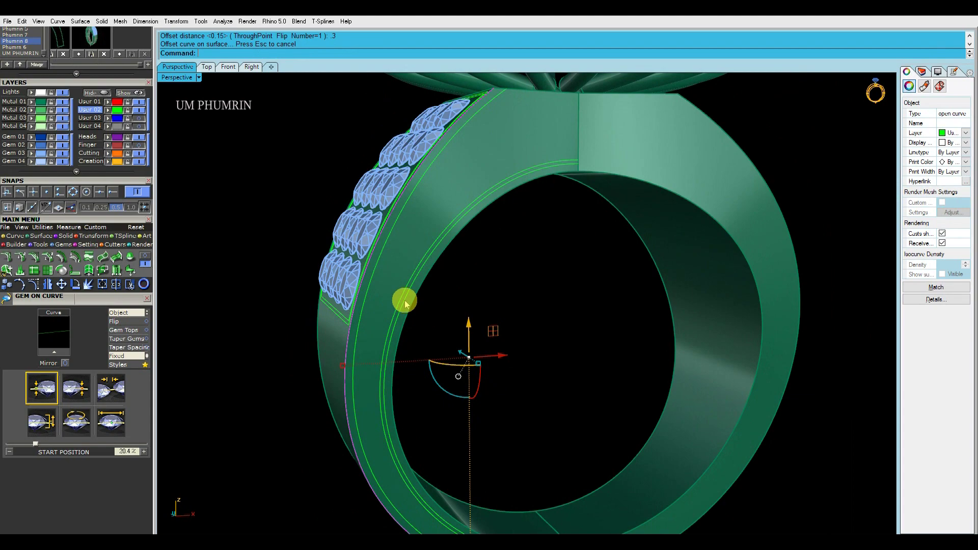
{"action": "mouse_move", "coordinate": [376, 268]}
{"action": "right_mouse_down"}
{"action": "mouse_move", "coordinate": [415, 283]}
{"action": "mouse_move", "coordinate": [319, 286]}
{"action": "mouse_move", "coordinate": [365, 278]}
{"action": "mouse_move", "coordinate": [378, 290]}
{"action": "mouse_move", "coordinate": [377, 274]}
{"action": "mouse_move", "coordinate": [448, 284]}
{"action": "mouse_move", "coordinate": [385, 287]}
{"action": "right_mouse_up"}
{"action": "key", "text": "Delete"}
{"action": "key", "text": "Delete"}
- Duplicate the band edge beside the pavé panel and offset it along the surface
{"action": "type", "text": "d"}
{"action": "left_click", "coordinate": [414, 293]}
{"action": "key", "text": "Return"}
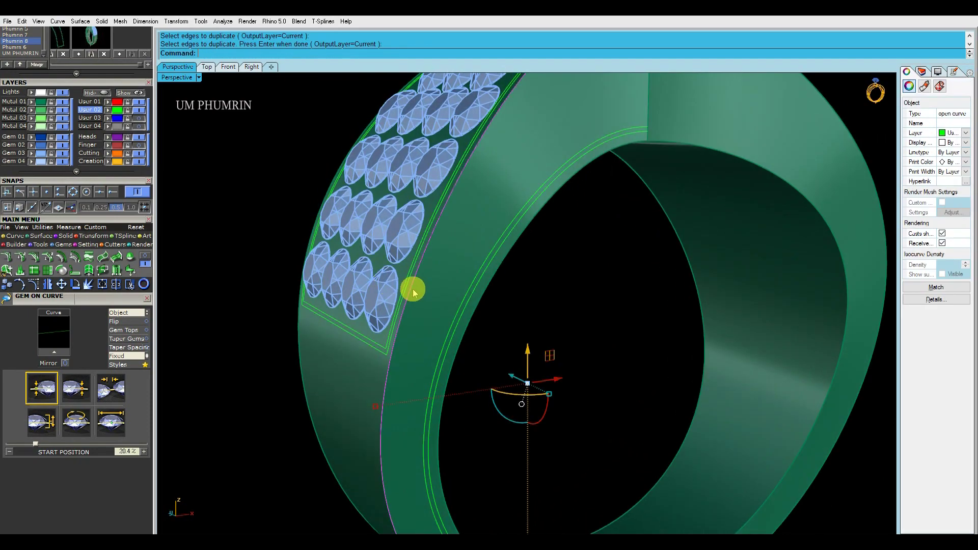
{"action": "key", "text": "Return"}
{"action": "left_click", "coordinate": [436, 297]}
{"action": "right_click_drag", "start_coordinate": [435, 300], "coordinate": [422, 292]}
{"action": "key", "text": "Return"}
{"action": "left_click", "coordinate": [433, 296]}
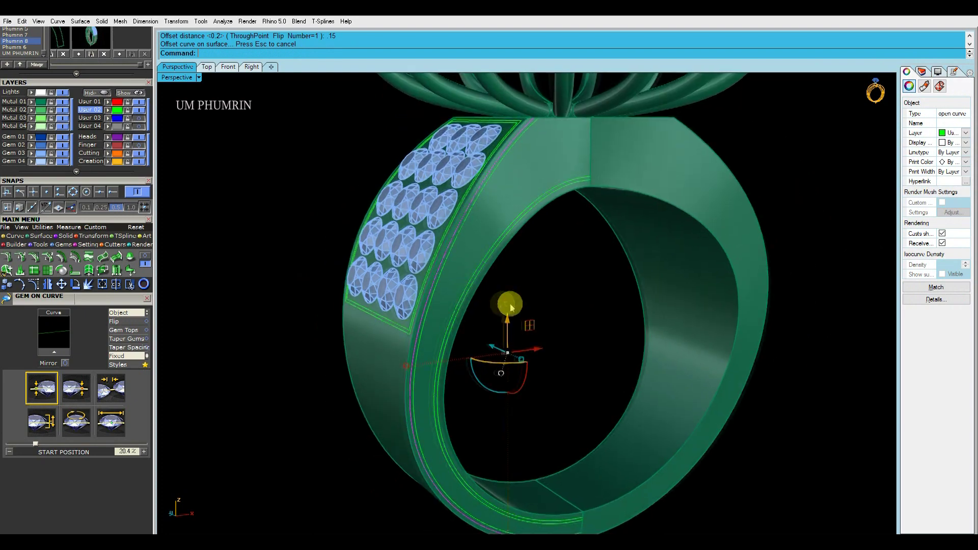
- Duplicate the shank's top edge and offset it 0.3 along the shank surface
{"action": "right_click_drag", "start_coordinate": [436, 297], "coordinate": [532, 295]}
{"action": "type", "text": "D1"}
{"action": "key", "text": "Return"}
{"action": "scroll", "coordinate": [520, 191], "scroll_direction": "up", "scroll_amount": 3}
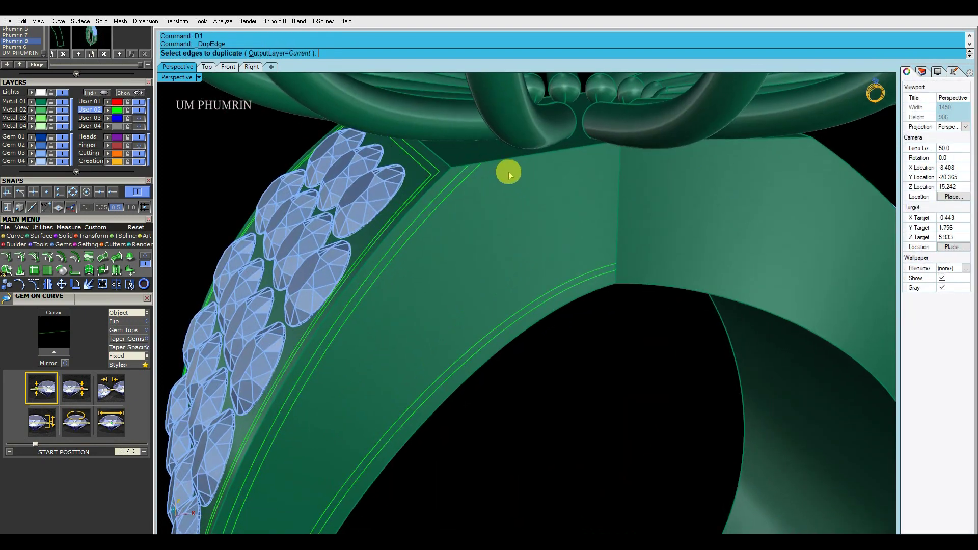
{"action": "left_click", "coordinate": [507, 163]}
{"action": "key", "text": "Return"}
{"action": "left_click", "coordinate": [535, 196]}
{"action": "type", "text": "0.3"}
{"action": "key", "text": "Return"}
- Add a 0.15 offset of the top edge on the surface beneath it
{"action": "right_click_drag", "start_coordinate": [530, 197], "coordinate": [527, 182]}
{"action": "key", "text": "Return"}
{"action": "left_click", "coordinate": [527, 178]}
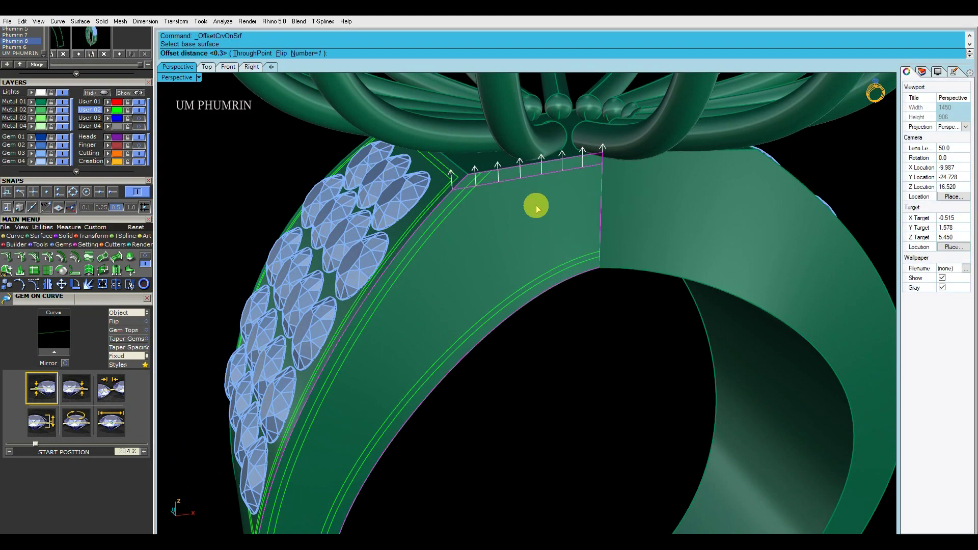
{"action": "type", "text": "5"}
{"action": "key", "text": "Return"}
- Select the new User 02 guide curves
{"action": "scroll", "coordinate": [563, 262], "scroll_direction": "down", "scroll_amount": 3}
{"action": "mouse_move", "coordinate": [564, 262]}
{"action": "right_mouse_down"}
{"action": "mouse_move", "coordinate": [568, 277]}
{"action": "mouse_move", "coordinate": [642, 258]}
{"action": "mouse_move", "coordinate": [442, 243]}
{"action": "right_mouse_up"}
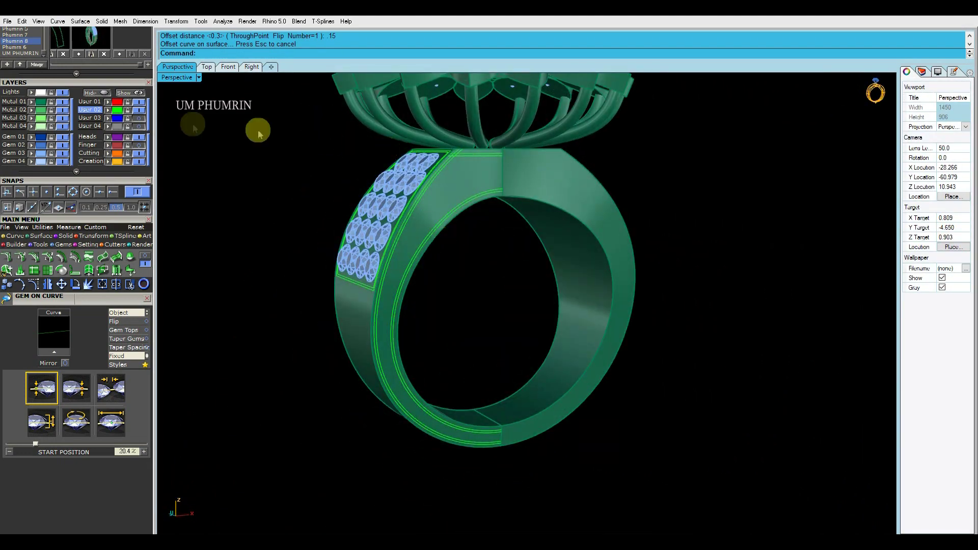
{"action": "left_click", "coordinate": [119, 111]}
{"action": "right_click_drag", "start_coordinate": [357, 153], "coordinate": [391, 157]}
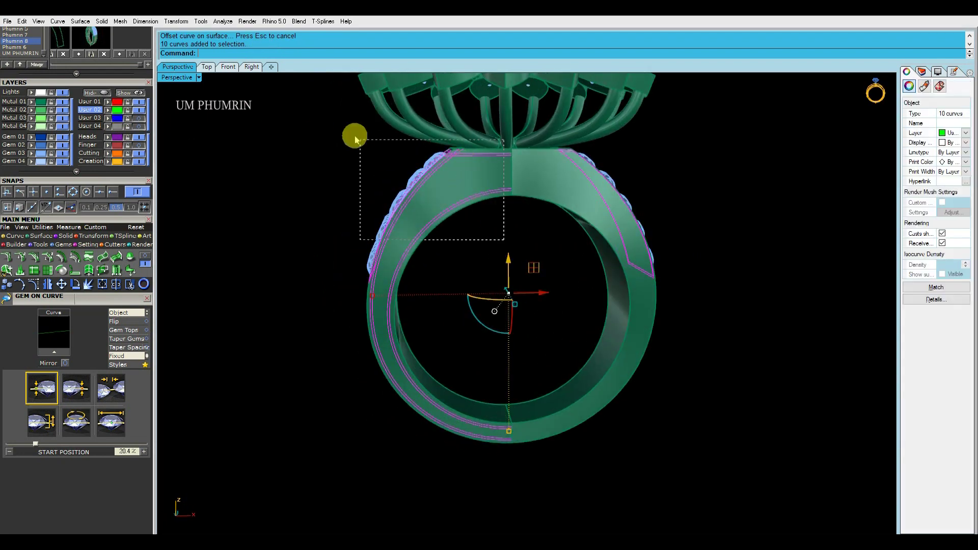
- Hide the ring solids and draw a cutting line in the Front view
{"action": "left_click", "coordinate": [393, 147]}
{"action": "left_click", "coordinate": [109, 94]}
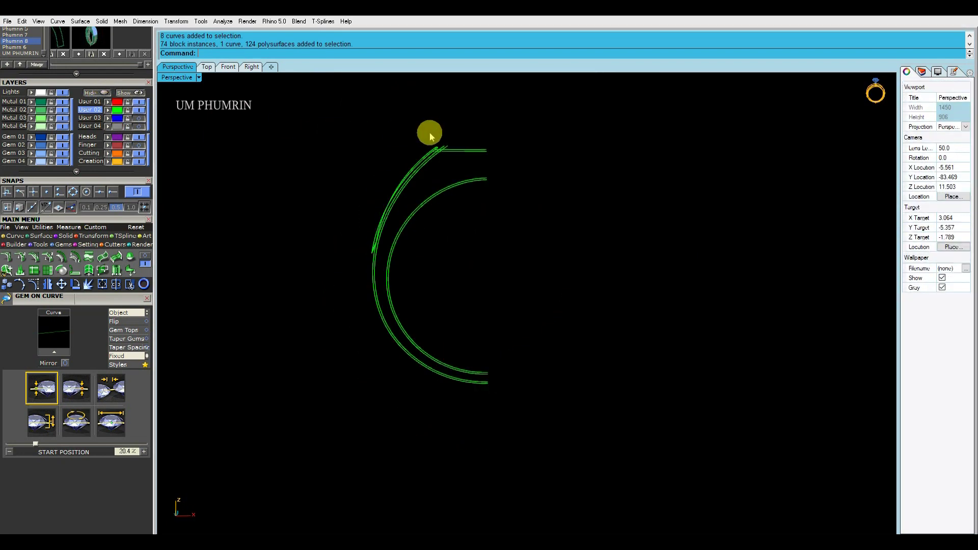
{"action": "left_click", "coordinate": [251, 66]}
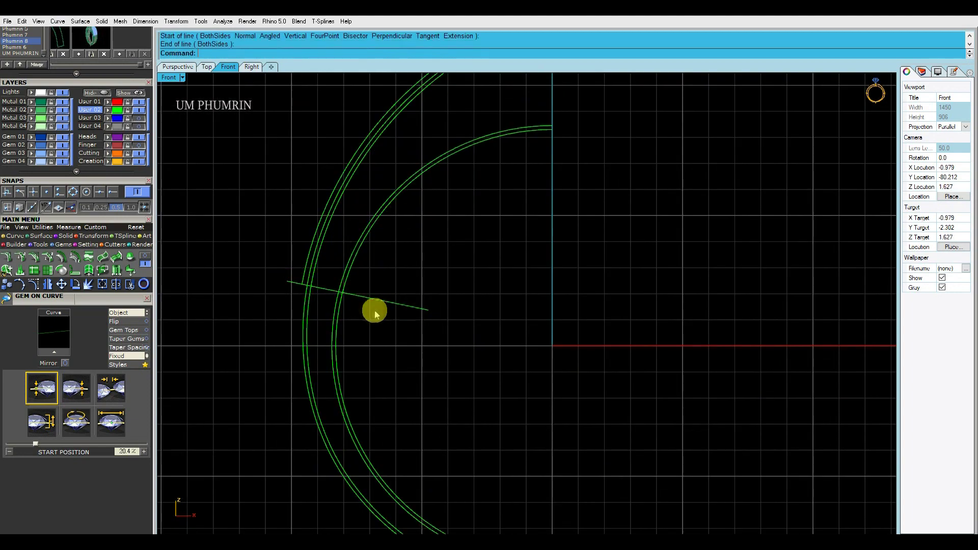
{"action": "left_click", "coordinate": [375, 314]}
- Trim the two closed outline curves with the new cutting line
{"action": "scroll", "coordinate": [397, 208], "scroll_direction": "down", "scroll_amount": 3}
{"action": "type", "text": "tr"}
{"action": "key", "text": "Return"}
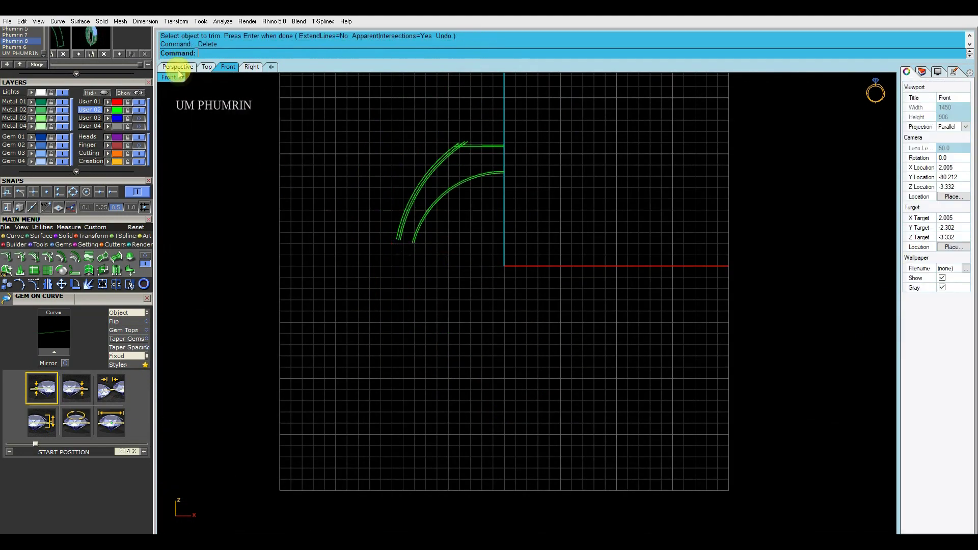
{"action": "left_click", "coordinate": [179, 71]}
{"action": "scroll", "coordinate": [427, 207], "scroll_direction": "up", "scroll_amount": 3}
{"action": "left_click", "coordinate": [298, 200]}
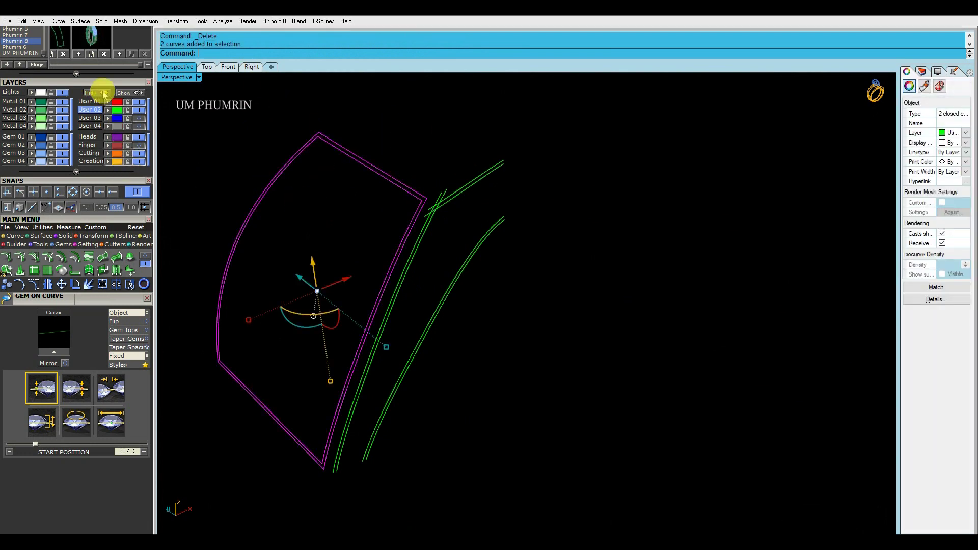
{"action": "left_click", "coordinate": [228, 67]}
{"action": "scroll", "coordinate": [419, 186], "scroll_direction": "up", "scroll_amount": 3}
{"action": "scroll", "coordinate": [429, 184], "scroll_direction": "up", "scroll_amount": 3}
- Trim the overhang to a sharp corner, join into two open curves, and show the ring
{"action": "type", "text": "tr"}
{"action": "key", "text": "Return"}
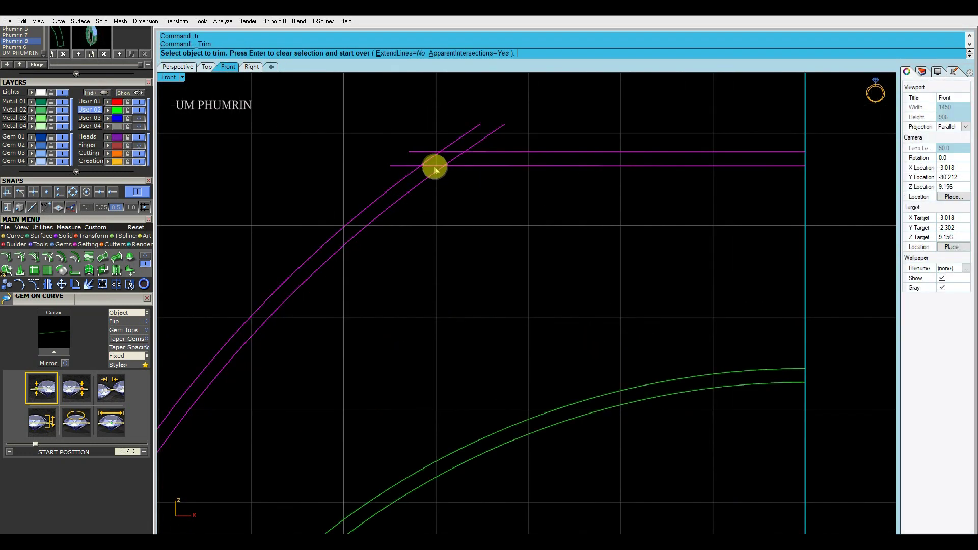
{"action": "left_click", "coordinate": [435, 170]}
{"action": "scroll", "coordinate": [475, 147], "scroll_direction": "up", "scroll_amount": 2}
{"action": "scroll", "coordinate": [392, 158], "scroll_direction": "down", "scroll_amount": 3}
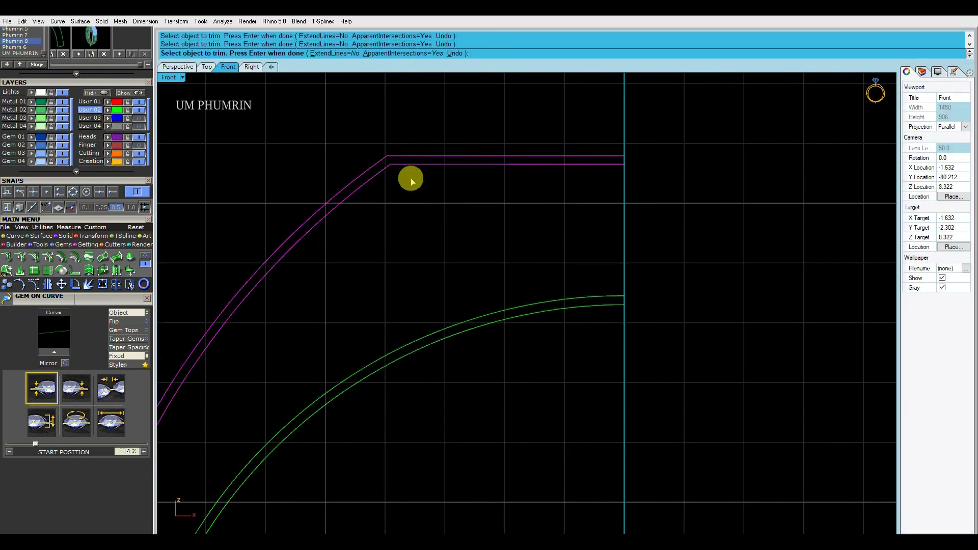
{"action": "key", "text": "Return"}
{"action": "key", "text": "ctrl+j"}
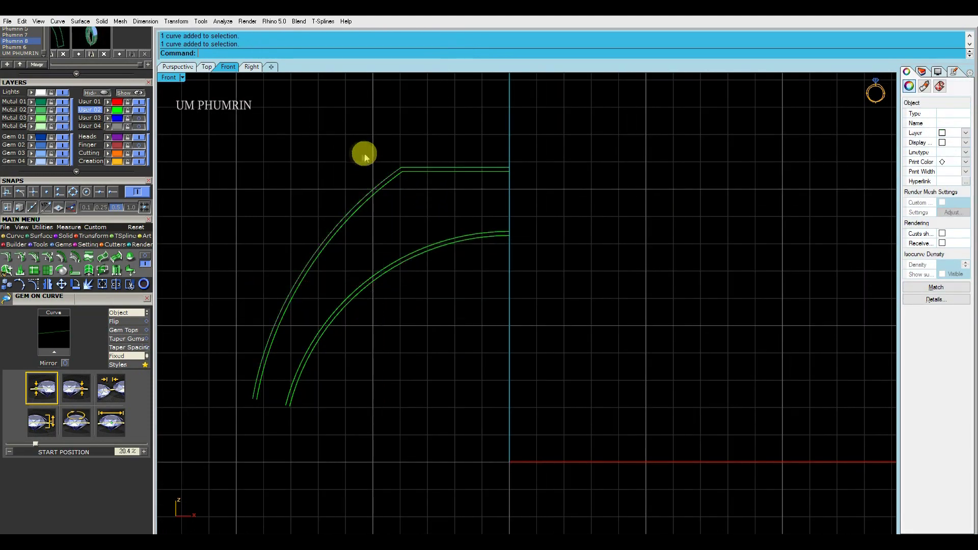
{"action": "left_click", "coordinate": [137, 93]}
{"action": "right_click_drag", "start_coordinate": [502, 175], "coordinate": [568, 209]}
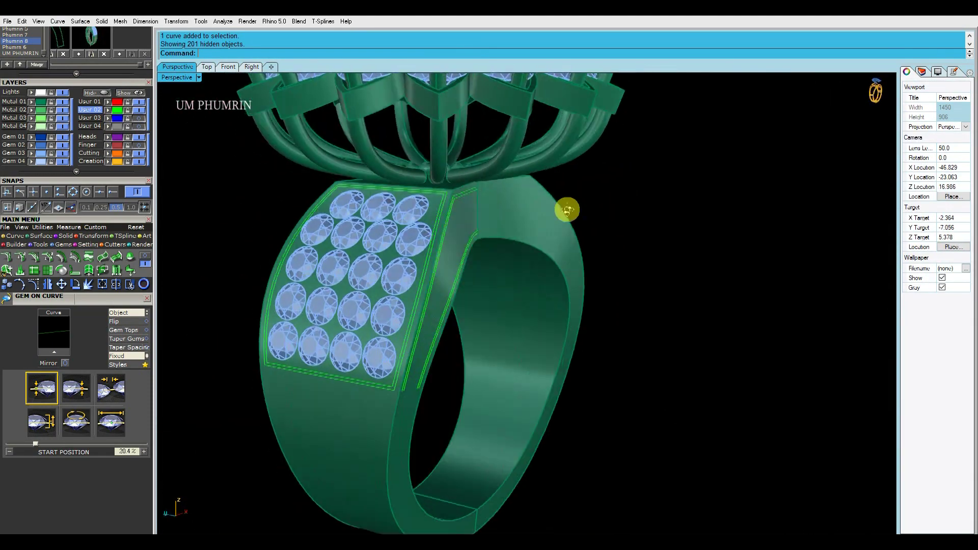
- Draw a line across the band to cut the border curves
{"action": "scroll", "coordinate": [393, 303], "scroll_direction": "up", "scroll_amount": 5}
{"action": "mouse_move", "coordinate": [393, 304]}
{"action": "right_mouse_down"}
{"action": "mouse_move", "coordinate": [430, 251]}
{"action": "mouse_move", "coordinate": [465, 267]}
{"action": "mouse_move", "coordinate": [402, 256]}
{"action": "right_mouse_up"}
{"action": "scroll", "coordinate": [408, 272], "scroll_direction": "up", "scroll_amount": 3}
{"action": "type", "text": "l"}
{"action": "key", "text": "Return"}
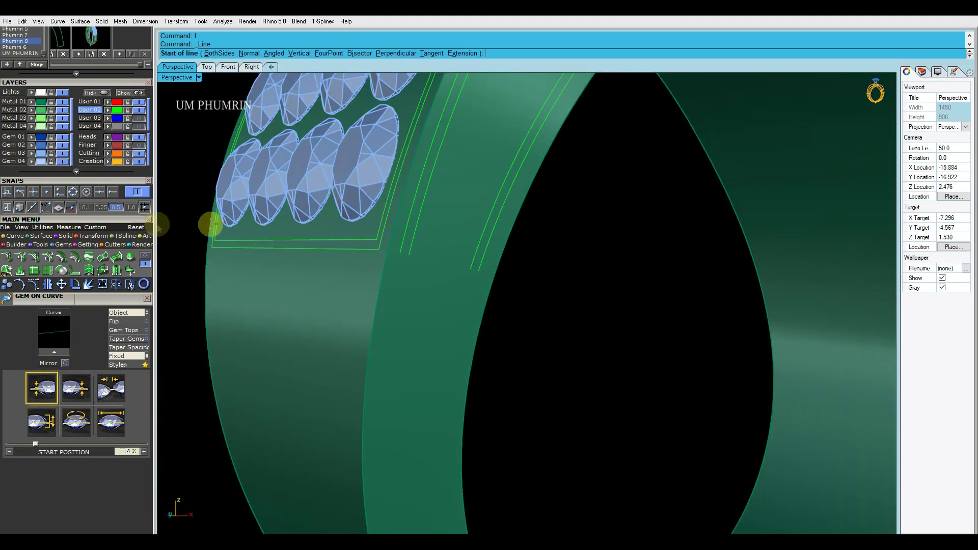
{"action": "left_click", "coordinate": [441, 265]}
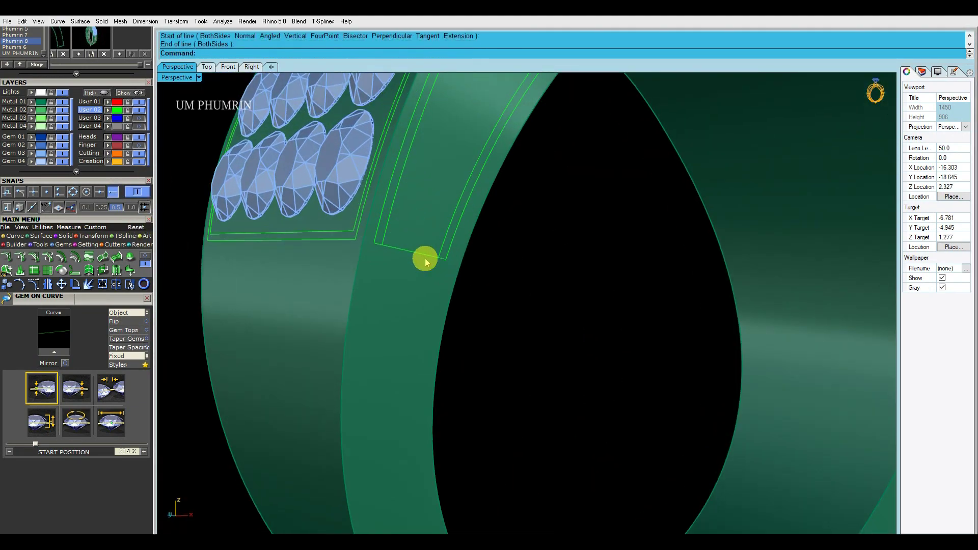
{"action": "right_click_drag", "start_coordinate": [424, 257], "coordinate": [414, 259]}
- Split the border curve at its intersection with the new line
{"action": "key", "text": "Return"}
{"action": "left_click", "coordinate": [418, 222]}
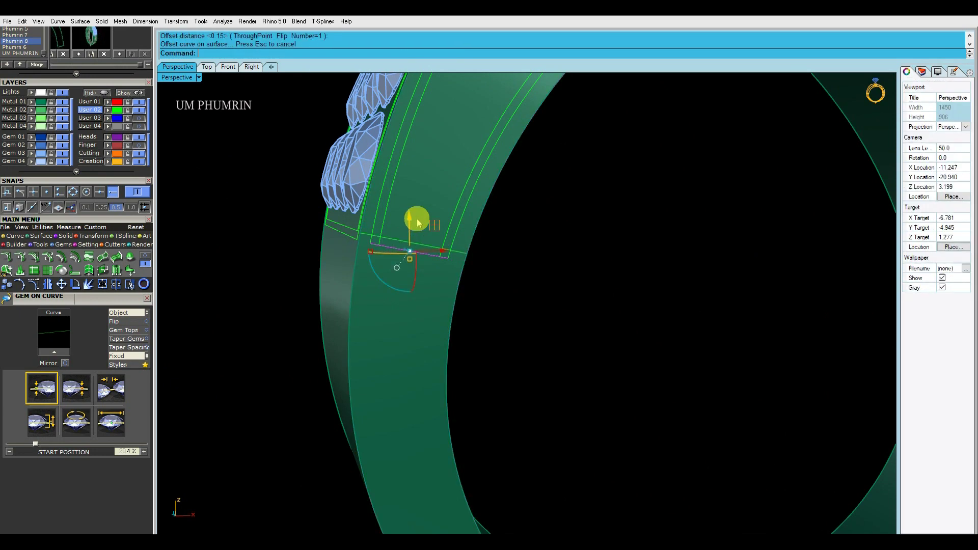
{"action": "left_click", "coordinate": [418, 223]}
{"action": "left_click", "coordinate": [459, 262]}
{"action": "type", "text": "p"}
{"action": "key", "text": "Return"}
{"action": "scroll", "coordinate": [399, 233], "scroll_direction": "up", "scroll_amount": 2}
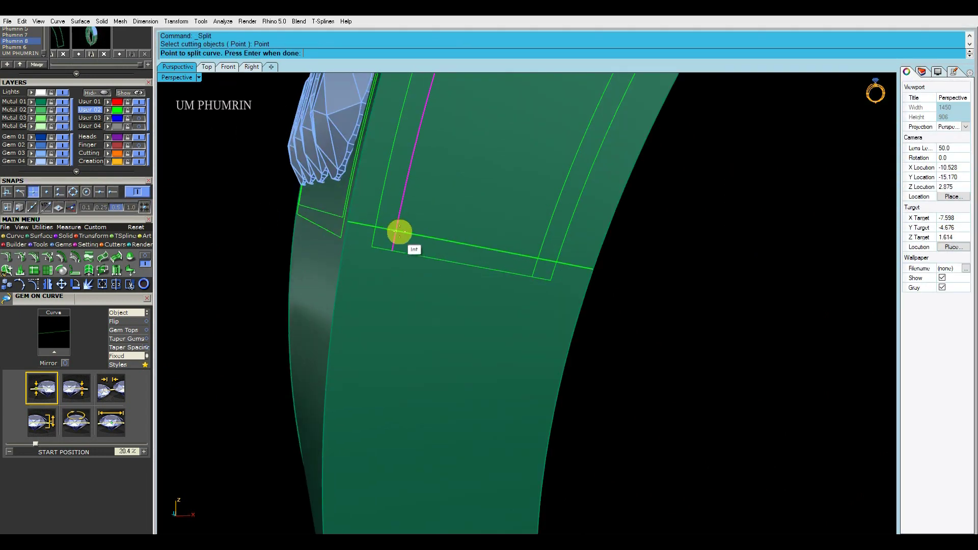
{"action": "key", "text": "Return"}
- Split the next curve and delete the leftover piece and guide line
{"action": "left_click", "coordinate": [542, 250]}
{"action": "type", "text": "ss"}
{"action": "key", "text": "Return"}
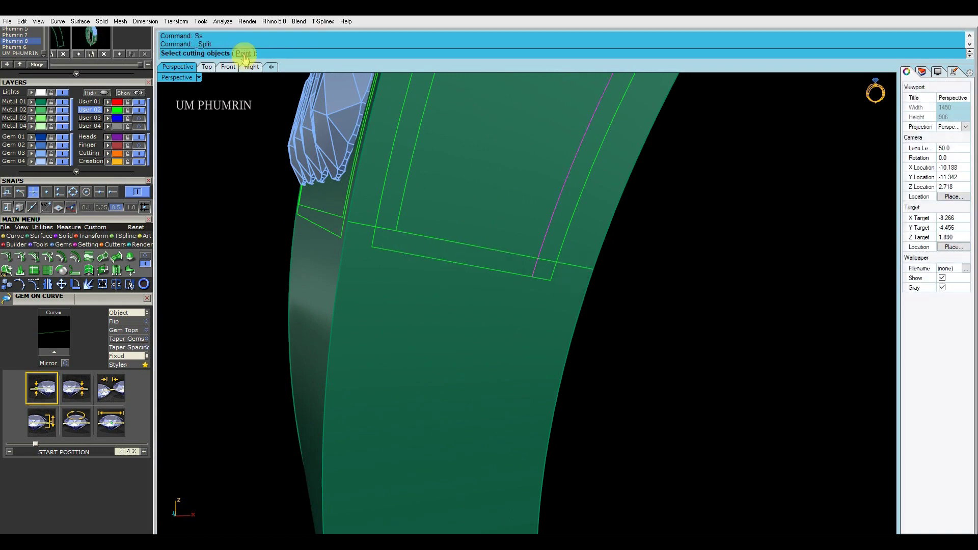
{"action": "left_click", "coordinate": [540, 259]}
{"action": "key", "text": "Return"}
{"action": "key", "text": "Delete"}
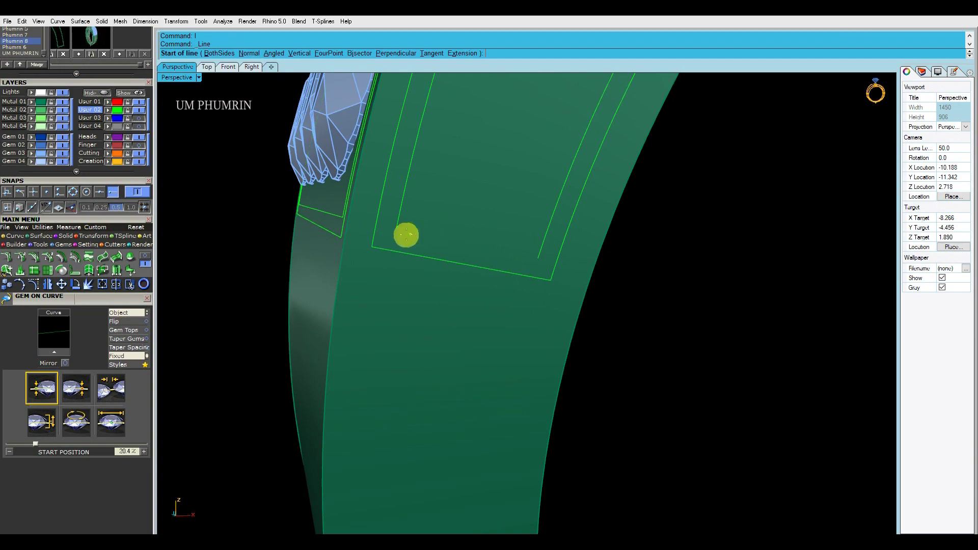
{"action": "key", "text": "Escape"}
- Join the border curves into two open curves
{"action": "scroll", "coordinate": [533, 270], "scroll_direction": "down", "scroll_amount": 5}
{"action": "left_click_drag", "start_coordinate": [336, 192], "coordinate": [415, 231]}
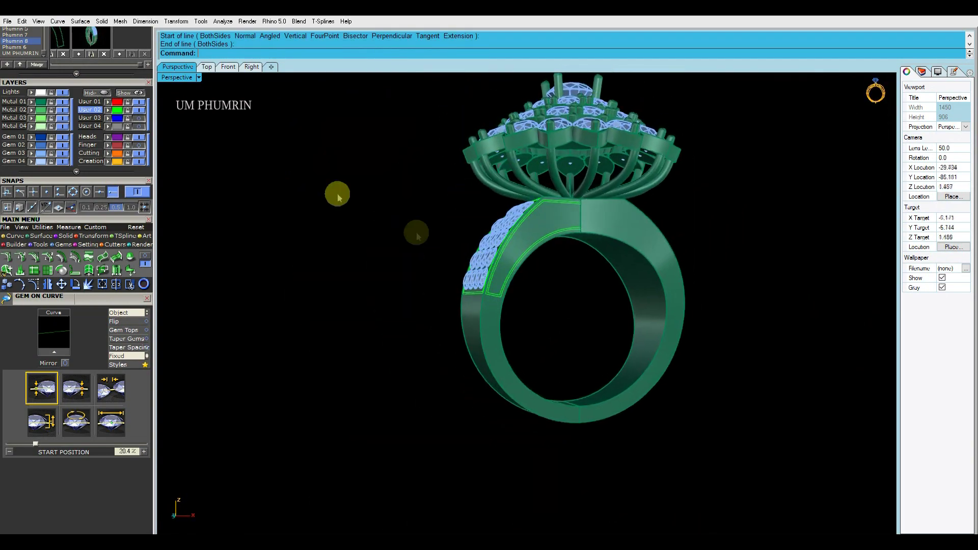
{"action": "scroll", "coordinate": [537, 267], "scroll_direction": "up", "scroll_amount": 3}
{"action": "key", "text": "Return"}
- Mirror the joined border curves across the Y axis onto the other shank side
{"action": "right_click_drag", "start_coordinate": [521, 279], "coordinate": [498, 277]}
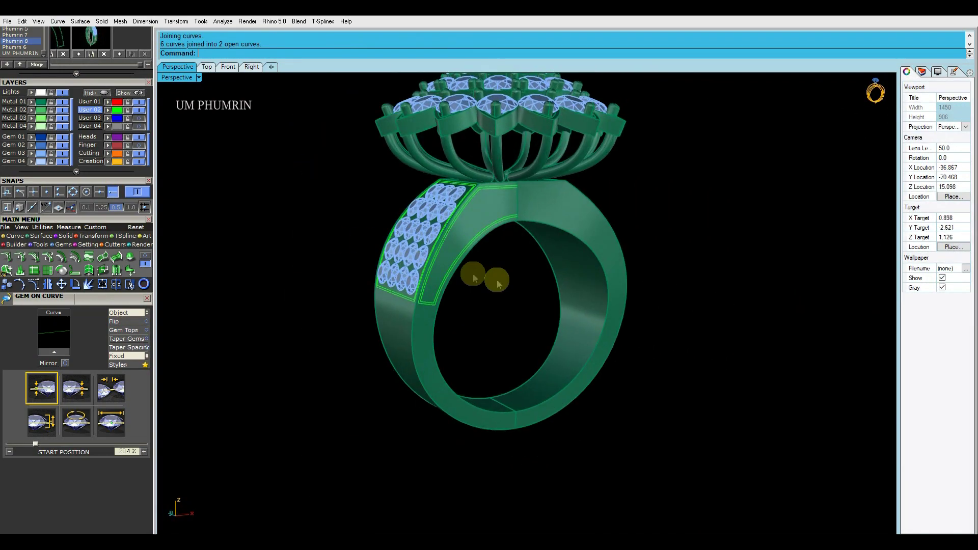
{"action": "scroll", "coordinate": [443, 240], "scroll_direction": "up", "scroll_amount": 3}
{"action": "left_click", "coordinate": [441, 248]}
{"action": "right_click_drag", "start_coordinate": [463, 244], "coordinate": [505, 277]}
{"action": "scroll", "coordinate": [544, 285], "scroll_direction": "up", "scroll_amount": 2}
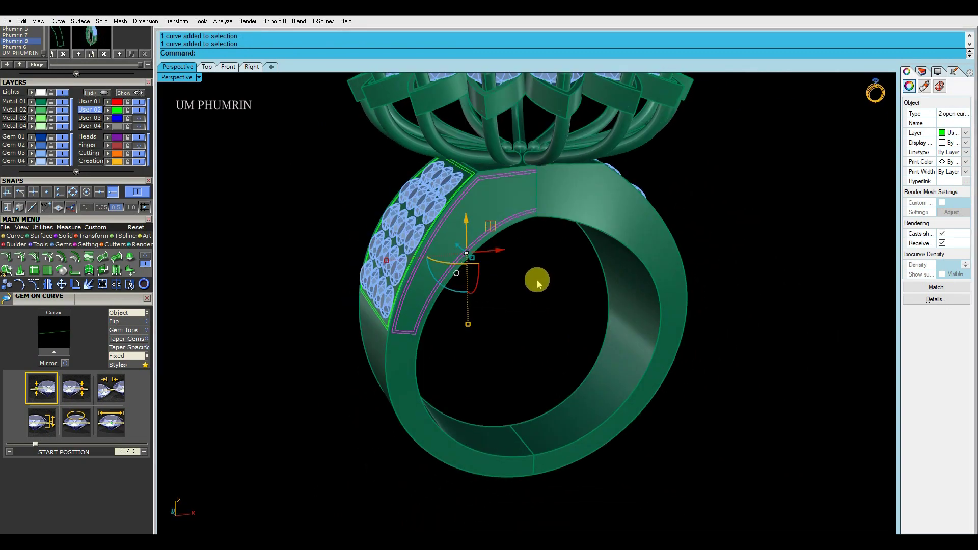
{"action": "type", "text": "y"}
{"action": "key", "text": "Return"}
{"action": "mouse_move", "coordinate": [535, 273]}
{"action": "right_mouse_down"}
{"action": "mouse_move", "coordinate": [585, 251]}
{"action": "mouse_move", "coordinate": [622, 262]}
{"action": "mouse_move", "coordinate": [545, 230]}
{"action": "right_mouse_up"}
- Review the ring body, gem curve and mirrored curves from front and side views
{"action": "left_click", "coordinate": [547, 230]}
{"action": "scroll", "coordinate": [531, 215], "scroll_direction": "up", "scroll_amount": 2}
{"action": "left_click", "coordinate": [531, 214]}
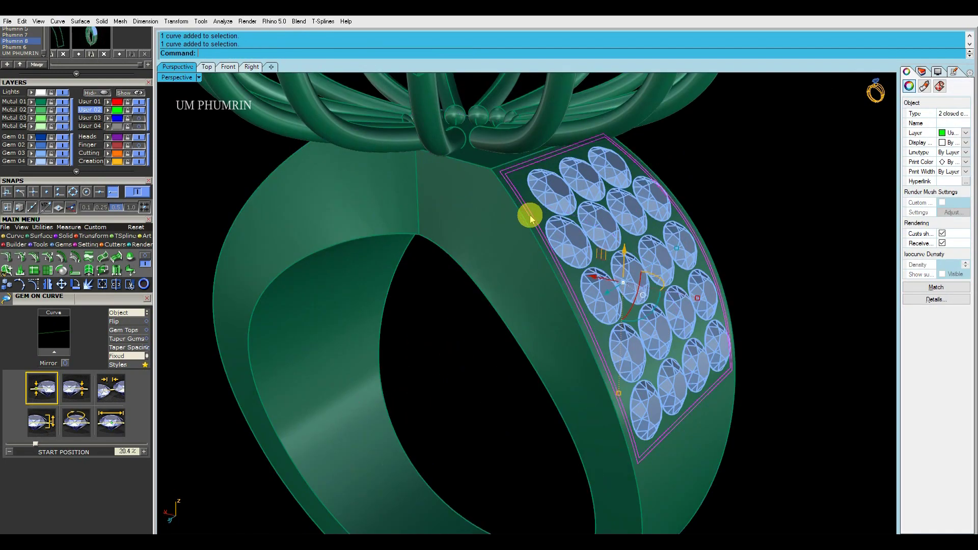
{"action": "key", "text": "Escape"}
{"action": "scroll", "coordinate": [535, 223], "scroll_direction": "down", "scroll_amount": 3}
{"action": "right_click_drag", "start_coordinate": [469, 256], "coordinate": [494, 220]}
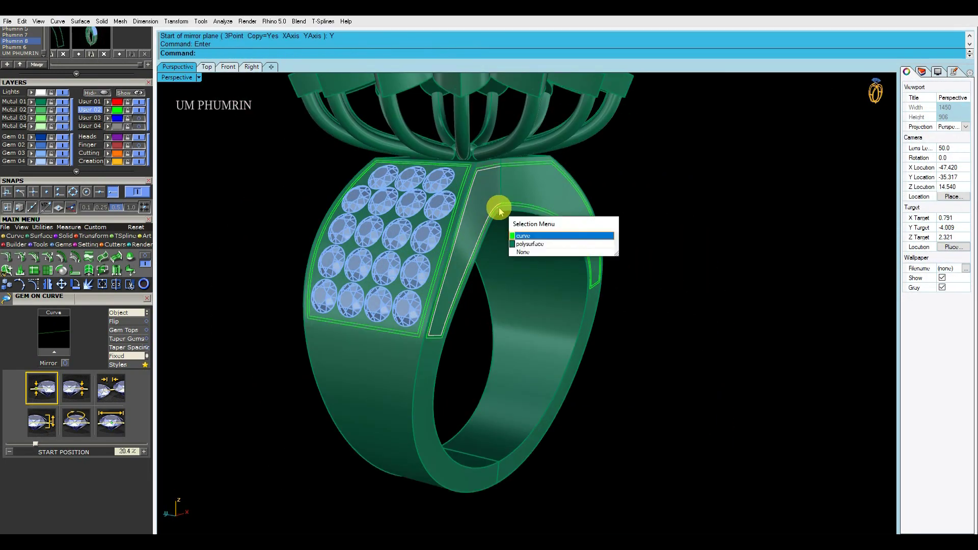
{"action": "scroll", "coordinate": [499, 211], "scroll_direction": "up", "scroll_amount": 2}
{"action": "key", "text": "Return"}
{"action": "scroll", "coordinate": [517, 198], "scroll_direction": "down", "scroll_amount": 3}
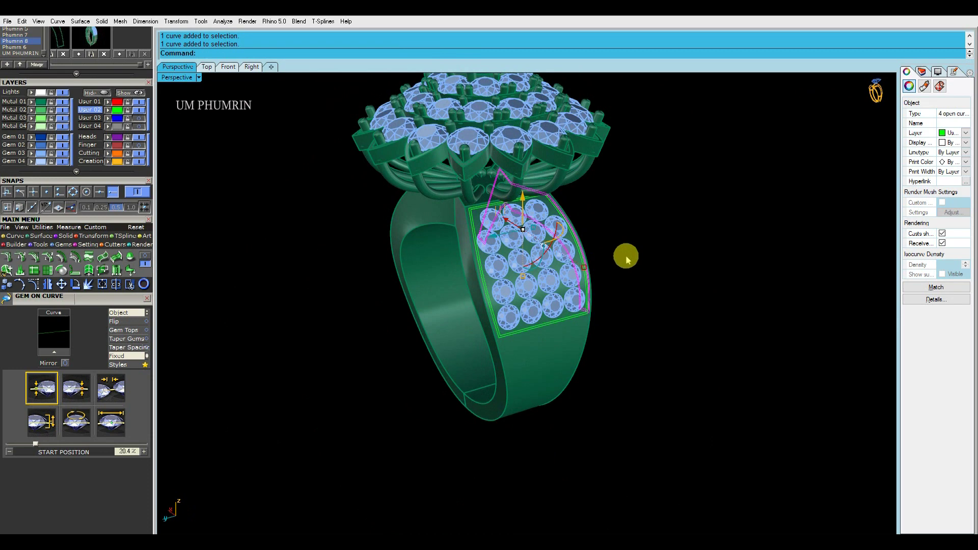
{"action": "right_click_drag", "start_coordinate": [627, 256], "coordinate": [716, 240]}
{"action": "right_click_drag", "start_coordinate": [730, 210], "coordinate": [689, 250]}
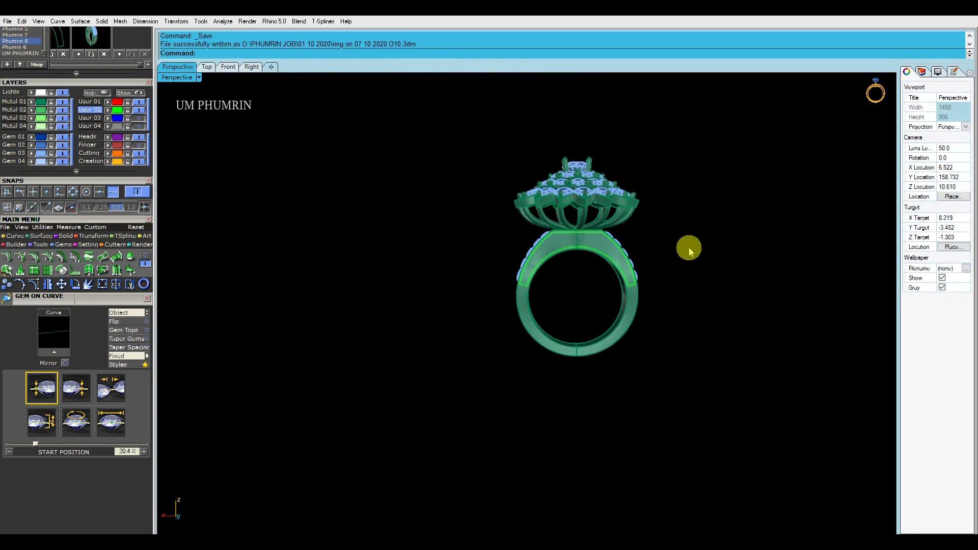
- Place a circle inside the ring and raise it up to the flower head
{"action": "right_click_drag", "start_coordinate": [607, 237], "coordinate": [566, 270]}
{"action": "scroll", "coordinate": [565, 270], "scroll_direction": "up", "scroll_amount": 3}
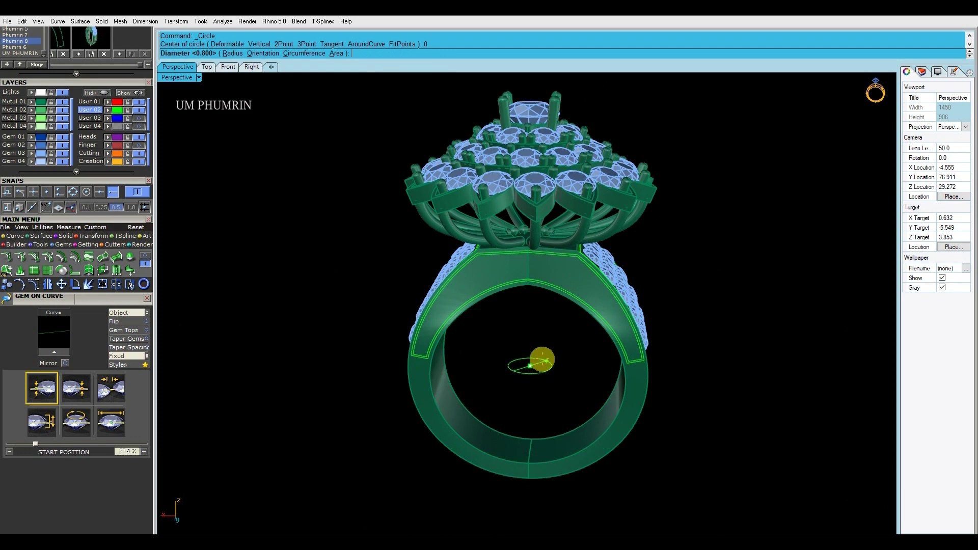
{"action": "left_click", "coordinate": [546, 361]}
{"action": "left_click_drag", "start_coordinate": [546, 366], "coordinate": [525, 159]}
{"action": "scroll", "coordinate": [553, 247], "scroll_direction": "up", "scroll_amount": 5}
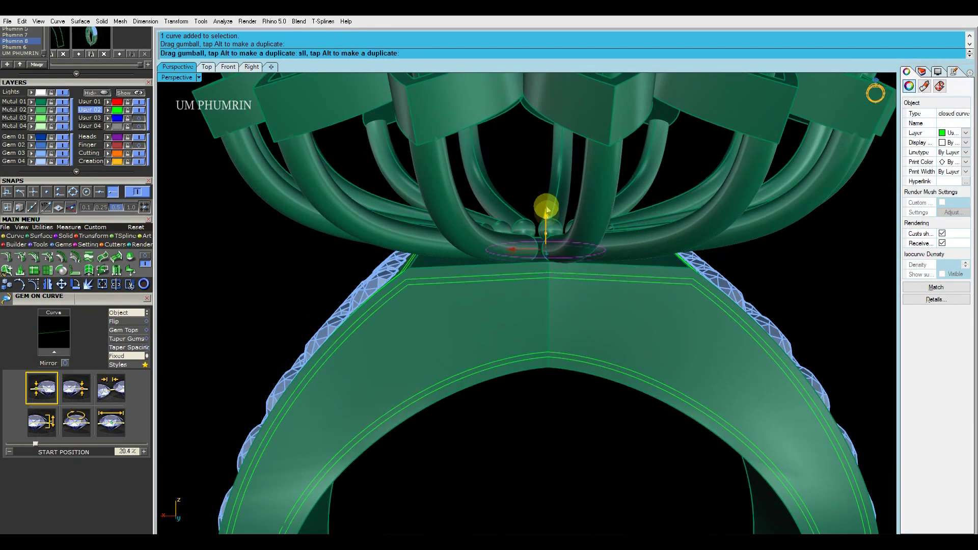
{"action": "left_click_drag", "start_coordinate": [549, 224], "coordinate": [548, 204]}
{"action": "scroll", "coordinate": [558, 224], "scroll_direction": "down", "scroll_amount": 5}
{"action": "scroll", "coordinate": [555, 225], "scroll_direction": "up", "scroll_amount": 5}
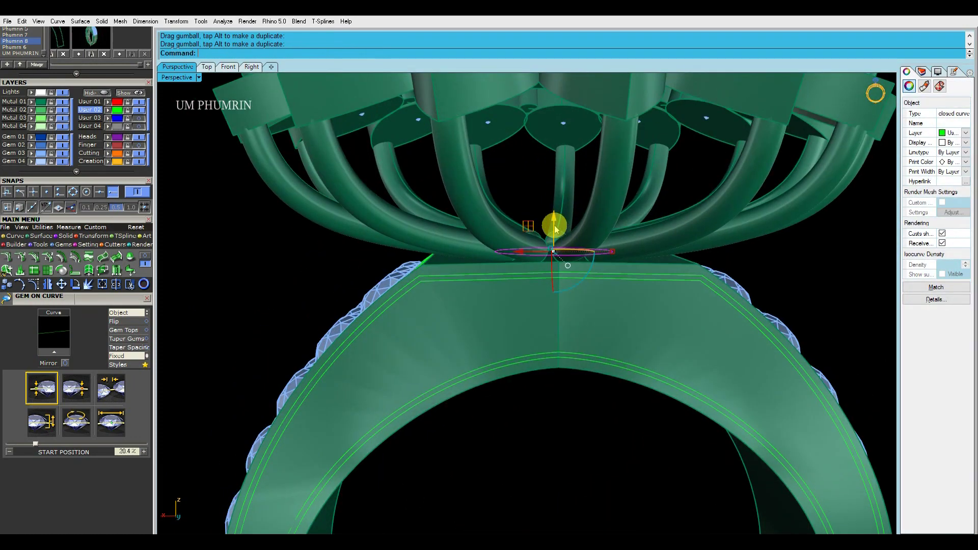
- Extrude the circle in one direction only (BothSides=No) into a cylinder
{"action": "type", "text": "extrude"}
{"action": "key", "text": "Return"}
{"action": "left_click", "coordinate": [309, 53]}
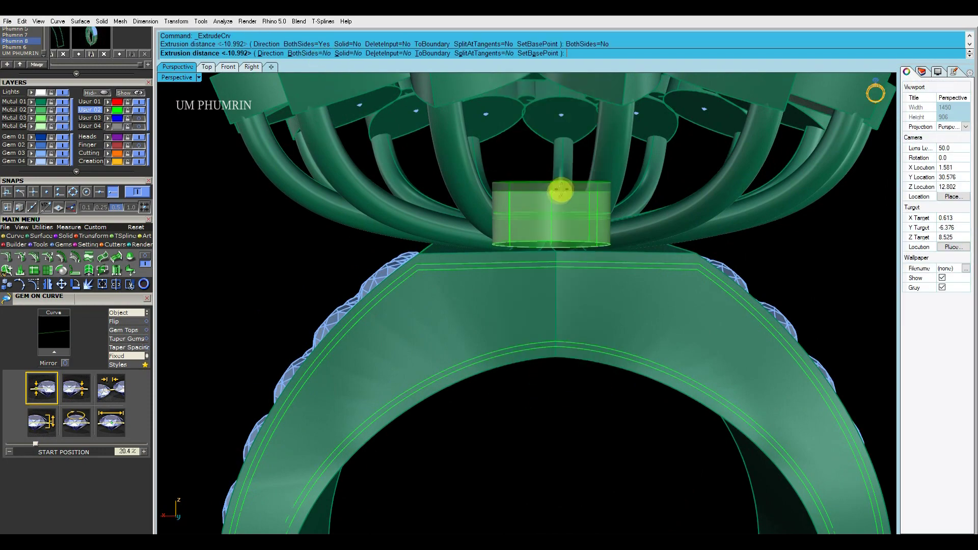
{"action": "scroll", "coordinate": [570, 219], "scroll_direction": "up", "scroll_amount": 2}
{"action": "key", "text": "Return"}
- Offset the cylinder surface into a 1.3 solid and review it from several angles
{"action": "type", "text": "O3"}
{"action": "key", "text": "Return"}
{"action": "key", "text": "Up"}
{"action": "key", "text": "Up"}
{"action": "key", "text": "Up"}
{"action": "key", "text": "Up"}
{"action": "key", "text": "Up"}
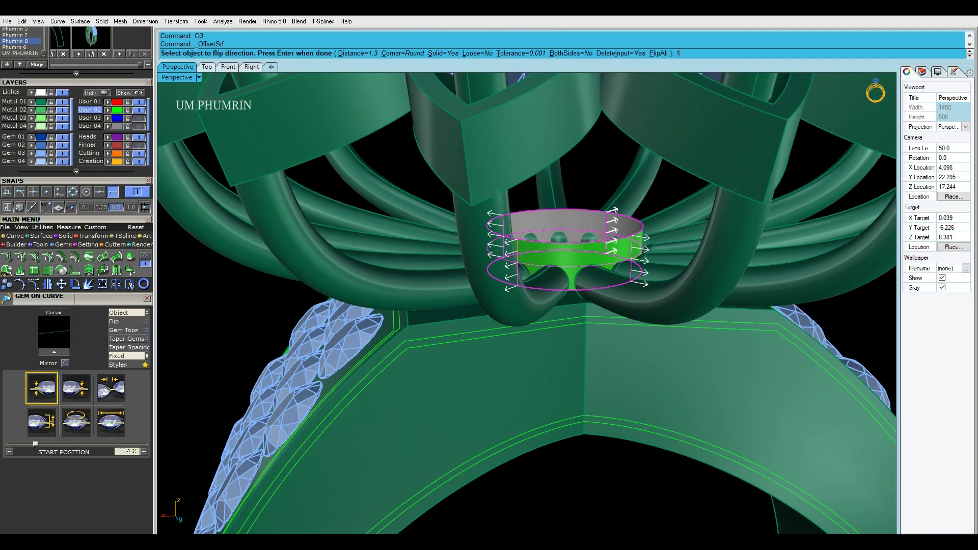
{"action": "key", "text": "Return"}
{"action": "scroll", "coordinate": [556, 204], "scroll_direction": "down", "scroll_amount": 5}
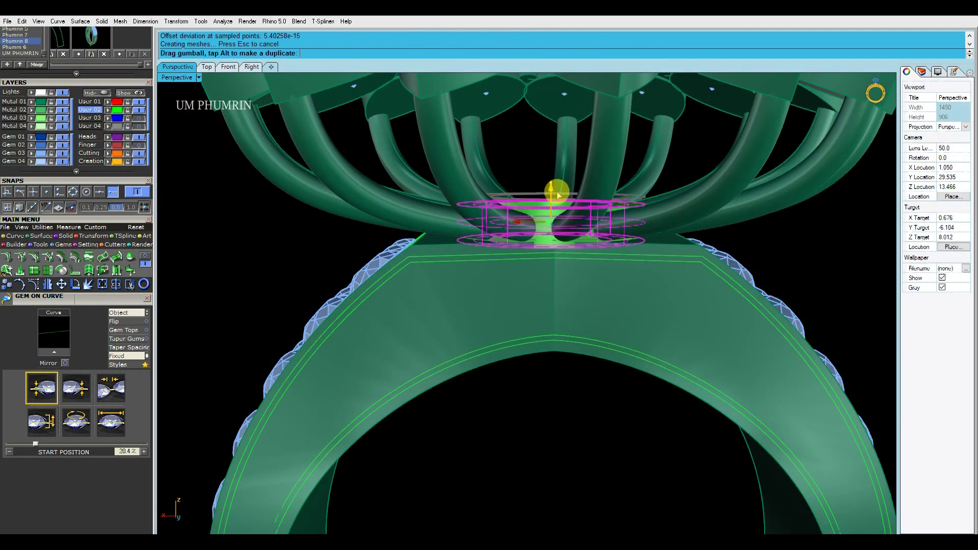
{"action": "mouse_move", "coordinate": [557, 193]}
{"action": "right_mouse_down"}
{"action": "mouse_move", "coordinate": [505, 197]}
{"action": "mouse_move", "coordinate": [812, 180]}
{"action": "mouse_move", "coordinate": [761, 234]}
{"action": "right_mouse_up"}
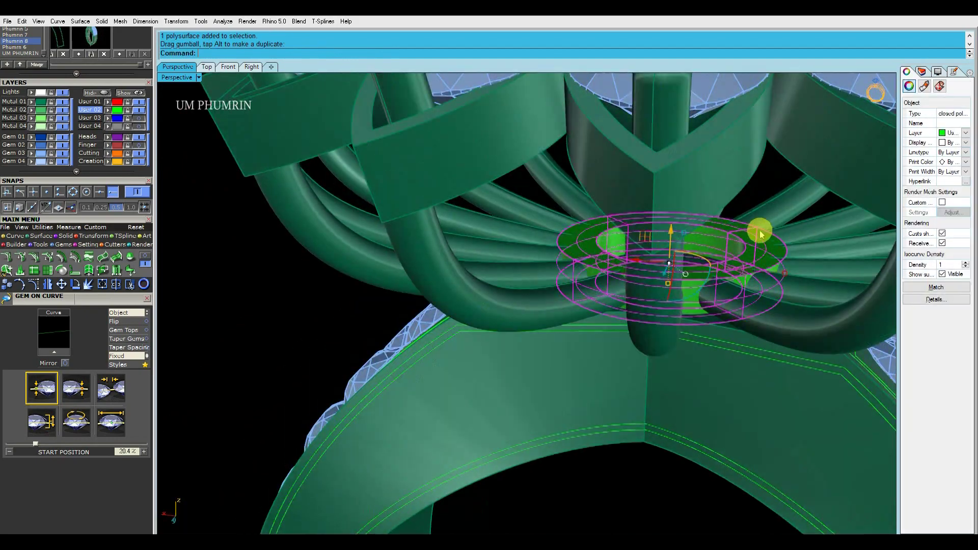
{"action": "scroll", "coordinate": [609, 186], "scroll_direction": "down", "scroll_amount": 5}
{"action": "right_click_drag", "start_coordinate": [610, 186], "coordinate": [627, 172]}
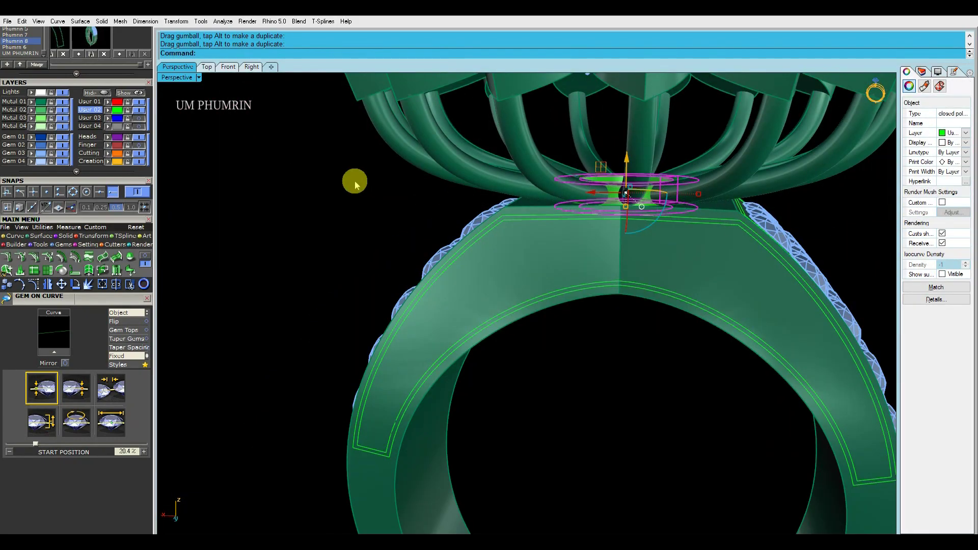
{"action": "scroll", "coordinate": [463, 203], "scroll_direction": "down", "scroll_amount": 3}
{"action": "mouse_move", "coordinate": [463, 203]}
{"action": "right_mouse_down"}
{"action": "mouse_move", "coordinate": [541, 255]}
{"action": "mouse_move", "coordinate": [664, 210]}
{"action": "mouse_move", "coordinate": [703, 225]}
{"action": "right_mouse_up"}
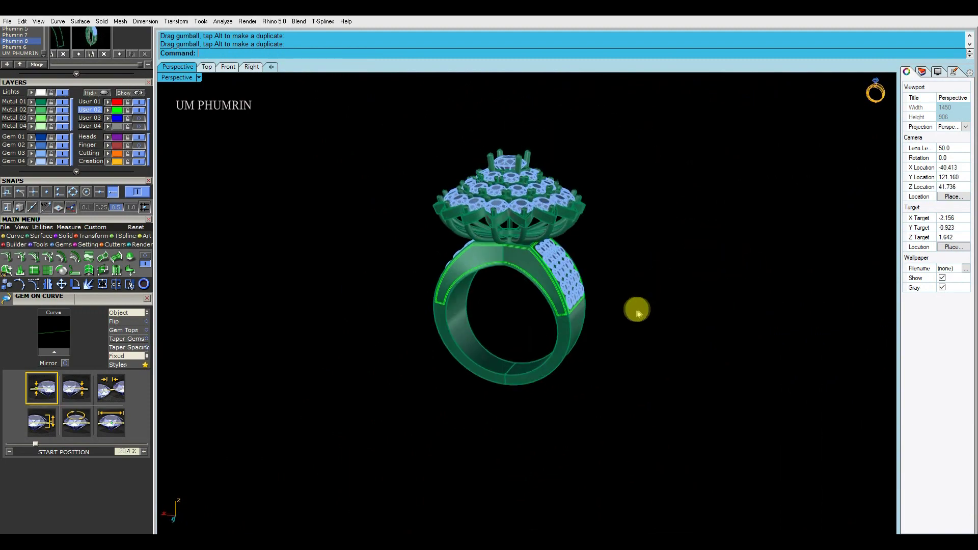
{"action": "right_click_drag", "start_coordinate": [650, 291], "coordinate": [599, 306], "text": "shift"}
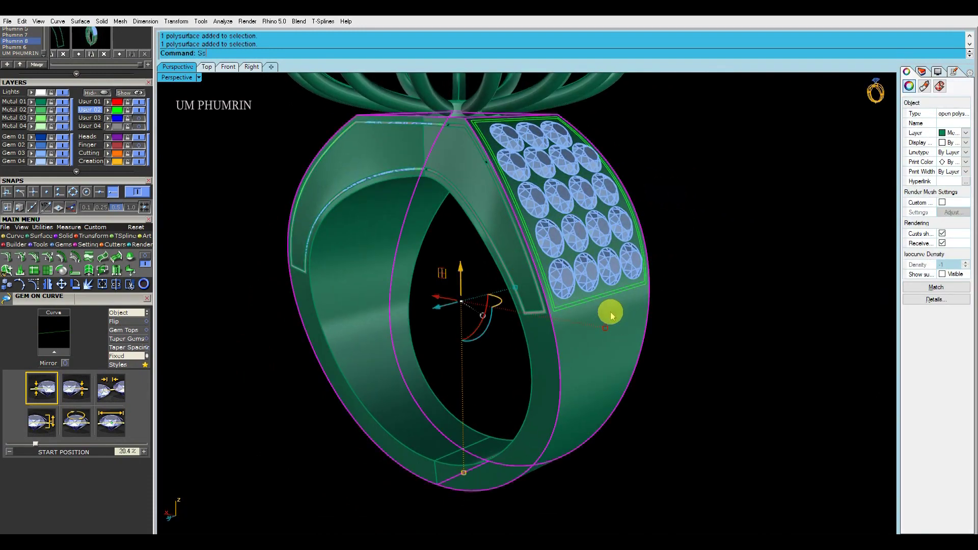
- Split the shank, remove the unwanted piece, and offset the inner surface with FlipAll
{"action": "scroll", "coordinate": [611, 316], "scroll_direction": "up", "scroll_amount": 3}
{"action": "key", "text": "Return"}
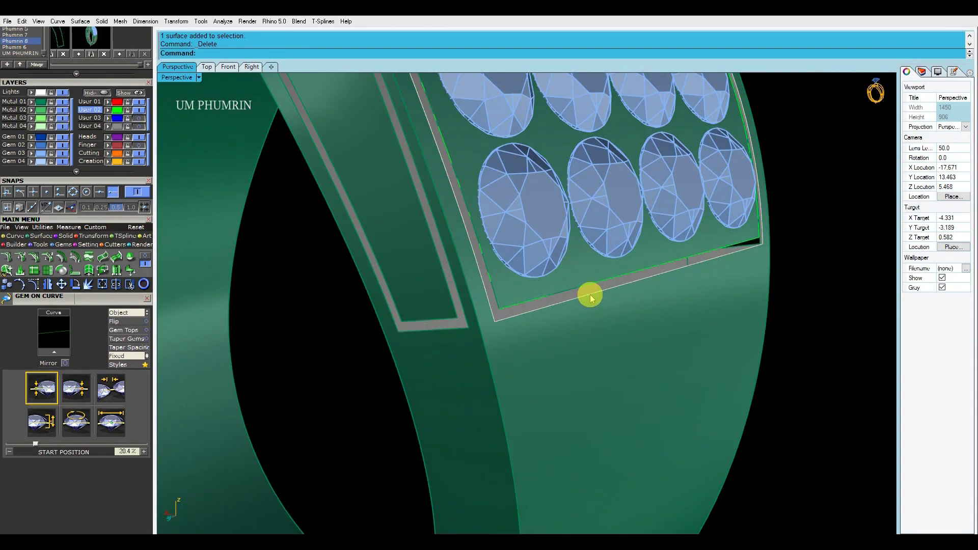
{"action": "left_click", "coordinate": [592, 289]}
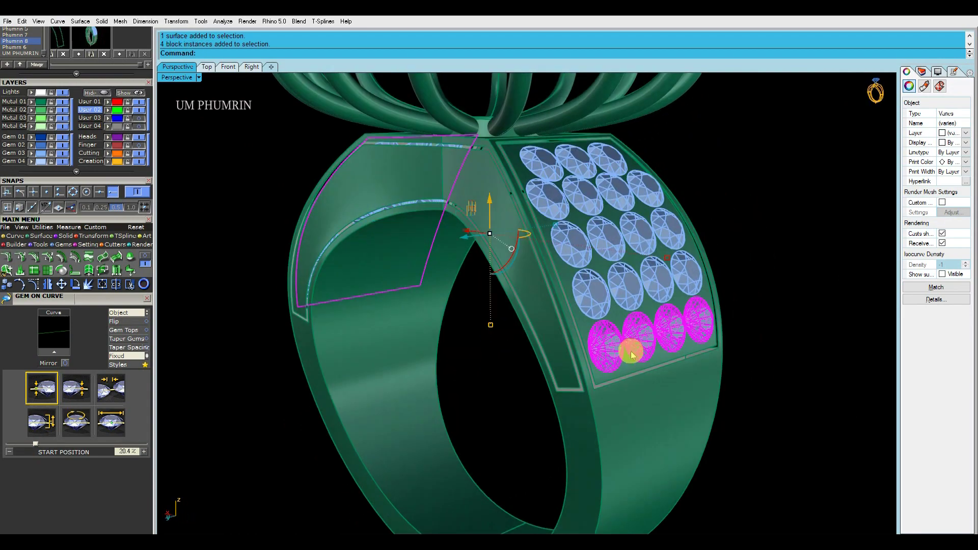
{"action": "type", "text": "O"}
{"action": "key", "text": "Return"}
{"action": "type", "text": "f"}
{"action": "key", "text": "Return"}
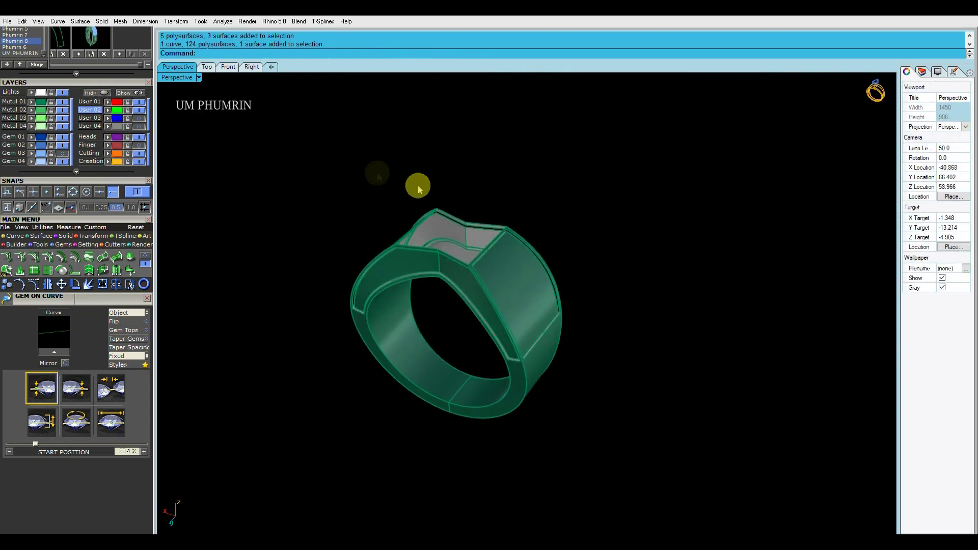
- Show the hidden parts, then hide the ring head and band surfaces, isolating the border curves
{"action": "left_click", "coordinate": [124, 93]}
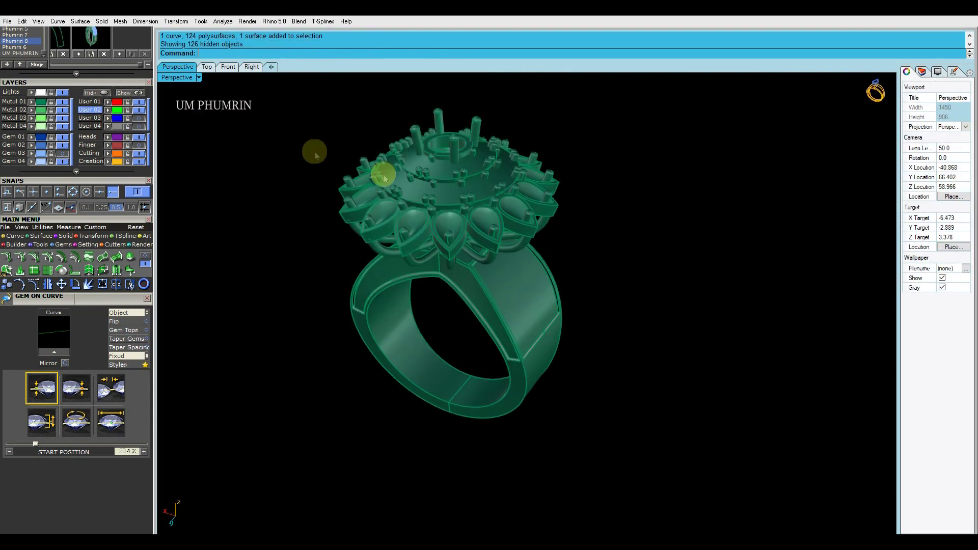
{"action": "left_click", "coordinate": [383, 177]}
{"action": "left_click", "coordinate": [103, 93]}
{"action": "left_click", "coordinate": [384, 265]}
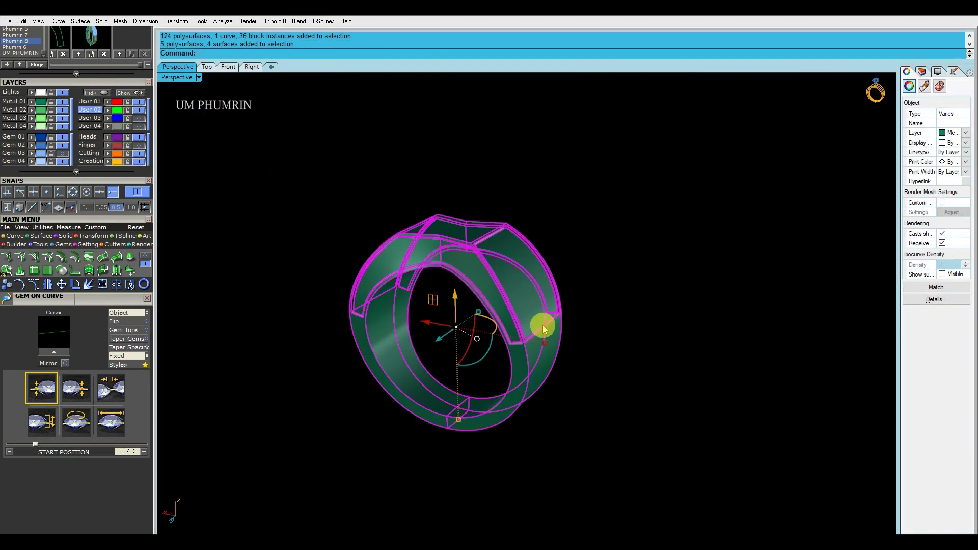
{"action": "right_click_drag", "start_coordinate": [544, 330], "coordinate": [708, 432]}
{"action": "left_click", "coordinate": [497, 266], "text": "shift"}
{"action": "type", "text": "D2"}
{"action": "left_click", "coordinate": [103, 93]}
{"action": "right_click_drag", "start_coordinate": [529, 267], "coordinate": [467, 273]}
{"action": "scroll", "coordinate": [550, 303], "scroll_direction": "up", "scroll_amount": 3}
{"action": "scroll", "coordinate": [550, 303], "scroll_direction": "up", "scroll_amount": 3}
- Draw a line at a border-curve corner and attempt a two-rail sweep on the curves
{"action": "type", "text": "line"}
{"action": "key", "text": "Return"}
{"action": "left_click", "coordinate": [589, 293]}
{"action": "left_click_drag", "start_coordinate": [612, 319], "coordinate": [558, 294]}
{"action": "right_click_drag", "start_coordinate": [558, 294], "coordinate": [567, 313]}
{"action": "left_click", "coordinate": [571, 307]}
{"action": "left_click_drag", "start_coordinate": [581, 307], "coordinate": [548, 298]}
{"action": "key", "text": "Return"}
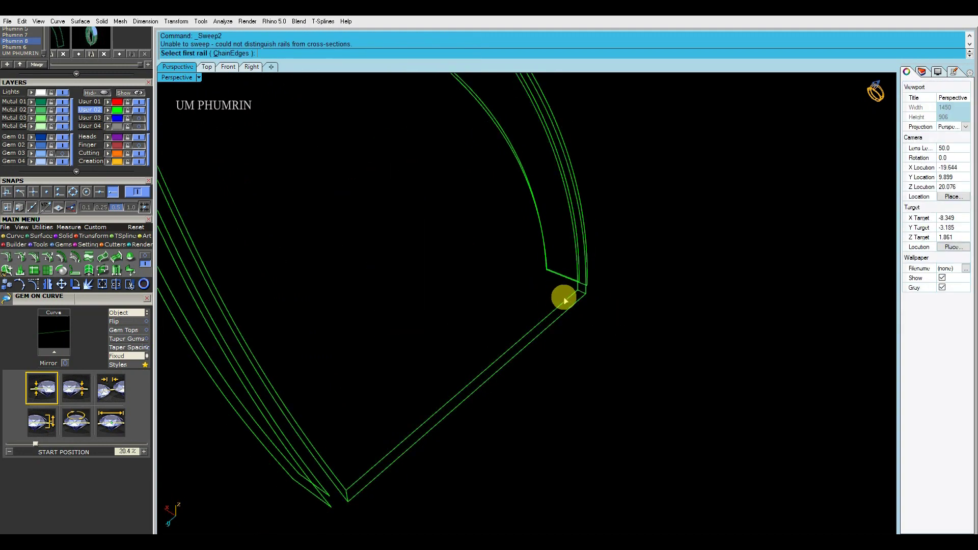
{"action": "right_click_drag", "start_coordinate": [562, 294], "coordinate": [590, 284]}
{"action": "left_click", "coordinate": [576, 299]}
{"action": "left_click", "coordinate": [602, 331]}
- Undo the attempt and delete the leftover border curves at the corner
{"action": "key", "text": "ctrl+z"}
{"action": "left_click", "coordinate": [572, 304]}
{"action": "left_click_drag", "start_coordinate": [648, 333], "coordinate": [543, 297]}
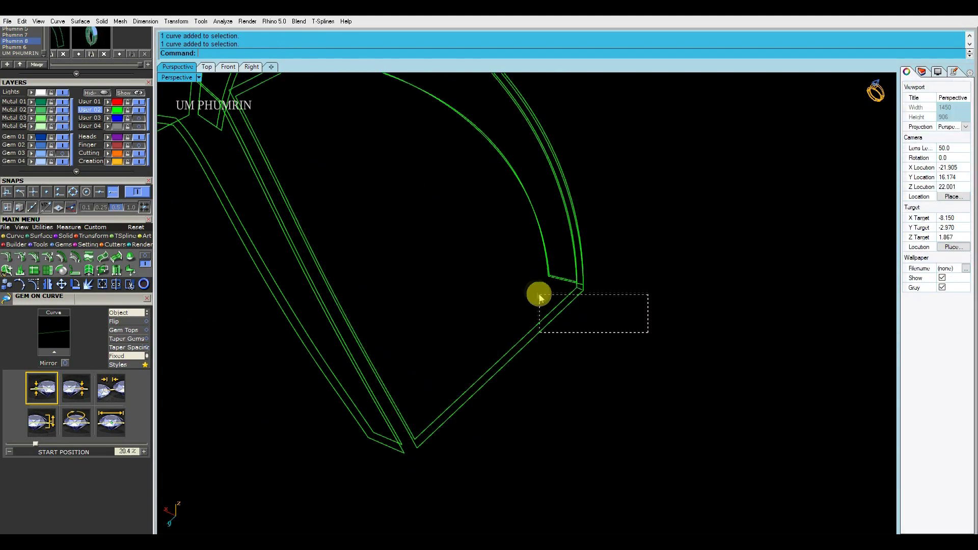
{"action": "key", "text": "Delete"}
{"action": "right_click_drag", "start_coordinate": [563, 302], "coordinate": [656, 290]}
{"action": "left_click", "coordinate": [656, 290]}
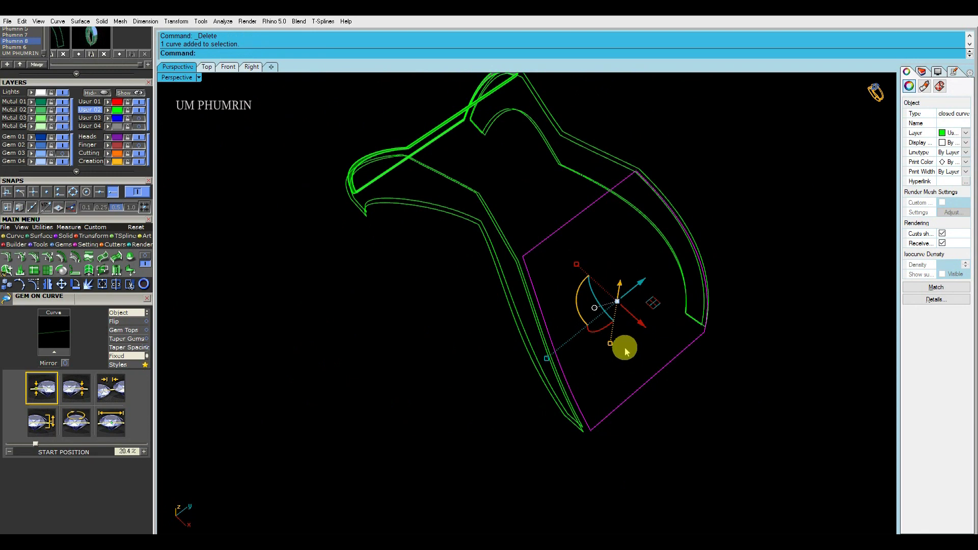
{"action": "key", "text": "ctrl+z"}
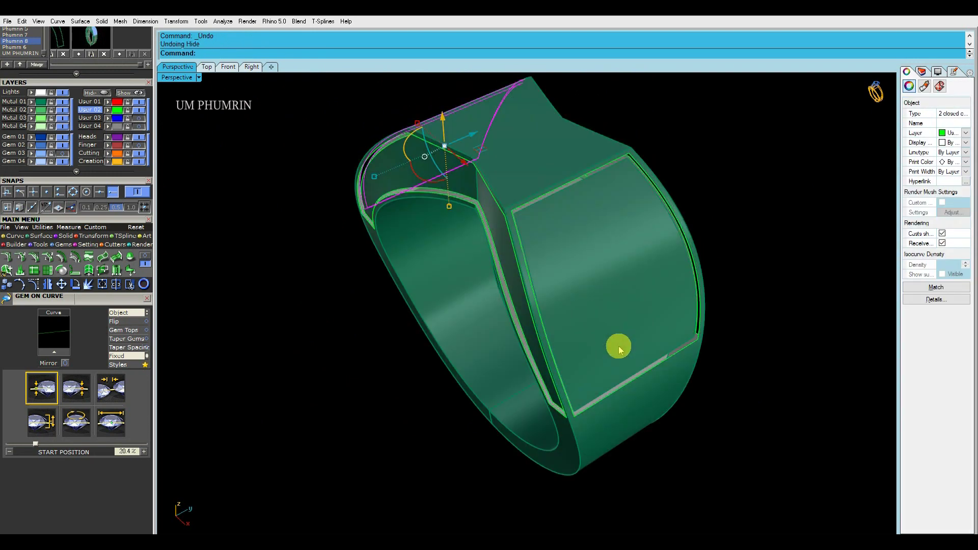
{"action": "right_click_drag", "start_coordinate": [640, 328], "coordinate": [354, 262]}
{"action": "left_click", "coordinate": [125, 109]}
{"action": "key", "text": "Delete"}
- Select the band parts and panel border curve pair, placing a line at the corner
{"action": "mouse_move", "coordinate": [377, 168]}
{"action": "right_mouse_down"}
{"action": "mouse_move", "coordinate": [634, 158]}
{"action": "mouse_move", "coordinate": [537, 242]}
{"action": "right_mouse_up"}
{"action": "left_click_drag", "start_coordinate": [767, 392], "coordinate": [365, 159]}
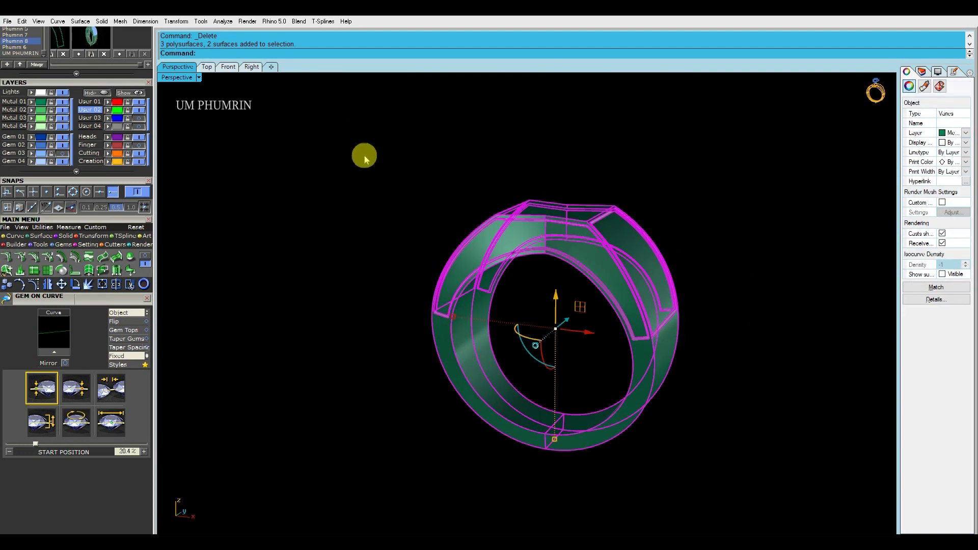
{"action": "left_click", "coordinate": [102, 94]}
{"action": "right_click_drag", "start_coordinate": [367, 171], "coordinate": [553, 263]}
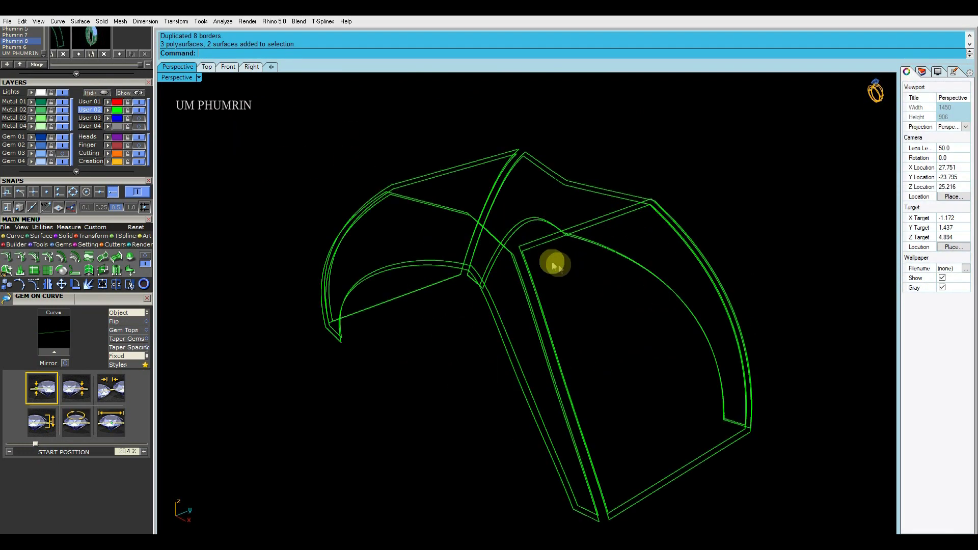
{"action": "left_click", "coordinate": [539, 248]}
{"action": "scroll", "coordinate": [723, 361], "scroll_direction": "up", "scroll_amount": 3}
{"action": "scroll", "coordinate": [640, 362], "scroll_direction": "up", "scroll_amount": 2}
{"action": "left_click", "coordinate": [682, 304]}
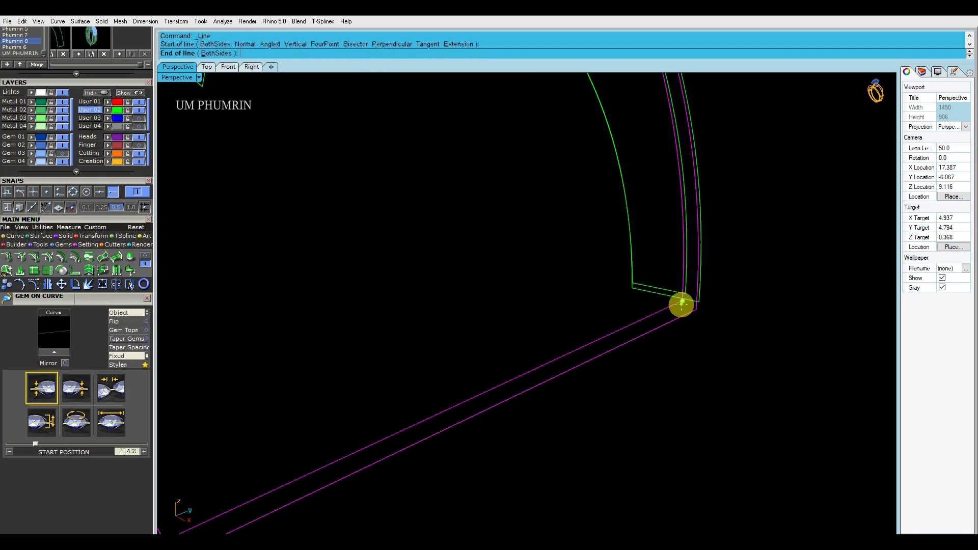
{"action": "scroll", "coordinate": [691, 307], "scroll_direction": "down", "scroll_amount": 3}
- Delete the unwanted construction surfaces left on the shank panels
{"action": "key", "text": "Delete"}
{"action": "right_click_drag", "start_coordinate": [633, 323], "coordinate": [734, 350]}
{"action": "scroll", "coordinate": [657, 304], "scroll_direction": "up", "scroll_amount": 3}
{"action": "right_click_drag", "start_coordinate": [657, 305], "coordinate": [651, 368]}
{"action": "scroll", "coordinate": [651, 368], "scroll_direction": "up", "scroll_amount": 3}
{"action": "left_click", "coordinate": [645, 327]}
{"action": "scroll", "coordinate": [651, 339], "scroll_direction": "down", "scroll_amount": 3}
{"action": "key", "text": "Delete"}
{"action": "mouse_move", "coordinate": [650, 339]}
{"action": "right_mouse_down"}
{"action": "mouse_move", "coordinate": [721, 295]}
{"action": "mouse_move", "coordinate": [563, 329]}
{"action": "right_mouse_up"}
{"action": "left_click", "coordinate": [563, 328]}
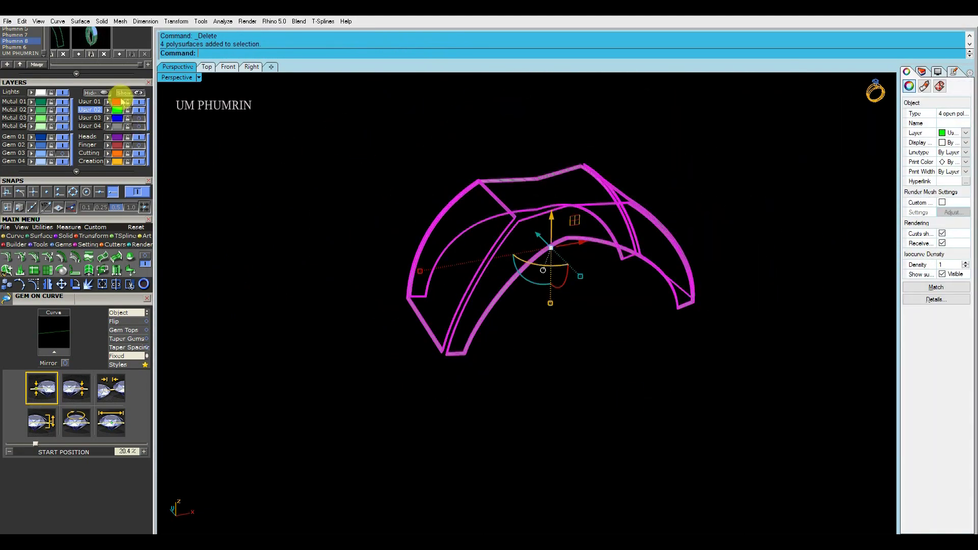
- Show all hidden objects and select just the shank polysurface
{"action": "left_click", "coordinate": [124, 93]}
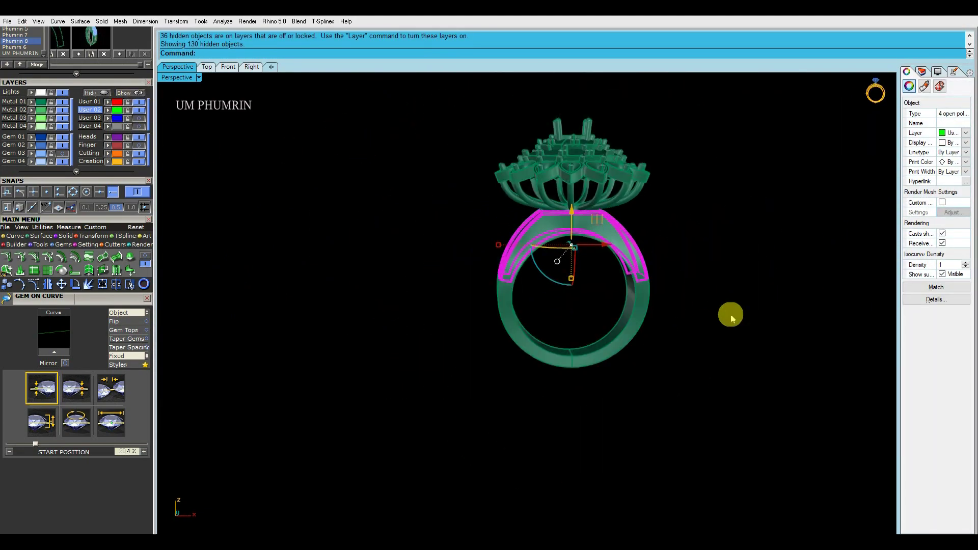
{"action": "scroll", "coordinate": [731, 319], "scroll_direction": "up", "scroll_amount": 3}
{"action": "key", "text": "ctrl+a"}
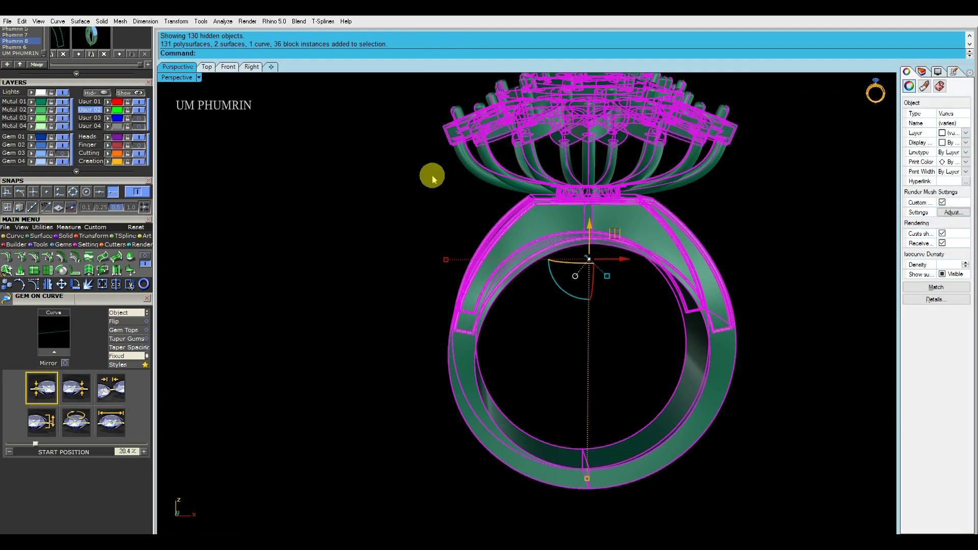
{"action": "left_click", "coordinate": [605, 241]}
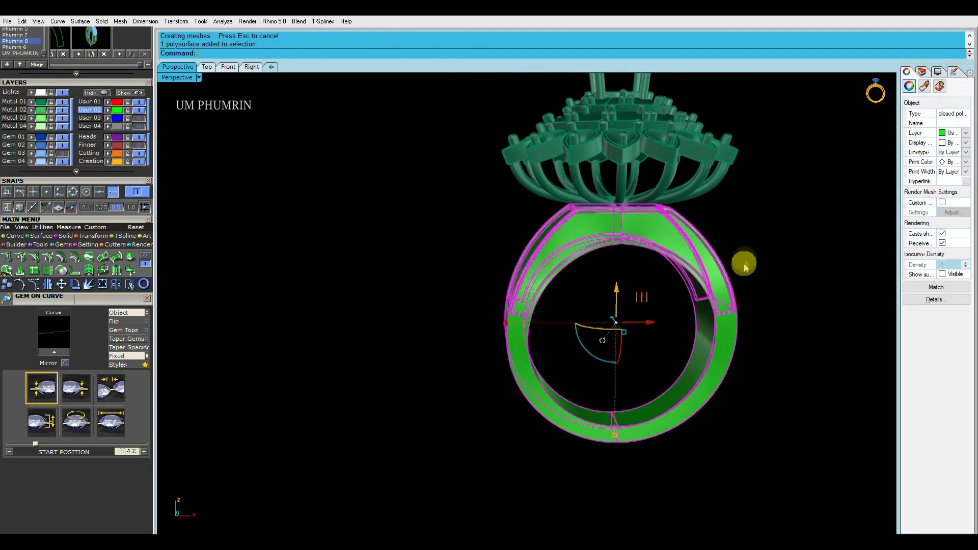
{"action": "left_click", "coordinate": [430, 235]}
{"action": "mouse_move", "coordinate": [431, 235]}
{"action": "right_mouse_down"}
{"action": "mouse_move", "coordinate": [407, 236]}
{"action": "mouse_move", "coordinate": [542, 246]}
{"action": "mouse_move", "coordinate": [697, 238]}
{"action": "mouse_move", "coordinate": [519, 267]}
{"action": "right_mouse_up"}
- Reveal the hidden shank and head gems and orbit around the full ring
{"action": "left_click", "coordinate": [64, 154]}
{"action": "right_click_drag", "start_coordinate": [387, 199], "coordinate": [430, 195]}
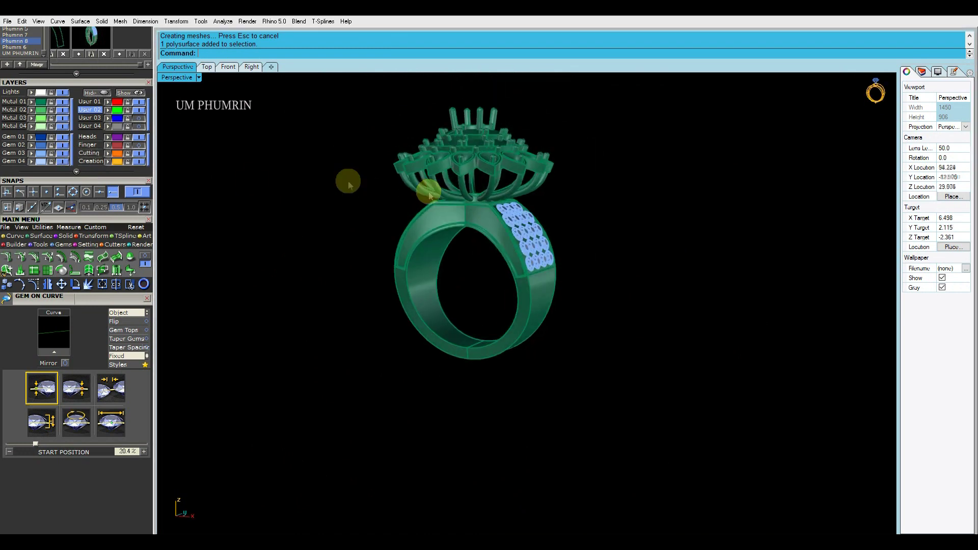
{"action": "left_click", "coordinate": [130, 94]}
{"action": "mouse_move", "coordinate": [452, 152]}
{"action": "right_mouse_down"}
{"action": "mouse_move", "coordinate": [334, 185]}
{"action": "mouse_move", "coordinate": [292, 232]}
{"action": "mouse_move", "coordinate": [430, 255]}
{"action": "mouse_move", "coordinate": [550, 258]}
{"action": "right_mouse_up"}
{"action": "scroll", "coordinate": [551, 258], "scroll_direction": "up", "scroll_amount": 3}
{"action": "mouse_move", "coordinate": [509, 214]}
{"action": "left_mouse_down"}
{"action": "mouse_move", "coordinate": [474, 247]}
{"action": "mouse_move", "coordinate": [461, 276]}
{"action": "left_mouse_up"}
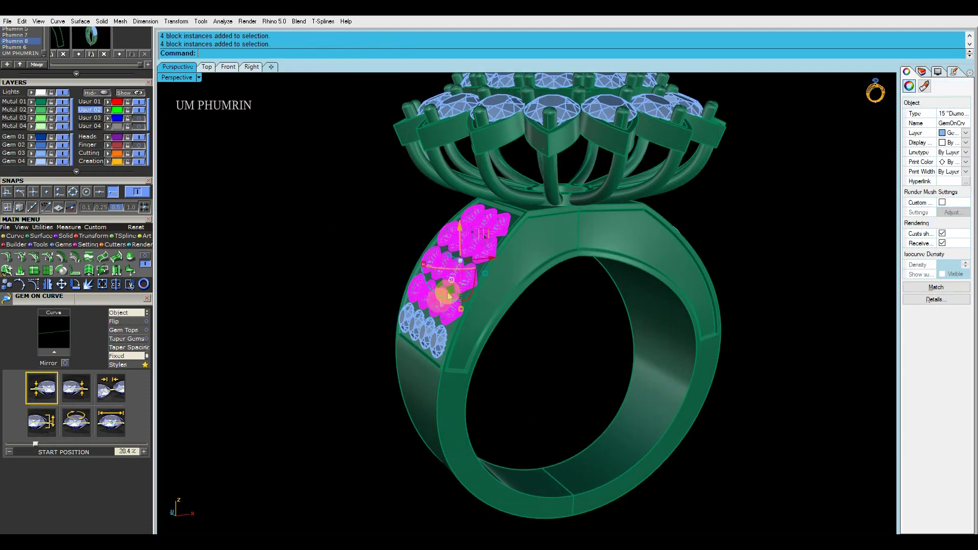
- In Front view, select the row of 19 side gems on the shank
{"action": "left_click", "coordinate": [228, 67]}
{"action": "scroll", "coordinate": [579, 197], "scroll_direction": "up", "scroll_amount": 2}
{"action": "scroll", "coordinate": [559, 201], "scroll_direction": "up", "scroll_amount": 2}
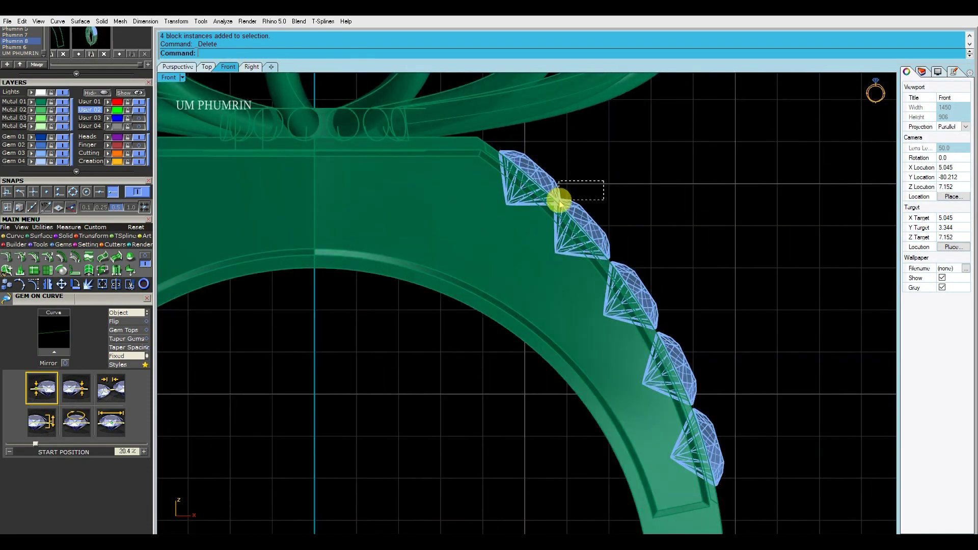
{"action": "left_click_drag", "start_coordinate": [601, 183], "coordinate": [559, 200]}
{"action": "scroll", "coordinate": [622, 191], "scroll_direction": "down", "scroll_amount": 3}
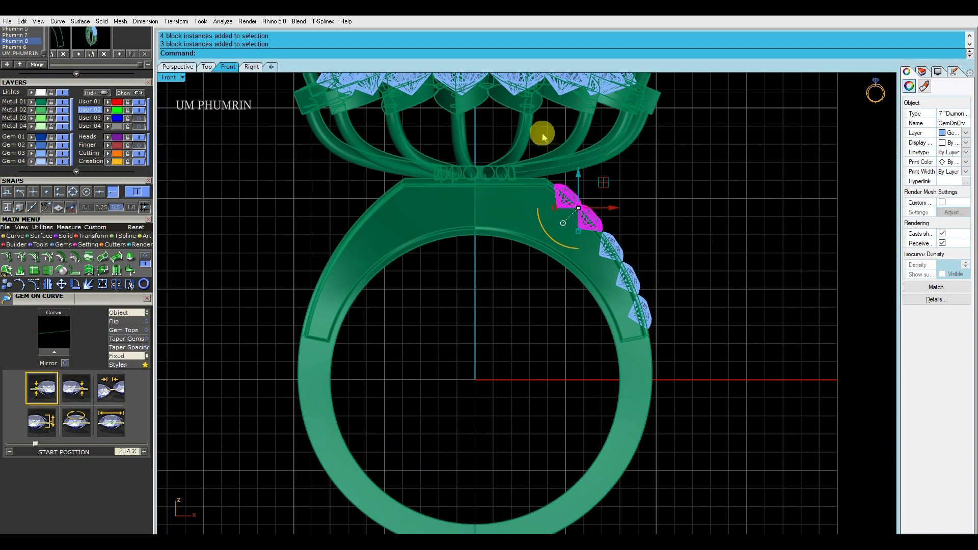
{"action": "left_click_drag", "start_coordinate": [541, 136], "coordinate": [663, 305]}
{"action": "scroll", "coordinate": [596, 229], "scroll_direction": "up", "scroll_amount": 3}
{"action": "scroll", "coordinate": [611, 218], "scroll_direction": "up", "scroll_amount": 1}
{"action": "scroll", "coordinate": [576, 275], "scroll_direction": "up", "scroll_amount": 1}
{"action": "scroll", "coordinate": [502, 166], "scroll_direction": "down", "scroll_amount": 3}
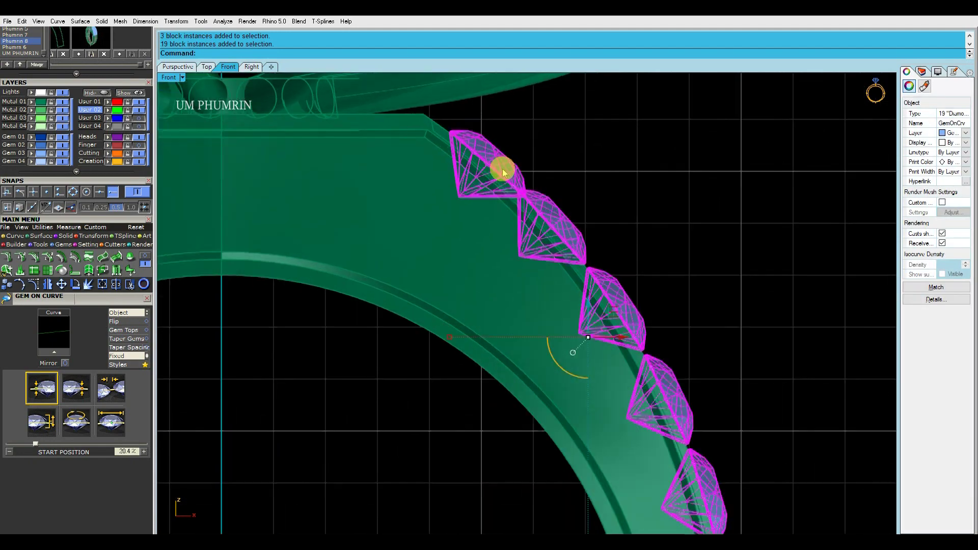
{"action": "scroll", "coordinate": [593, 199], "scroll_direction": "up", "scroll_amount": 2}
- Nudge the selected gems down-left and rotate them to follow the shank
{"action": "left_click_drag", "start_coordinate": [603, 263], "coordinate": [598, 266]}
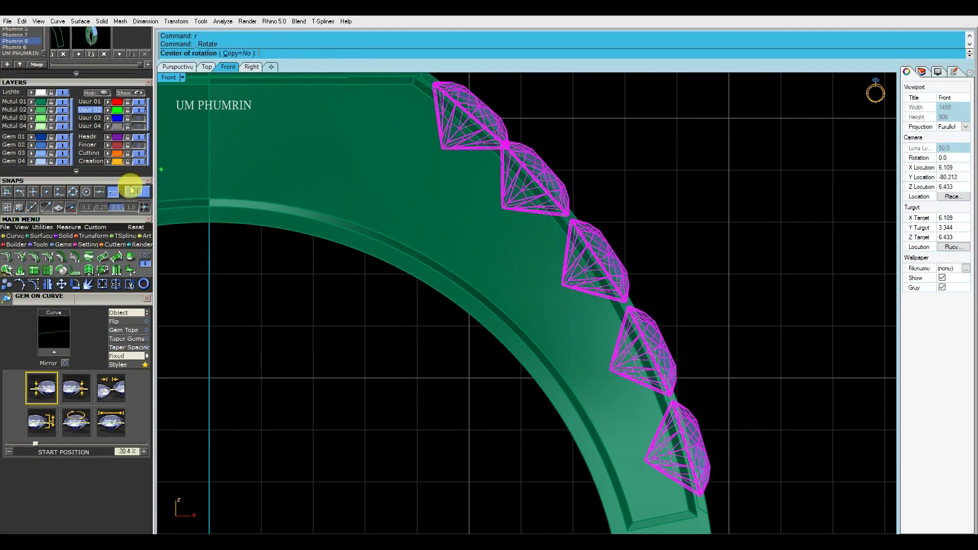
{"action": "scroll", "coordinate": [629, 263], "scroll_direction": "up", "scroll_amount": 3}
{"action": "left_click", "coordinate": [601, 365]}
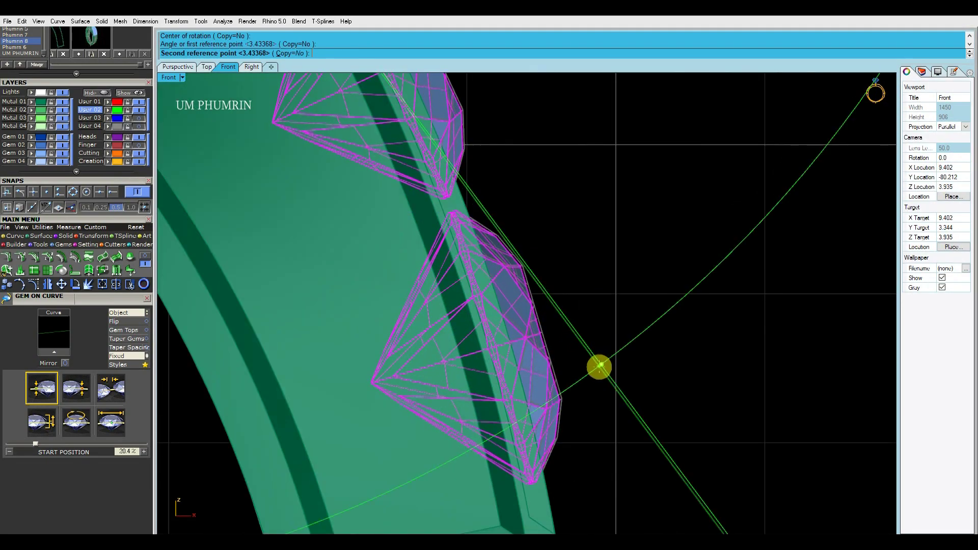
{"action": "left_click", "coordinate": [588, 297]}
{"action": "scroll", "coordinate": [643, 324], "scroll_direction": "down", "scroll_amount": 6}
- Mirror the gems across the Y axis to the ring's opposite side
{"action": "left_click", "coordinate": [185, 72]}
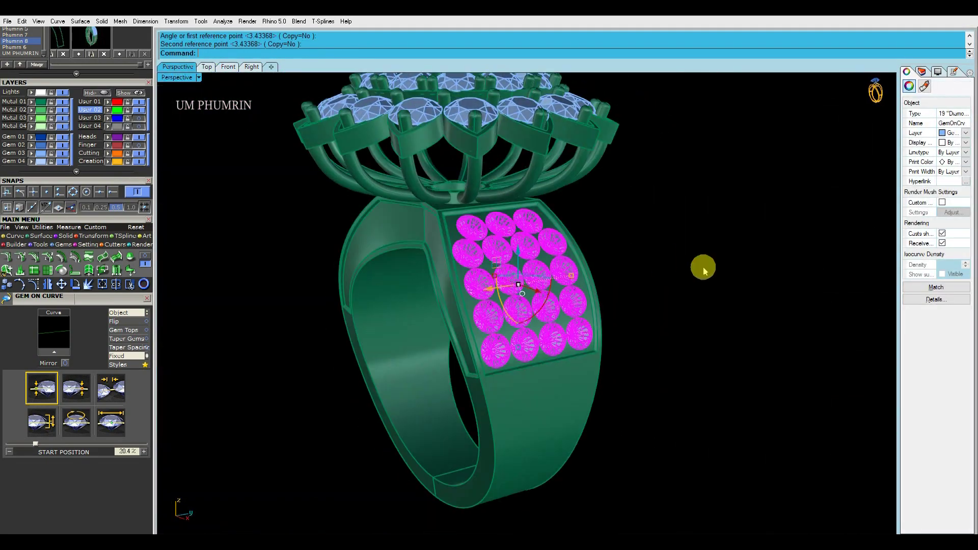
{"action": "scroll", "coordinate": [496, 284], "scroll_direction": "up", "scroll_amount": 5}
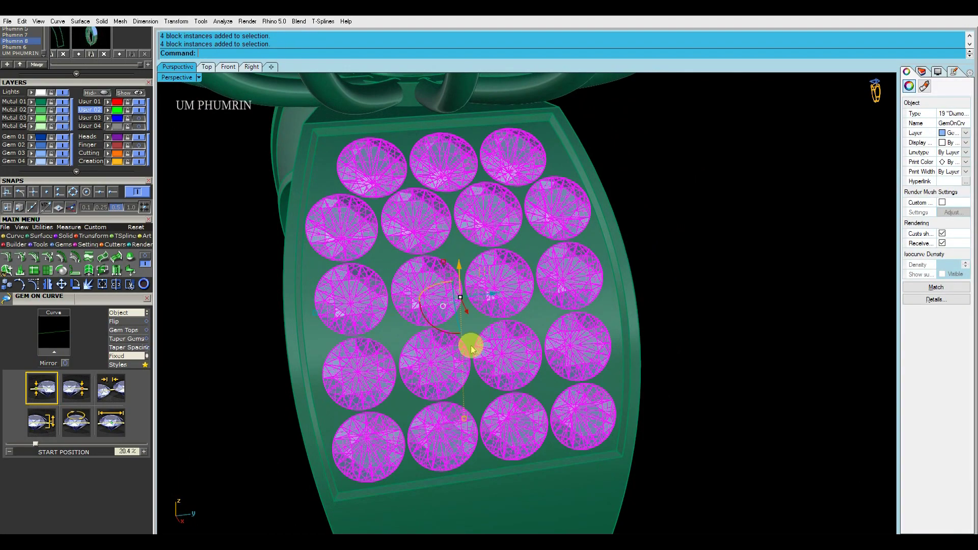
{"action": "scroll", "coordinate": [460, 391], "scroll_direction": "down", "scroll_amount": 3}
{"action": "mouse_move", "coordinate": [493, 332]}
{"action": "right_mouse_down"}
{"action": "mouse_move", "coordinate": [548, 341]}
{"action": "mouse_move", "coordinate": [656, 322]}
{"action": "mouse_move", "coordinate": [656, 313]}
{"action": "right_mouse_up"}
{"action": "type", "text": "y"}
{"action": "key", "text": "Return"}
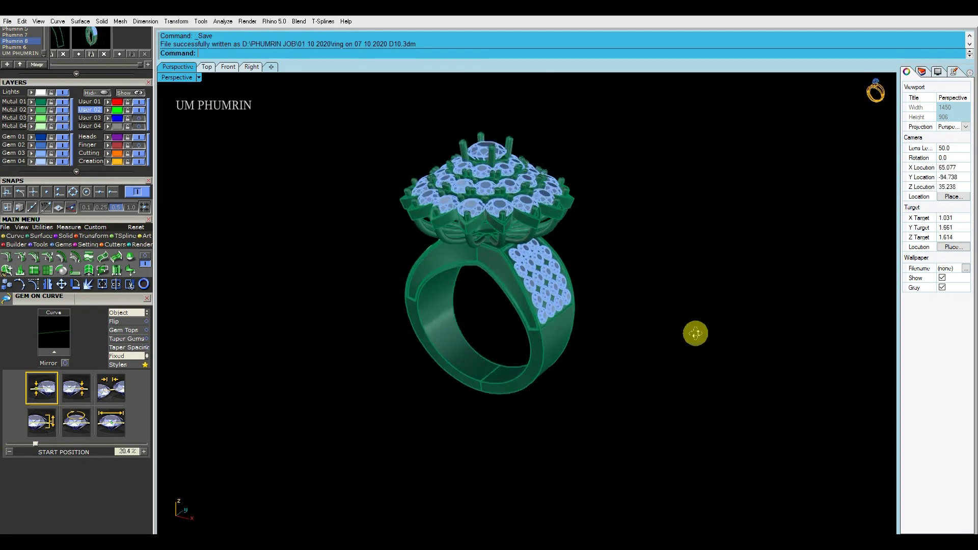
- Orbit the ring, start ProngOnSurface with 'ps' then cancel it, and select the head
{"action": "mouse_move", "coordinate": [670, 334]}
{"action": "right_mouse_down"}
{"action": "mouse_move", "coordinate": [389, 289]}
{"action": "mouse_move", "coordinate": [340, 294]}
{"action": "right_mouse_up"}
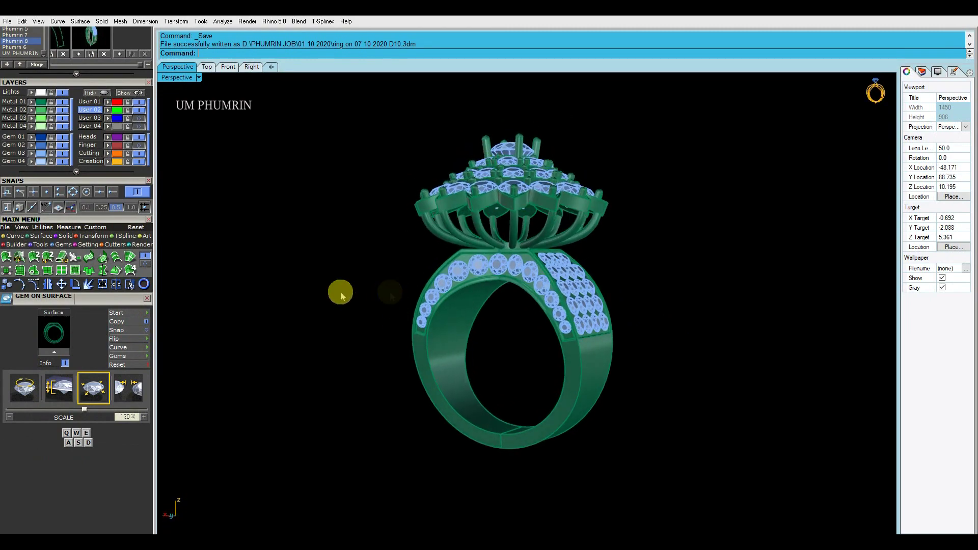
{"action": "right_click_drag", "start_coordinate": [382, 307], "coordinate": [459, 330]}
{"action": "mouse_move", "coordinate": [400, 324]}
{"action": "right_mouse_down"}
{"action": "mouse_move", "coordinate": [380, 321]}
{"action": "mouse_move", "coordinate": [433, 323]}
{"action": "mouse_move", "coordinate": [371, 266]}
{"action": "mouse_move", "coordinate": [311, 271]}
{"action": "mouse_move", "coordinate": [456, 276]}
{"action": "mouse_move", "coordinate": [378, 287]}
{"action": "mouse_move", "coordinate": [485, 291]}
{"action": "mouse_move", "coordinate": [526, 267]}
{"action": "mouse_move", "coordinate": [571, 273]}
{"action": "right_mouse_up"}
{"action": "type", "text": "ps"}
{"action": "key", "text": "Return"}
{"action": "scroll", "coordinate": [555, 277], "scroll_direction": "up", "scroll_amount": 3}
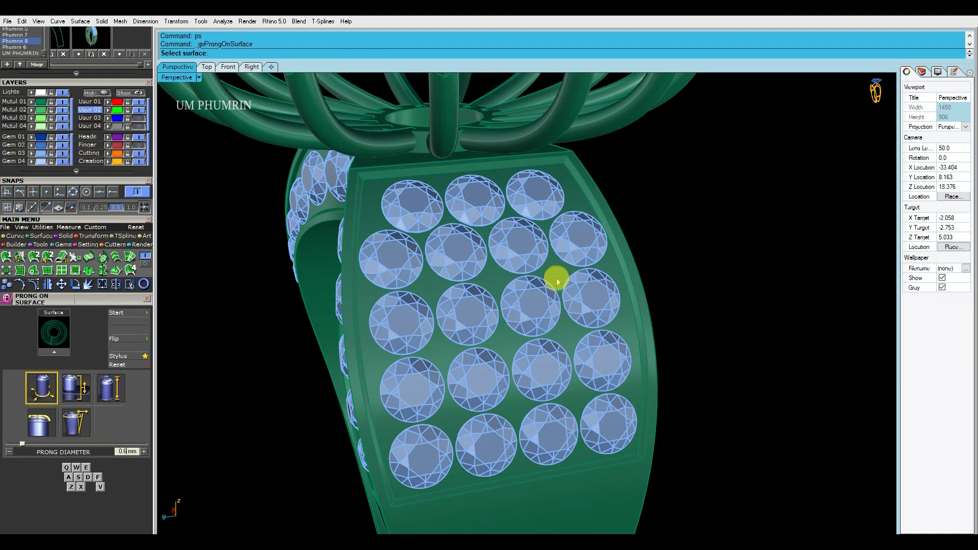
{"action": "scroll", "coordinate": [561, 268], "scroll_direction": "down", "scroll_amount": 5}
{"action": "scroll", "coordinate": [571, 240], "scroll_direction": "up", "scroll_amount": 5}
{"action": "key", "text": "Escape"}
{"action": "scroll", "coordinate": [571, 219], "scroll_direction": "down", "scroll_amount": 5}
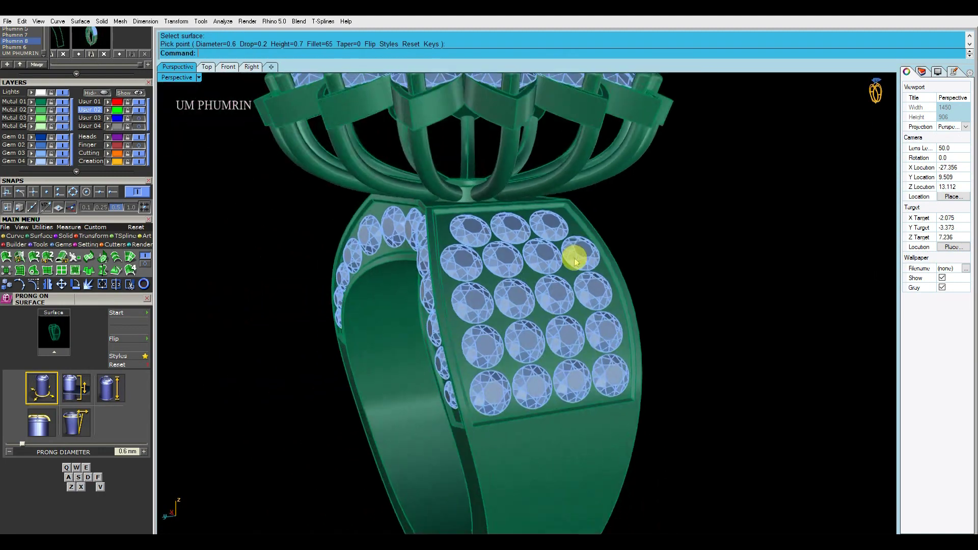
{"action": "scroll", "coordinate": [675, 222], "scroll_direction": "down", "scroll_amount": 2}
{"action": "left_click", "coordinate": [487, 179]}
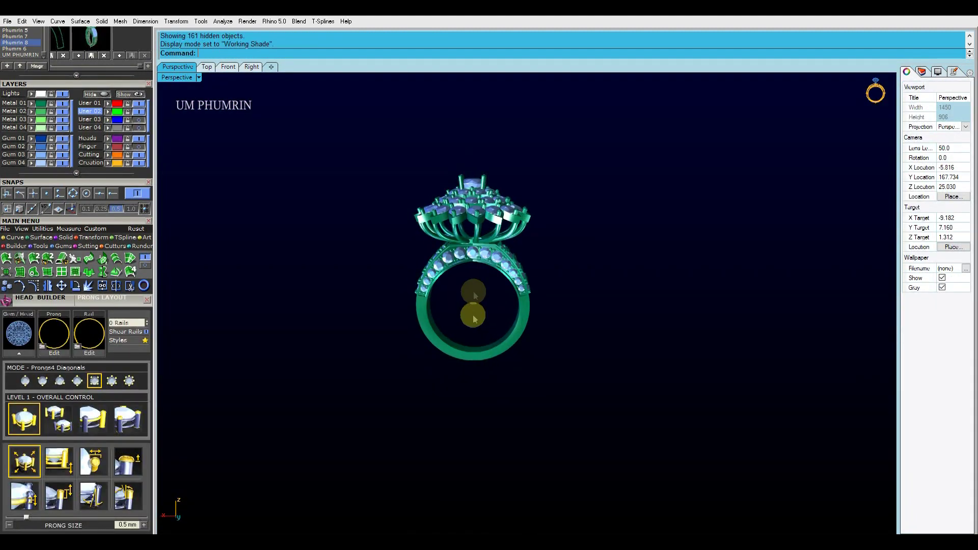
- Save the ring file with Ctrl+S
{"action": "mouse_move", "coordinate": [486, 372]}
{"action": "right_mouse_down"}
{"action": "mouse_move", "coordinate": [481, 382]}
{"action": "mouse_move", "coordinate": [568, 354]}
{"action": "mouse_move", "coordinate": [593, 402]}
{"action": "mouse_move", "coordinate": [586, 385]}
{"action": "mouse_move", "coordinate": [641, 353]}
{"action": "mouse_move", "coordinate": [511, 357]}
{"action": "mouse_move", "coordinate": [533, 393]}
{"action": "mouse_move", "coordinate": [638, 345]}
{"action": "mouse_move", "coordinate": [621, 374]}
{"action": "right_mouse_up"}
{"action": "key", "text": "ctrl+s"}
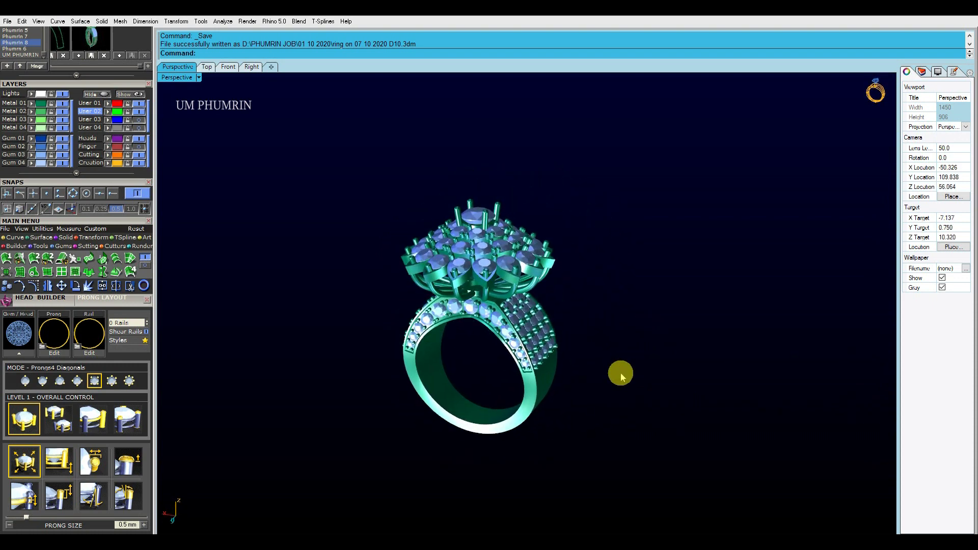
{"action": "mouse_move", "coordinate": [621, 375]}
{"action": "right_mouse_down"}
{"action": "mouse_move", "coordinate": [599, 390]}
{"action": "mouse_move", "coordinate": [617, 387]}
{"action": "right_mouse_up"}
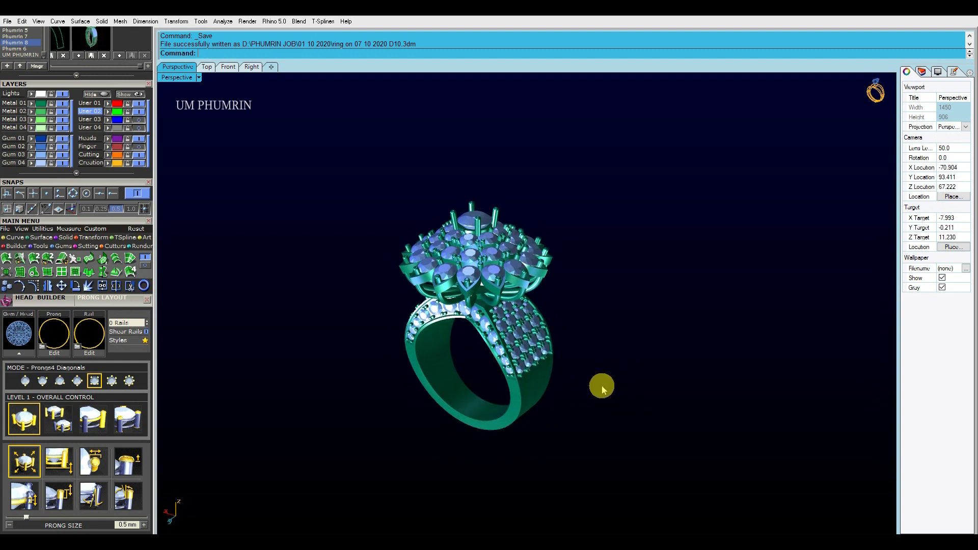
{"action": "right_click_drag", "start_coordinate": [602, 390], "coordinate": [616, 382], "text": "shift"}
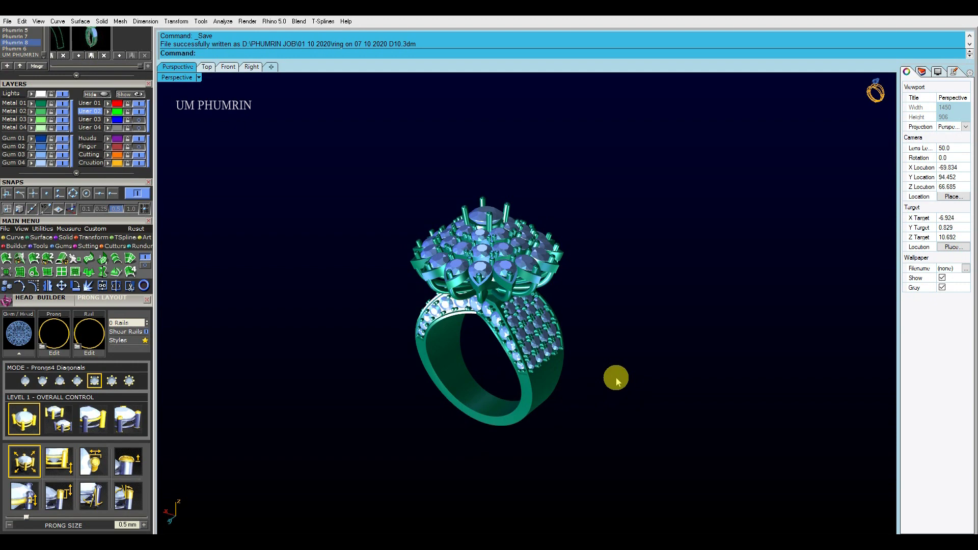
- Orbit and pan to review the finished ring from above, the side and obliquely
{"action": "mouse_move", "coordinate": [649, 367]}
{"action": "right_mouse_down"}
{"action": "mouse_move", "coordinate": [646, 326]}
{"action": "mouse_move", "coordinate": [636, 382]}
{"action": "mouse_move", "coordinate": [656, 365]}
{"action": "mouse_move", "coordinate": [681, 397]}
{"action": "mouse_move", "coordinate": [653, 293]}
{"action": "mouse_move", "coordinate": [634, 290]}
{"action": "right_mouse_up"}
{"action": "scroll", "coordinate": [715, 256], "scroll_direction": "up", "scroll_amount": 3}
{"action": "mouse_move", "coordinate": [715, 256]}
{"action": "right_mouse_down"}
{"action": "mouse_move", "coordinate": [636, 258]}
{"action": "mouse_move", "coordinate": [705, 245]}
{"action": "mouse_move", "coordinate": [696, 245]}
{"action": "mouse_move", "coordinate": [732, 295]}
{"action": "mouse_move", "coordinate": [763, 280]}
{"action": "mouse_move", "coordinate": [780, 289]}
{"action": "mouse_move", "coordinate": [620, 296]}
{"action": "mouse_move", "coordinate": [630, 287]}
{"action": "mouse_move", "coordinate": [667, 300]}
{"action": "mouse_move", "coordinate": [700, 344]}
{"action": "right_mouse_up"}
{"action": "right_click_drag", "start_coordinate": [755, 318], "coordinate": [689, 323], "text": "shift"}
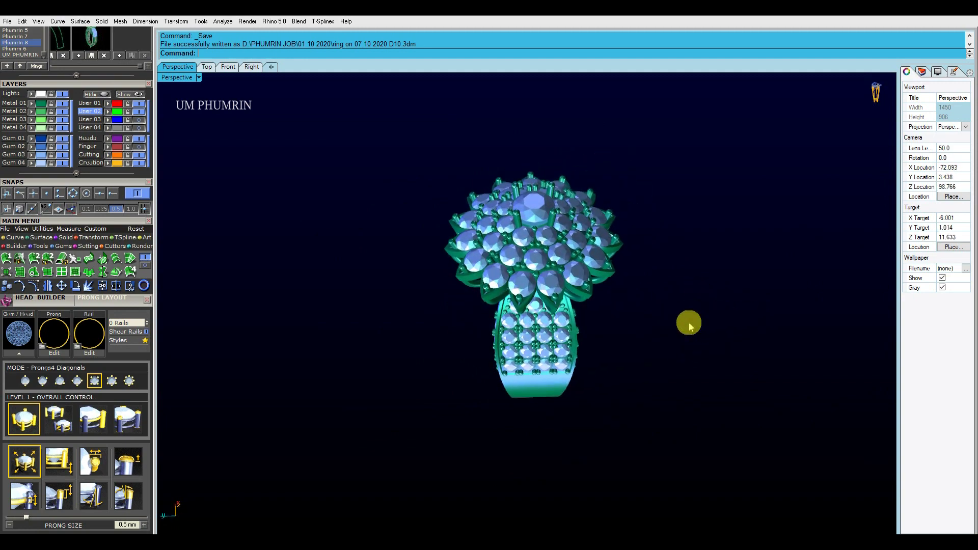
{"action": "scroll", "coordinate": [690, 325], "scroll_direction": "up", "scroll_amount": 1}
{"action": "scroll", "coordinate": [687, 331], "scroll_direction": "up", "scroll_amount": 1}
{"action": "mouse_move", "coordinate": [681, 344]}
{"action": "right_mouse_down"}
{"action": "mouse_move", "coordinate": [720, 262]}
{"action": "mouse_move", "coordinate": [742, 258]}
{"action": "mouse_move", "coordinate": [725, 284]}
{"action": "mouse_move", "coordinate": [749, 278]}
{"action": "right_mouse_up"}
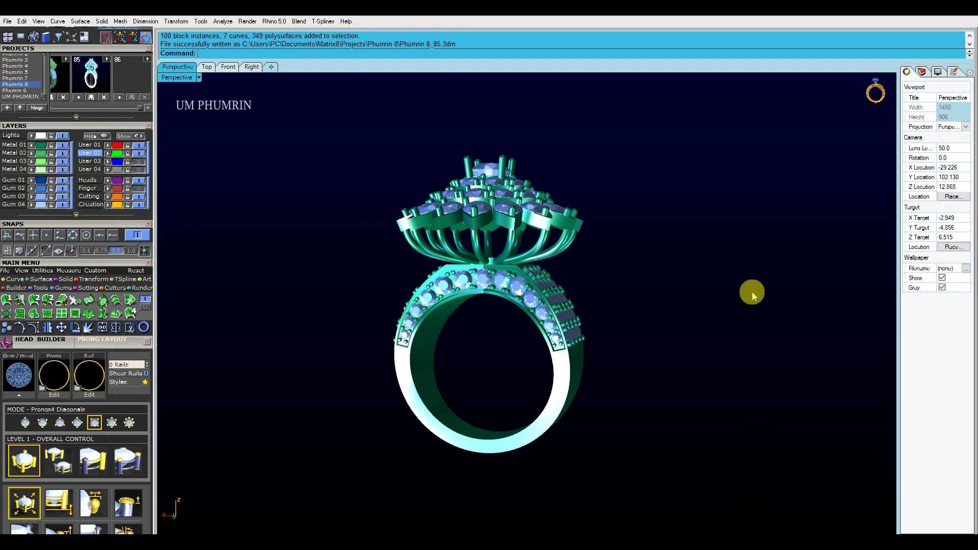
{"action": "mouse_move", "coordinate": [755, 289]}
{"action": "right_mouse_down"}
{"action": "mouse_move", "coordinate": [744, 363]}
{"action": "mouse_move", "coordinate": [749, 347]}
{"action": "mouse_move", "coordinate": [755, 353]}
{"action": "right_mouse_up"}
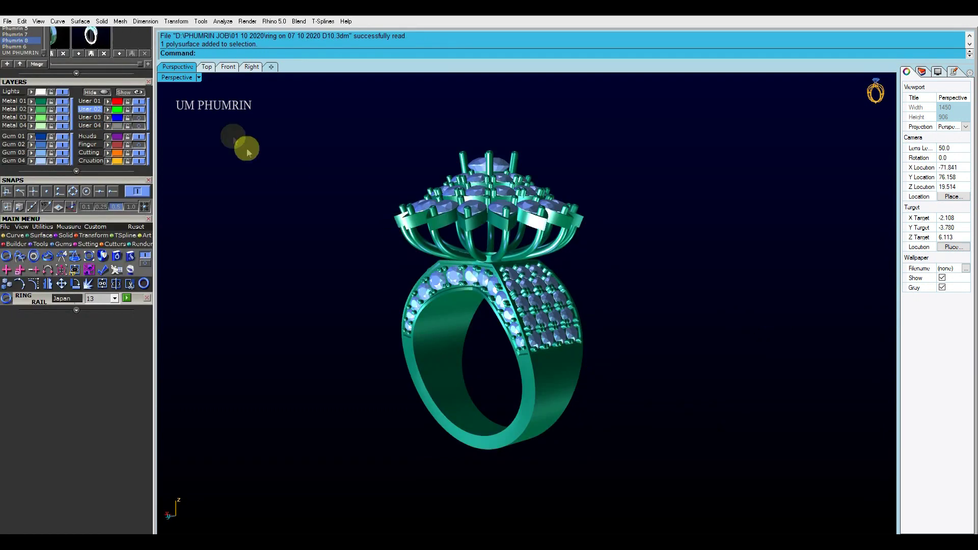
{"action": "left_click", "coordinate": [177, 77]}
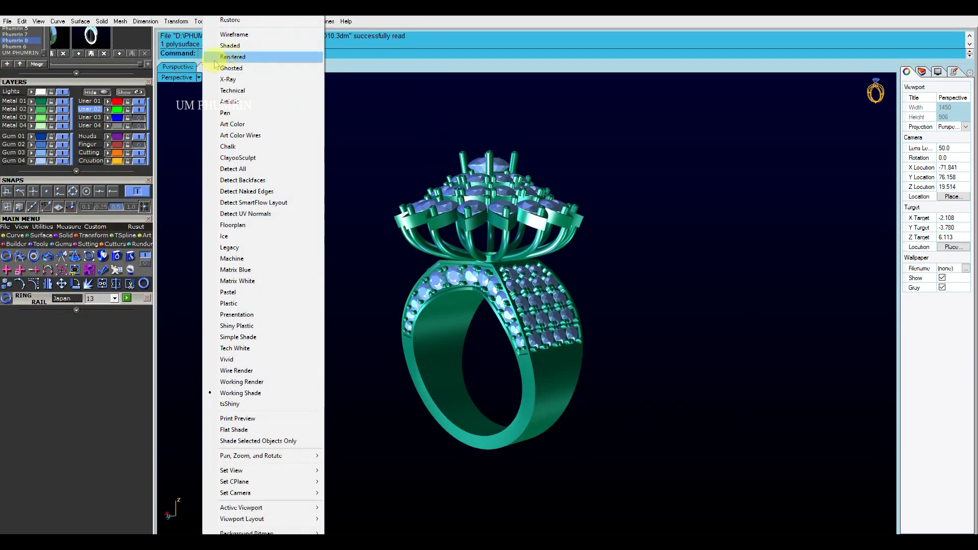
- Switch to shaded display and isolate the ring band, hiding everything else
{"action": "left_click", "coordinate": [225, 65]}
{"action": "left_click", "coordinate": [547, 380]}
{"action": "left_click", "coordinate": [103, 92]}
{"action": "mouse_move", "coordinate": [498, 280]}
{"action": "right_mouse_down"}
{"action": "mouse_move", "coordinate": [517, 284]}
{"action": "mouse_move", "coordinate": [520, 343]}
{"action": "right_mouse_up"}
- Extract the inner shank face, isolate it, and untrim its trimmed edge
{"action": "type", "text": "ee"}
{"action": "key", "text": "Return"}
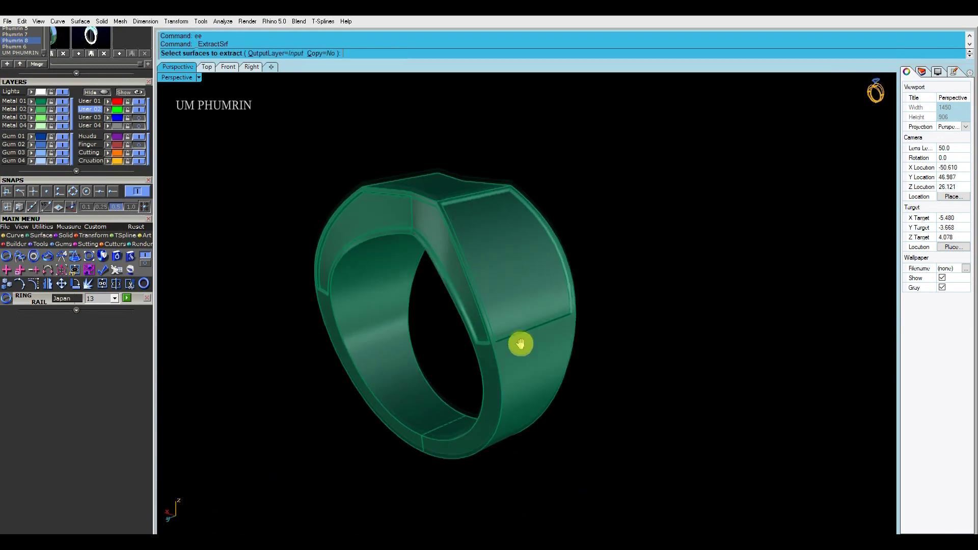
{"action": "scroll", "coordinate": [528, 364], "scroll_direction": "up", "scroll_amount": 2}
{"action": "left_click", "coordinate": [554, 365]}
{"action": "right_click", "coordinate": [228, 205]}
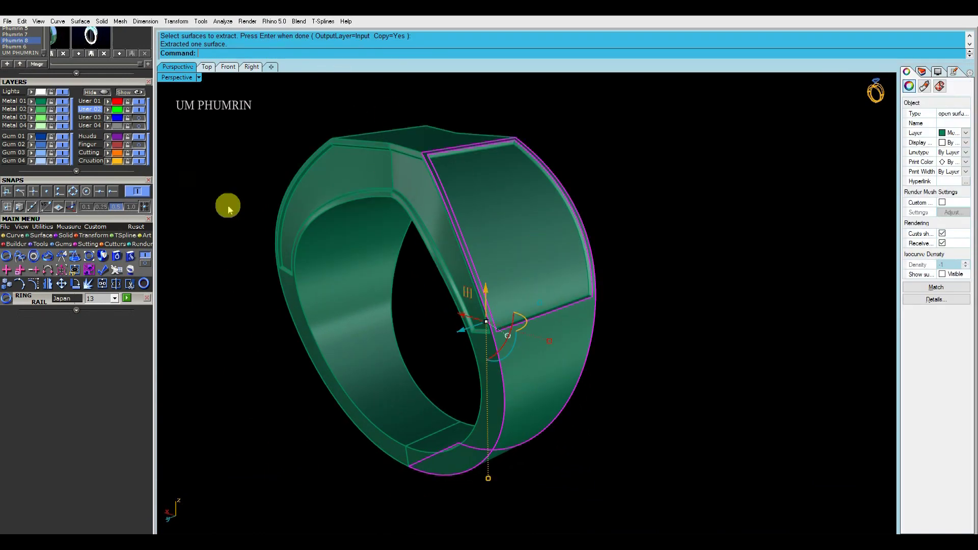
{"action": "left_click", "coordinate": [108, 92]}
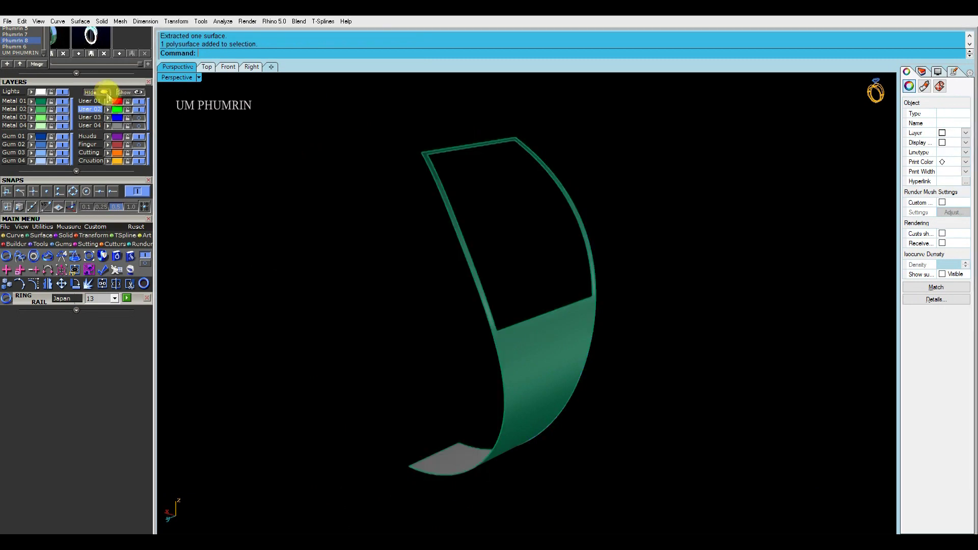
{"action": "left_click", "coordinate": [560, 321]}
{"action": "key", "text": "Return"}
{"action": "key", "text": "Escape"}
- Offset the inner surface, delete the original, and show the hidden objects
{"action": "left_click", "coordinate": [570, 309]}
{"action": "type", "text": "O3"}
{"action": "key", "text": "Return"}
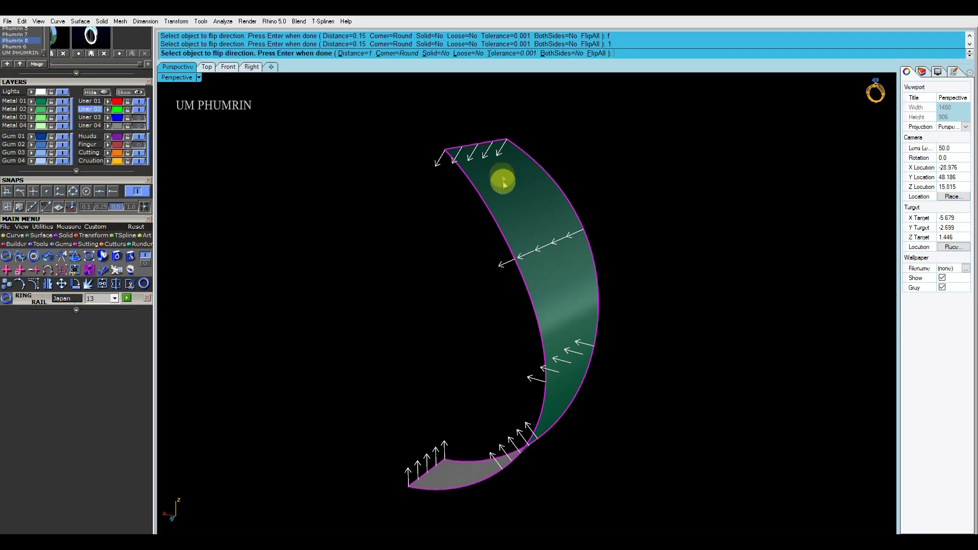
{"action": "key", "text": "Return"}
{"action": "key", "text": "Delete"}
{"action": "key", "text": "ctrl+alt+h"}
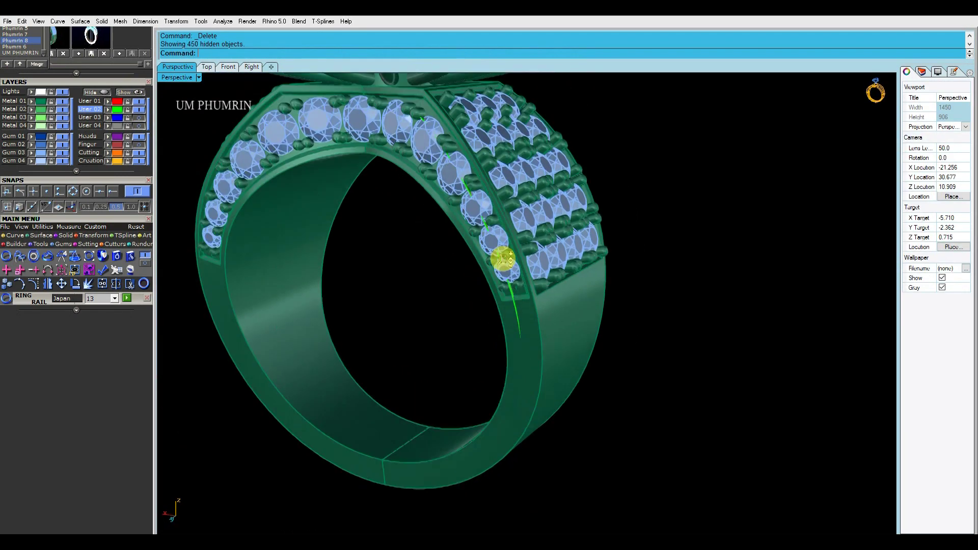
{"action": "type", "text": "ee"}
- Extract the band side surface, isolate it and untrim its edge
{"action": "left_click", "coordinate": [527, 365]}
{"action": "key", "text": "Return"}
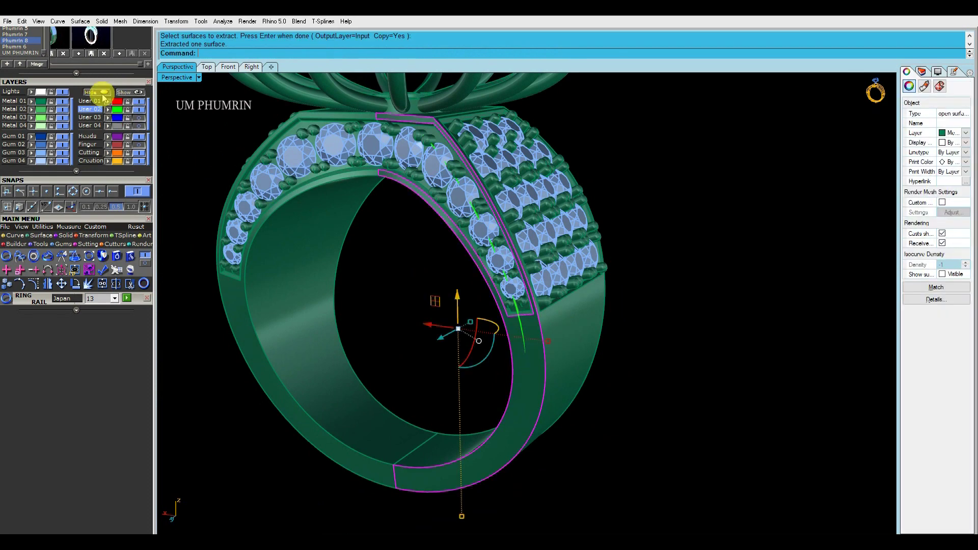
{"action": "left_click", "coordinate": [103, 95]}
{"action": "left_click", "coordinate": [498, 228]}
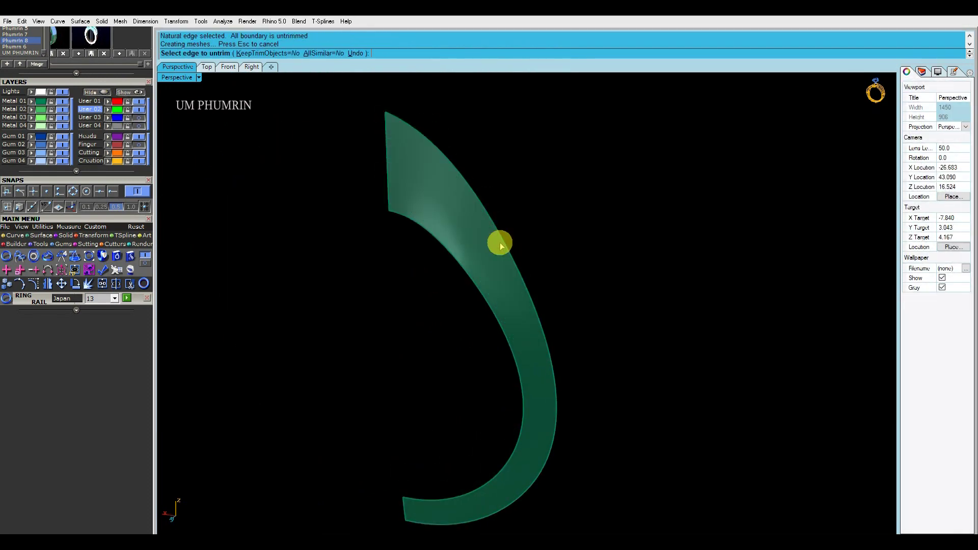
{"action": "left_click", "coordinate": [476, 291]}
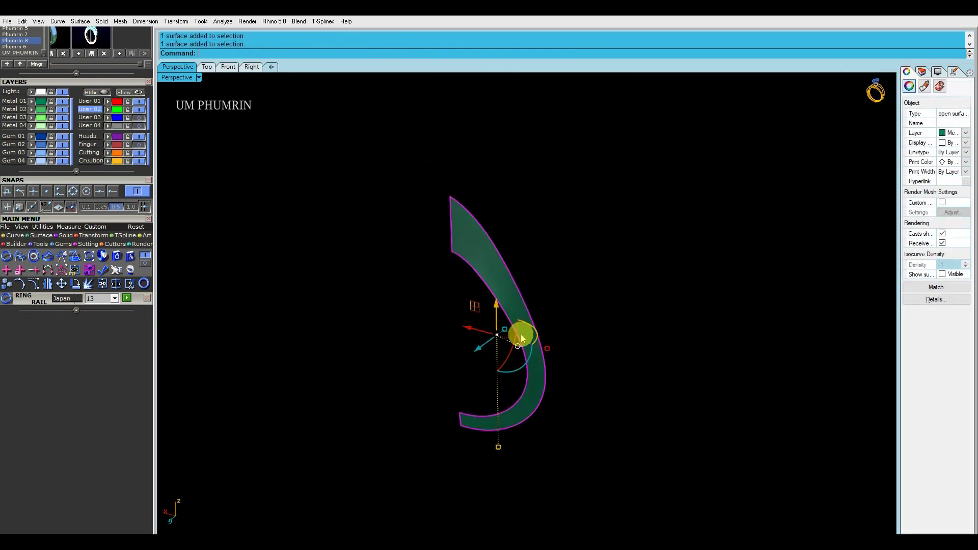
- Undo the untrim and redo it on the correct band edge
{"action": "key", "text": "ctrl+z"}
{"action": "left_click", "coordinate": [485, 297]}
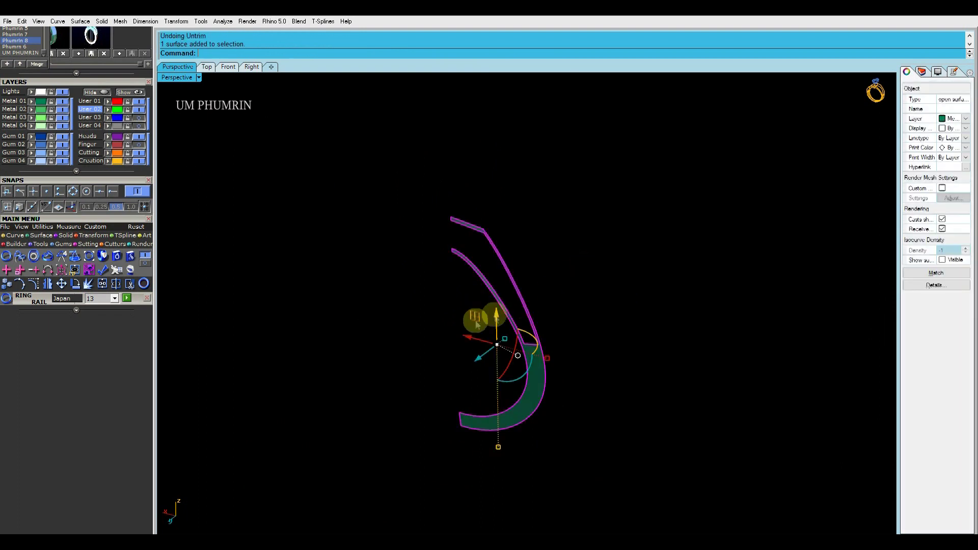
{"action": "key", "text": "Escape"}
{"action": "left_click", "coordinate": [533, 305]}
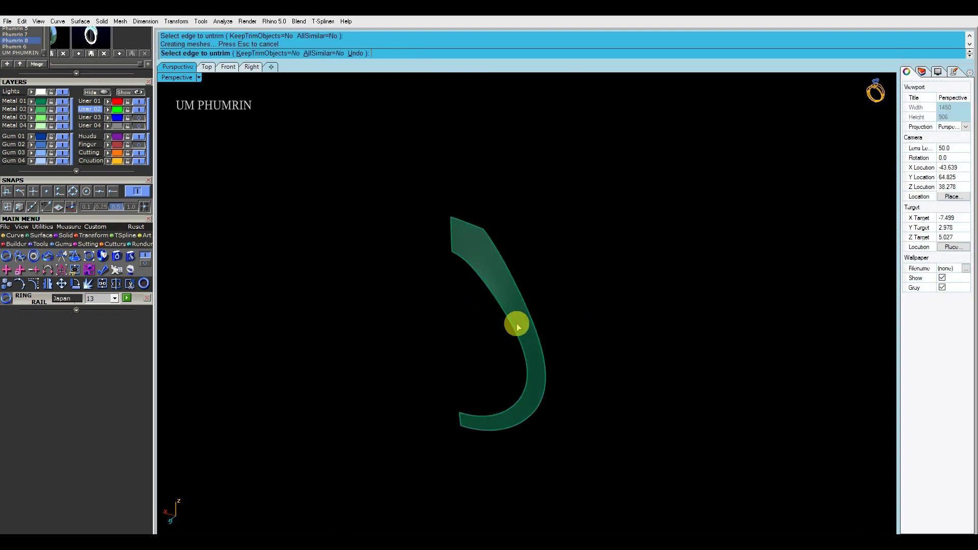
{"action": "right_click_drag", "start_coordinate": [547, 300], "coordinate": [430, 336]}
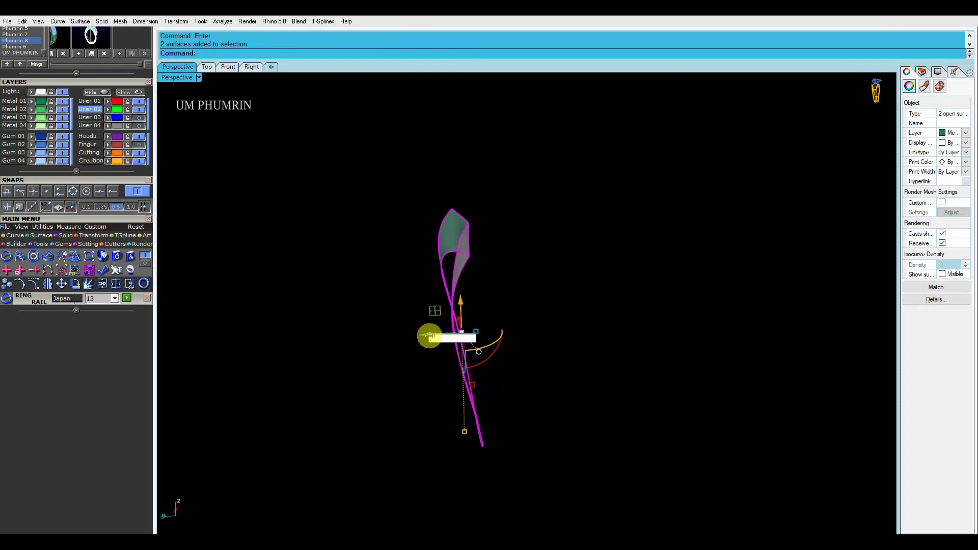
{"action": "key", "text": "Return"}
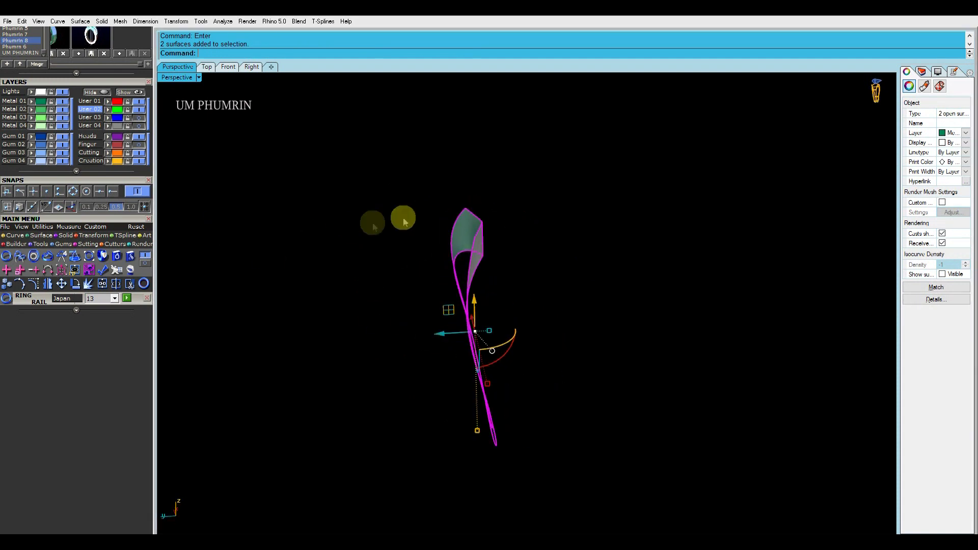
{"action": "left_click", "coordinate": [451, 230]}
- Show all 451 hidden objects and select both band surfaces
{"action": "left_click", "coordinate": [131, 92]}
{"action": "scroll", "coordinate": [512, 230], "scroll_direction": "up", "scroll_amount": 3}
{"action": "scroll", "coordinate": [459, 245], "scroll_direction": "up", "scroll_amount": 3}
{"action": "left_click", "coordinate": [426, 198], "text": "shift"}
{"action": "scroll", "coordinate": [459, 225], "scroll_direction": "down", "scroll_amount": 5}
{"action": "mouse_move", "coordinate": [483, 240]}
{"action": "right_mouse_down"}
{"action": "mouse_move", "coordinate": [727, 203]}
{"action": "mouse_move", "coordinate": [342, 189]}
{"action": "right_mouse_up"}
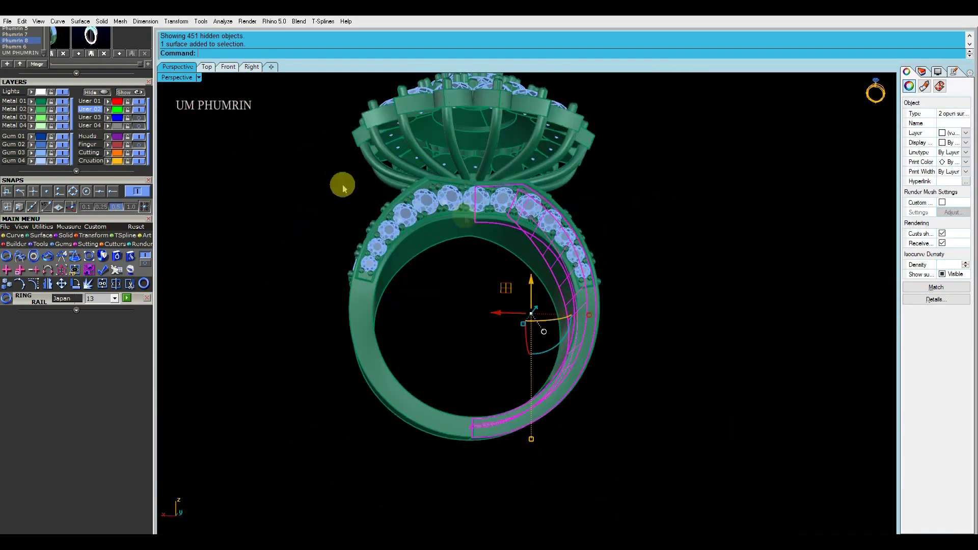
- Isolate the green and grey band surfaces and inspect them
{"action": "left_click", "coordinate": [102, 93]}
{"action": "mouse_move", "coordinate": [542, 234]}
{"action": "right_mouse_down"}
{"action": "mouse_move", "coordinate": [526, 216]}
{"action": "mouse_move", "coordinate": [482, 259]}
{"action": "mouse_move", "coordinate": [528, 246]}
{"action": "mouse_move", "coordinate": [490, 268]}
{"action": "mouse_move", "coordinate": [483, 258]}
{"action": "mouse_move", "coordinate": [516, 264]}
{"action": "right_mouse_up"}
{"action": "left_click", "coordinate": [516, 264]}
{"action": "left_click", "coordinate": [375, 179], "text": "shift"}
{"action": "mouse_move", "coordinate": [376, 179]}
{"action": "right_mouse_down"}
{"action": "mouse_move", "coordinate": [474, 240]}
{"action": "mouse_move", "coordinate": [442, 251]}
{"action": "right_mouse_up"}
{"action": "key", "text": "Escape"}
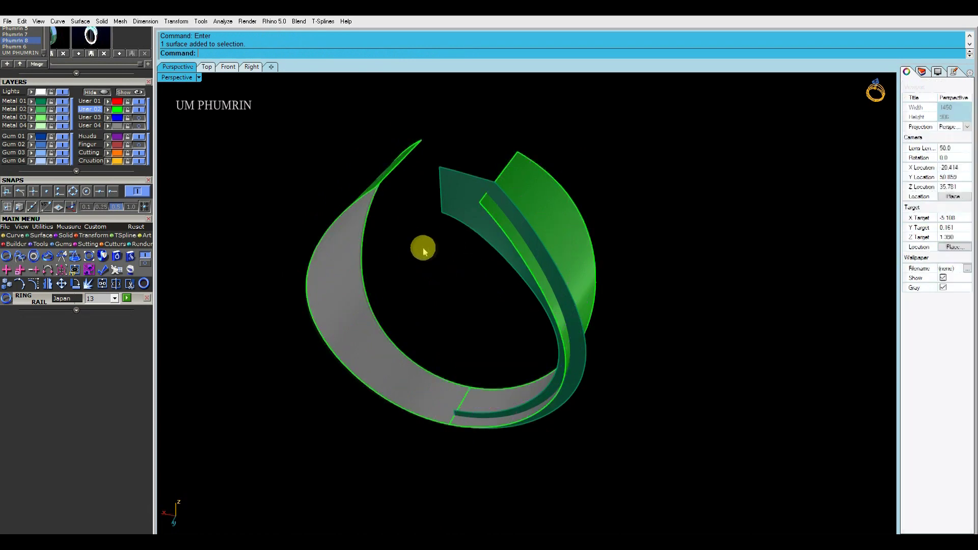
- Duplicate the band's centre edge curve and delete the grey surface
{"action": "type", "text": "d"}
{"action": "mouse_move", "coordinate": [529, 250]}
{"action": "right_mouse_down"}
{"action": "mouse_move", "coordinate": [474, 253]}
{"action": "mouse_move", "coordinate": [477, 234]}
{"action": "mouse_move", "coordinate": [498, 256]}
{"action": "mouse_move", "coordinate": [532, 255]}
{"action": "mouse_move", "coordinate": [507, 279]}
{"action": "mouse_move", "coordinate": [511, 264]}
{"action": "mouse_move", "coordinate": [550, 273]}
{"action": "mouse_move", "coordinate": [537, 281]}
{"action": "right_mouse_up"}
{"action": "key", "text": "Return"}
{"action": "left_click", "coordinate": [536, 282]}
{"action": "key", "text": "Delete"}
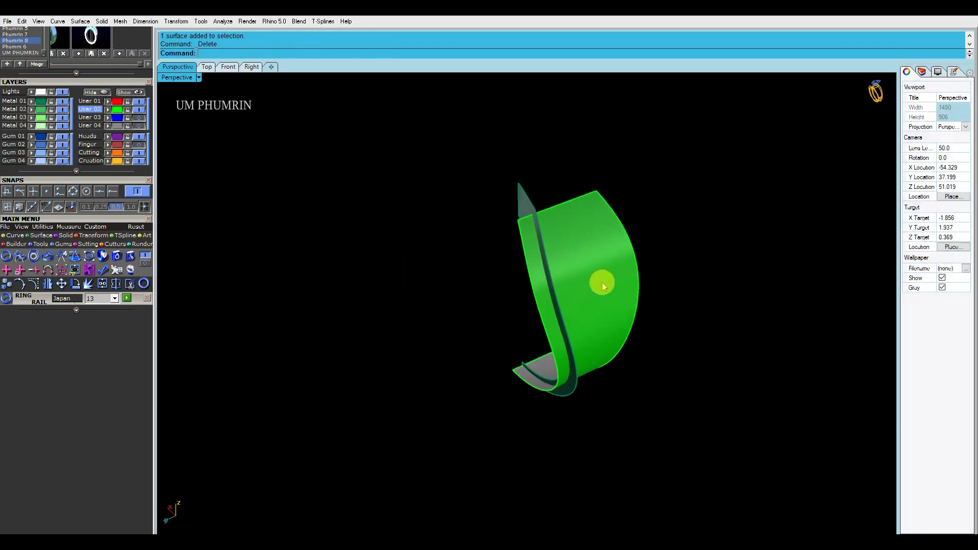
- Split the green band surface and delete the unwanted cut piece
{"action": "left_click", "coordinate": [598, 278]}
{"action": "right_click_drag", "start_coordinate": [596, 273], "coordinate": [580, 282]}
{"action": "key", "text": "Return"}
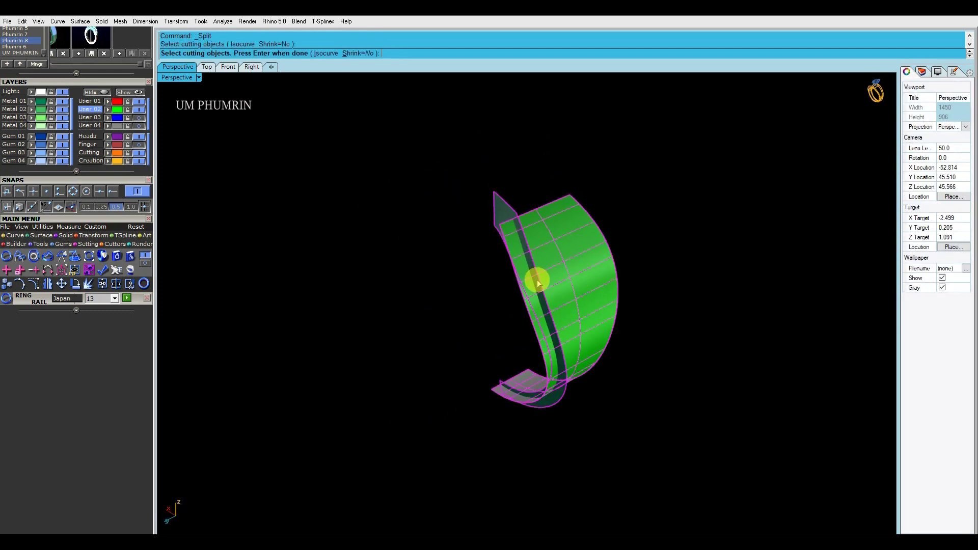
{"action": "type", "text": "x"}
{"action": "key", "text": "Return"}
- Duplicate the surface edge and draw a horizontal line off its top end
{"action": "key", "text": "Return"}
{"action": "left_click", "coordinate": [609, 246]}
{"action": "key", "text": "Delete"}
{"action": "mouse_move", "coordinate": [663, 274]}
{"action": "right_mouse_down"}
{"action": "mouse_move", "coordinate": [544, 276]}
{"action": "mouse_move", "coordinate": [553, 273]}
{"action": "mouse_move", "coordinate": [538, 294]}
{"action": "mouse_move", "coordinate": [524, 268]}
{"action": "mouse_move", "coordinate": [546, 284]}
{"action": "mouse_move", "coordinate": [485, 273]}
{"action": "right_mouse_up"}
{"action": "type", "text": "dd"}
{"action": "key", "text": "Return"}
{"action": "type", "text": "l"}
{"action": "key", "text": "Return"}
{"action": "left_click", "coordinate": [371, 257]}
{"action": "mouse_move", "coordinate": [372, 256]}
{"action": "right_mouse_down"}
{"action": "mouse_move", "coordinate": [454, 252]}
{"action": "mouse_move", "coordinate": [421, 253]}
{"action": "right_mouse_up"}
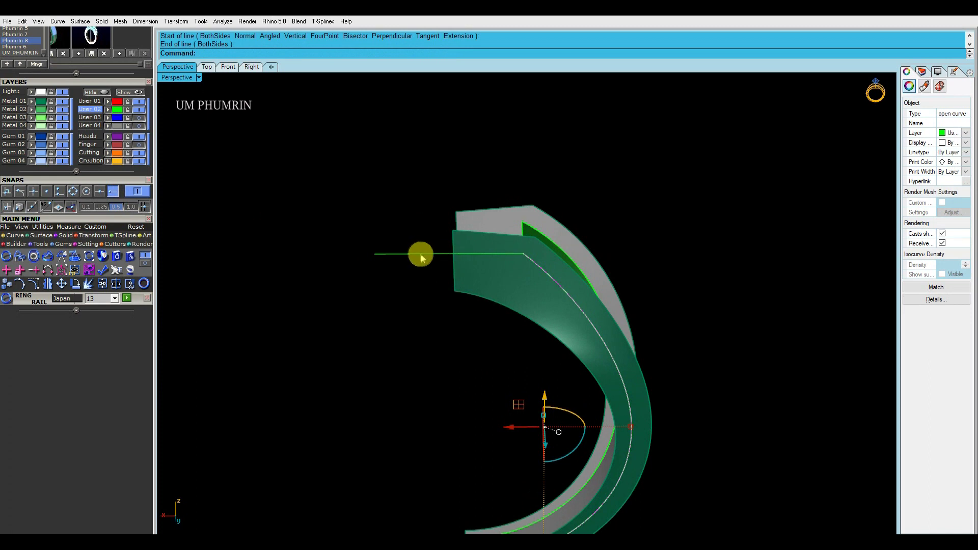
- Switch to Front view and split the band surface
{"action": "left_click", "coordinate": [229, 69]}
{"action": "type", "text": "split"}
{"action": "key", "text": "Return"}
{"action": "scroll", "coordinate": [407, 212], "scroll_direction": "up", "scroll_amount": 2}
{"action": "left_click", "coordinate": [416, 208]}
{"action": "key", "text": "Return"}
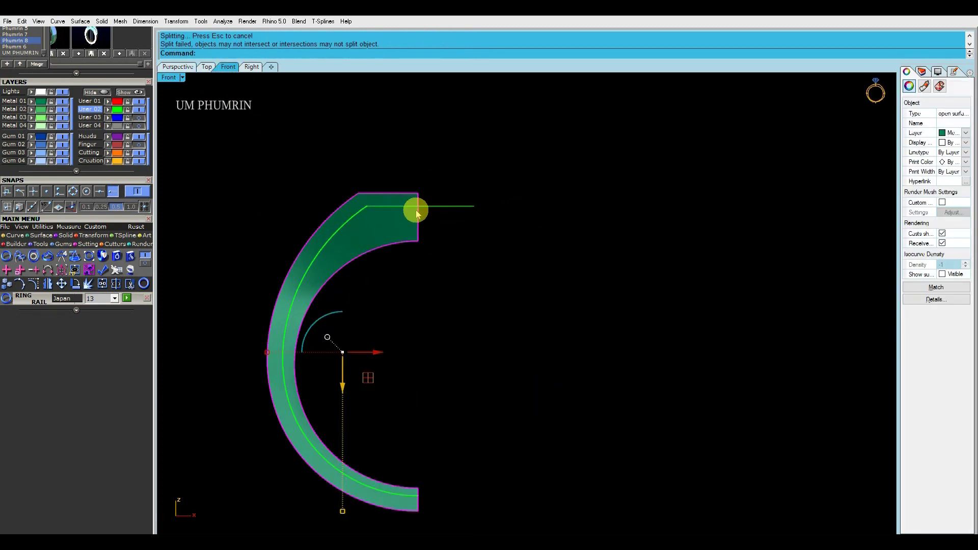
- Turn on the curve's control points and select its end point
{"action": "left_click", "coordinate": [389, 207]}
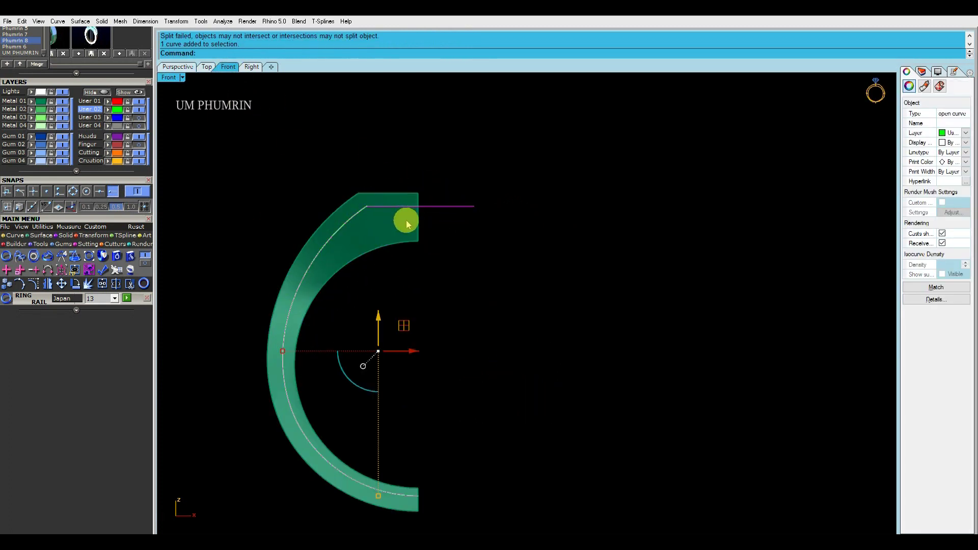
{"action": "left_click", "coordinate": [38, 287]}
{"action": "scroll", "coordinate": [406, 411], "scroll_direction": "up", "scroll_amount": 3}
{"action": "scroll", "coordinate": [397, 449], "scroll_direction": "up", "scroll_amount": 2}
{"action": "left_click", "coordinate": [395, 455]}
{"action": "scroll", "coordinate": [406, 460], "scroll_direction": "up", "scroll_amount": 1}
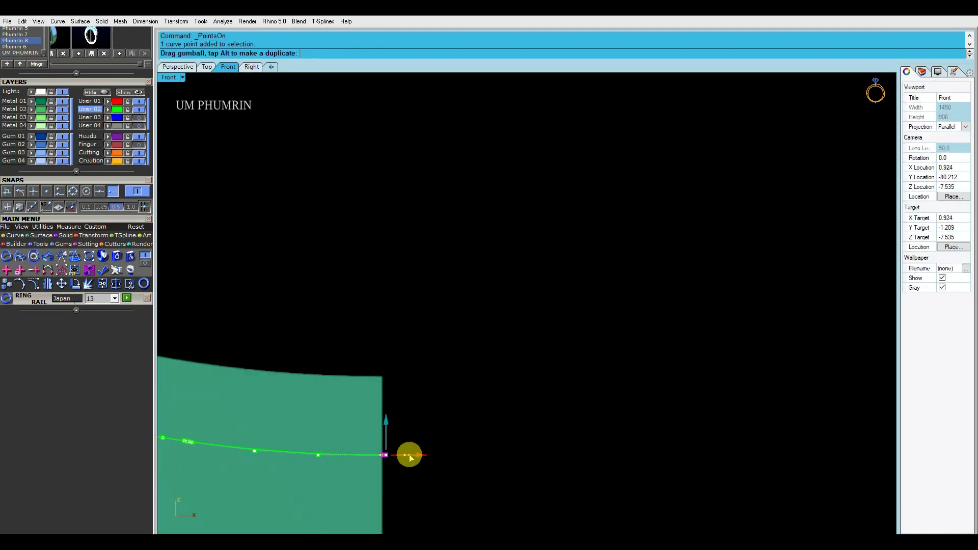
- Split the band surface with the line and delete the cut piece
{"action": "scroll", "coordinate": [410, 457], "scroll_direction": "down", "scroll_amount": 3}
{"action": "scroll", "coordinate": [395, 321], "scroll_direction": "down", "scroll_amount": 2}
{"action": "scroll", "coordinate": [424, 356], "scroll_direction": "up", "scroll_amount": 1}
{"action": "left_click", "coordinate": [375, 216]}
{"action": "type", "text": "Ss"}
{"action": "key", "text": "Return"}
{"action": "left_click", "coordinate": [459, 223]}
{"action": "key", "text": "Return"}
{"action": "left_click", "coordinate": [408, 217]}
{"action": "key", "text": "Delete"}
- Mirror the remaining band surface across the X axis
{"action": "left_click", "coordinate": [178, 67]}
{"action": "right_click_drag", "start_coordinate": [353, 143], "coordinate": [475, 213]}
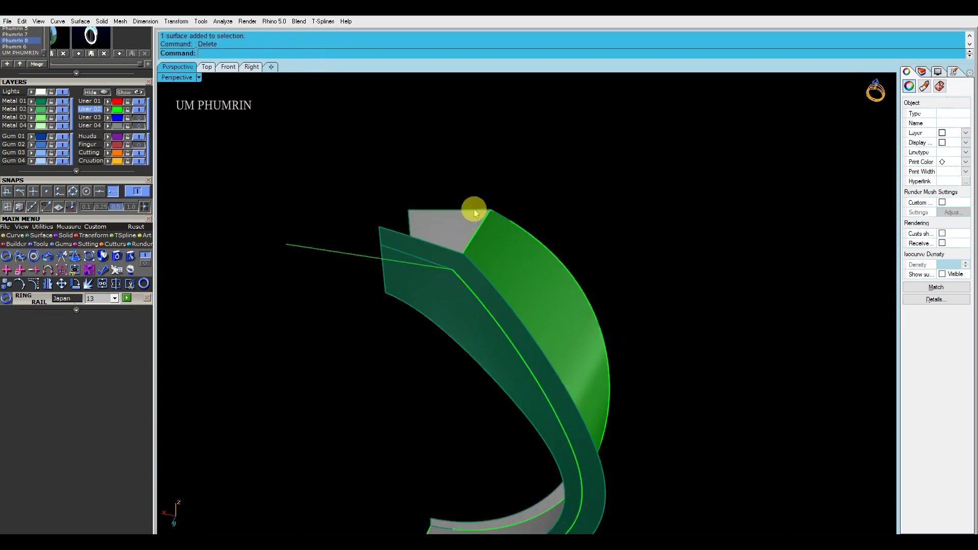
{"action": "left_click", "coordinate": [434, 251]}
{"action": "type", "text": "X"}
{"action": "key", "text": "Return"}
{"action": "right_click_drag", "start_coordinate": [427, 262], "coordinate": [534, 217]}
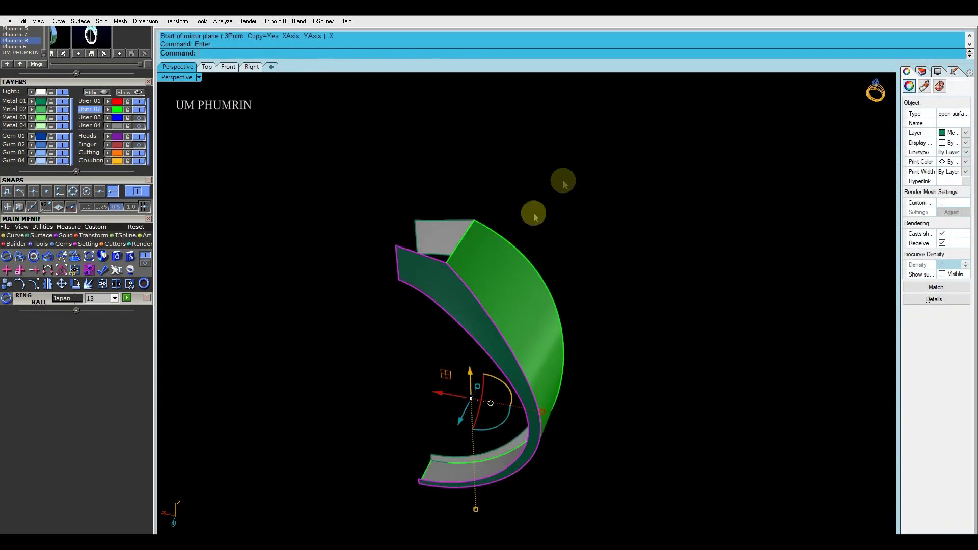
- Duplicate the band border and extract a face, then delete both helpers
{"action": "right_click_drag", "start_coordinate": [585, 256], "coordinate": [485, 284]}
{"action": "left_click", "coordinate": [484, 284]}
{"action": "key", "text": "Return"}
{"action": "key", "text": "Delete"}
{"action": "left_click", "coordinate": [460, 267]}
{"action": "key", "text": "Return"}
{"action": "key", "text": "Delete"}
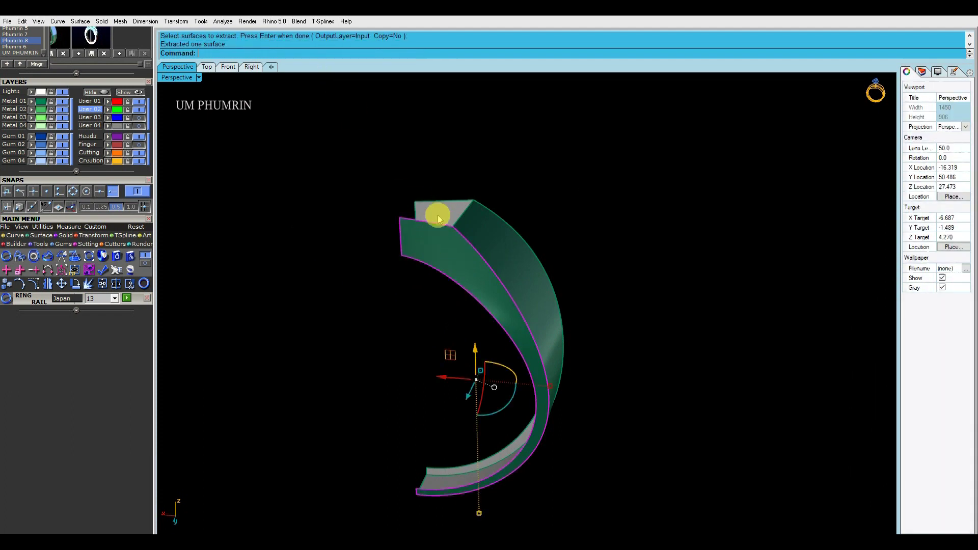
{"action": "type", "text": "ee"}
{"action": "key", "text": "Delete"}
- Extend the band surface edge and mirror the extended band across X
{"action": "left_click", "coordinate": [41, 235]}
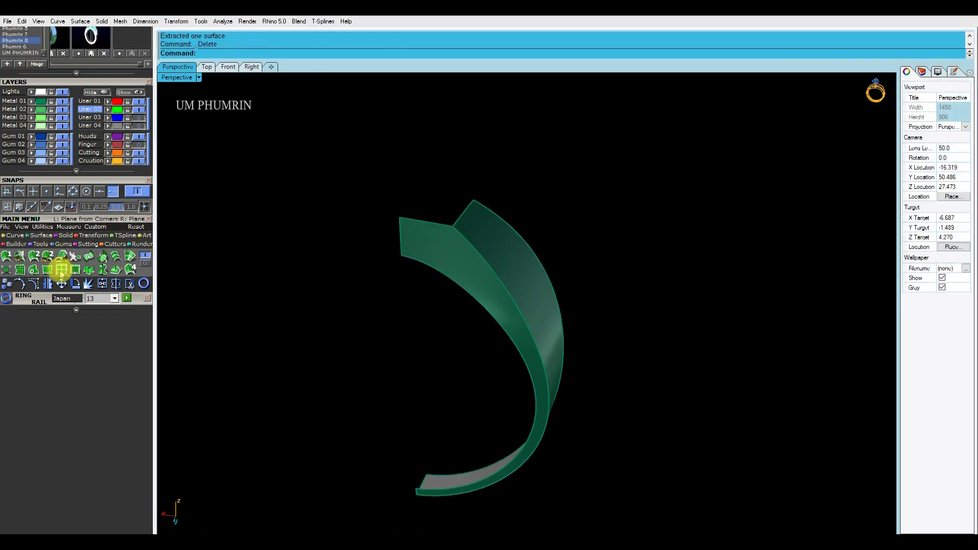
{"action": "left_click", "coordinate": [142, 269]}
{"action": "left_click", "coordinate": [116, 269]}
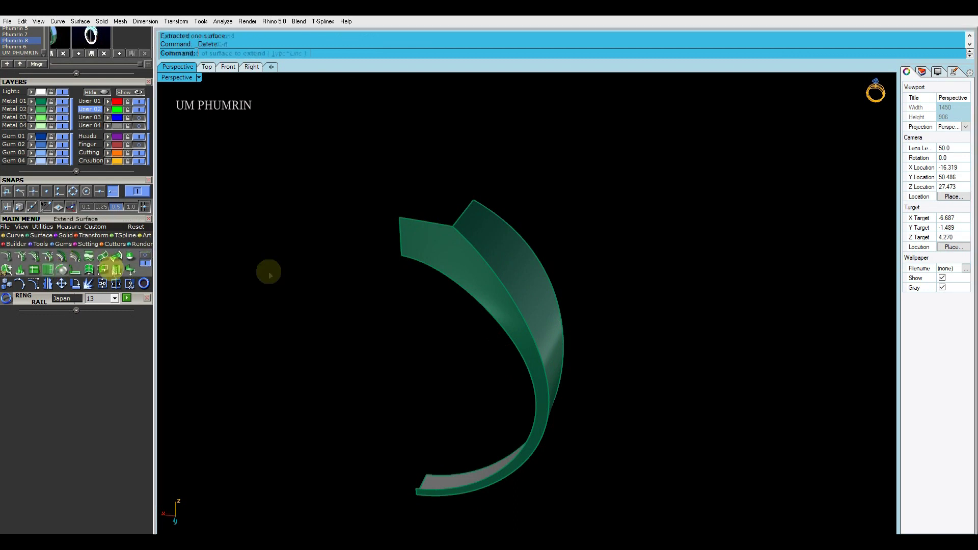
{"action": "left_click", "coordinate": [426, 246]}
{"action": "right_click", "coordinate": [440, 288]}
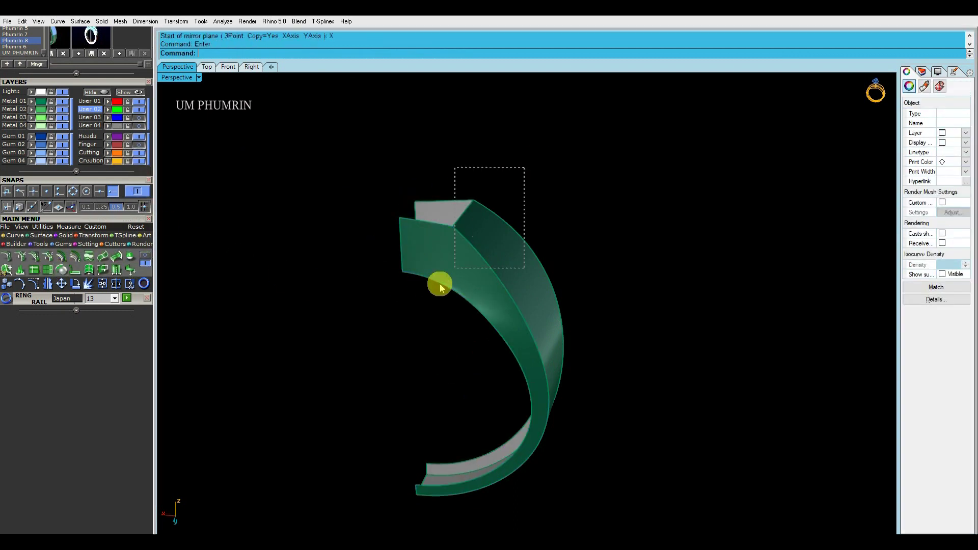
{"action": "left_click", "coordinate": [411, 300]}
{"action": "right_click_drag", "start_coordinate": [411, 301], "coordinate": [460, 354]}
- Loft a surface between the two band edges
{"action": "type", "text": "loft"}
{"action": "key", "text": "Return"}
{"action": "left_click", "coordinate": [476, 281]}
{"action": "left_click", "coordinate": [470, 242]}
{"action": "key", "text": "Return"}
{"action": "key", "text": "Return"}
{"action": "mouse_move", "coordinate": [471, 246]}
{"action": "right_mouse_down"}
{"action": "mouse_move", "coordinate": [444, 290]}
{"action": "mouse_move", "coordinate": [482, 310]}
{"action": "right_mouse_up"}
{"action": "scroll", "coordinate": [481, 309], "scroll_direction": "up", "scroll_amount": 3}
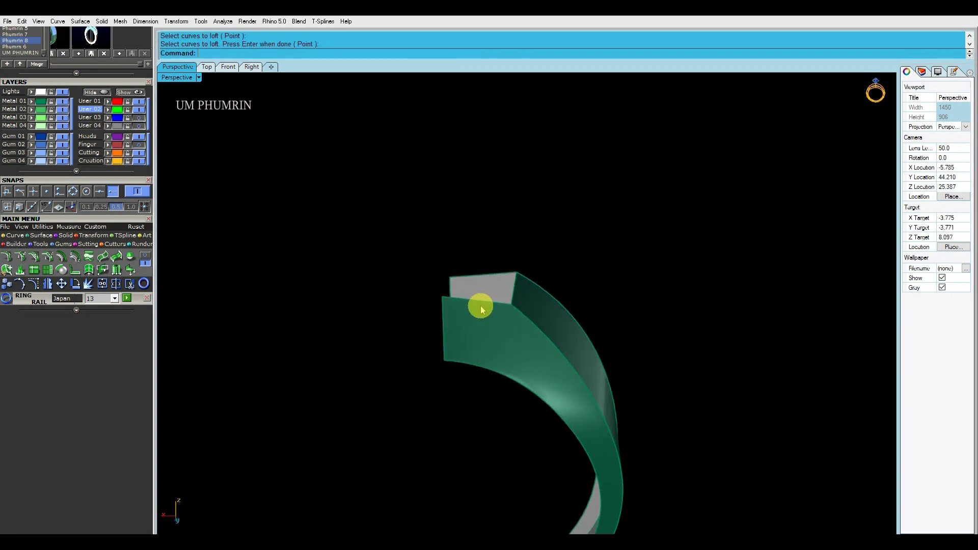
- Join the lofted piece to the band, delete the helper, and show the full ring
{"action": "key", "text": "ctrl+j"}
{"action": "scroll", "coordinate": [487, 306], "scroll_direction": "down", "scroll_amount": 3}
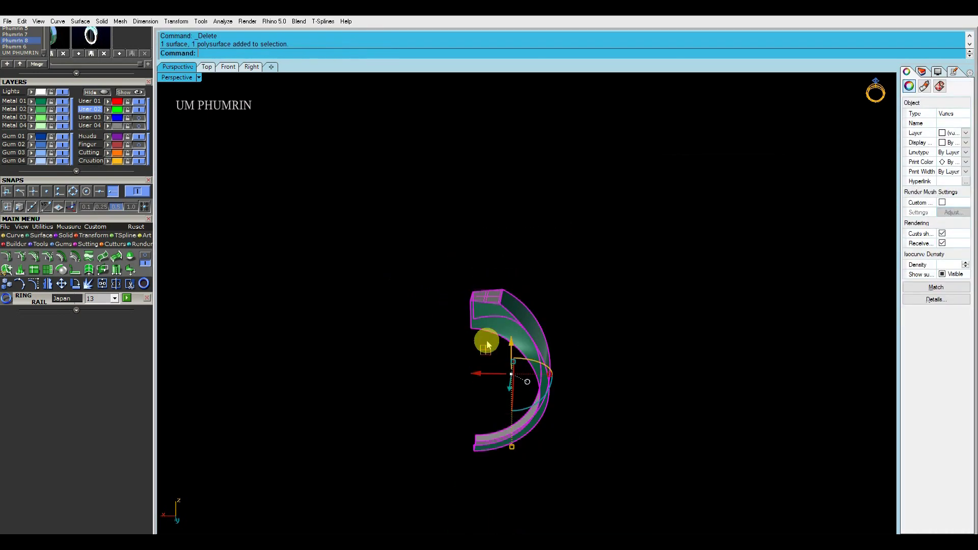
{"action": "left_click", "coordinate": [531, 292]}
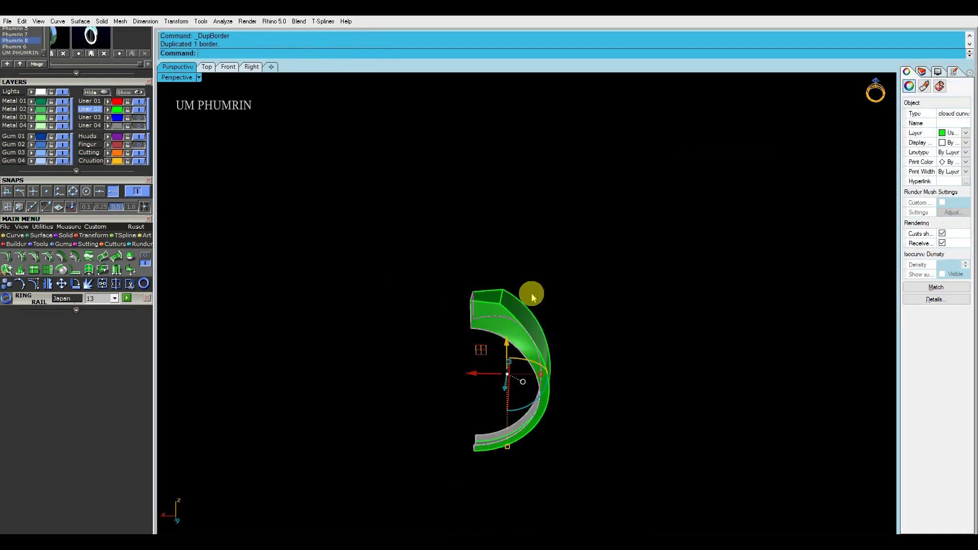
{"action": "key", "text": "Delete"}
{"action": "left_click", "coordinate": [124, 92]}
{"action": "left_click", "coordinate": [428, 294]}
{"action": "left_click", "coordinate": [469, 298], "text": "shift"}
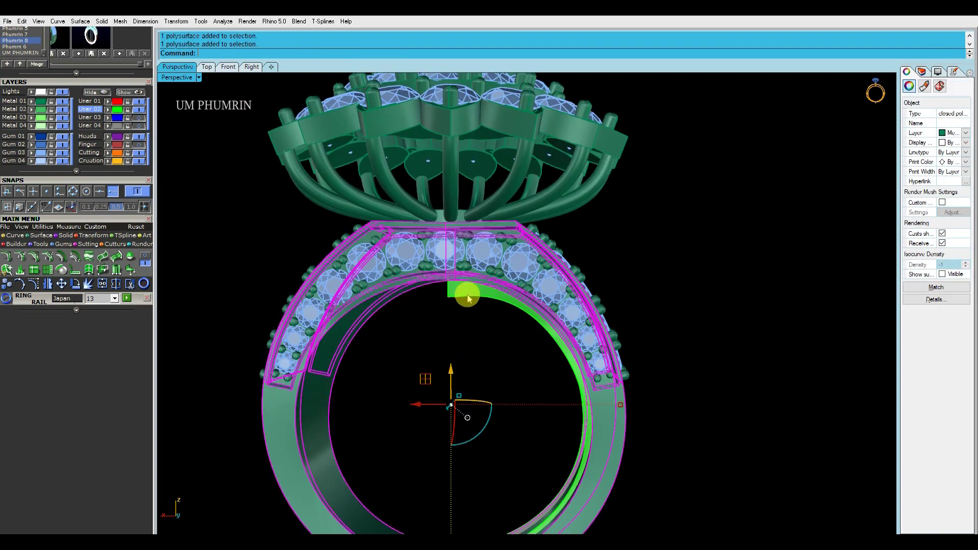
- Isolate the band section on its own and orbit around it
{"action": "left_click", "coordinate": [95, 92]}
{"action": "right_click_drag", "start_coordinate": [467, 295], "coordinate": [437, 288]}
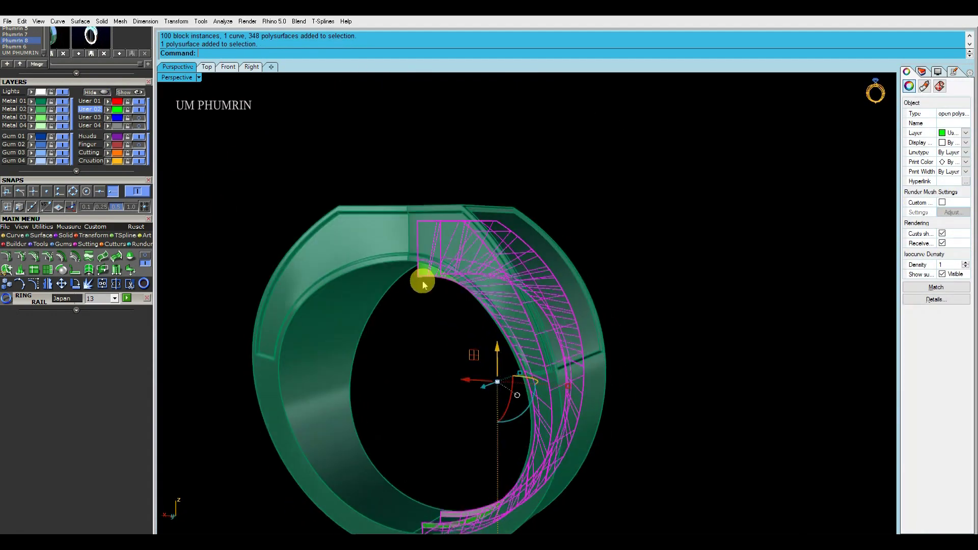
{"action": "left_click", "coordinate": [228, 71]}
{"action": "scroll", "coordinate": [397, 327], "scroll_direction": "up", "scroll_amount": 3}
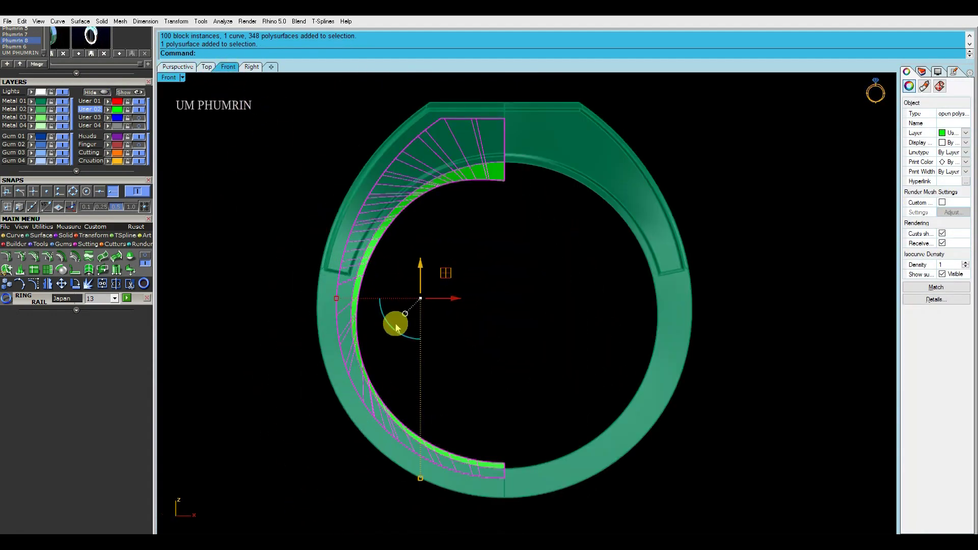
{"action": "left_click", "coordinate": [97, 92]}
{"action": "mouse_move", "coordinate": [373, 183]}
{"action": "right_mouse_down"}
{"action": "mouse_move", "coordinate": [422, 212]}
{"action": "mouse_move", "coordinate": [561, 174]}
{"action": "mouse_move", "coordinate": [564, 238]}
{"action": "right_mouse_up"}
- Loft a cap surface on the band end, then Cap and Join it onto the band
{"action": "left_click", "coordinate": [526, 276]}
{"action": "key", "text": "Return"}
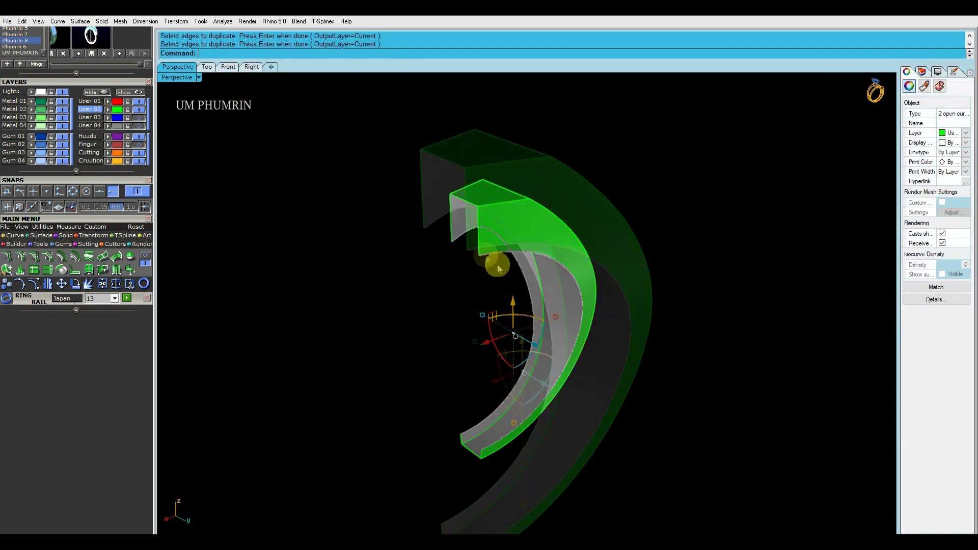
{"action": "scroll", "coordinate": [498, 265], "scroll_direction": "up", "scroll_amount": 5}
{"action": "scroll", "coordinate": [457, 245], "scroll_direction": "down", "scroll_amount": 5}
{"action": "key", "text": "ctrl+a"}
{"action": "scroll", "coordinate": [530, 240], "scroll_direction": "down", "scroll_amount": 2}
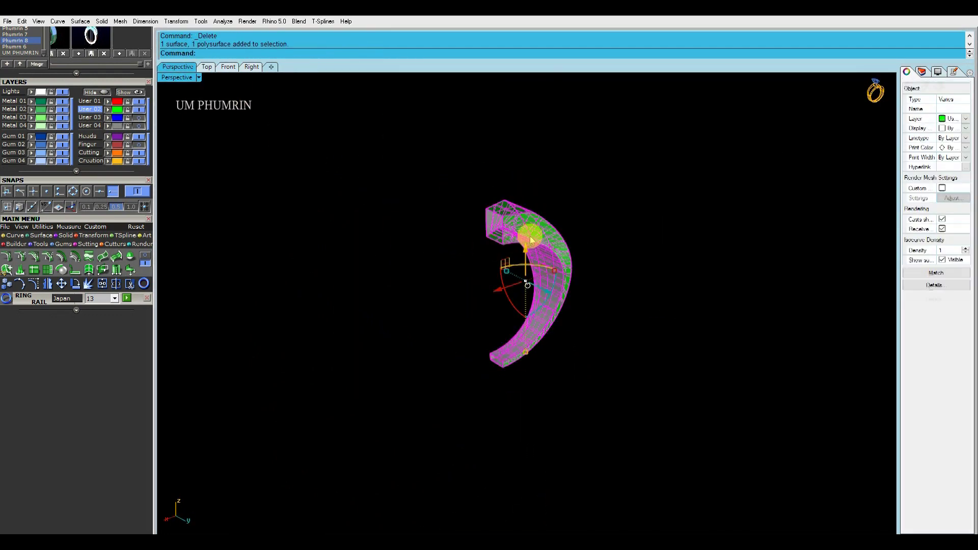
{"action": "type", "text": "ca"}
{"action": "key", "text": "ctrl+a"}
{"action": "type", "text": "j"}
{"action": "key", "text": "Escape"}
- Duplicate the ring-end edge of the band as a curve
{"action": "scroll", "coordinate": [560, 204], "scroll_direction": "up", "scroll_amount": 1}
{"action": "scroll", "coordinate": [510, 249], "scroll_direction": "up", "scroll_amount": 4}
{"action": "type", "text": "d1"}
{"action": "key", "text": "Return"}
{"action": "left_click", "coordinate": [448, 334]}
{"action": "key", "text": "Return"}
{"action": "key", "text": "Escape"}
- Duplicate the band's end edges, then delete the stray duplicated curves
{"action": "scroll", "coordinate": [446, 312], "scroll_direction": "up", "scroll_amount": 3}
{"action": "scroll", "coordinate": [560, 319], "scroll_direction": "up", "scroll_amount": 3}
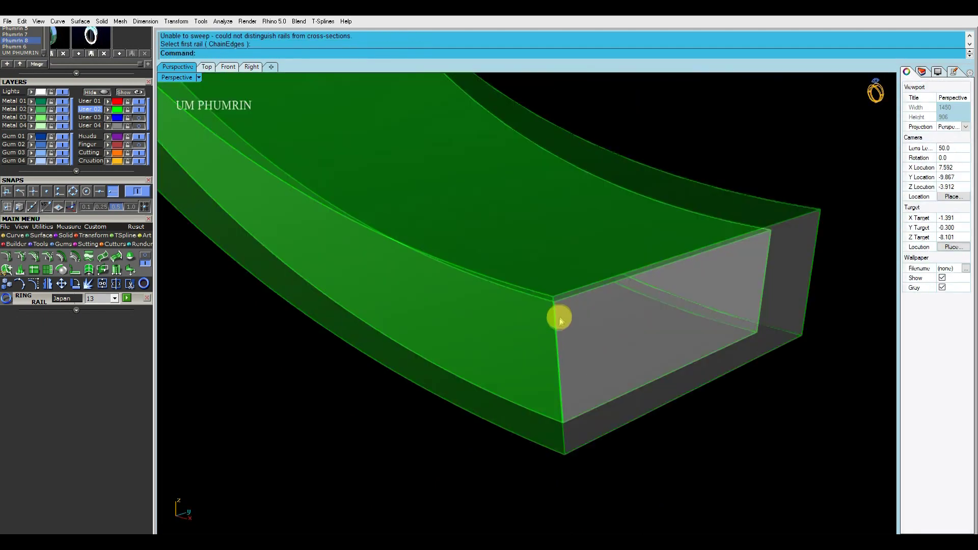
{"action": "scroll", "coordinate": [560, 320], "scroll_direction": "up", "scroll_amount": 3}
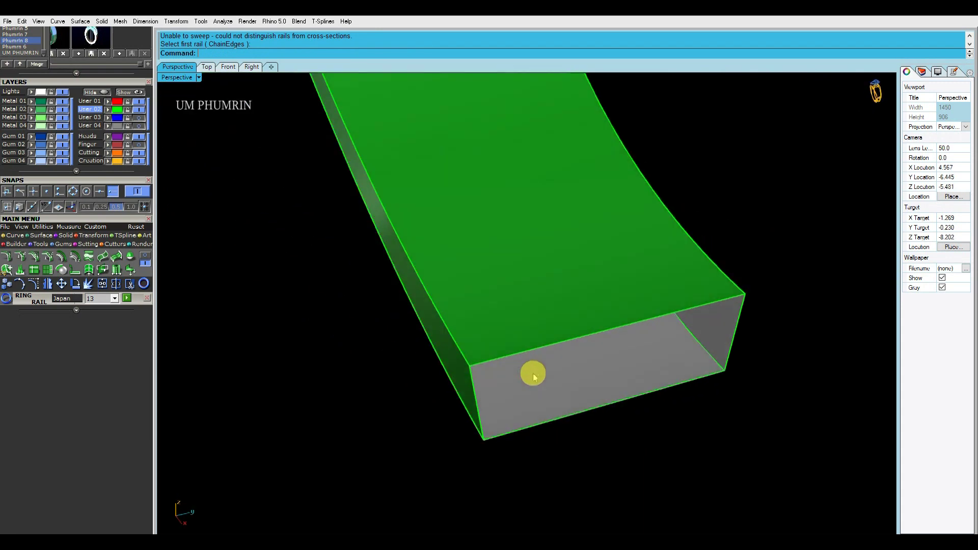
{"action": "left_click", "coordinate": [723, 356]}
{"action": "key", "text": "Return"}
{"action": "key", "text": "Escape"}
{"action": "scroll", "coordinate": [606, 339], "scroll_direction": "down", "scroll_amount": 3}
{"action": "key", "text": "Delete"}
{"action": "scroll", "coordinate": [583, 407], "scroll_direction": "up", "scroll_amount": 2}
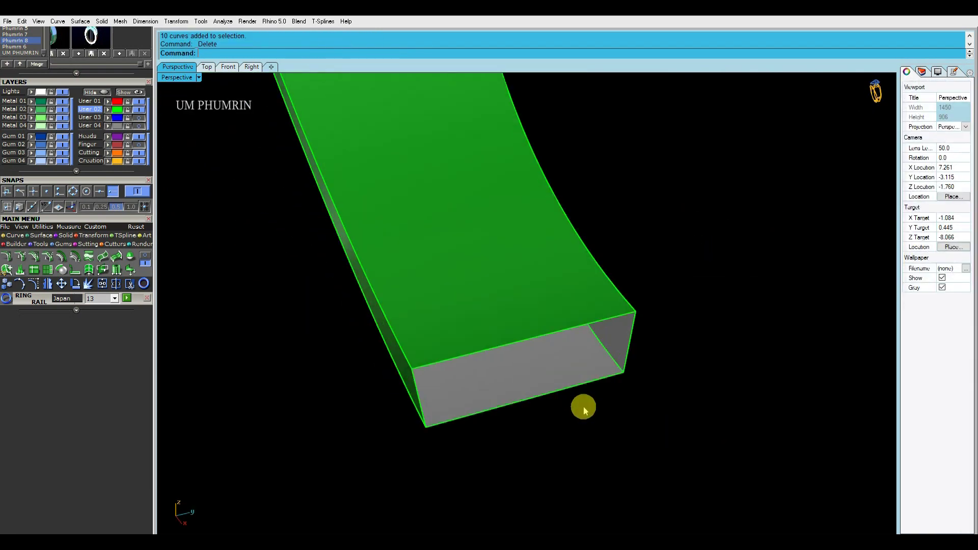
- Attempt a two-rail sweep, duplicate the band's end border, and switch to the Front view
{"action": "left_click", "coordinate": [427, 373]}
{"action": "right_click", "coordinate": [648, 437]}
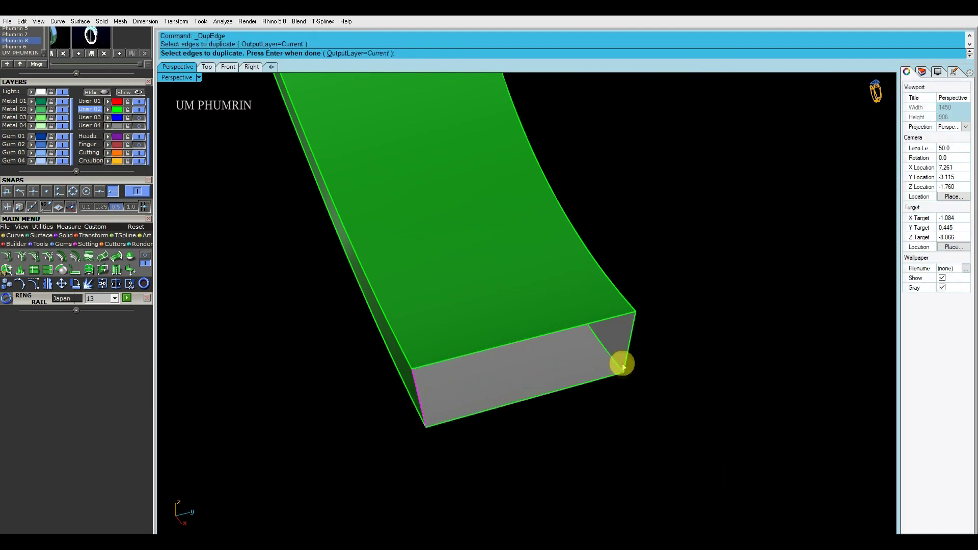
{"action": "left_click", "coordinate": [623, 366]}
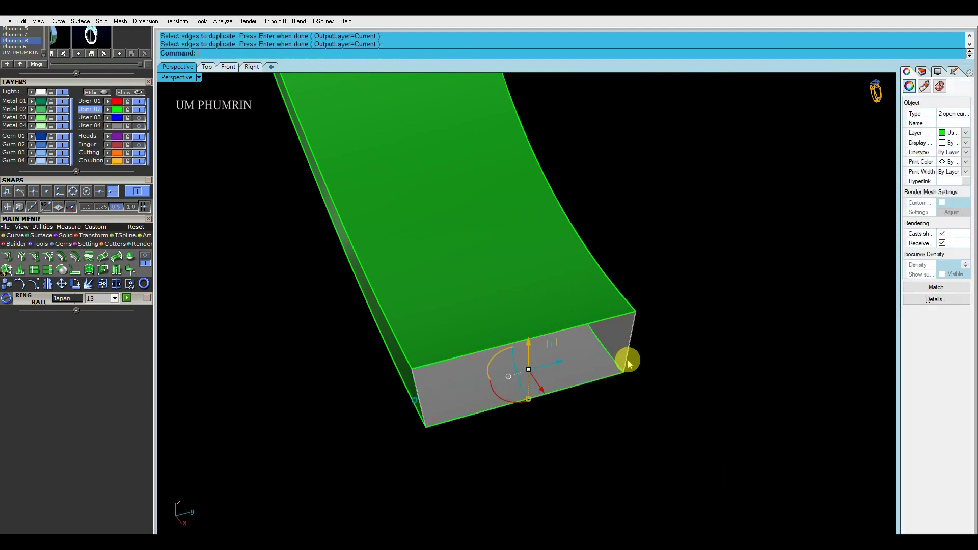
{"action": "key", "text": "Return"}
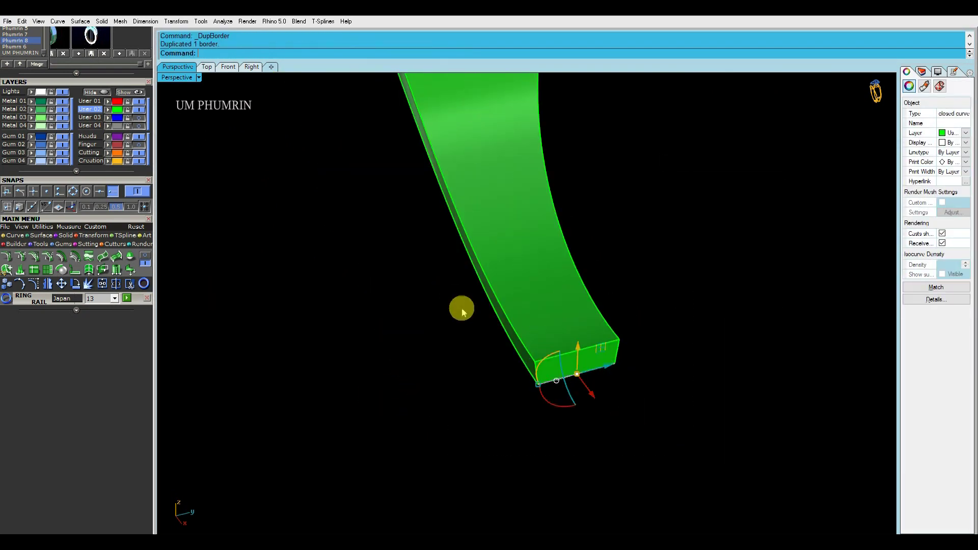
{"action": "left_click", "coordinate": [398, 313]}
{"action": "left_click", "coordinate": [228, 66]}
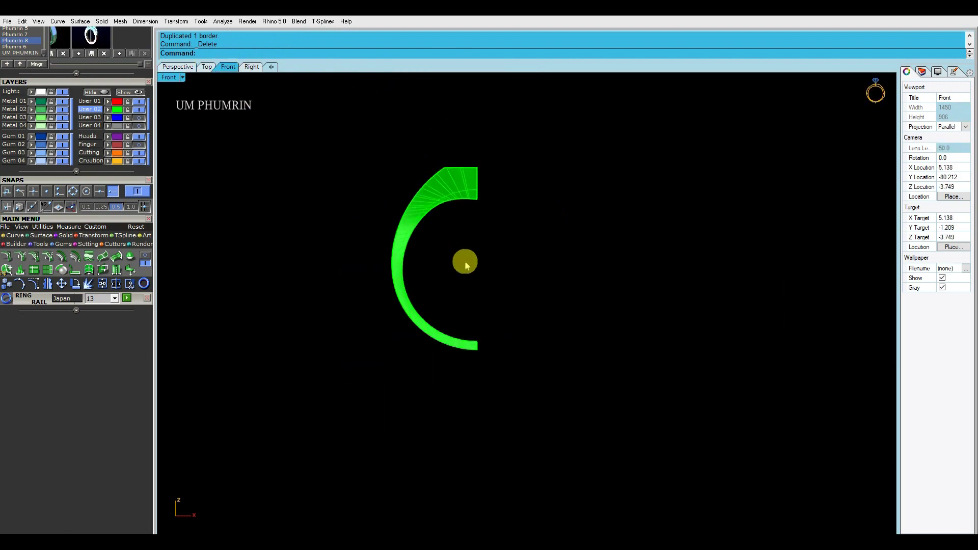
- Start a bounding-box cage edit on the C-shaped half shank
{"action": "left_click", "coordinate": [400, 257]}
{"action": "left_click", "coordinate": [112, 259]}
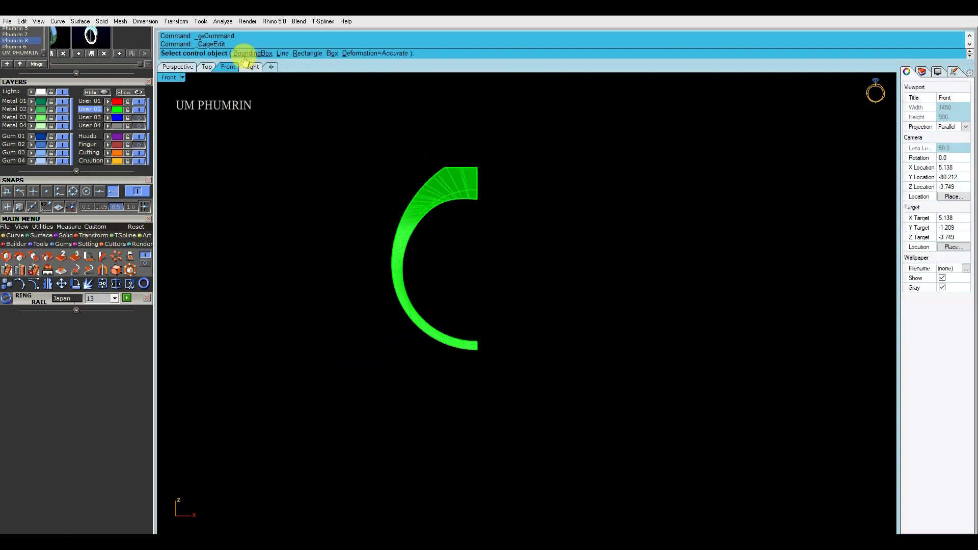
{"action": "key", "text": "Return"}
{"action": "left_click", "coordinate": [505, 255]}
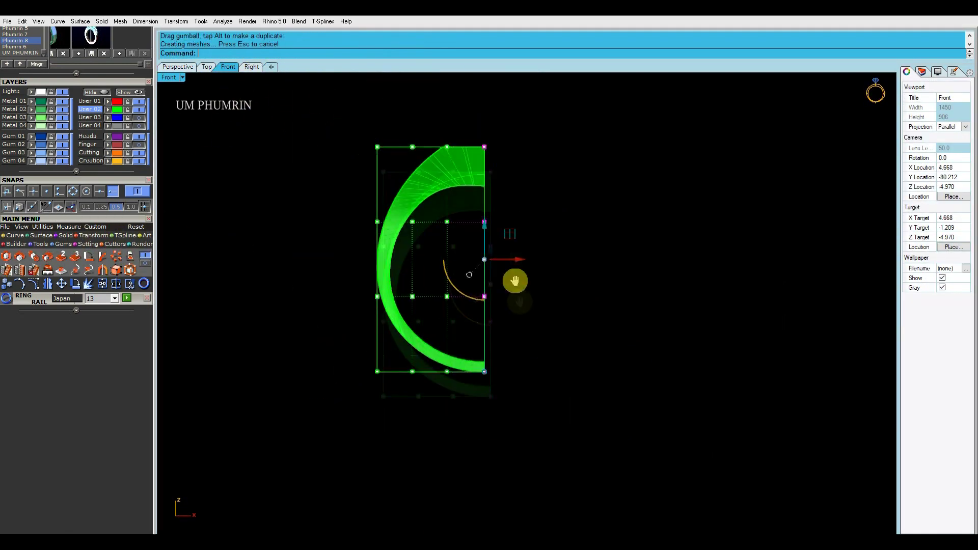
{"action": "type", "text": "l"}
{"action": "key", "text": "Return"}
{"action": "left_click", "coordinate": [450, 295]}
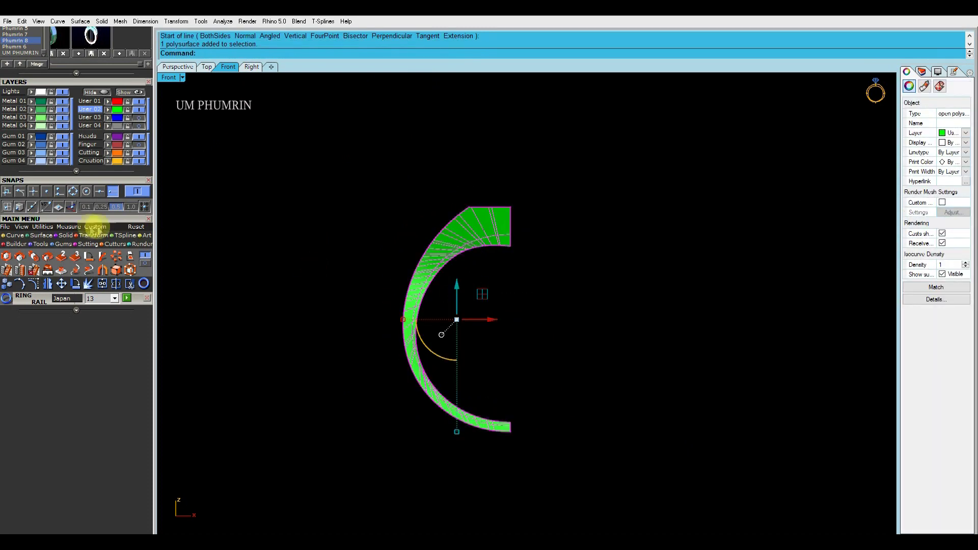
- Trim the band with a cut plane and show the hidden ring parts again
{"action": "left_click", "coordinate": [66, 243]}
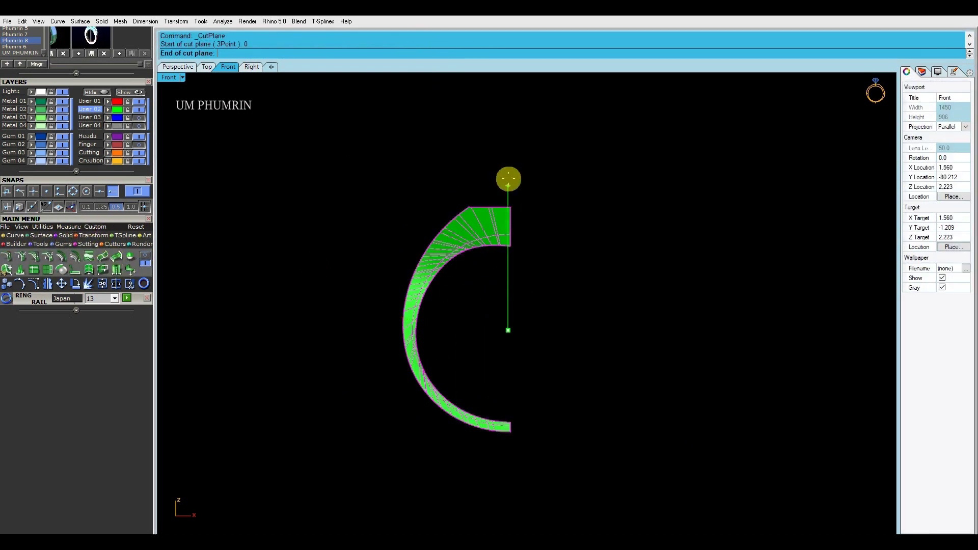
{"action": "left_click", "coordinate": [508, 165]}
{"action": "left_click", "coordinate": [177, 67]}
{"action": "right_click_drag", "start_coordinate": [572, 214], "coordinate": [600, 255]}
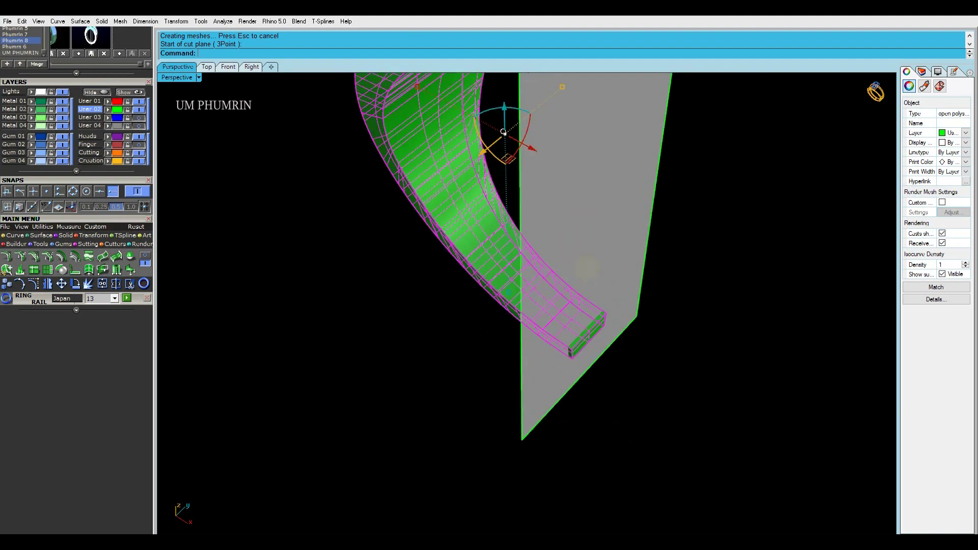
{"action": "left_click", "coordinate": [476, 212]}
{"action": "left_click", "coordinate": [375, 211]}
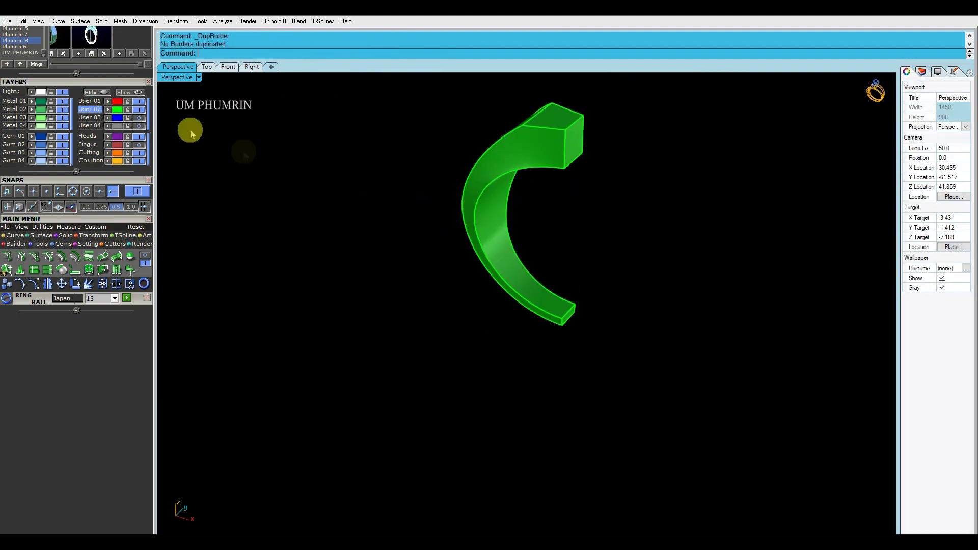
{"action": "left_click", "coordinate": [128, 92]}
{"action": "right_click_drag", "start_coordinate": [391, 234], "coordinate": [422, 214]}
{"action": "left_click", "coordinate": [422, 214]}
{"action": "left_click", "coordinate": [228, 67]}
- Cage-edit the inner band with a bounding-box cage and select its lower row of points
{"action": "scroll", "coordinate": [448, 291], "scroll_direction": "up", "scroll_amount": 3}
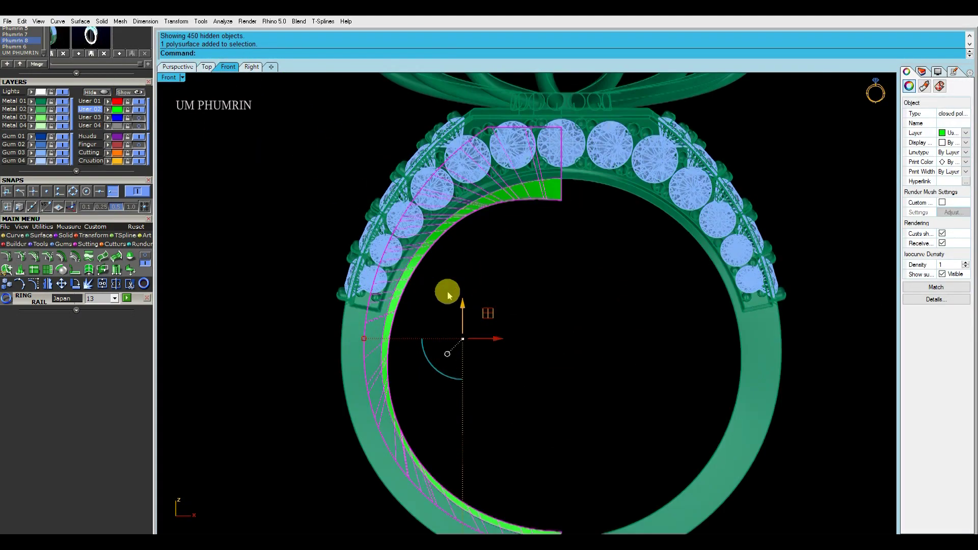
{"action": "scroll", "coordinate": [334, 273], "scroll_direction": "up", "scroll_amount": 3}
{"action": "scroll", "coordinate": [335, 274], "scroll_direction": "down", "scroll_amount": 4}
{"action": "left_click", "coordinate": [93, 235]}
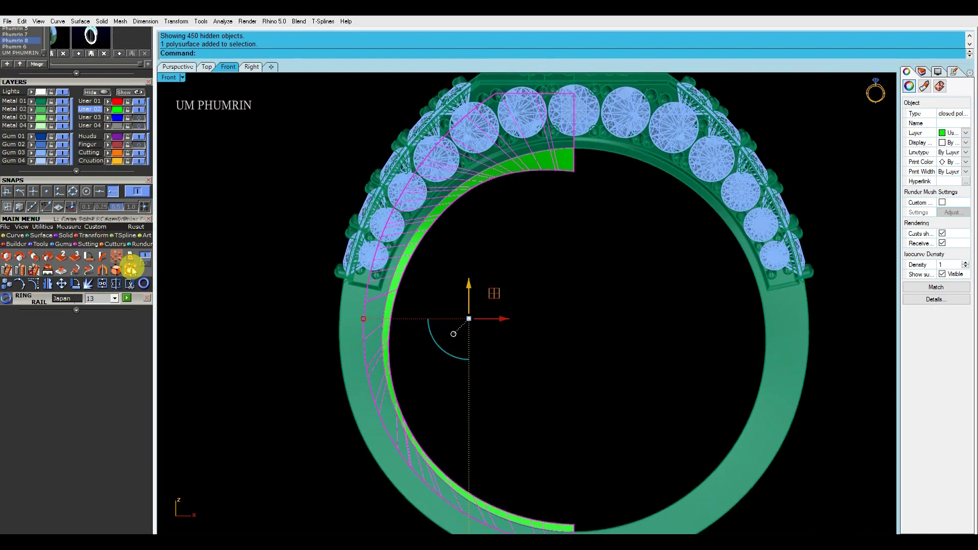
{"action": "left_click", "coordinate": [131, 268]}
{"action": "key", "text": "Return"}
{"action": "scroll", "coordinate": [250, 319], "scroll_direction": "down", "scroll_amount": 3}
{"action": "left_click_drag", "start_coordinate": [249, 319], "coordinate": [484, 388]}
{"action": "scroll", "coordinate": [416, 345], "scroll_direction": "up", "scroll_amount": 3}
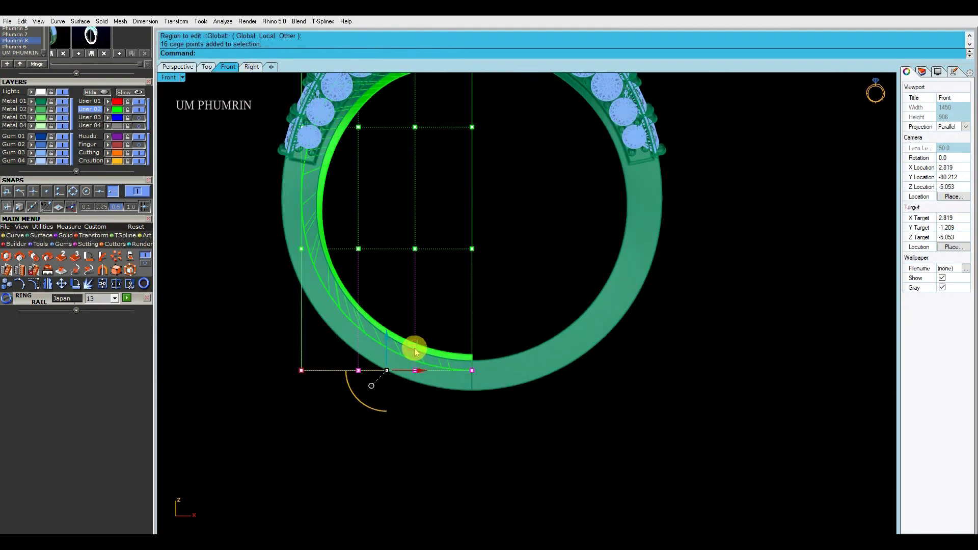
{"action": "scroll", "coordinate": [415, 324], "scroll_direction": "down", "scroll_amount": 2}
- Drag the lower cage points to reshape the band end, delete the cage, then undo it
{"action": "left_click_drag", "start_coordinate": [416, 305], "coordinate": [430, 298]}
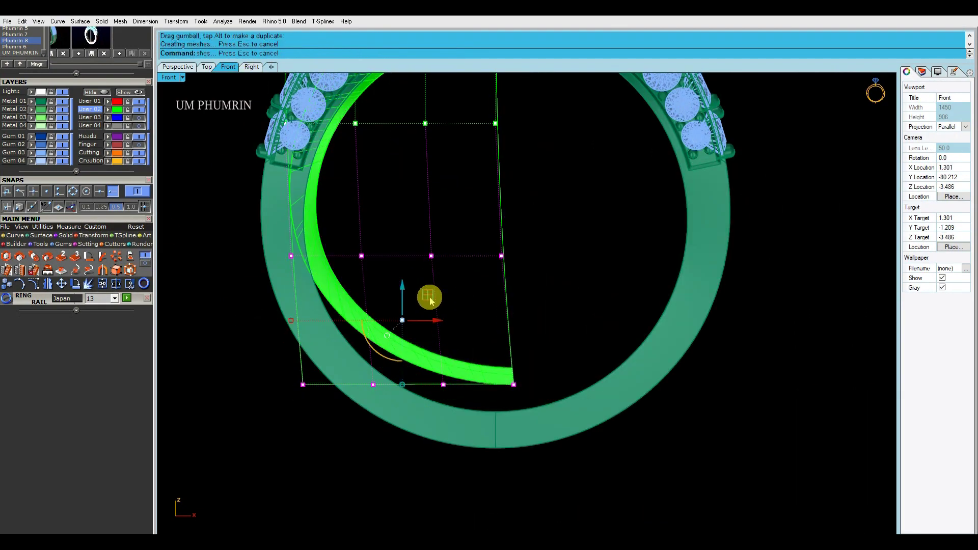
{"action": "scroll", "coordinate": [421, 343], "scroll_direction": "down", "scroll_amount": 2}
{"action": "left_click", "coordinate": [450, 320]}
{"action": "key", "text": "Delete"}
{"action": "scroll", "coordinate": [457, 323], "scroll_direction": "down", "scroll_amount": 2}
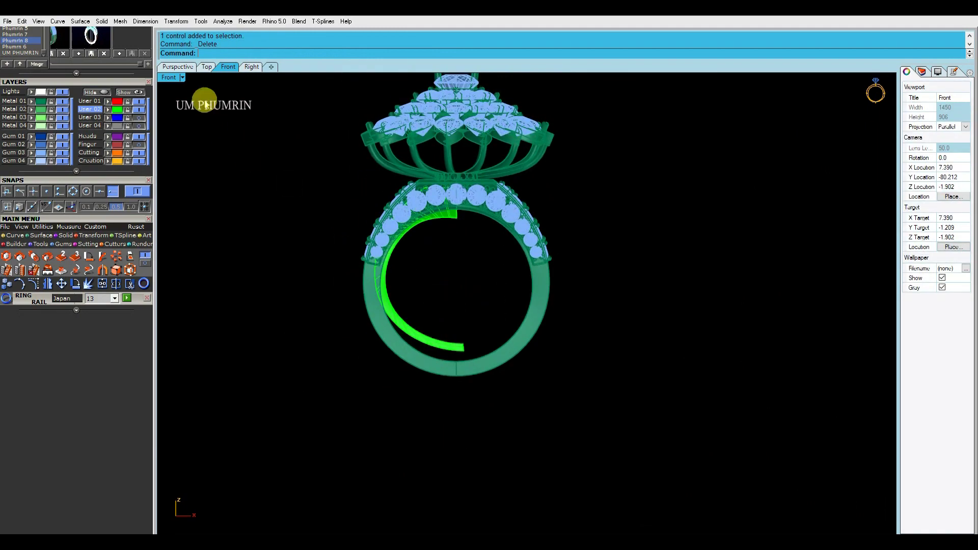
{"action": "scroll", "coordinate": [459, 240], "scroll_direction": "up", "scroll_amount": 2}
{"action": "key", "text": "ctrl+z"}
- Isolate the inner band polysurface and delete its right half
{"action": "left_click", "coordinate": [453, 224]}
{"action": "left_click", "coordinate": [371, 206]}
{"action": "left_click", "coordinate": [97, 92]}
{"action": "left_click", "coordinate": [178, 67]}
{"action": "left_click", "coordinate": [550, 163]}
{"action": "key", "text": "Delete"}
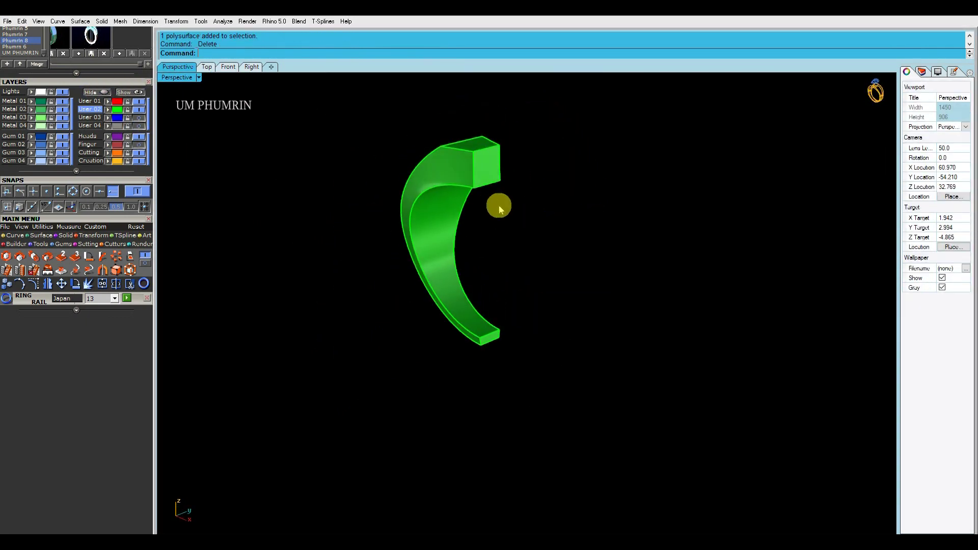
- Extract the half band's two end faces, mirror it, and join both halves into a ring
{"action": "left_click", "coordinate": [486, 165]}
{"action": "scroll", "coordinate": [526, 264], "scroll_direction": "down", "scroll_amount": 3}
{"action": "scroll", "coordinate": [498, 349], "scroll_direction": "up", "scroll_amount": 5}
{"action": "left_click", "coordinate": [499, 350]}
{"action": "key", "text": "Return"}
{"action": "scroll", "coordinate": [528, 309], "scroll_direction": "down", "scroll_amount": 3}
{"action": "left_click", "coordinate": [377, 279]}
{"action": "left_click", "coordinate": [673, 312]}
{"action": "left_click", "coordinate": [412, 218]}
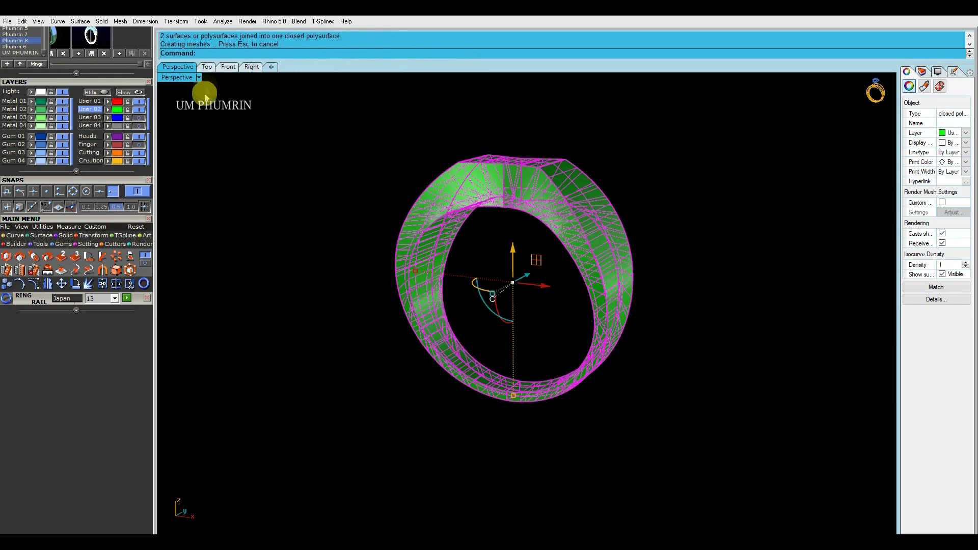
- In the Front view, reshape the full band's lower points with a bounding-box cage, then delete the cage
{"action": "left_click", "coordinate": [138, 94]}
{"action": "left_click", "coordinate": [228, 66]}
{"action": "left_click", "coordinate": [328, 212]}
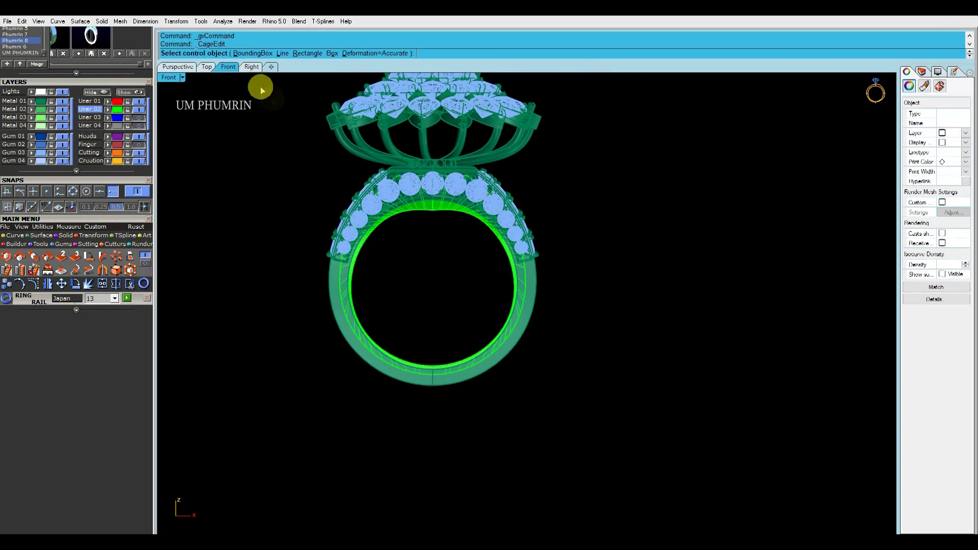
{"action": "left_click", "coordinate": [254, 45]}
{"action": "key", "text": "Return"}
{"action": "key", "text": "Return"}
{"action": "scroll", "coordinate": [258, 286], "scroll_direction": "up", "scroll_amount": 3}
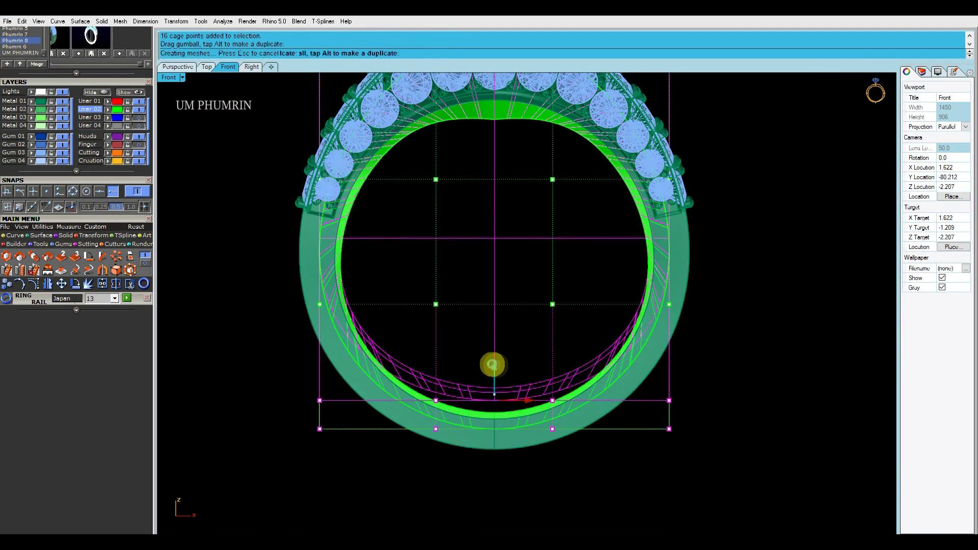
{"action": "left_click_drag", "start_coordinate": [295, 303], "coordinate": [754, 434]}
{"action": "scroll", "coordinate": [398, 392], "scroll_direction": "up", "scroll_amount": 3}
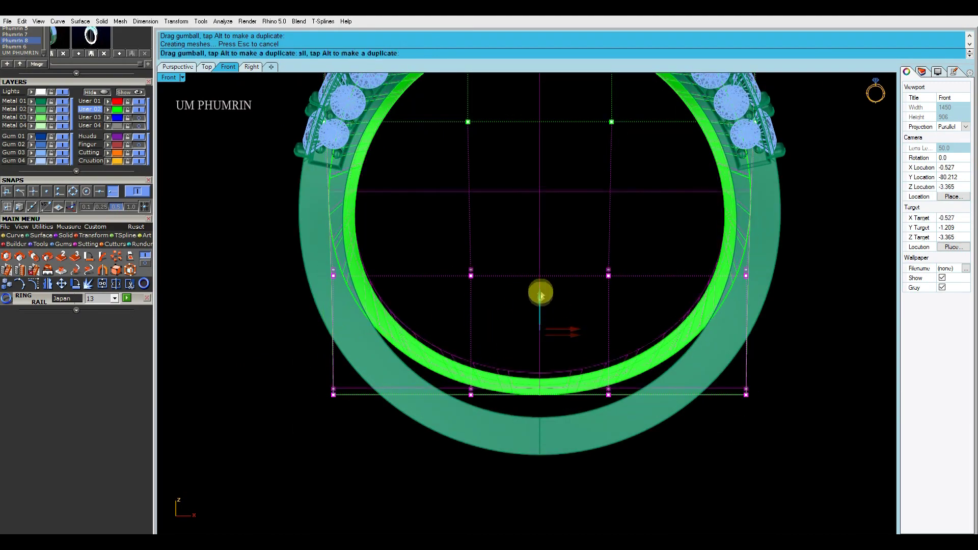
{"action": "scroll", "coordinate": [437, 301], "scroll_direction": "down", "scroll_amount": 3}
{"action": "scroll", "coordinate": [664, 395], "scroll_direction": "down", "scroll_amount": 2}
{"action": "left_click", "coordinate": [612, 350]}
{"action": "key", "text": "Delete"}
{"action": "left_click", "coordinate": [595, 286]}
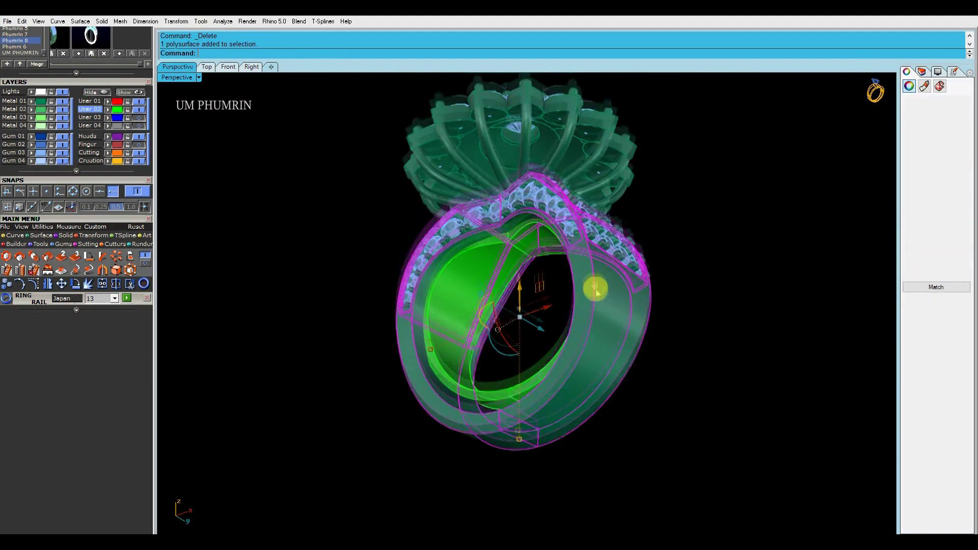
- Subtract the inner band from the shank with BooleanDifference and make Metal 01 the current layer
{"action": "key", "text": "Return"}
{"action": "left_click", "coordinate": [498, 278]}
{"action": "key", "text": "Return"}
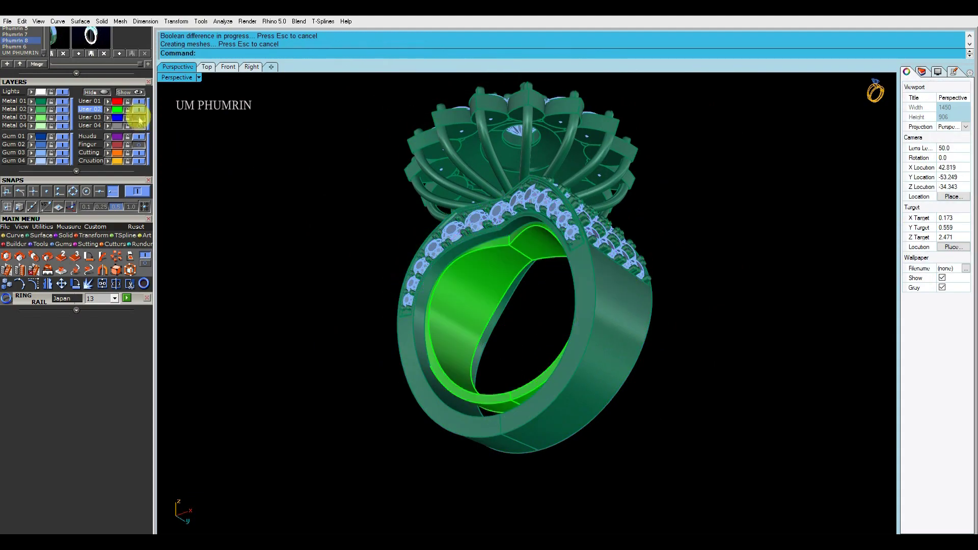
{"action": "left_click", "coordinate": [14, 101]}
- Set the Perspective view to Working Shade and orbit to inspect the hollowed ring from above and the side
{"action": "mouse_move", "coordinate": [212, 155]}
{"action": "right_mouse_down"}
{"action": "mouse_move", "coordinate": [573, 241]}
{"action": "mouse_move", "coordinate": [580, 212]}
{"action": "mouse_move", "coordinate": [502, 313]}
{"action": "mouse_move", "coordinate": [375, 284]}
{"action": "right_mouse_up"}
{"action": "right_click_drag", "start_coordinate": [302, 148], "coordinate": [345, 183]}
{"action": "left_click", "coordinate": [181, 79]}
{"action": "left_click", "coordinate": [264, 393]}
{"action": "mouse_move", "coordinate": [445, 338]}
{"action": "right_mouse_down"}
{"action": "mouse_move", "coordinate": [395, 310]}
{"action": "mouse_move", "coordinate": [469, 267]}
{"action": "mouse_move", "coordinate": [447, 349]}
{"action": "mouse_move", "coordinate": [418, 345]}
{"action": "mouse_move", "coordinate": [434, 357]}
{"action": "right_mouse_up"}
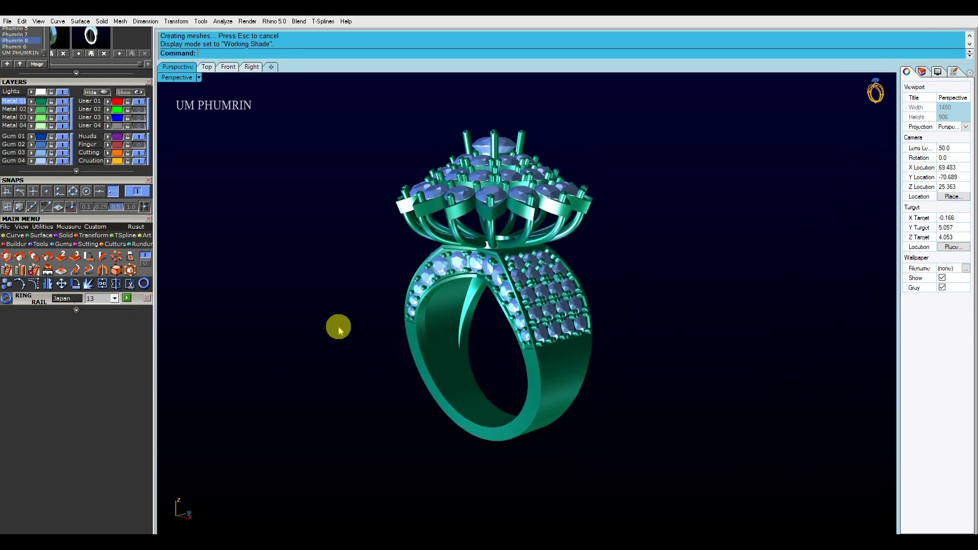
{"action": "mouse_move", "coordinate": [325, 304]}
{"action": "right_mouse_down"}
{"action": "mouse_move", "coordinate": [386, 325]}
{"action": "mouse_move", "coordinate": [383, 343]}
{"action": "mouse_move", "coordinate": [315, 332]}
{"action": "mouse_move", "coordinate": [328, 300]}
{"action": "mouse_move", "coordinate": [312, 325]}
{"action": "mouse_move", "coordinate": [399, 377]}
{"action": "mouse_move", "coordinate": [478, 386]}
{"action": "mouse_move", "coordinate": [511, 338]}
{"action": "mouse_move", "coordinate": [455, 362]}
{"action": "mouse_move", "coordinate": [496, 374]}
{"action": "right_mouse_up"}
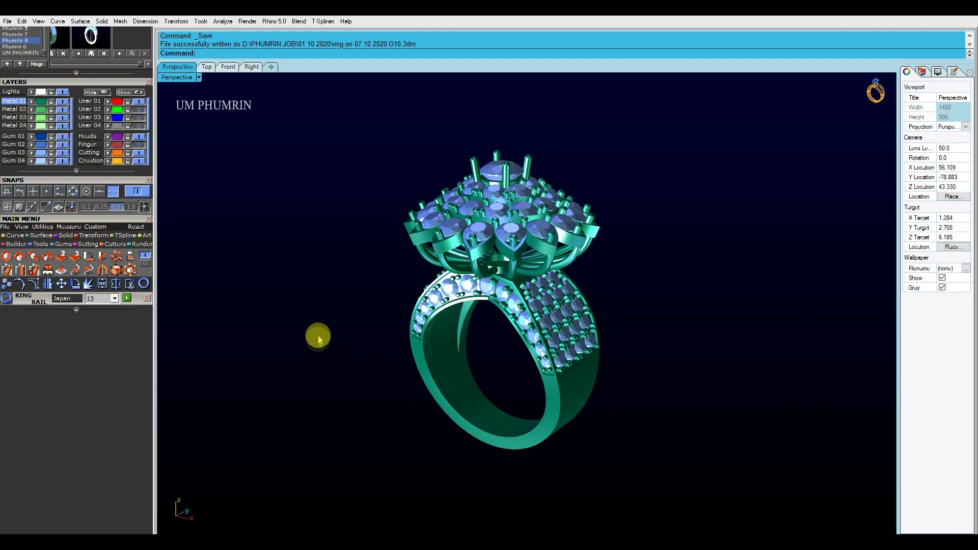
{"action": "mouse_move", "coordinate": [326, 275]}
{"action": "right_mouse_down"}
{"action": "mouse_move", "coordinate": [231, 256]}
{"action": "mouse_move", "coordinate": [231, 238]}
{"action": "mouse_move", "coordinate": [234, 268]}
{"action": "mouse_move", "coordinate": [233, 245]}
{"action": "mouse_move", "coordinate": [286, 244]}
{"action": "right_mouse_up"}
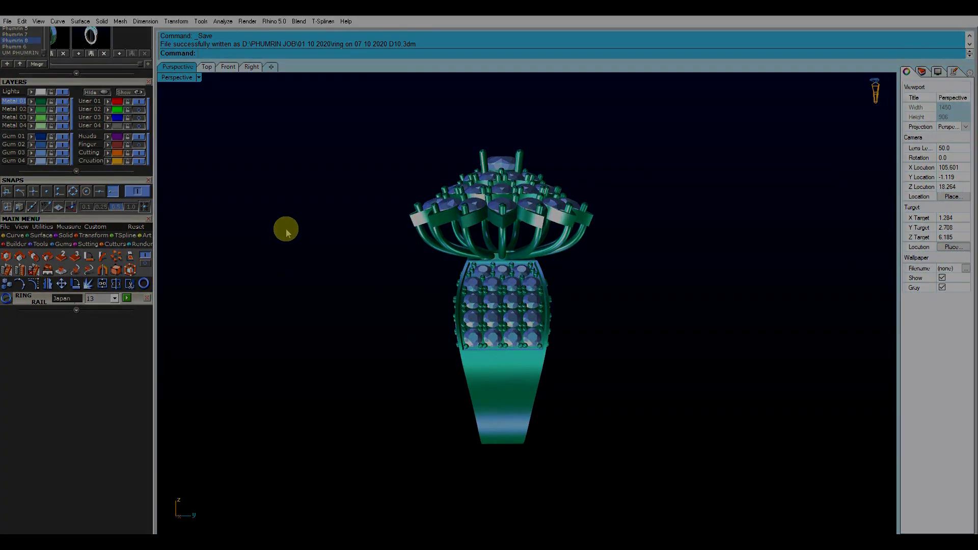